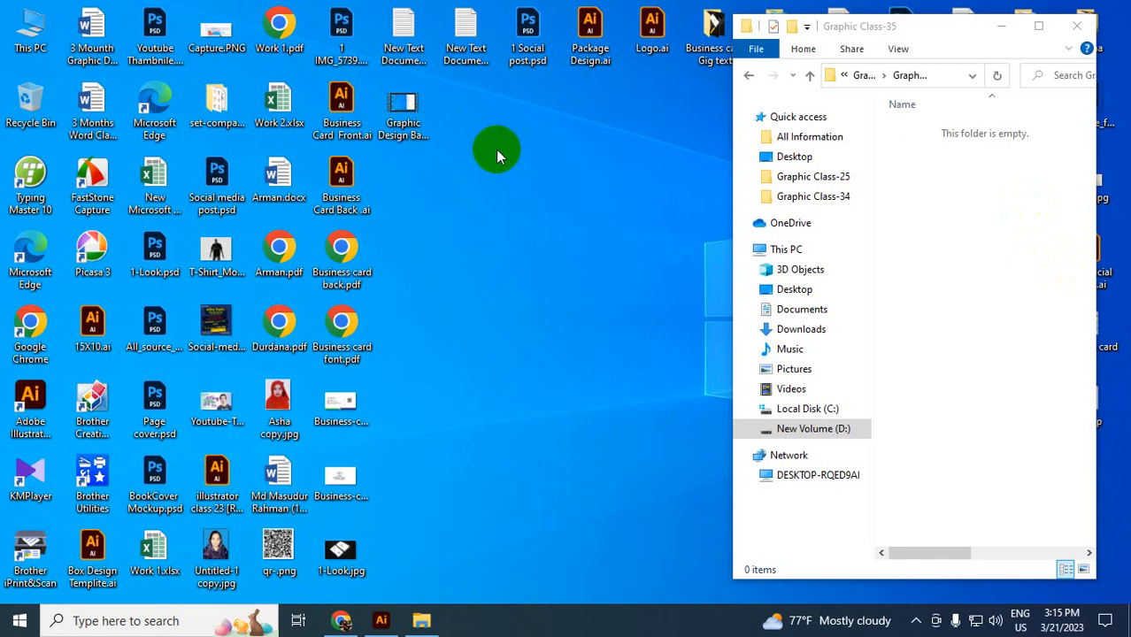
- Switch to Chrome and look through the Fiverr search results for label design gigs to find a supplement label example
{"action": "left_click", "coordinate": [343, 622]}
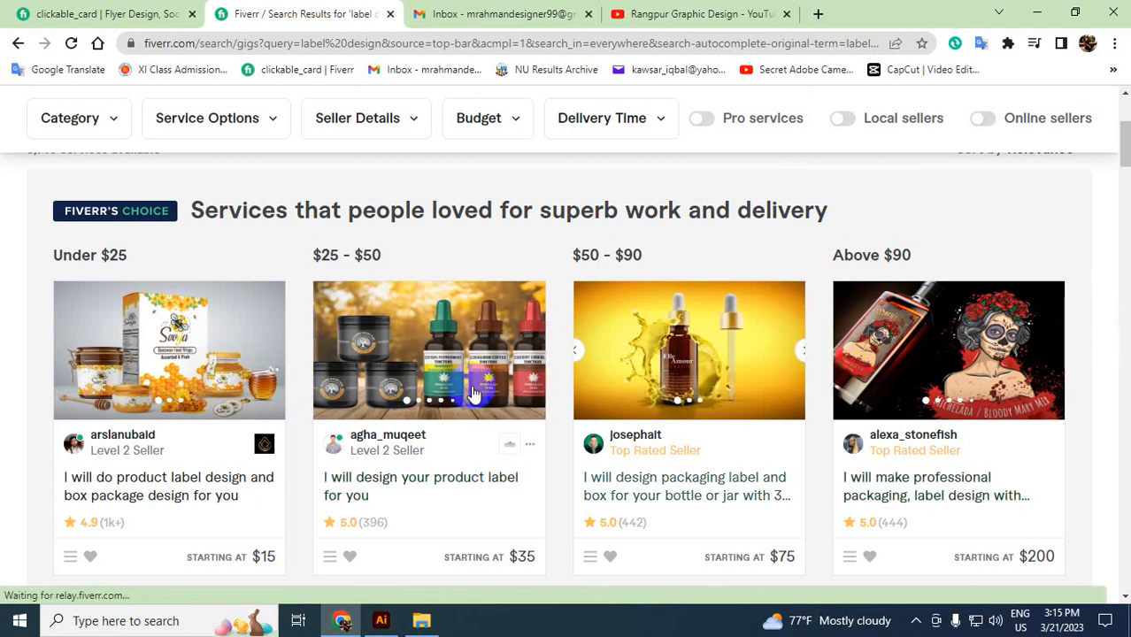
{"action": "scroll", "coordinate": [588, 427], "scroll_direction": "down", "scroll_amount": 2}
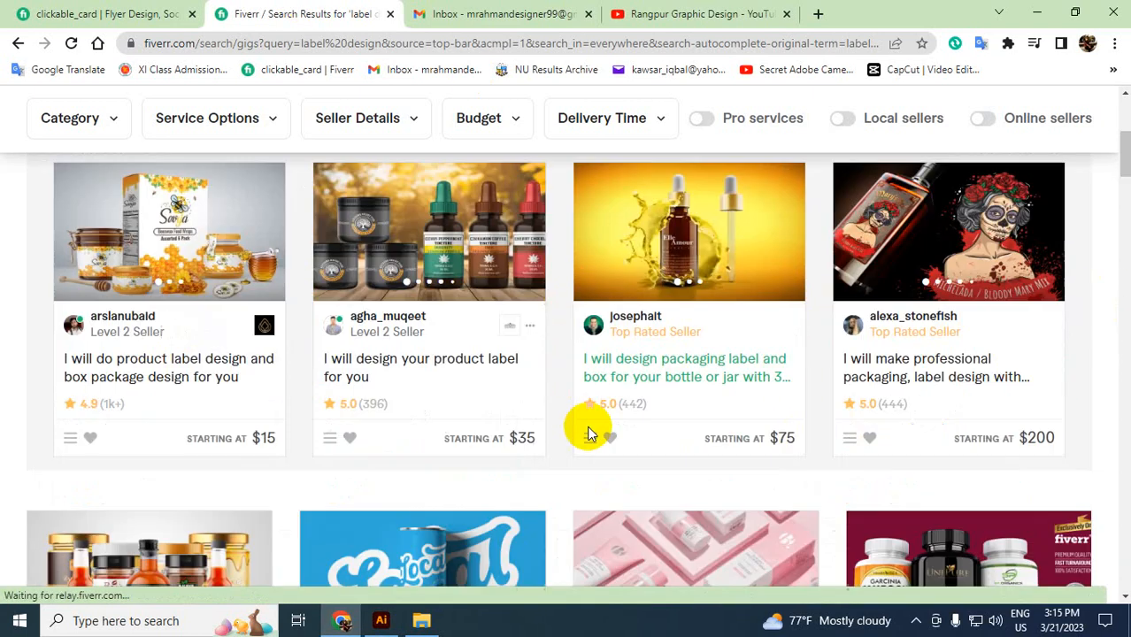
{"action": "scroll", "coordinate": [599, 428], "scroll_direction": "down", "scroll_amount": 3}
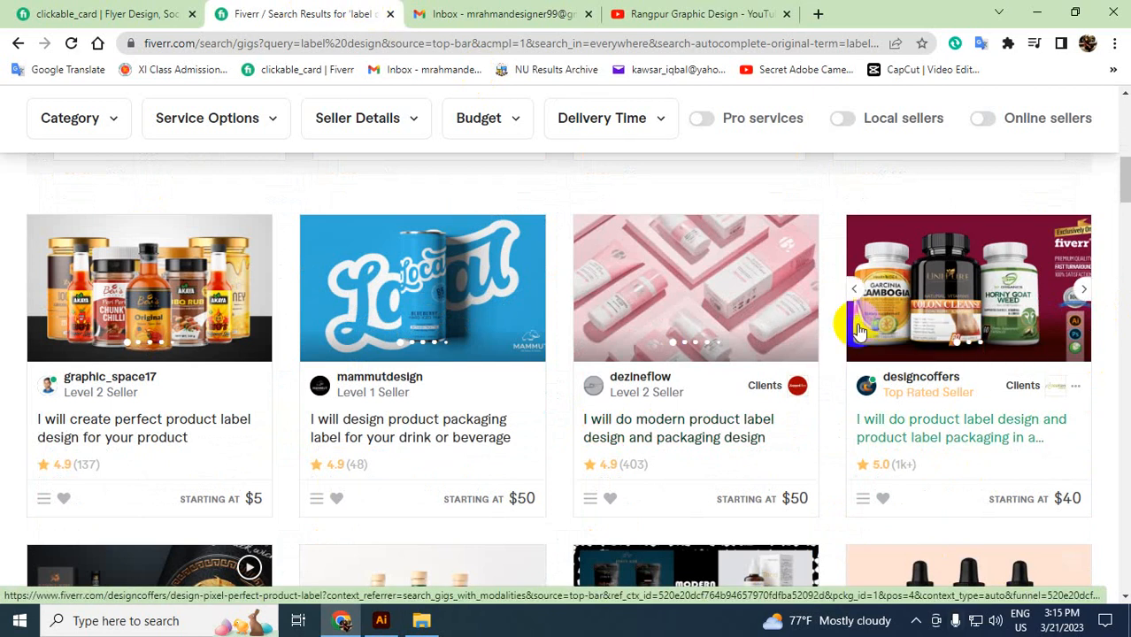
{"action": "scroll", "coordinate": [855, 330], "scroll_direction": "down", "scroll_amount": 3}
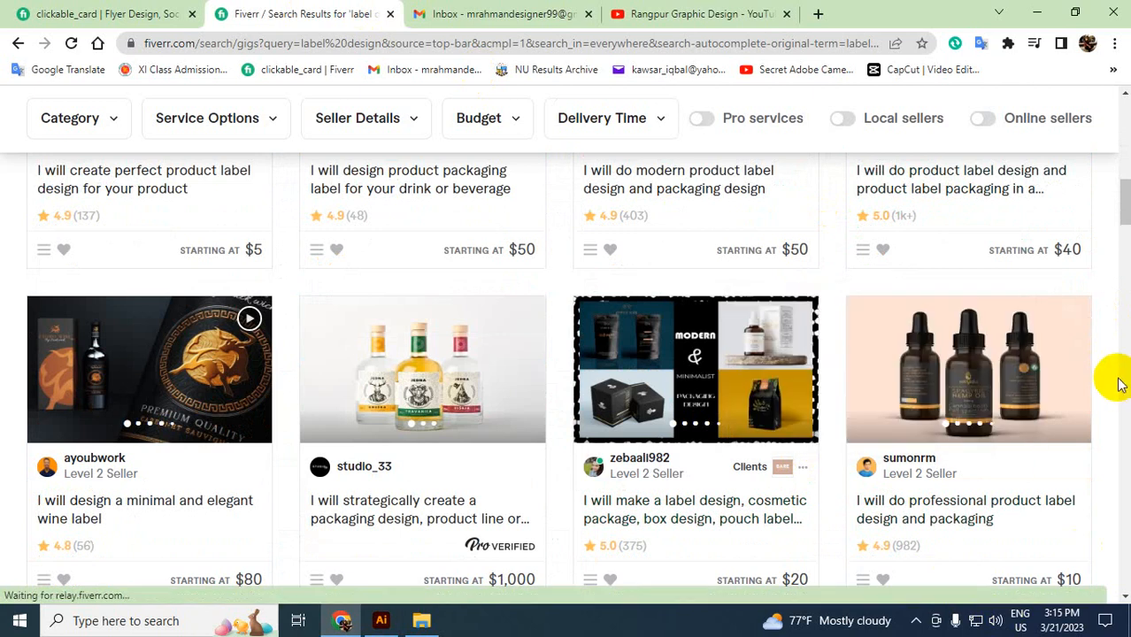
{"action": "scroll", "coordinate": [1119, 390], "scroll_direction": "down", "scroll_amount": 5}
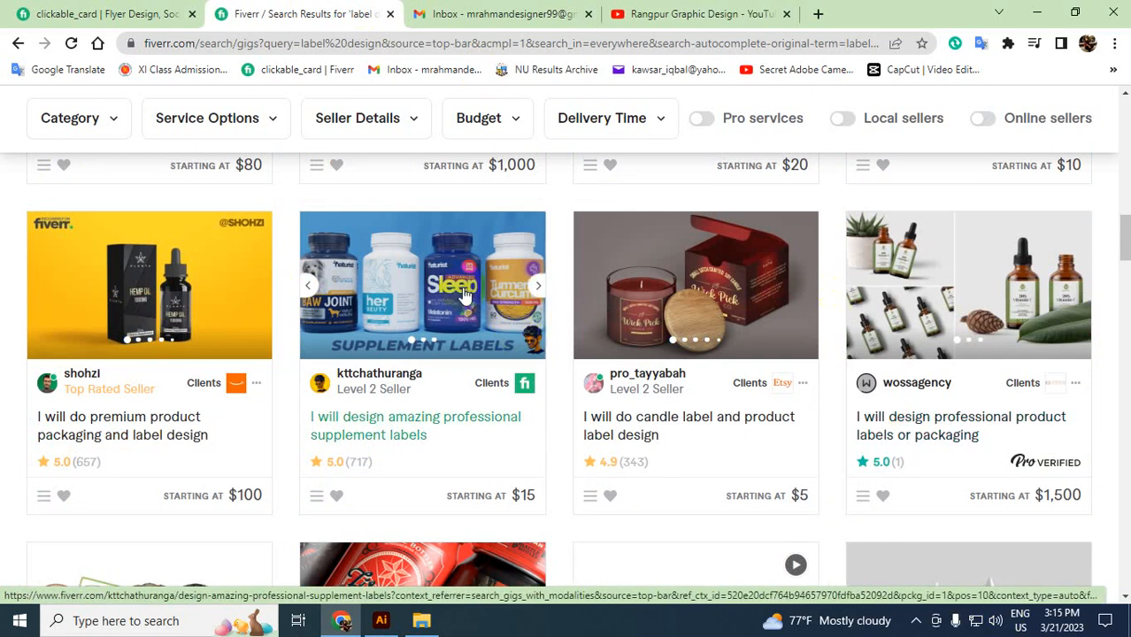
{"action": "scroll", "coordinate": [743, 350], "scroll_direction": "down", "scroll_amount": 6}
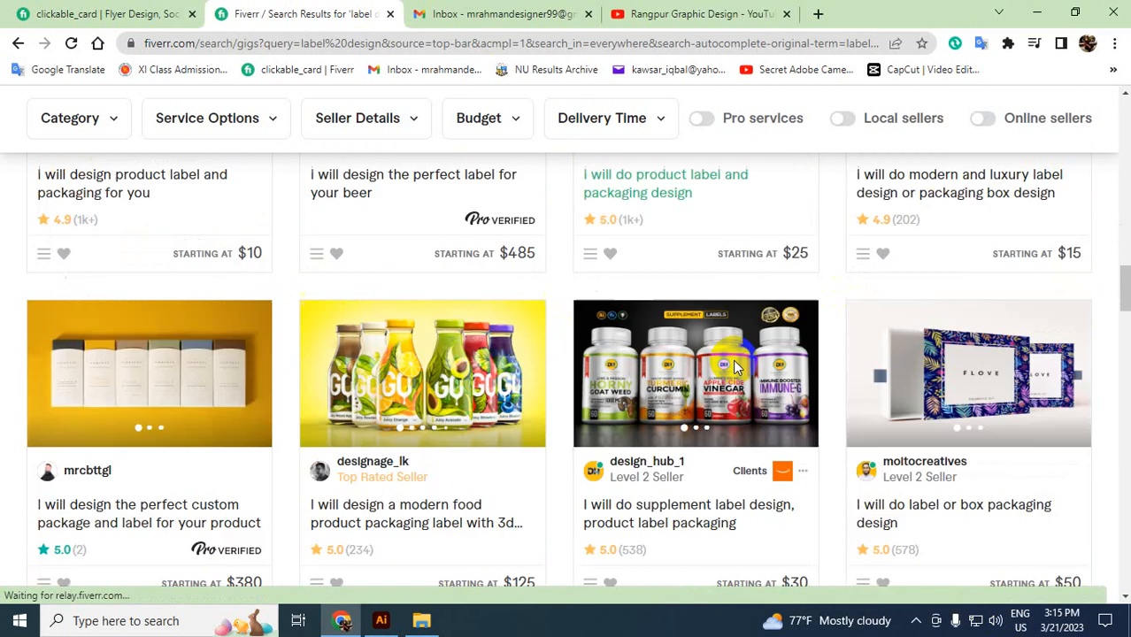
{"action": "scroll", "coordinate": [735, 367], "scroll_direction": "down", "scroll_amount": 1}
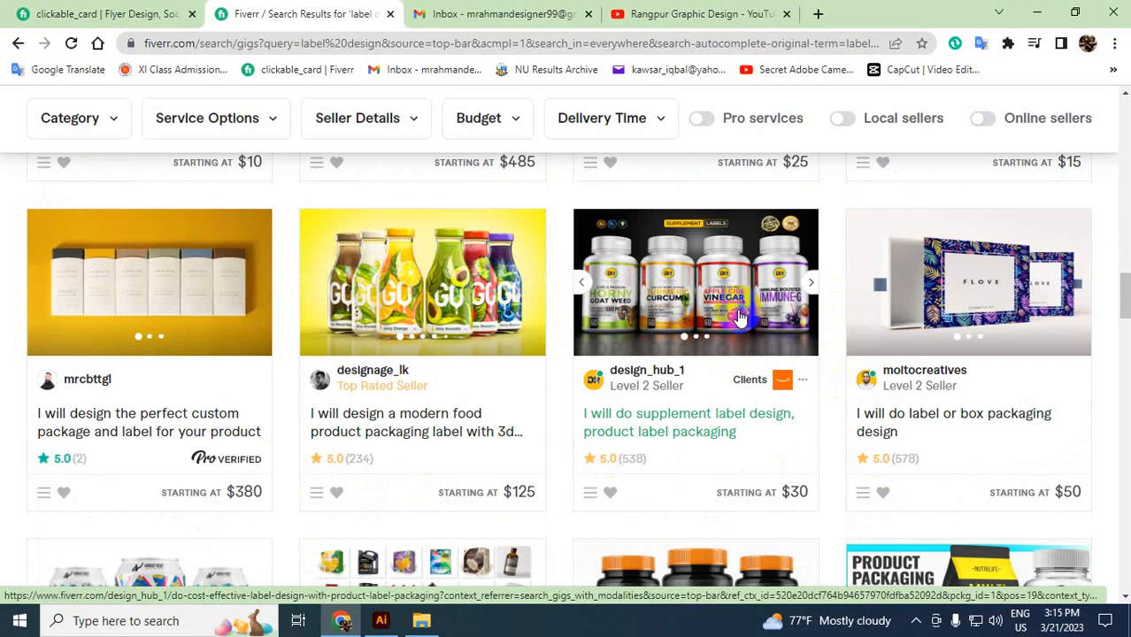
{"action": "scroll", "coordinate": [815, 336], "scroll_direction": "down", "scroll_amount": 3}
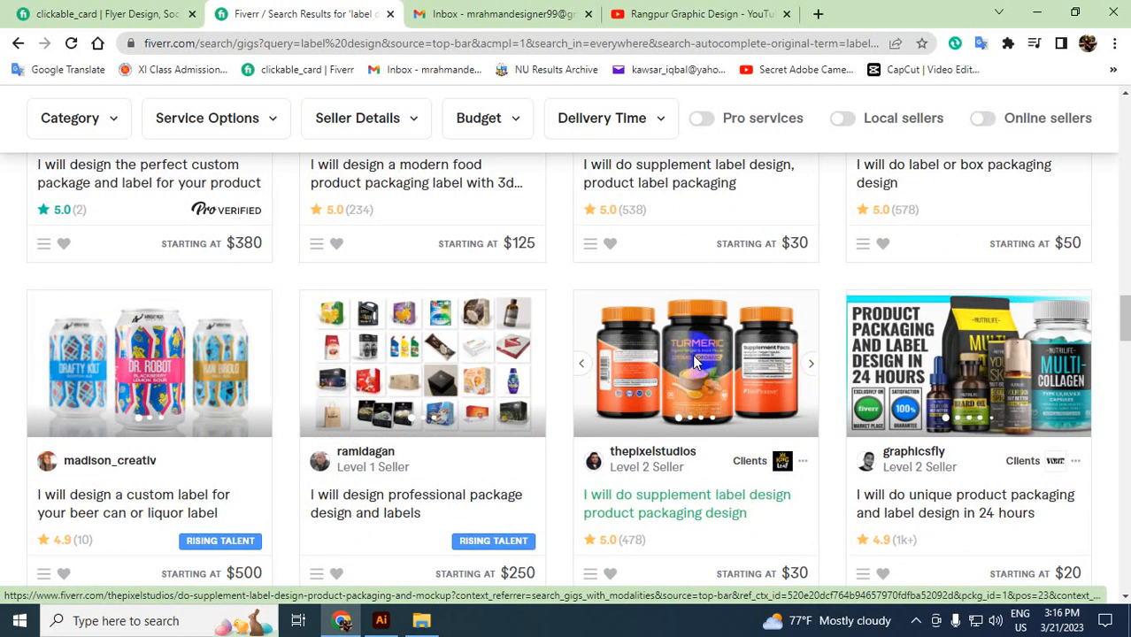
- Open the turmeric supplement label design gig and examine its Basic, Standard and Premium packages and its bottle label preview
{"action": "left_click", "coordinate": [695, 361]}
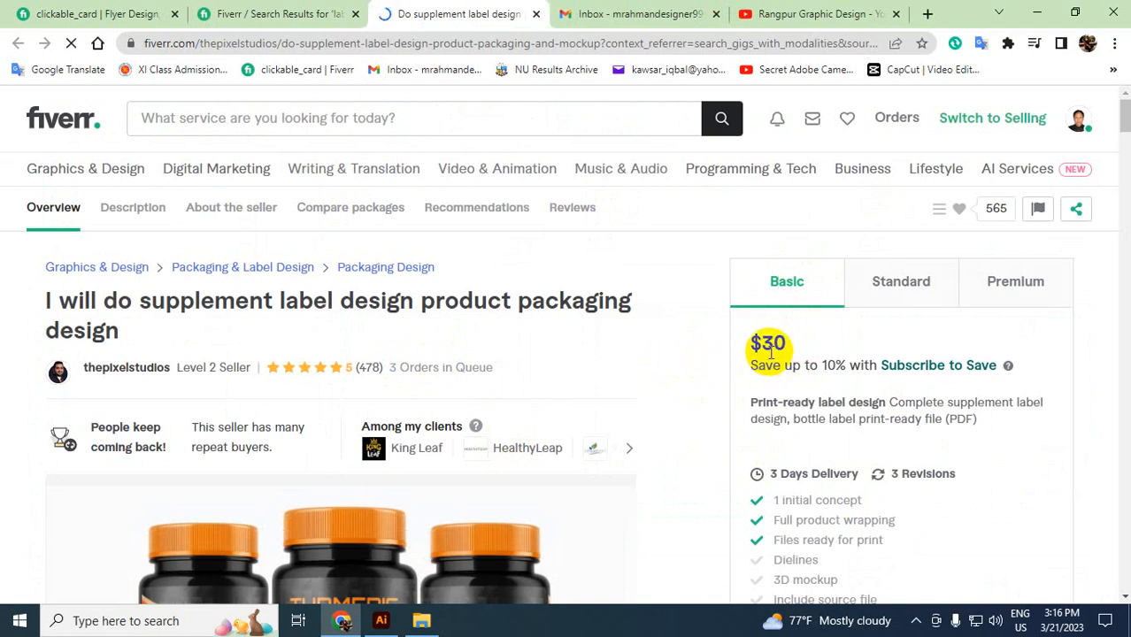
{"action": "left_click", "coordinate": [898, 292]}
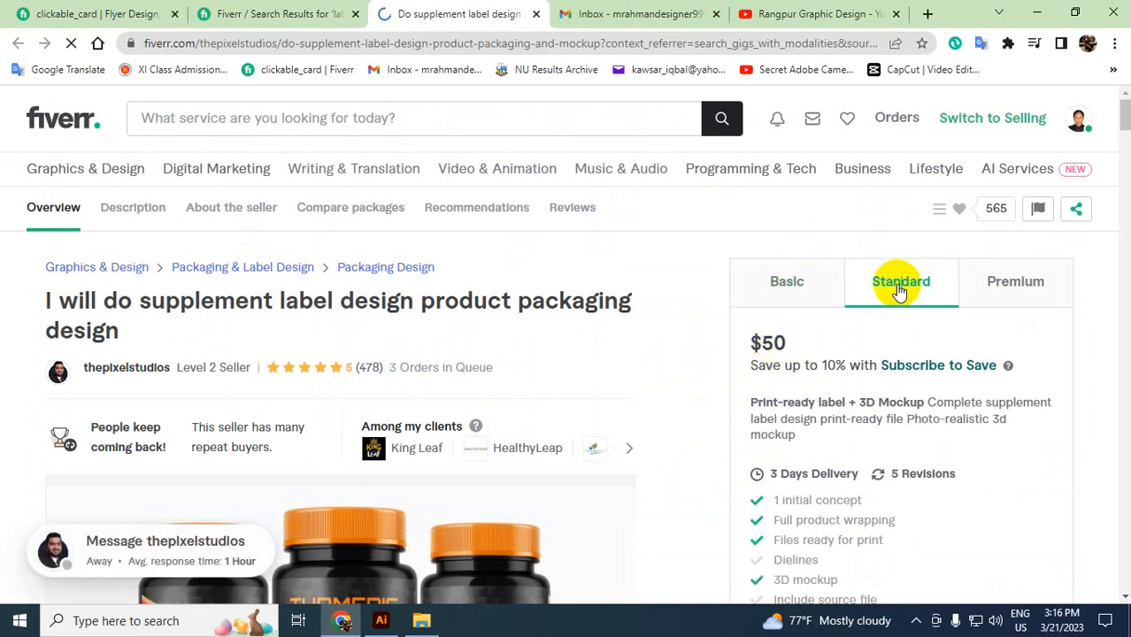
{"action": "left_click", "coordinate": [995, 292]}
{"action": "left_click", "coordinate": [791, 286]}
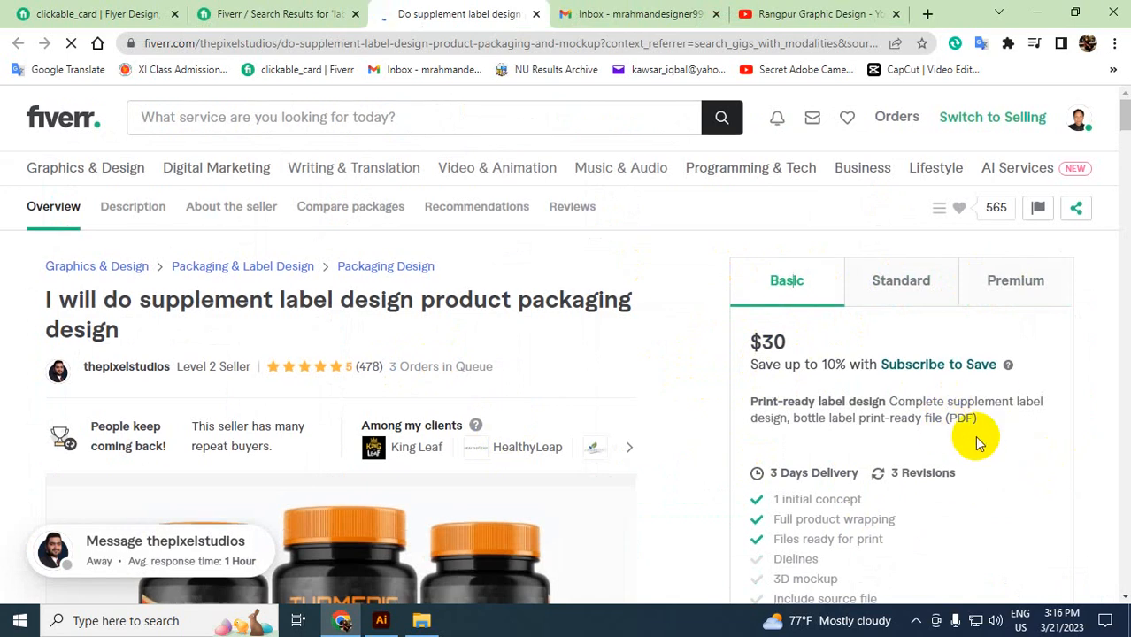
{"action": "scroll", "coordinate": [973, 442], "scroll_direction": "down", "scroll_amount": 3}
{"action": "scroll", "coordinate": [672, 405], "scroll_direction": "down", "scroll_amount": 3}
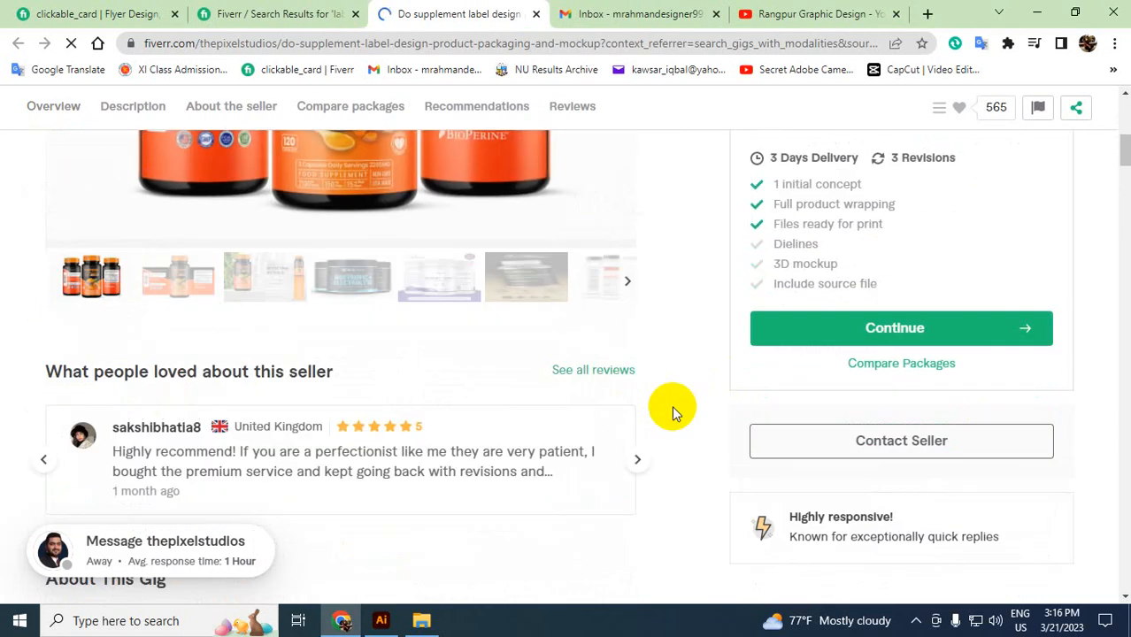
{"action": "scroll", "coordinate": [671, 405], "scroll_direction": "up", "scroll_amount": 6}
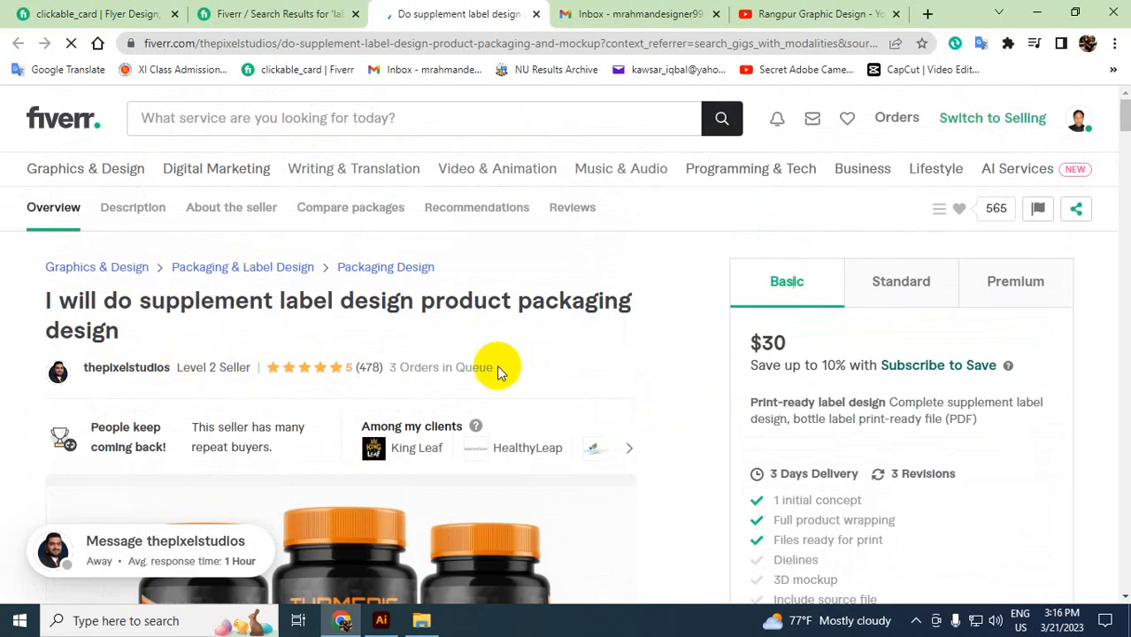
{"action": "scroll", "coordinate": [637, 366], "scroll_direction": "down", "scroll_amount": 3}
{"action": "scroll", "coordinate": [480, 371], "scroll_direction": "up", "scroll_amount": 2}
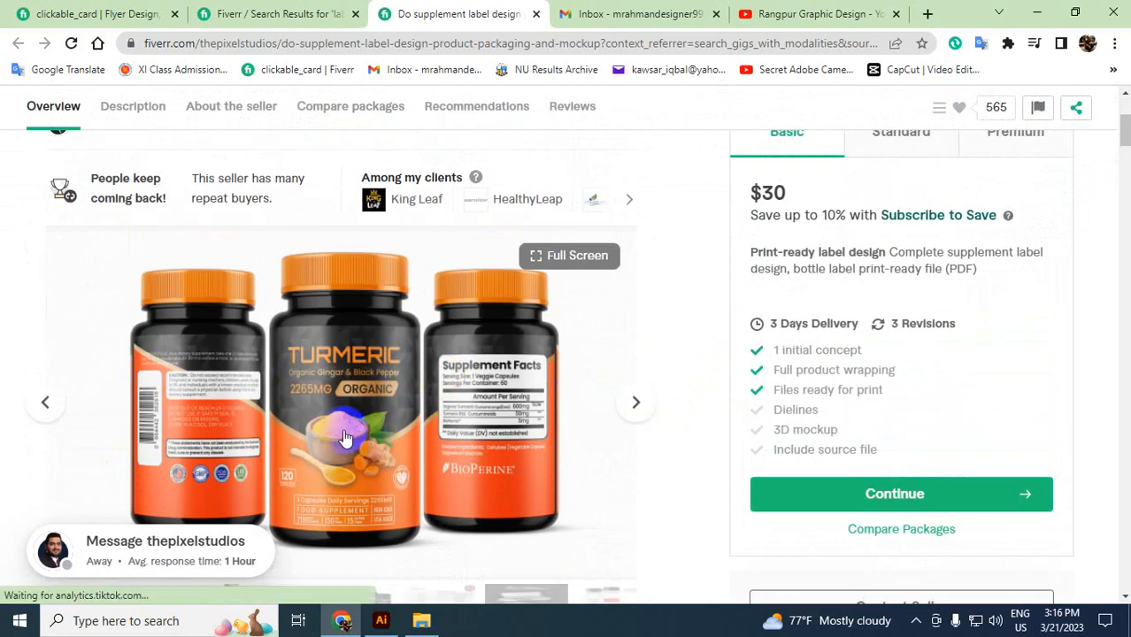
{"action": "scroll", "coordinate": [341, 438], "scroll_direction": "down", "scroll_amount": 1}
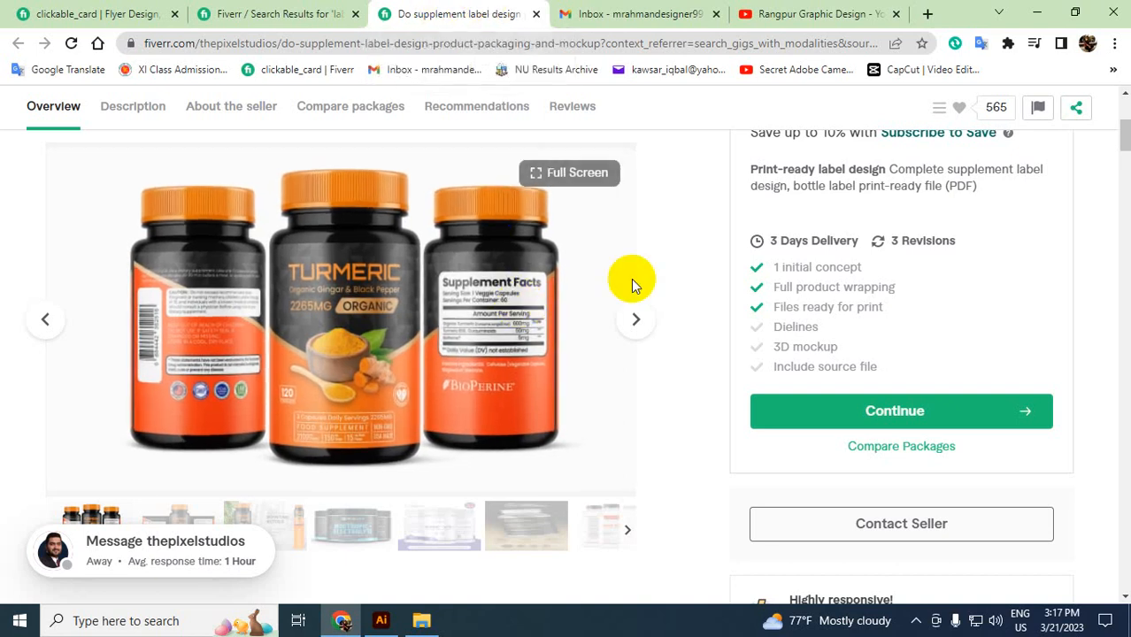
- Switch to Illustrator and create a new 4 x 2 in landscape document in CMYK color at 300 ppi
{"action": "left_click", "coordinate": [1037, 10]}
{"action": "left_click", "coordinate": [381, 621]}
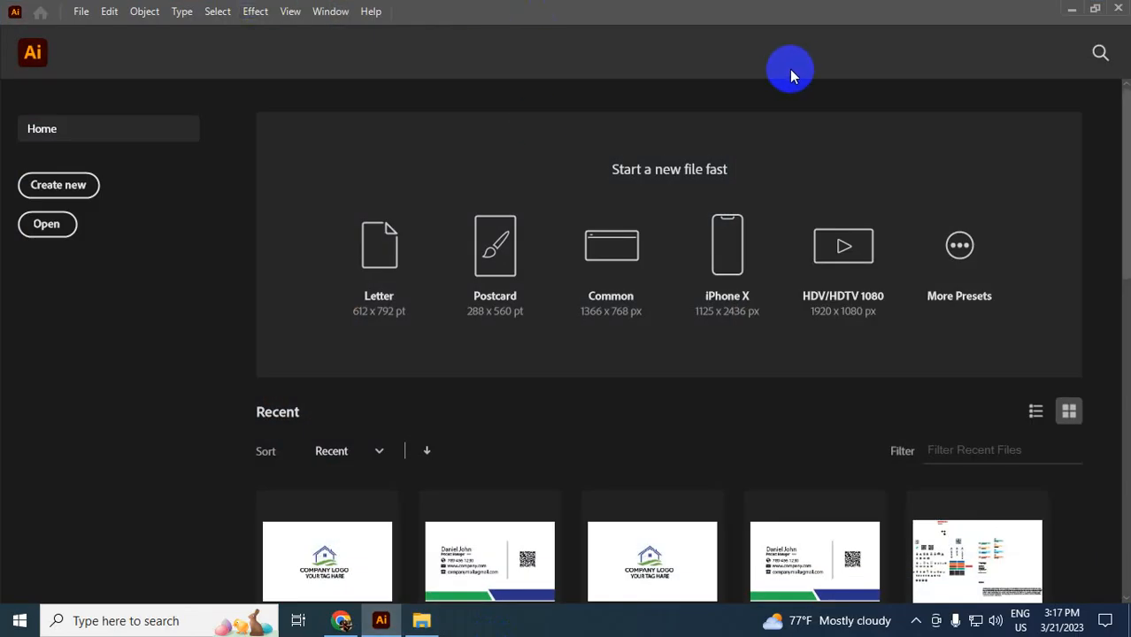
{"action": "key", "text": "ctrl+n"}
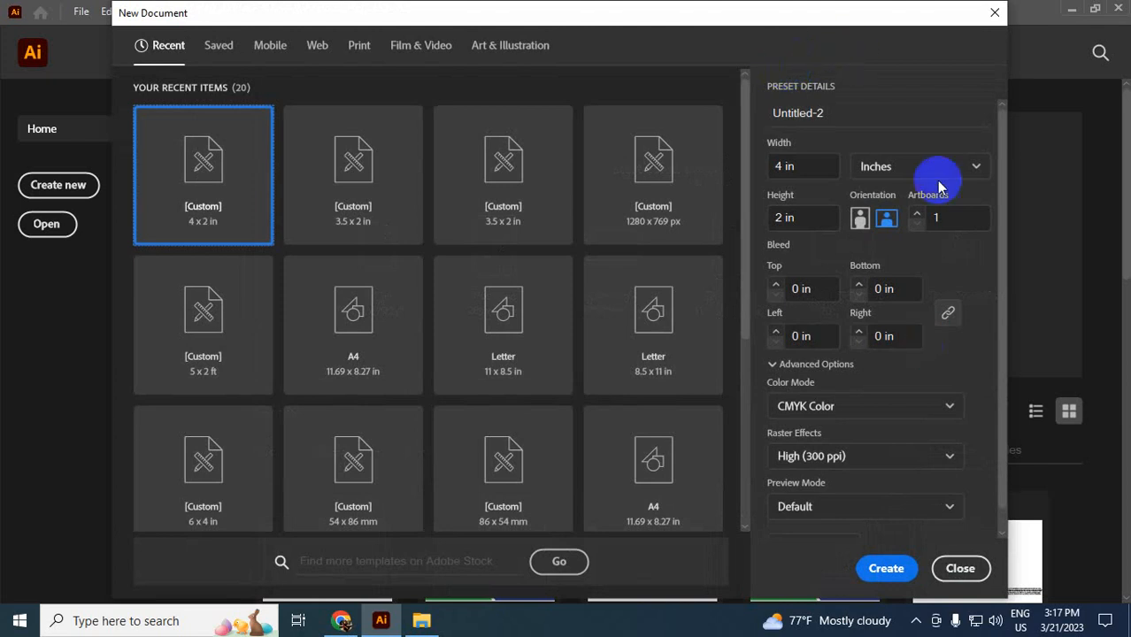
{"action": "left_click", "coordinate": [912, 168]}
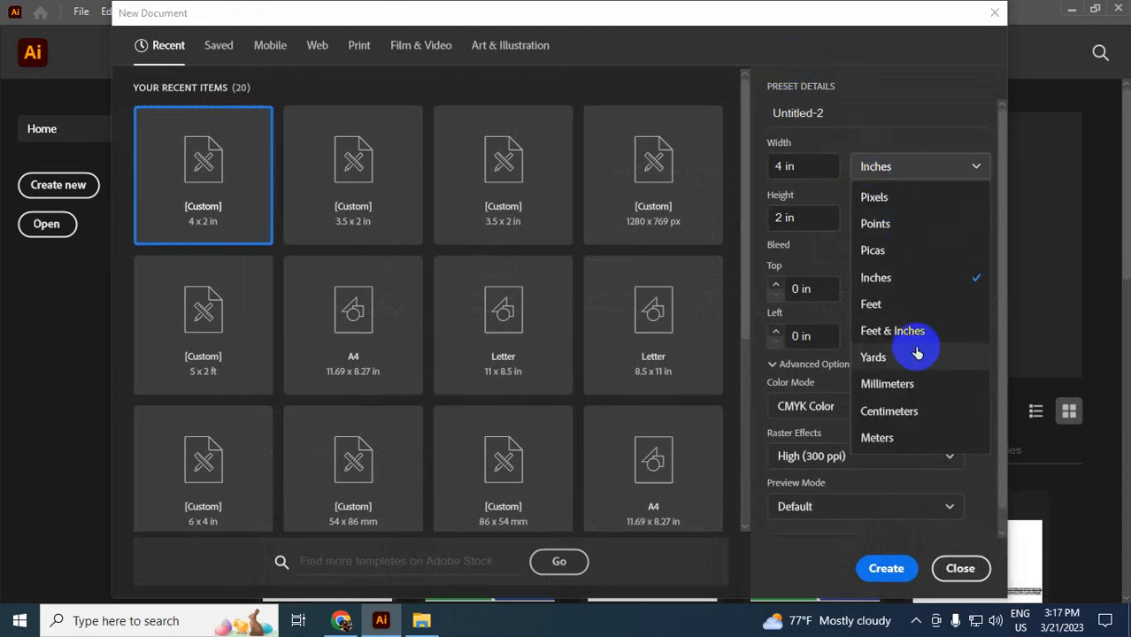
{"action": "left_click", "coordinate": [912, 278]}
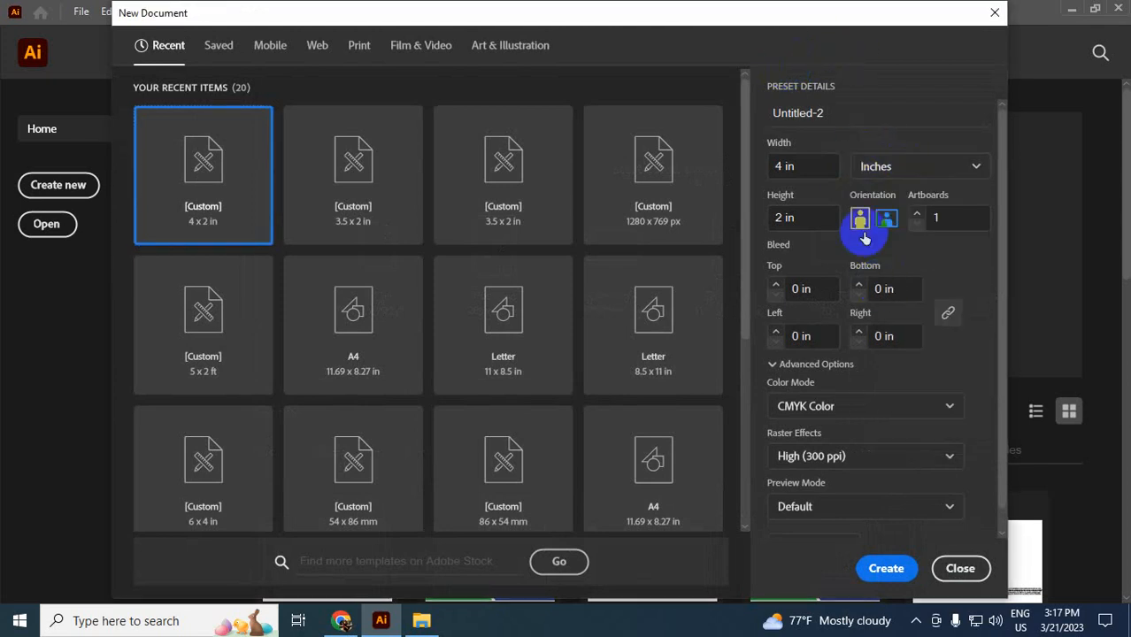
{"action": "left_click", "coordinate": [808, 165]}
{"action": "left_click", "coordinate": [811, 218]}
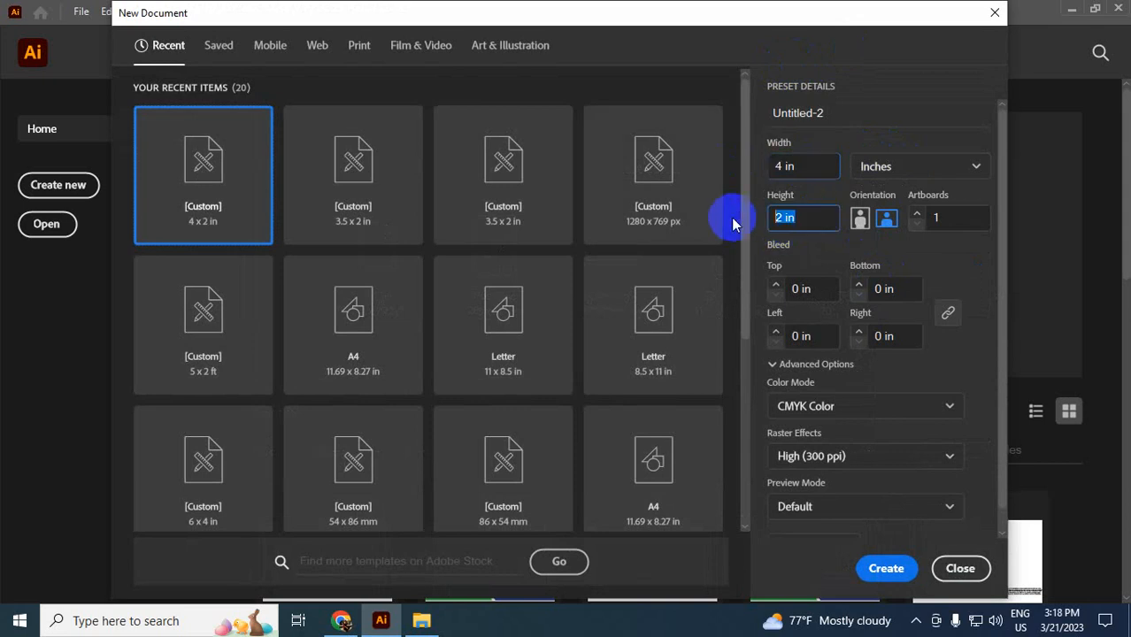
{"action": "left_click", "coordinate": [803, 165]}
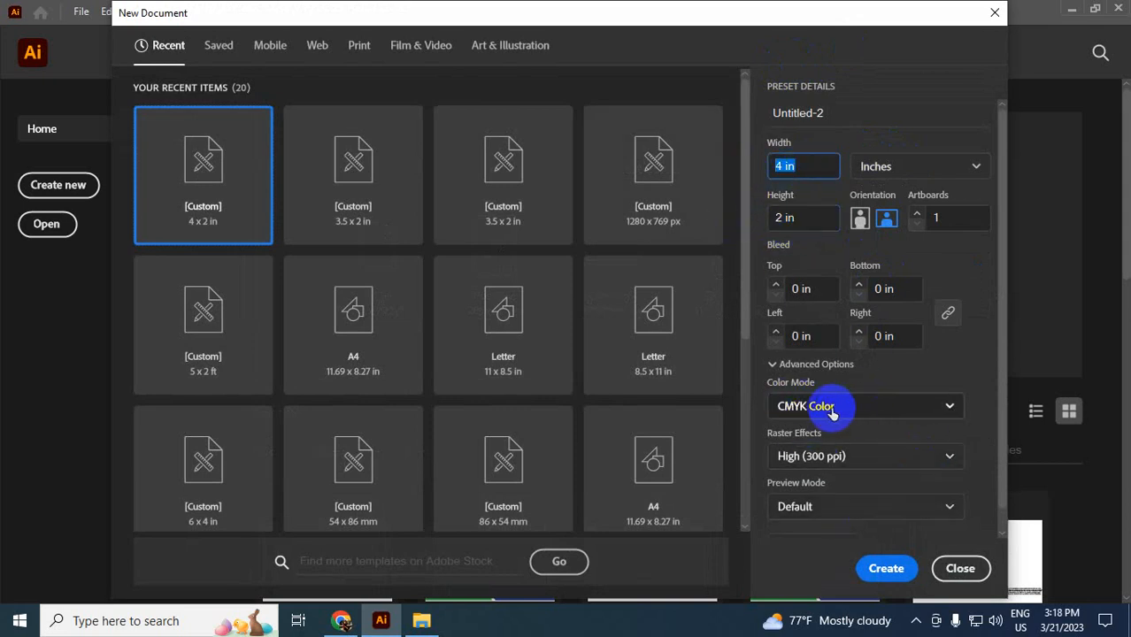
{"action": "left_click", "coordinate": [886, 568]}
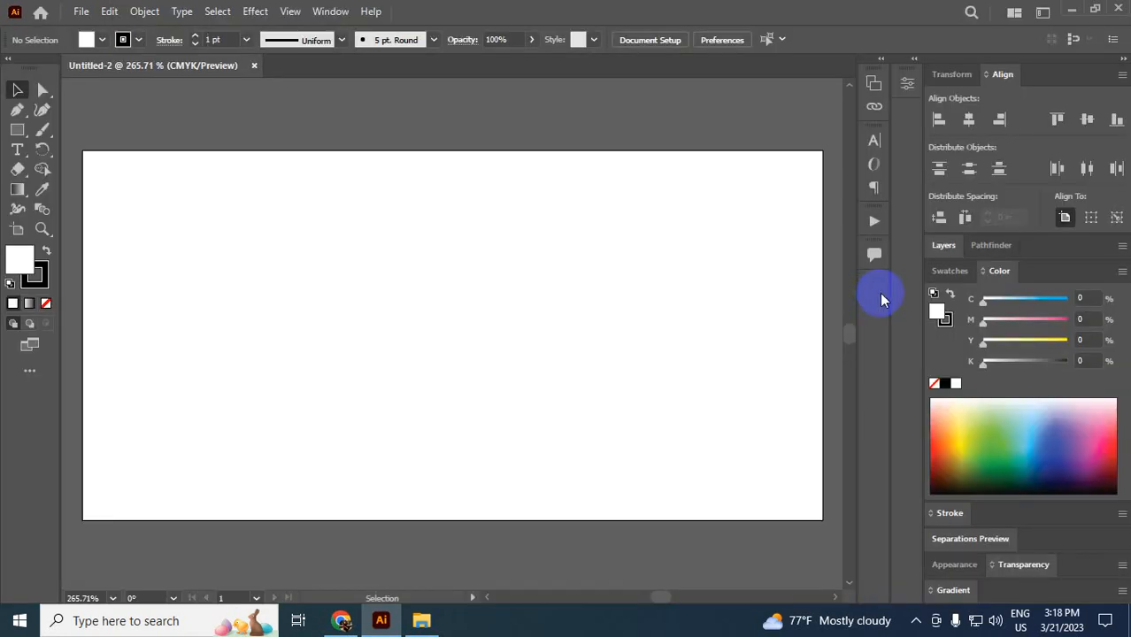
- Set the stroke to none and create a 4 x 2 in rectangle with a white fill
{"action": "left_click", "coordinate": [42, 275]}
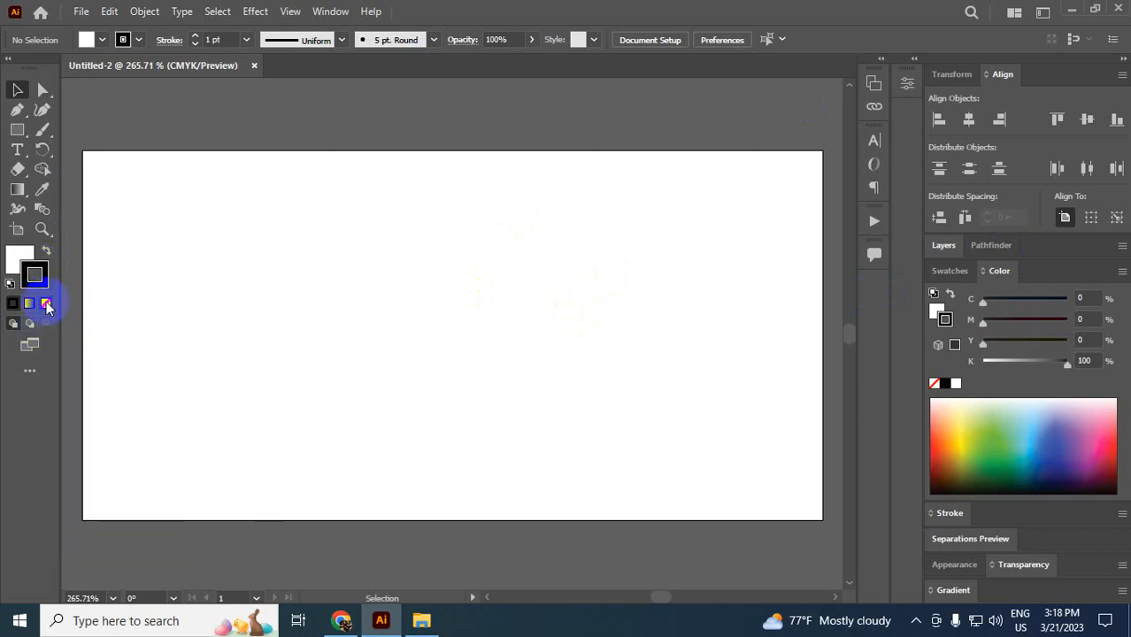
{"action": "left_click", "coordinate": [47, 305]}
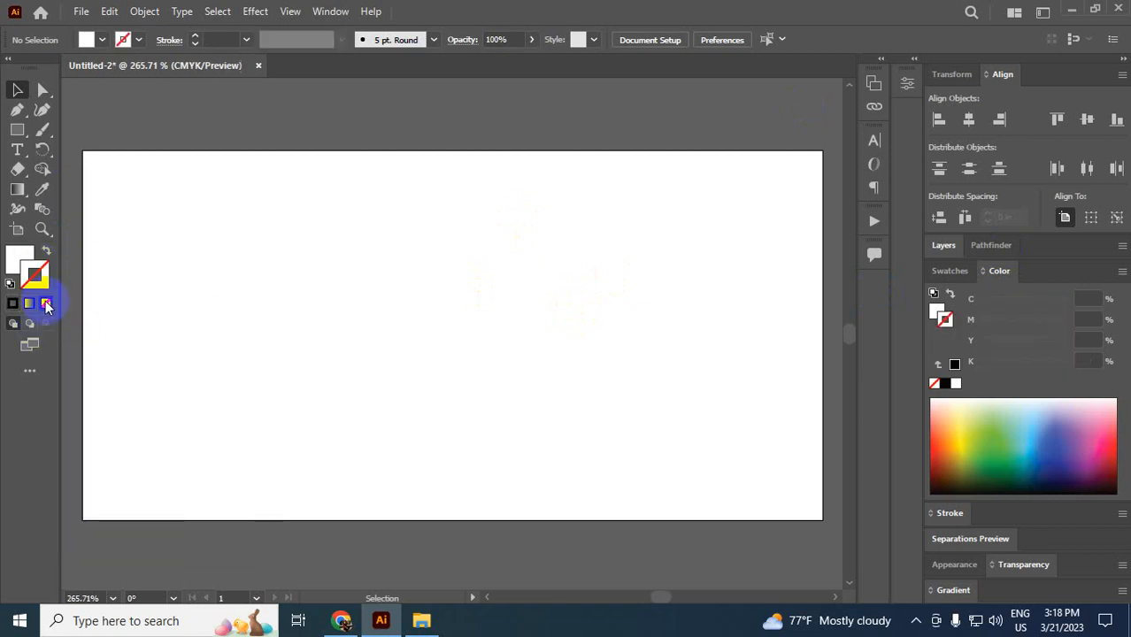
{"action": "left_click", "coordinate": [19, 258]}
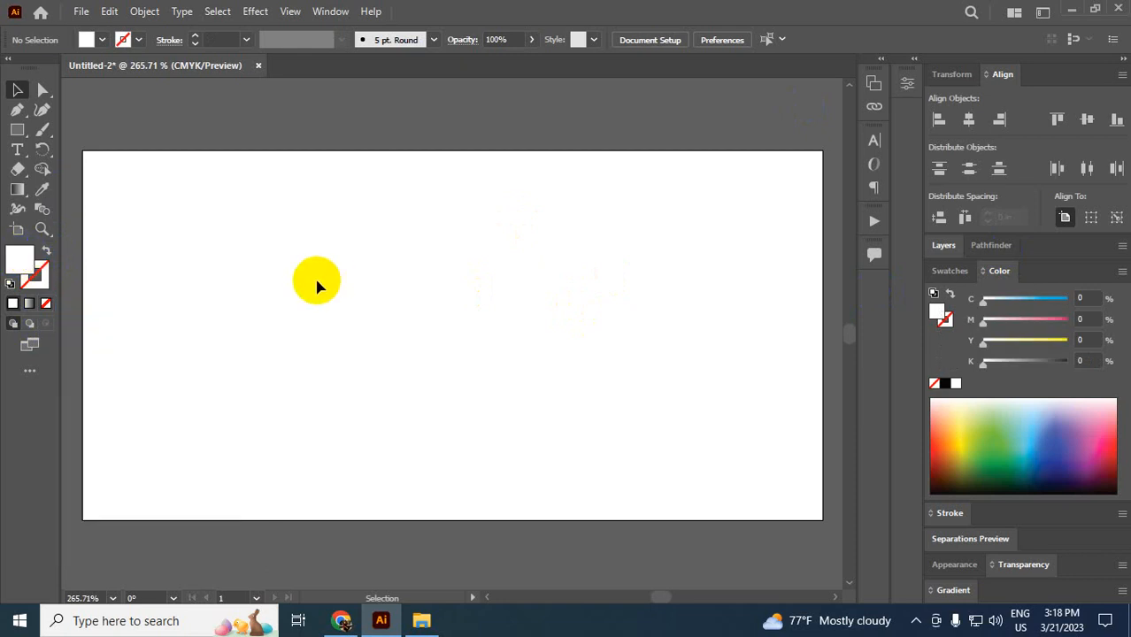
{"action": "left_click_drag", "start_coordinate": [17, 130], "coordinate": [86, 131]}
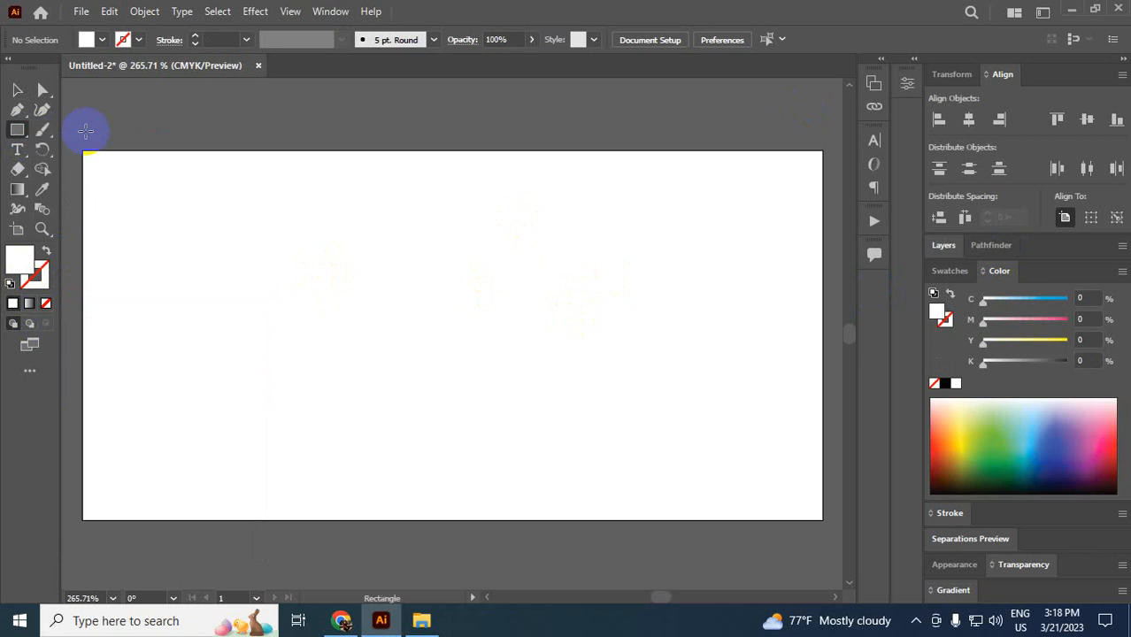
{"action": "left_click", "coordinate": [362, 260]}
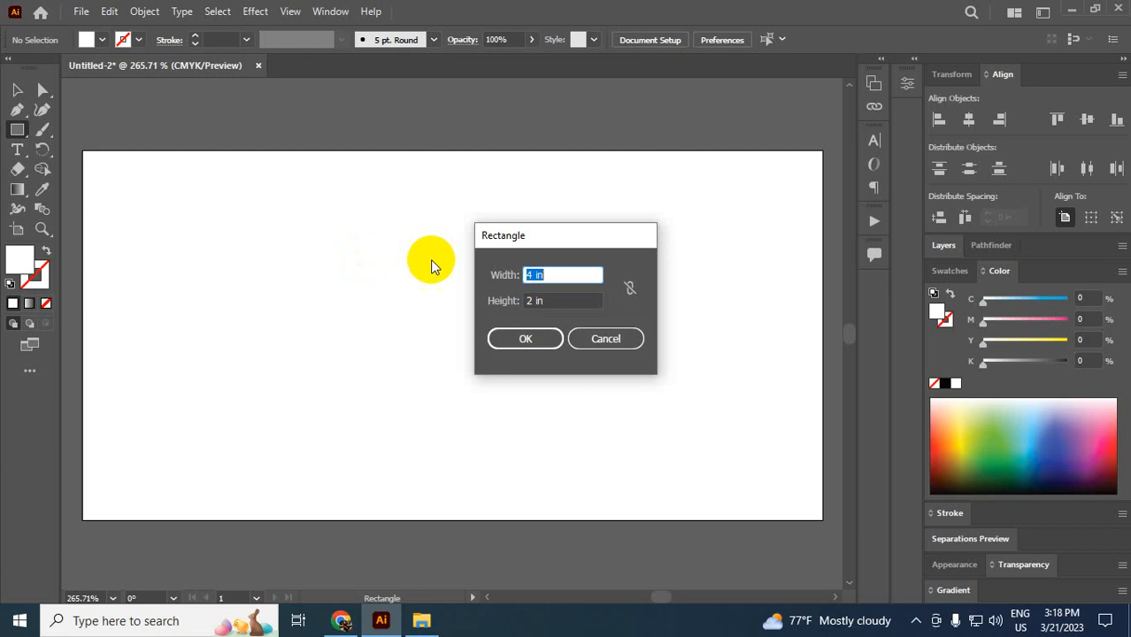
{"action": "left_click", "coordinate": [525, 338]}
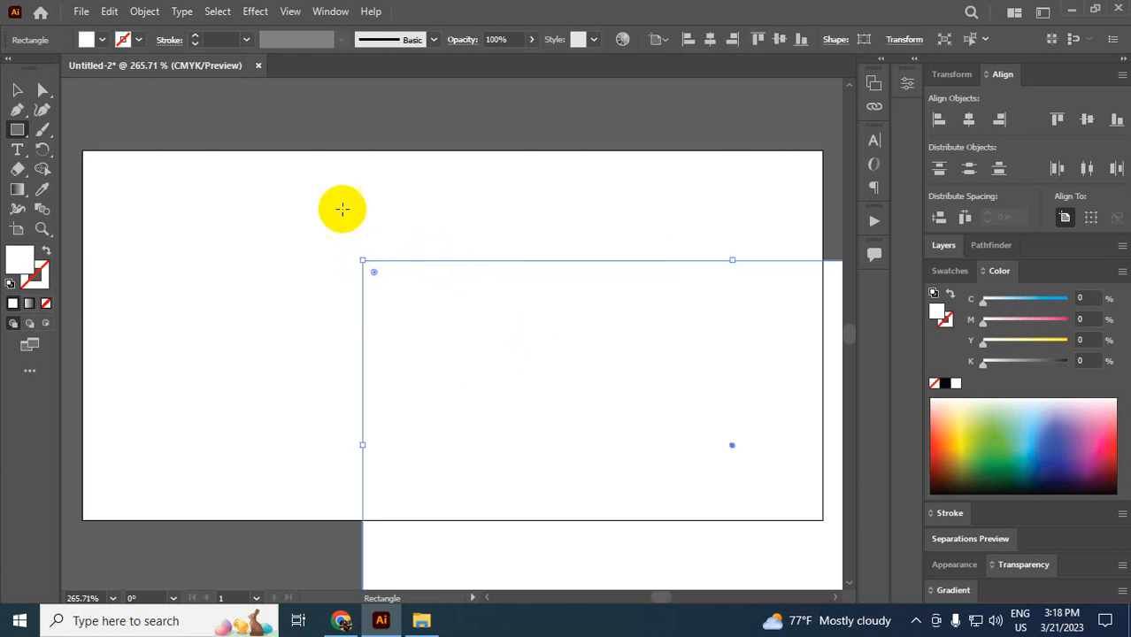
- Center the rectangle horizontally and vertically on the artboard so that it covers it
{"action": "left_click", "coordinate": [17, 91]}
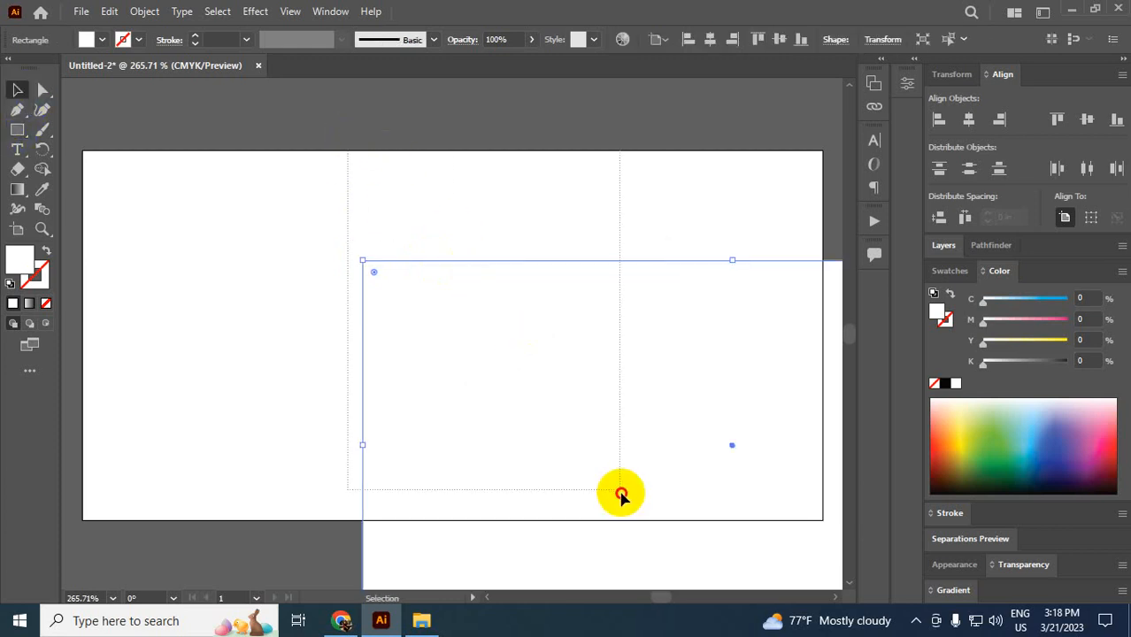
{"action": "left_click", "coordinate": [710, 40]}
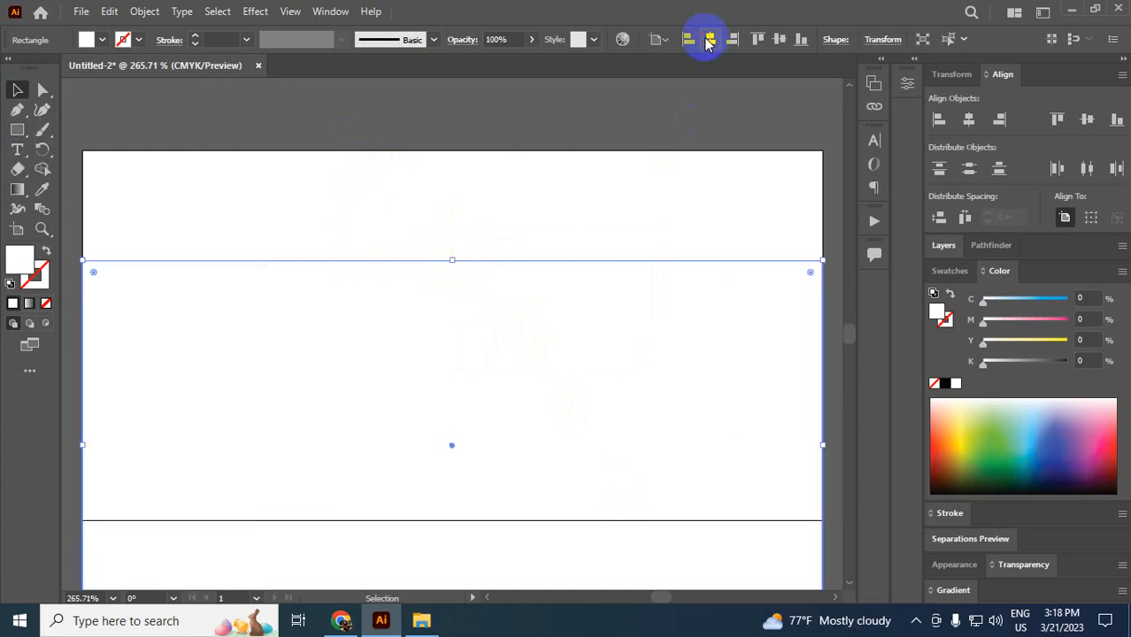
{"action": "left_click", "coordinate": [783, 40]}
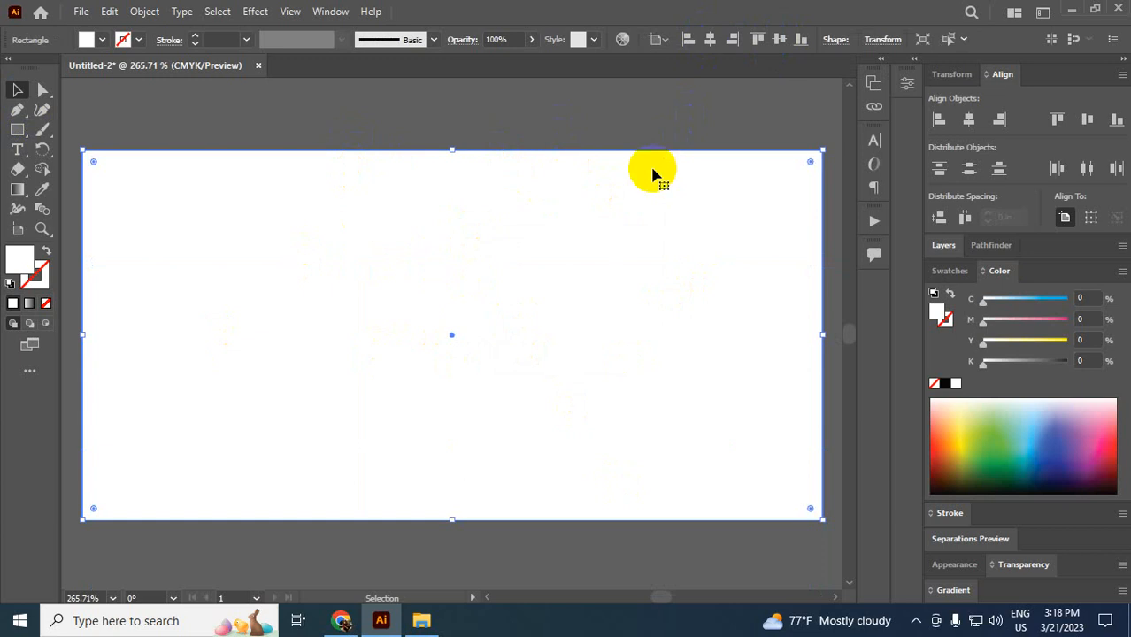
- Fill the background rectangle with light blue (C 63.53, M 9.8, Y 0, K 0) and deselect it
{"action": "left_click", "coordinate": [946, 385]}
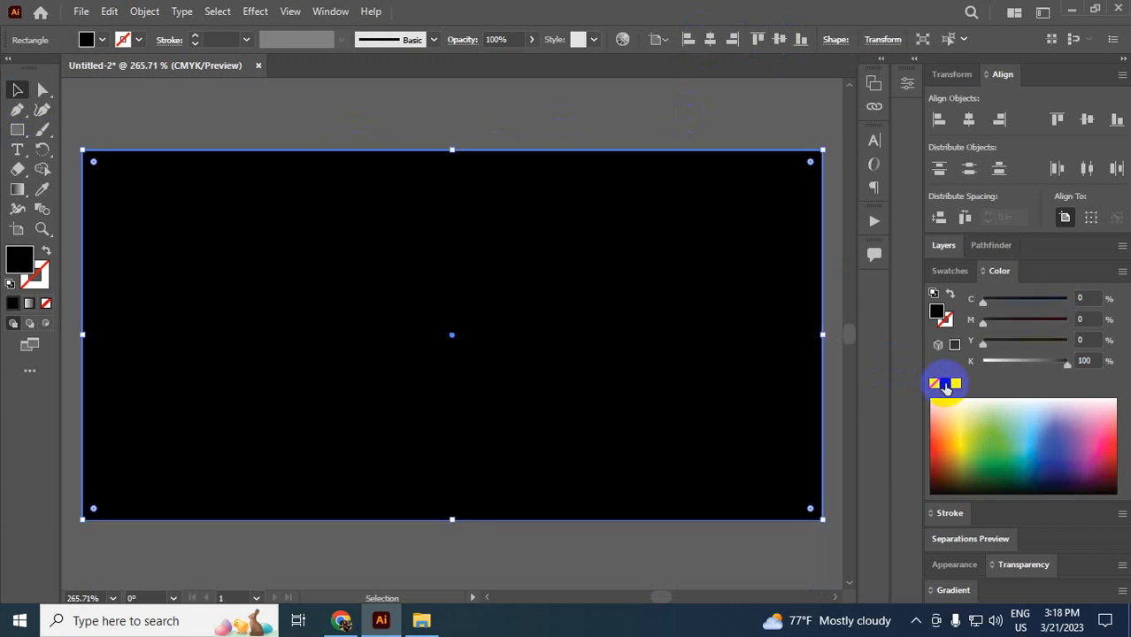
{"action": "left_click", "coordinate": [607, 121]}
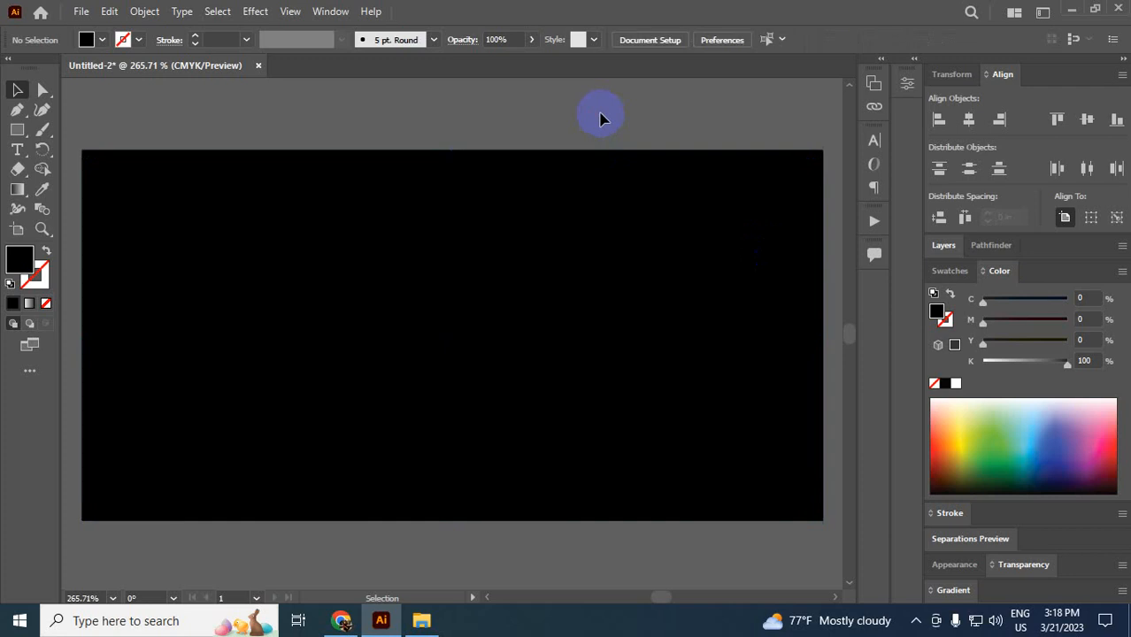
{"action": "left_click", "coordinate": [696, 268]}
{"action": "left_click", "coordinate": [1034, 457]}
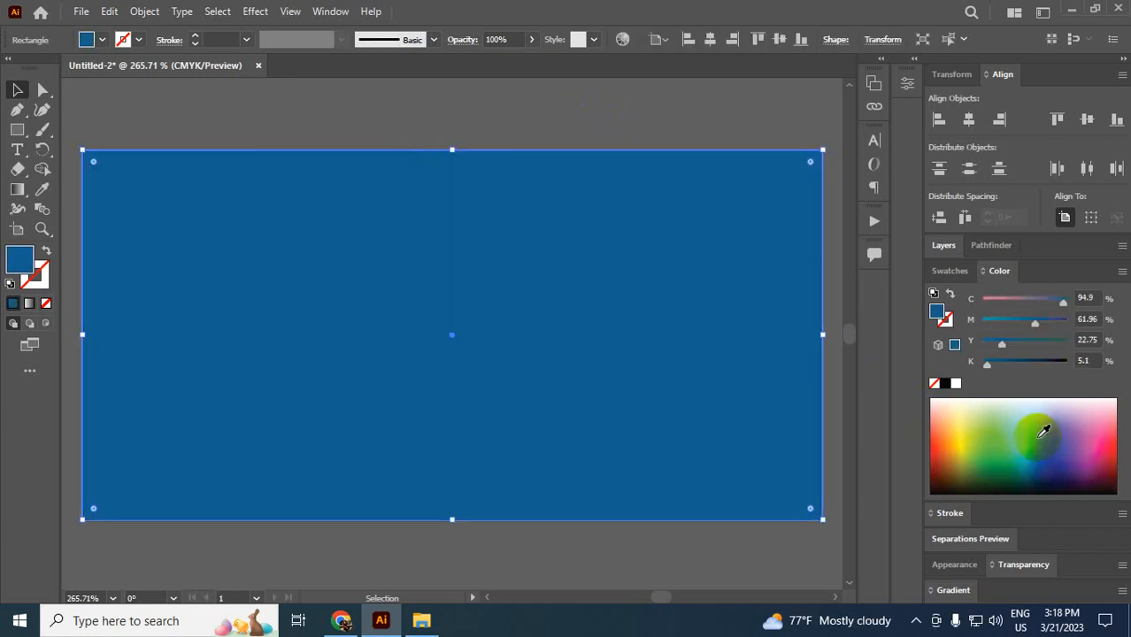
{"action": "left_click", "coordinate": [1038, 434]}
{"action": "left_click", "coordinate": [551, 122]}
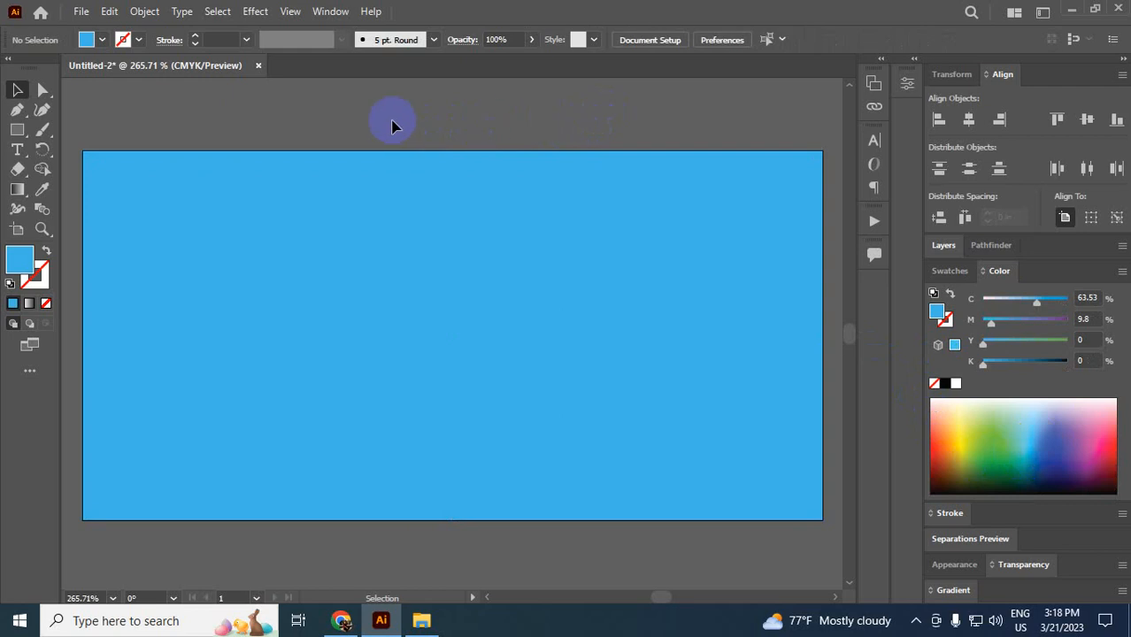
- Split the blue rectangle into a grid of three columns with a 0 in gutter
{"action": "left_click", "coordinate": [141, 12]}
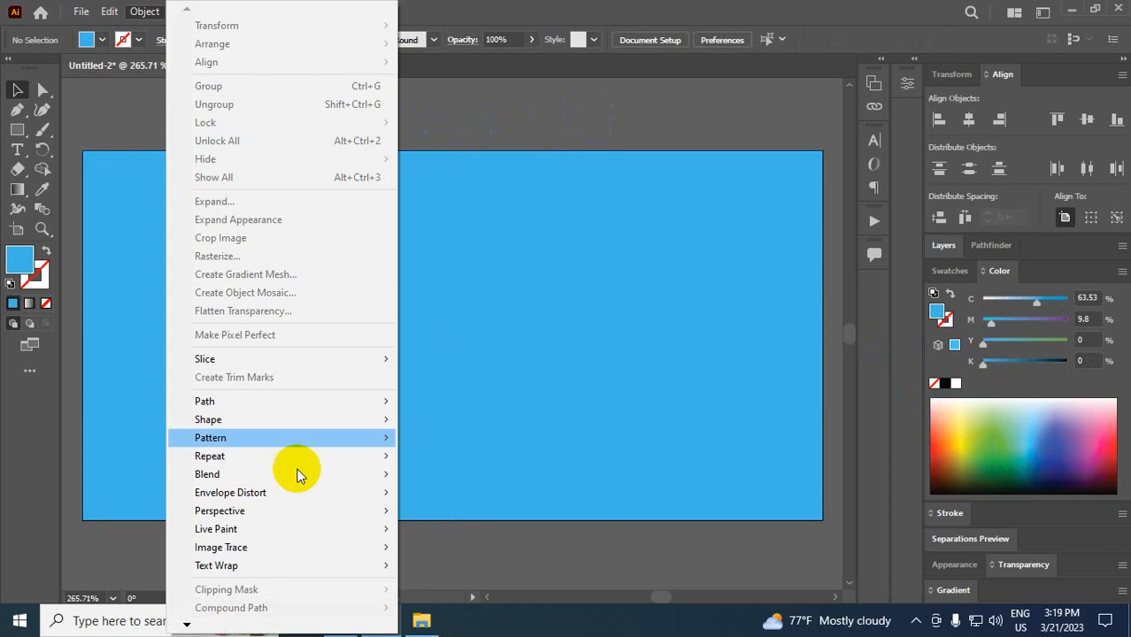
{"action": "mouse_move", "coordinate": [200, 404]}
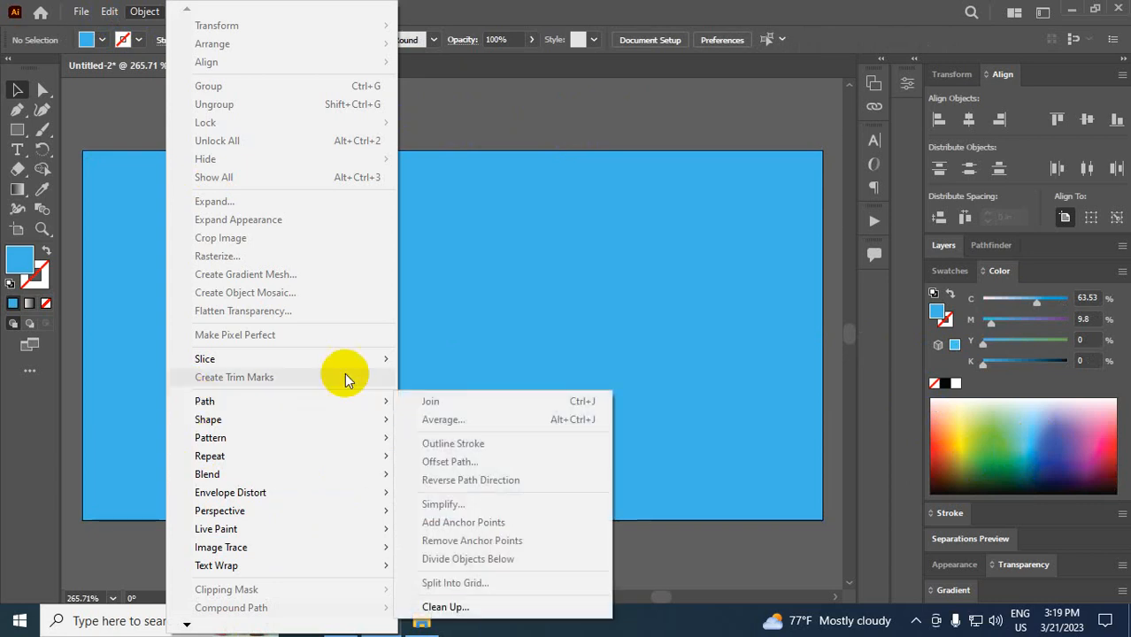
{"action": "left_click", "coordinate": [710, 262]}
{"action": "left_click", "coordinate": [144, 12]}
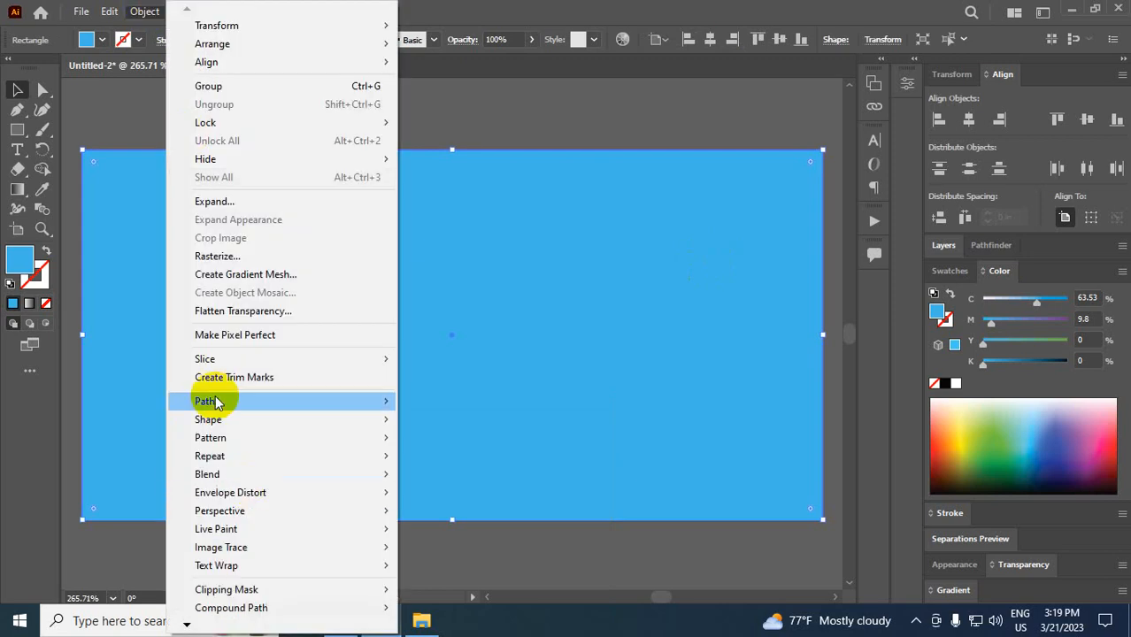
{"action": "mouse_move", "coordinate": [215, 402]}
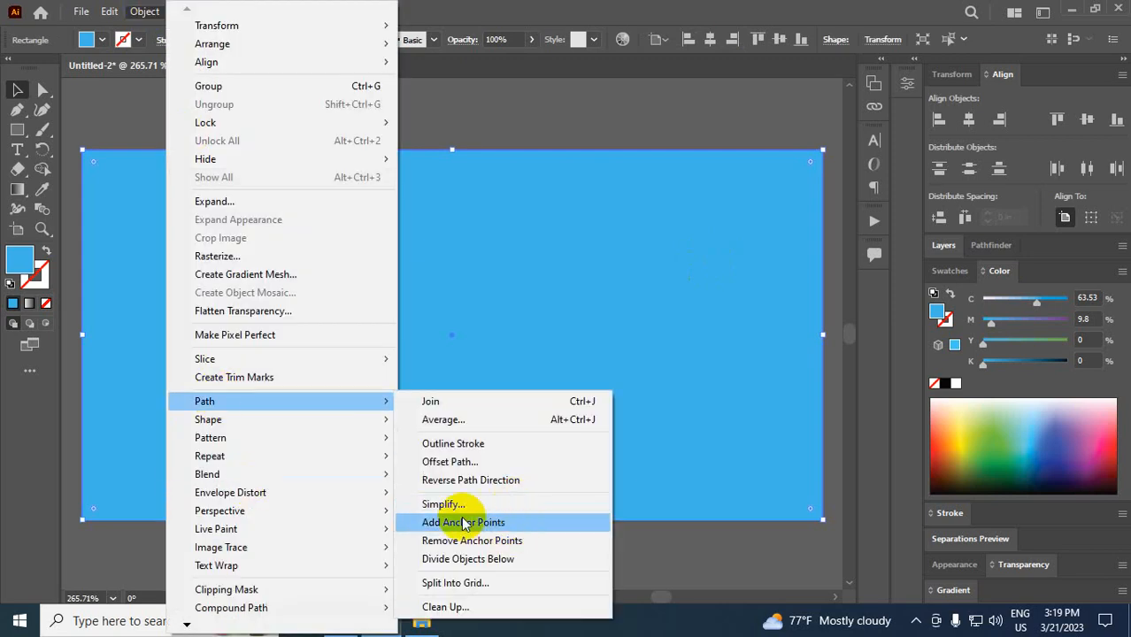
{"action": "left_click", "coordinate": [455, 584]}
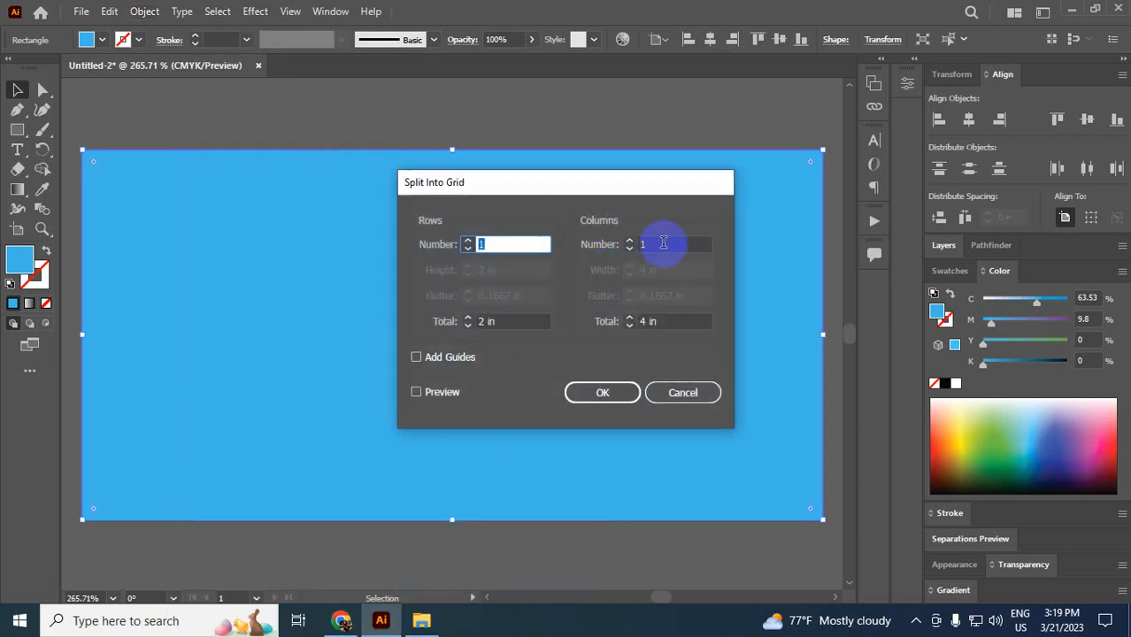
{"action": "left_click", "coordinate": [663, 242]}
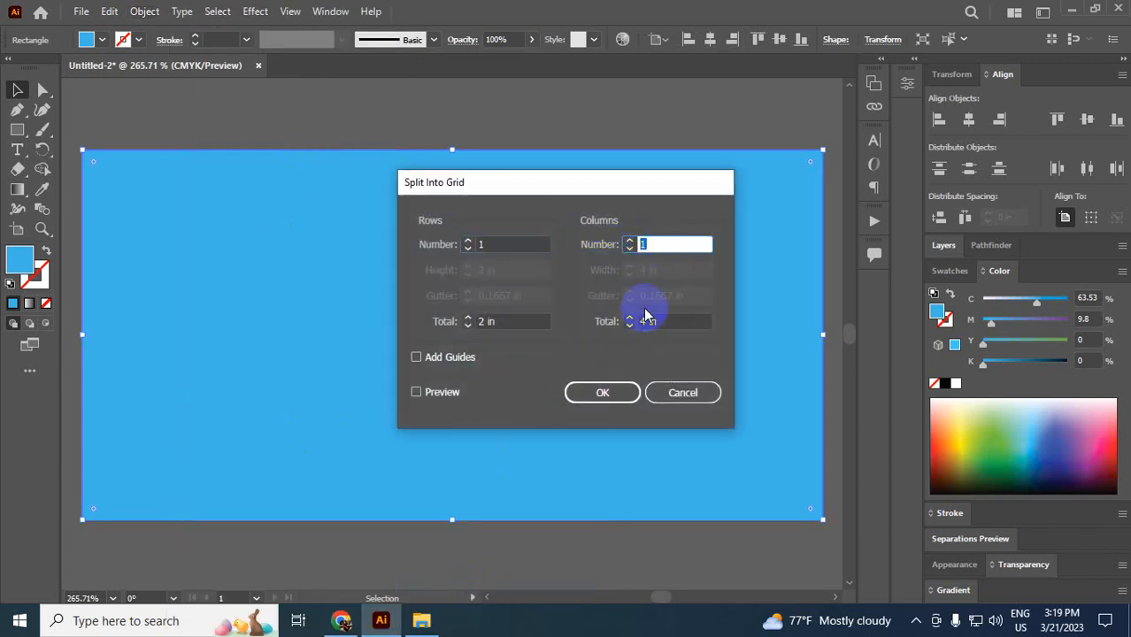
{"action": "type", "text": "3"}
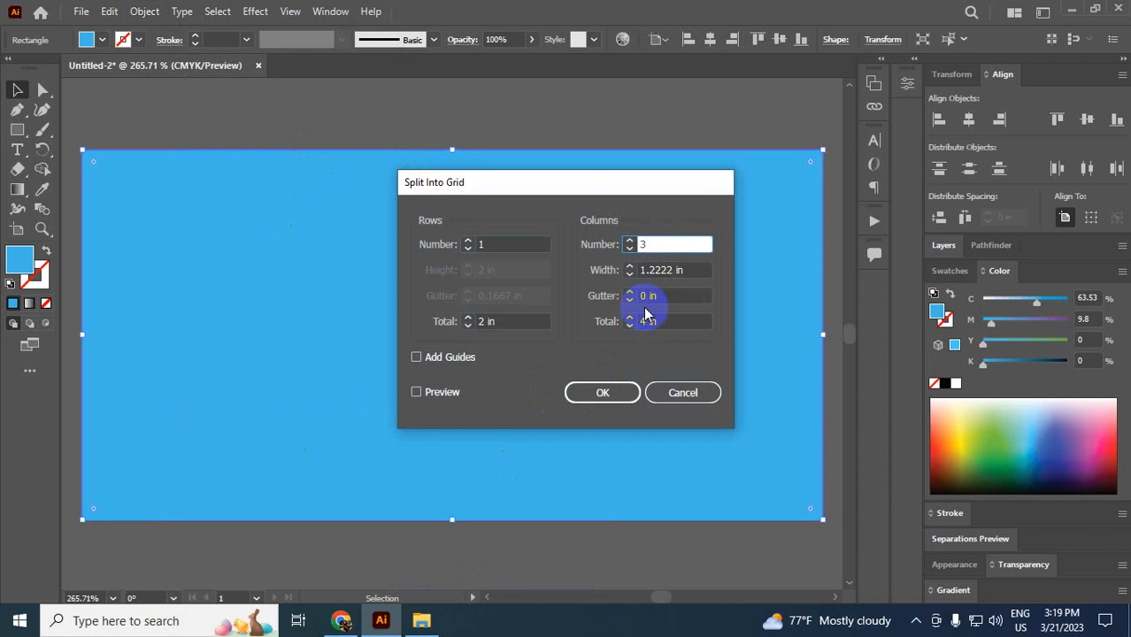
{"action": "left_click", "coordinate": [605, 392]}
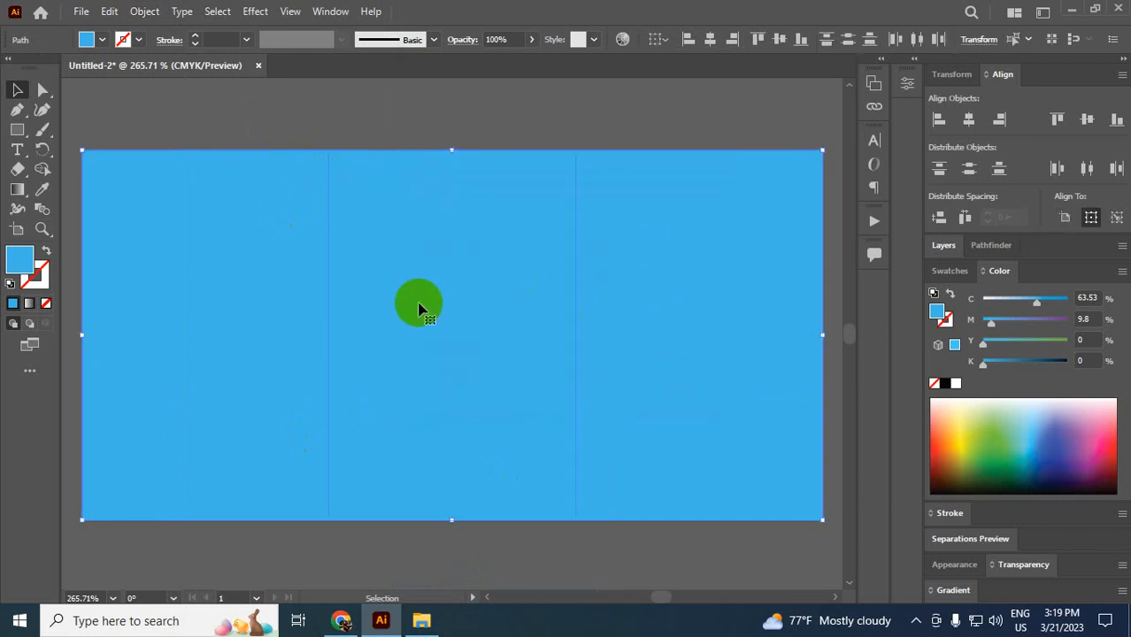
- Offset the paths of the three column rectangles by 0.125 in with miter joins
{"action": "left_click", "coordinate": [146, 12]}
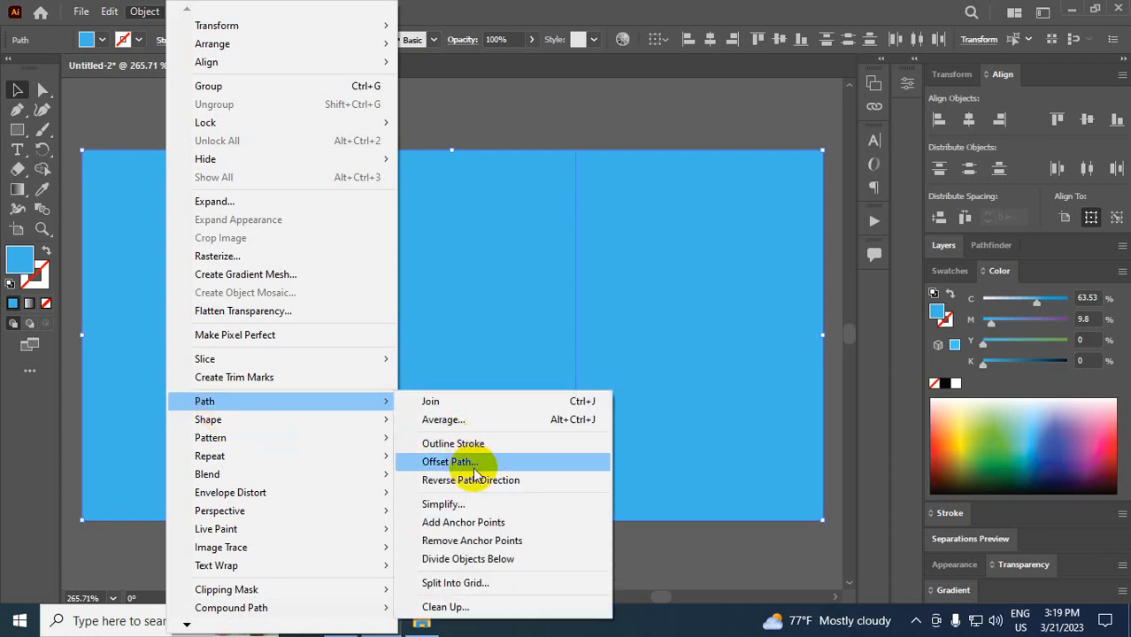
{"action": "left_click", "coordinate": [451, 462]}
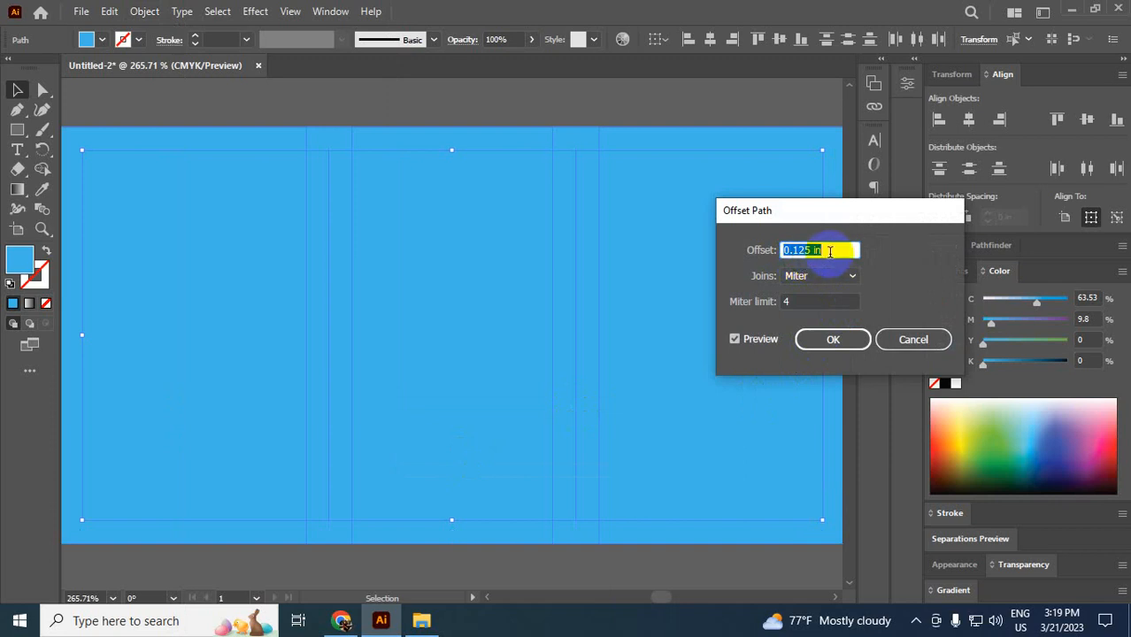
{"action": "left_click", "coordinate": [839, 341]}
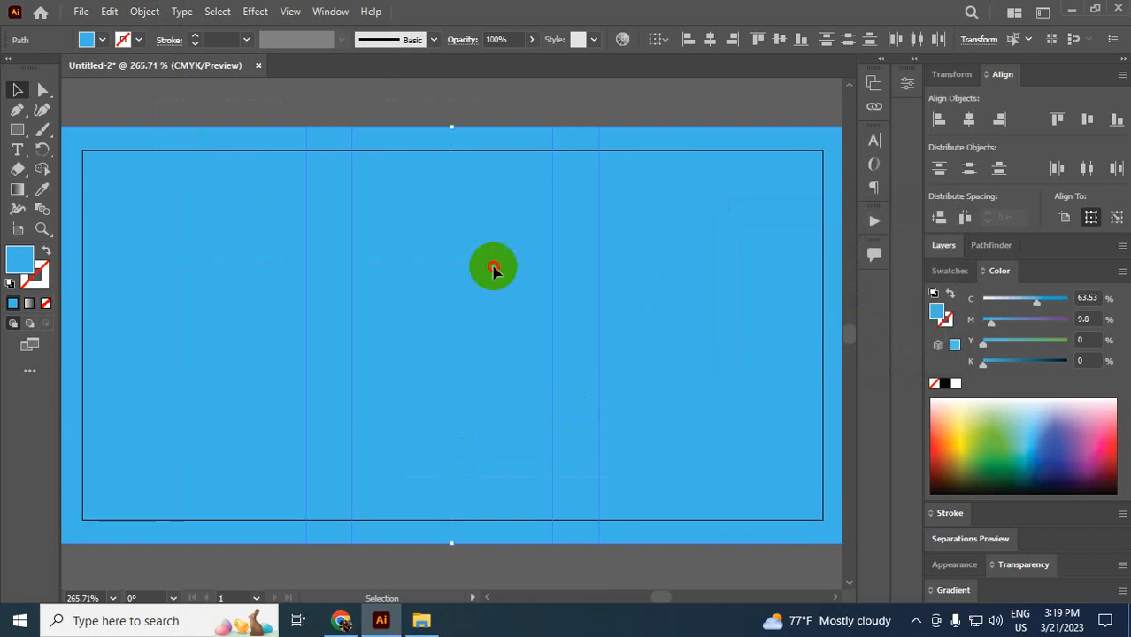
- Convert the column rectangles and their offset outlines into guides and deselect them
{"action": "right_click", "coordinate": [399, 202]}
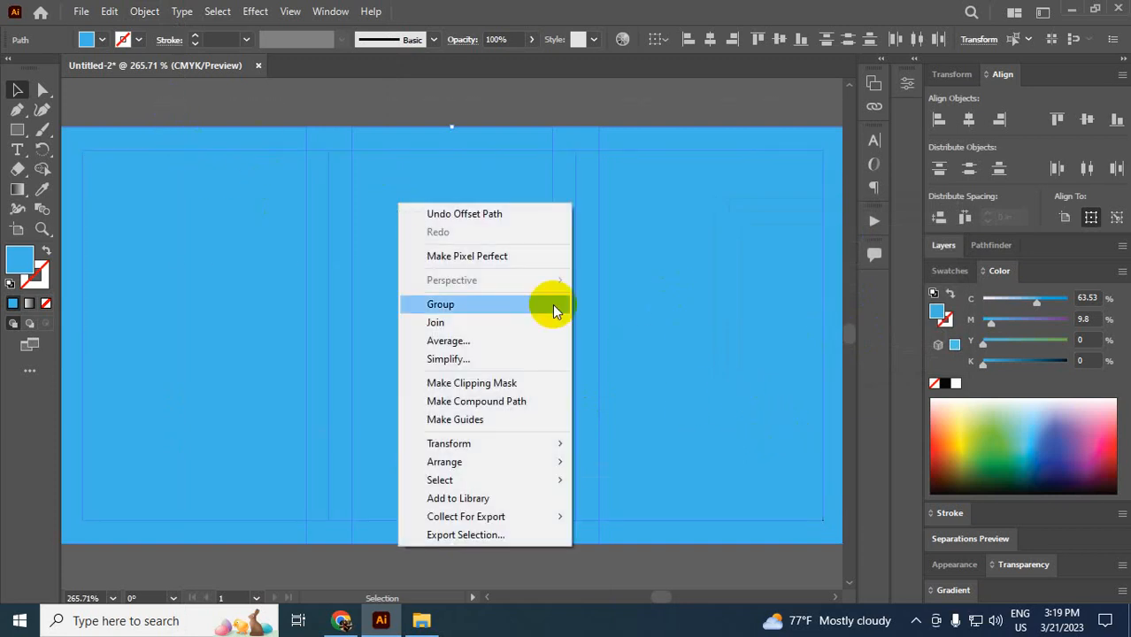
{"action": "left_click", "coordinate": [469, 419]}
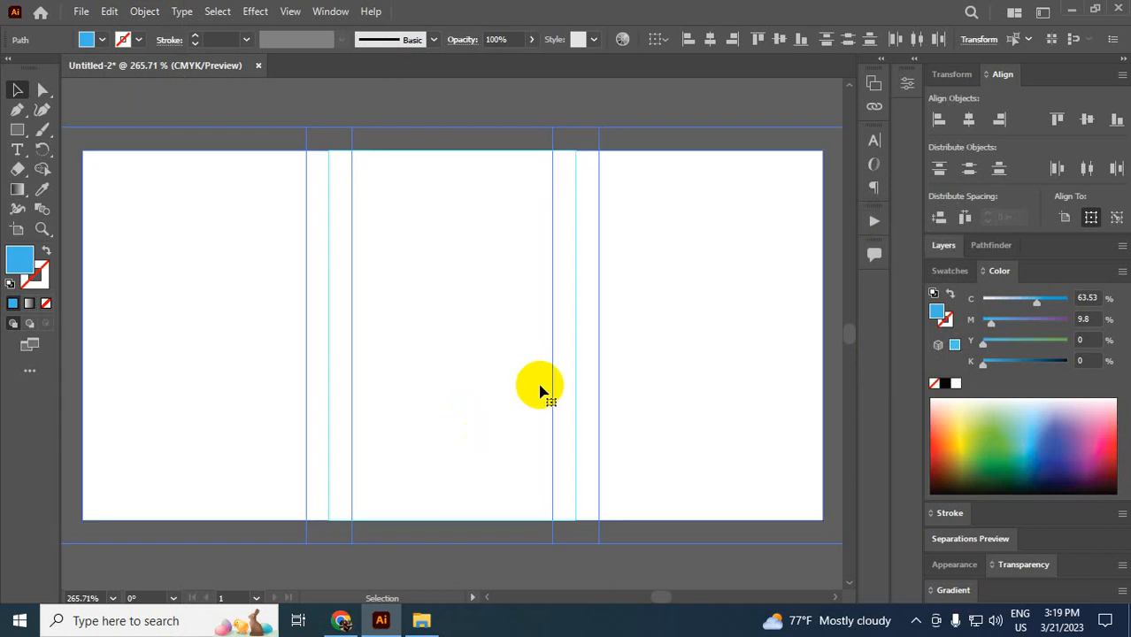
{"action": "key", "text": "ctrl+minus"}
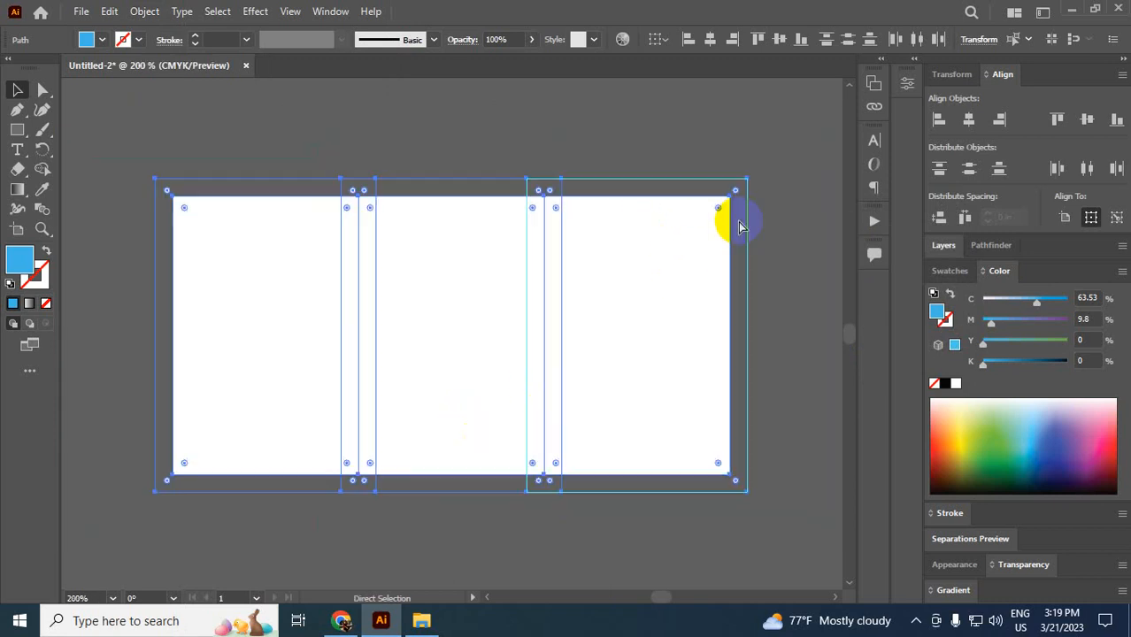
{"action": "key", "text": "ctrl+plus"}
{"action": "key", "text": "ctrl+minus"}
{"action": "left_click", "coordinate": [523, 145]}
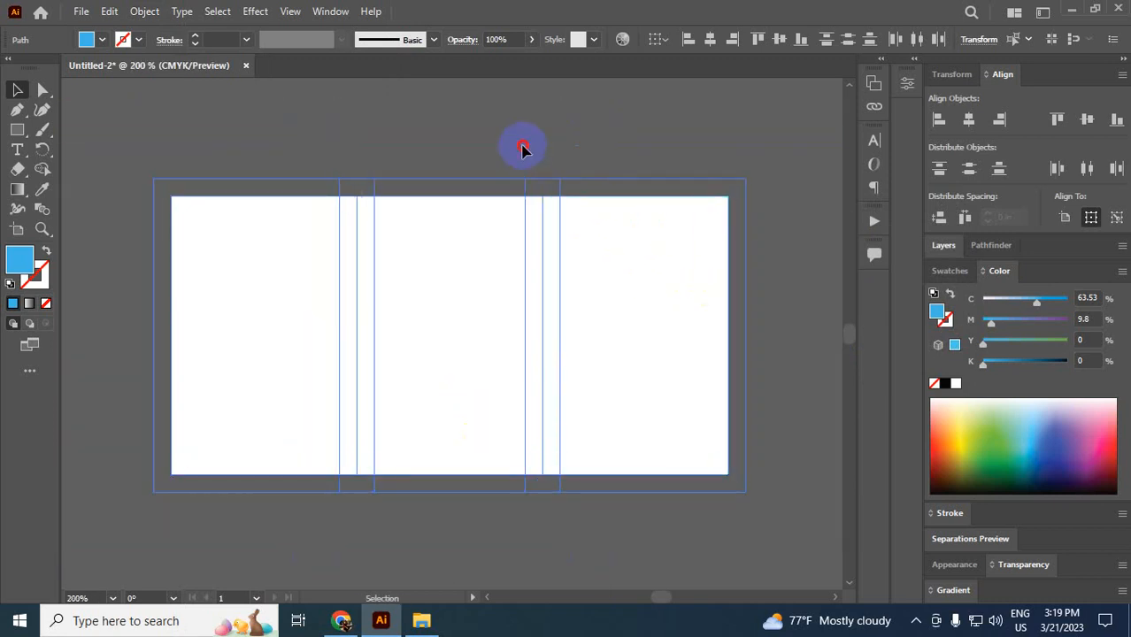
- Draw a black rectangle without a stroke that spans the whole bleed area, corner to corner of the outermost guides
{"action": "right_click", "coordinate": [30, 134]}
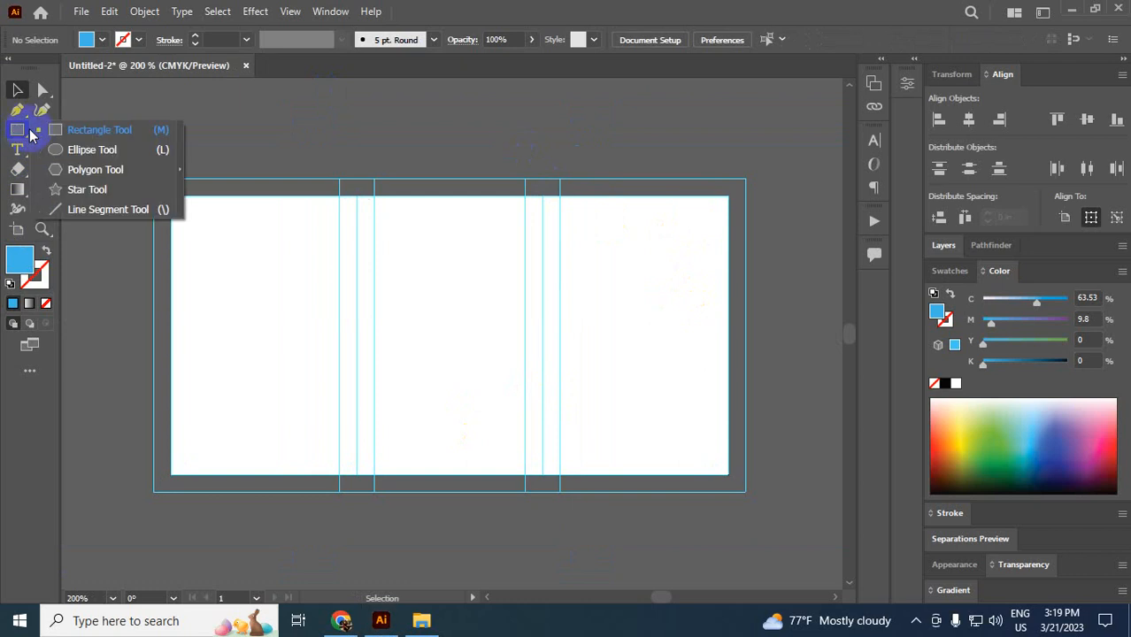
{"action": "left_click", "coordinate": [85, 130]}
{"action": "double_click", "coordinate": [20, 260]}
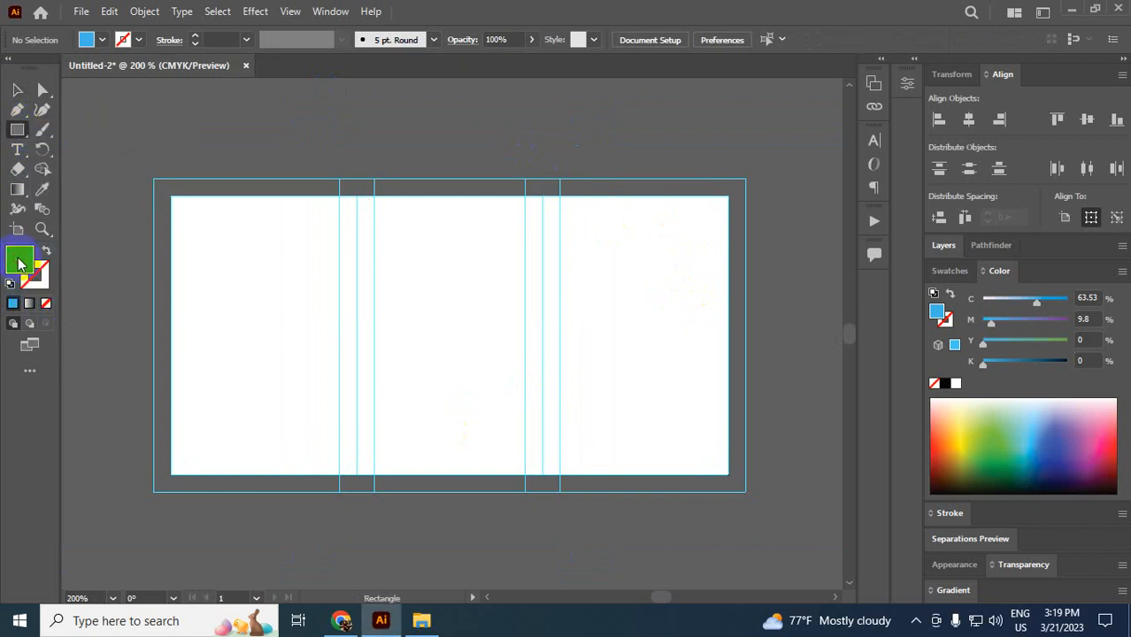
{"action": "mouse_move", "coordinate": [883, 320]}
{"action": "left_mouse_down"}
{"action": "mouse_move", "coordinate": [899, 325]}
{"action": "mouse_move", "coordinate": [859, 143]}
{"action": "left_mouse_up"}
{"action": "left_click", "coordinate": [1106, 126]}
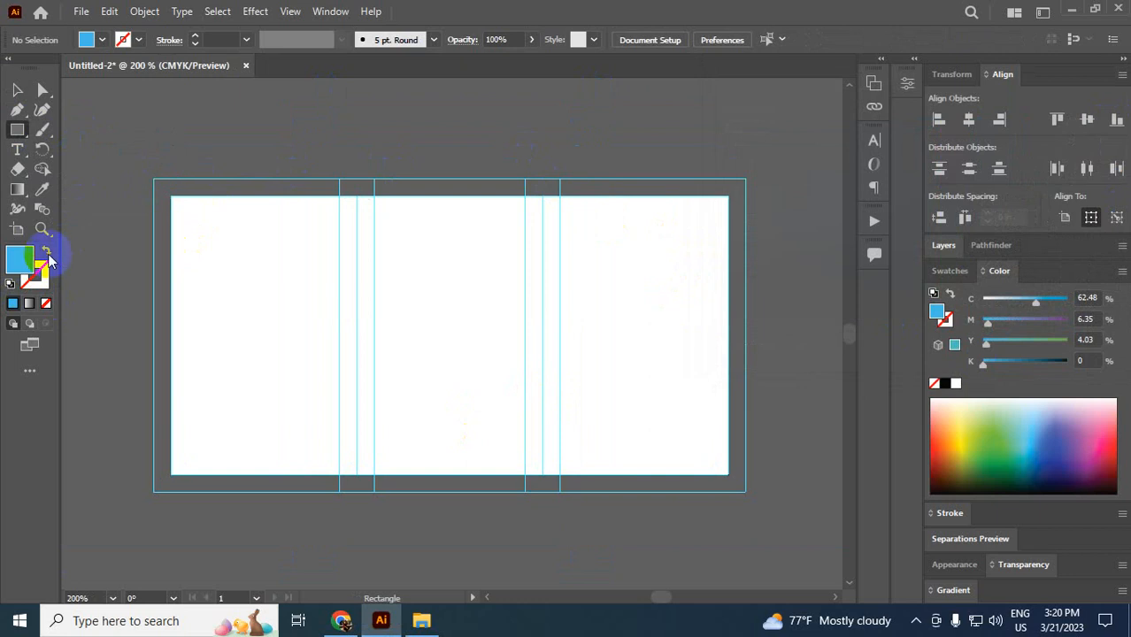
{"action": "double_click", "coordinate": [19, 260]}
{"action": "left_click_drag", "start_coordinate": [889, 308], "coordinate": [941, 334]}
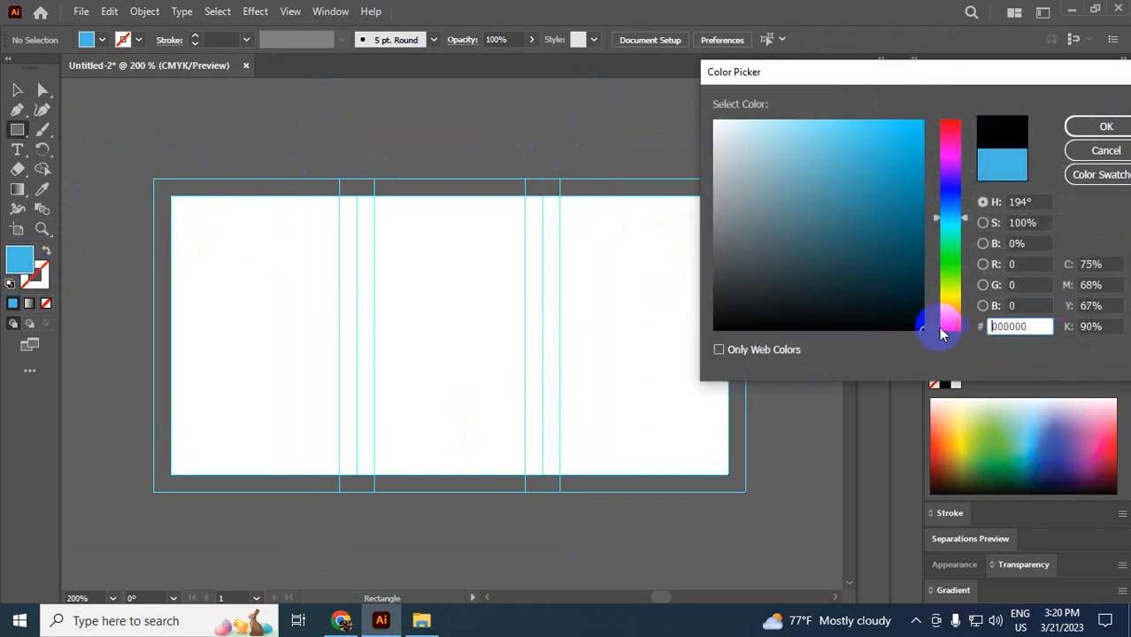
{"action": "left_click", "coordinate": [1106, 126]}
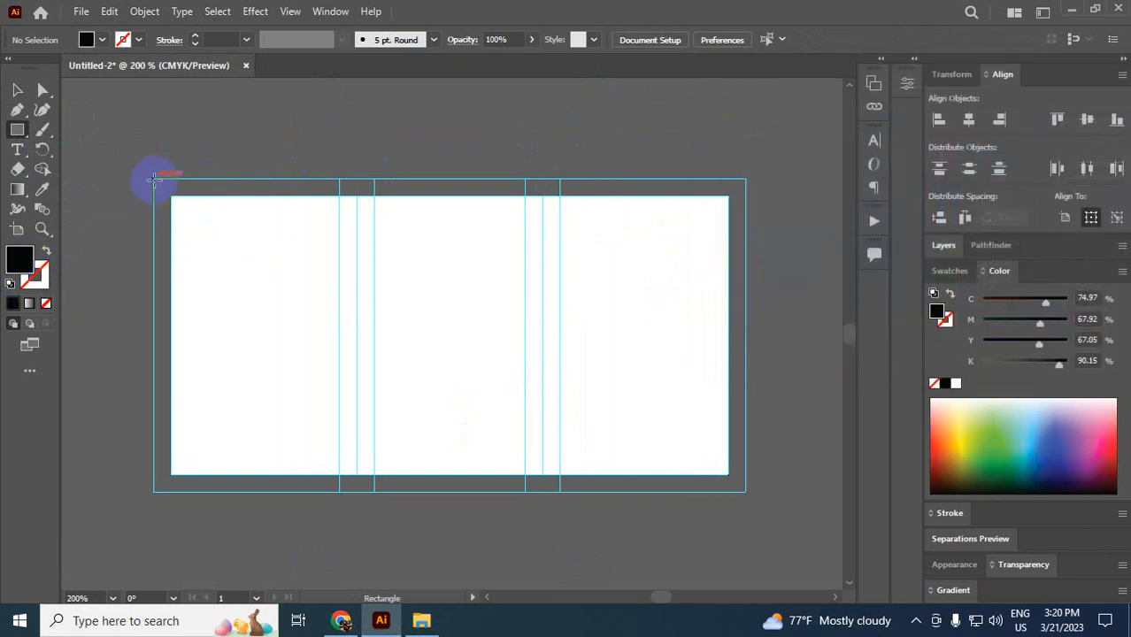
{"action": "left_click_drag", "start_coordinate": [154, 177], "coordinate": [748, 493]}
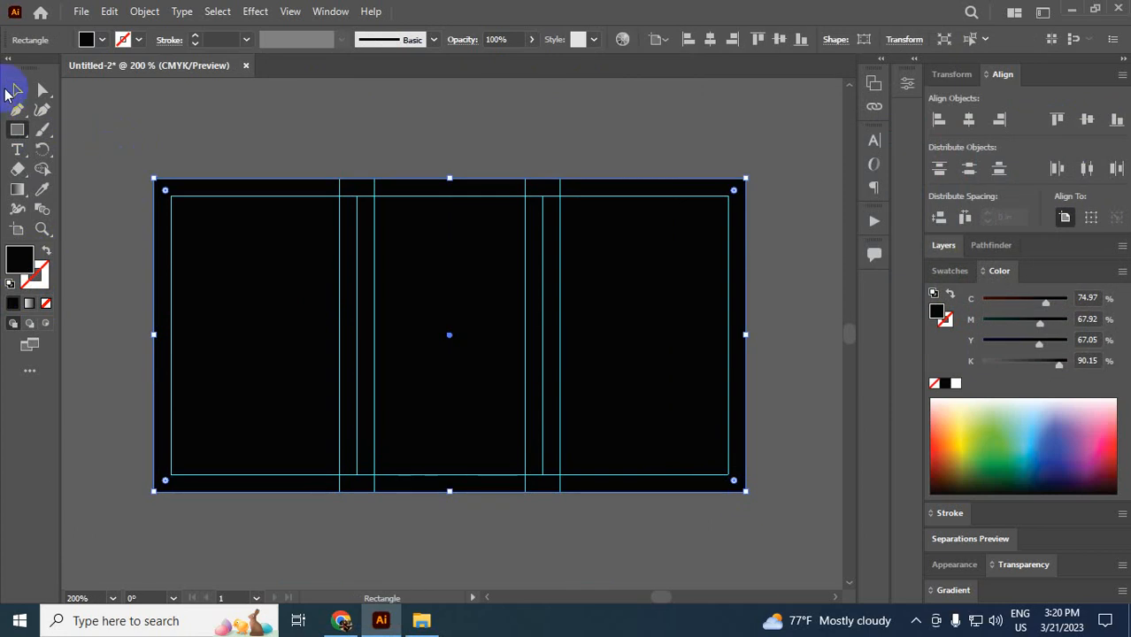
- Fill the full-bleed rectangle with white and deselect it
{"action": "left_click", "coordinate": [15, 88]}
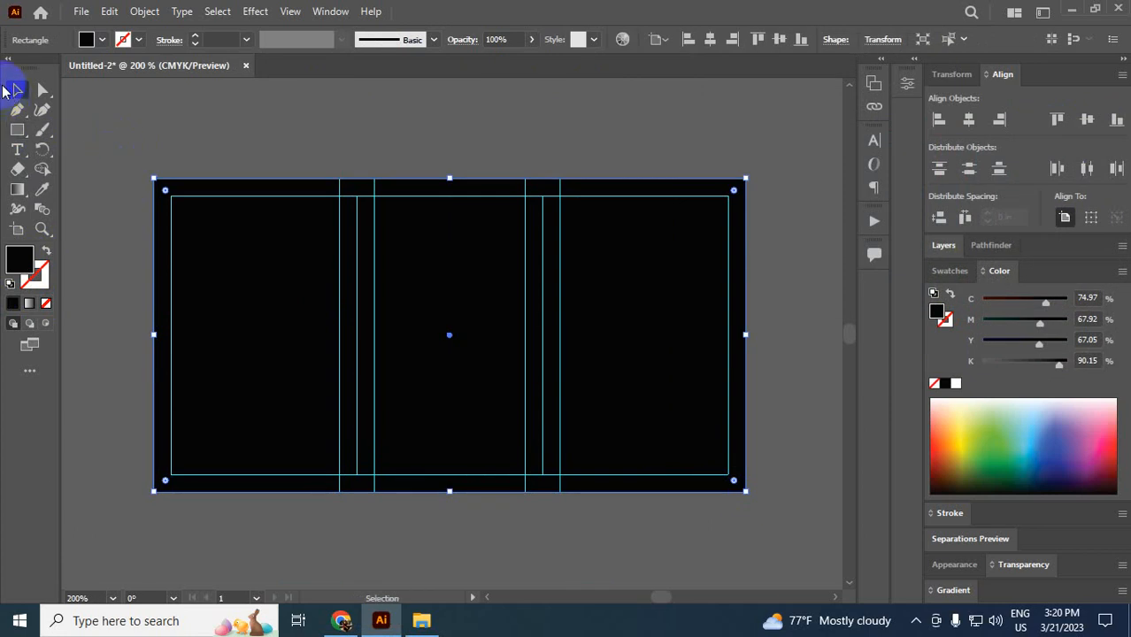
{"action": "left_click", "coordinate": [955, 386]}
{"action": "left_click", "coordinate": [317, 140]}
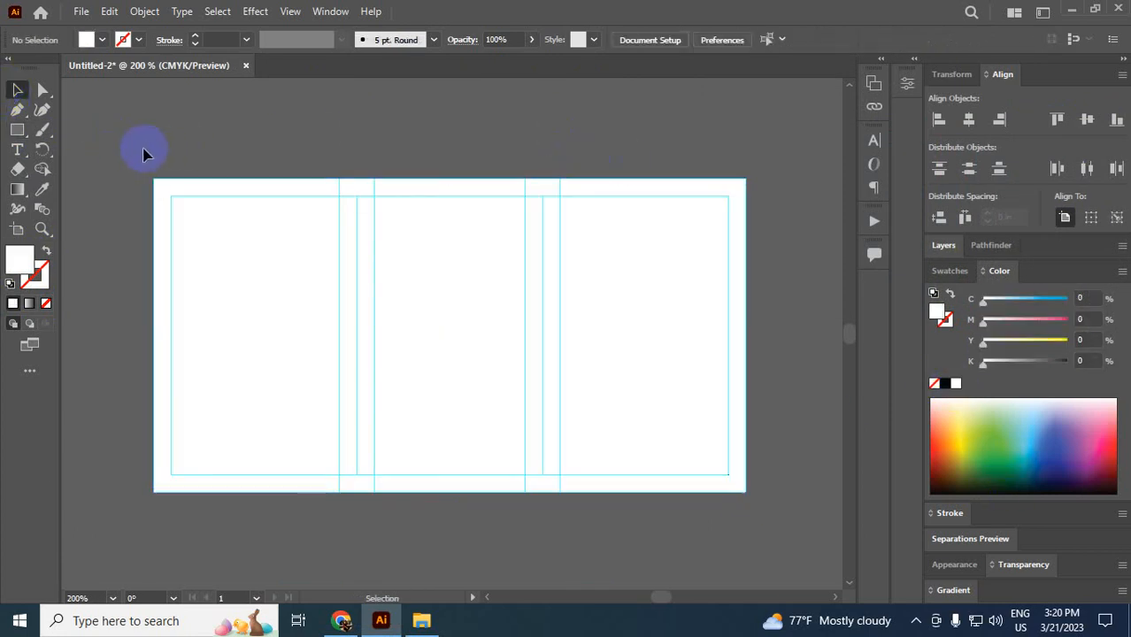
{"action": "left_click", "coordinate": [746, 463]}
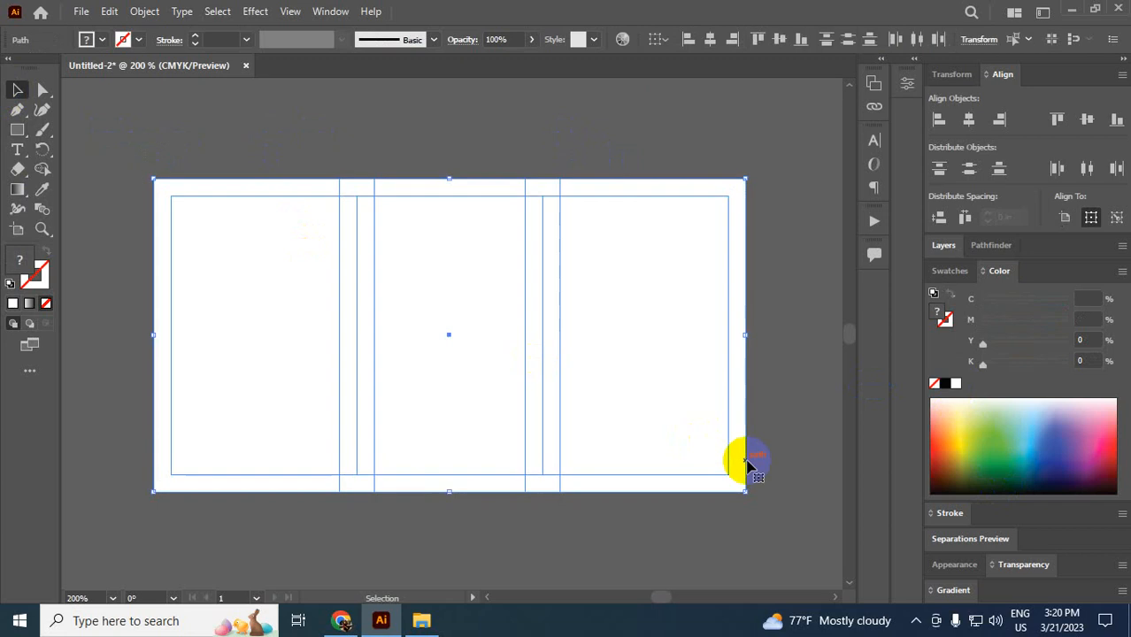
{"action": "right_click", "coordinate": [592, 236]}
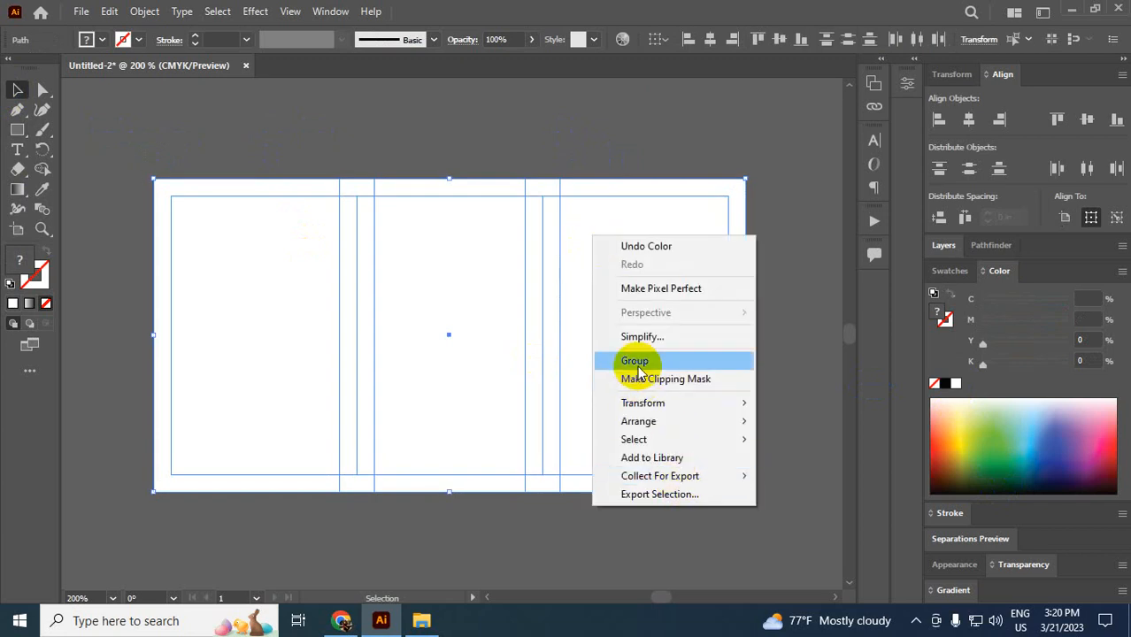
{"action": "left_click", "coordinate": [867, 7]}
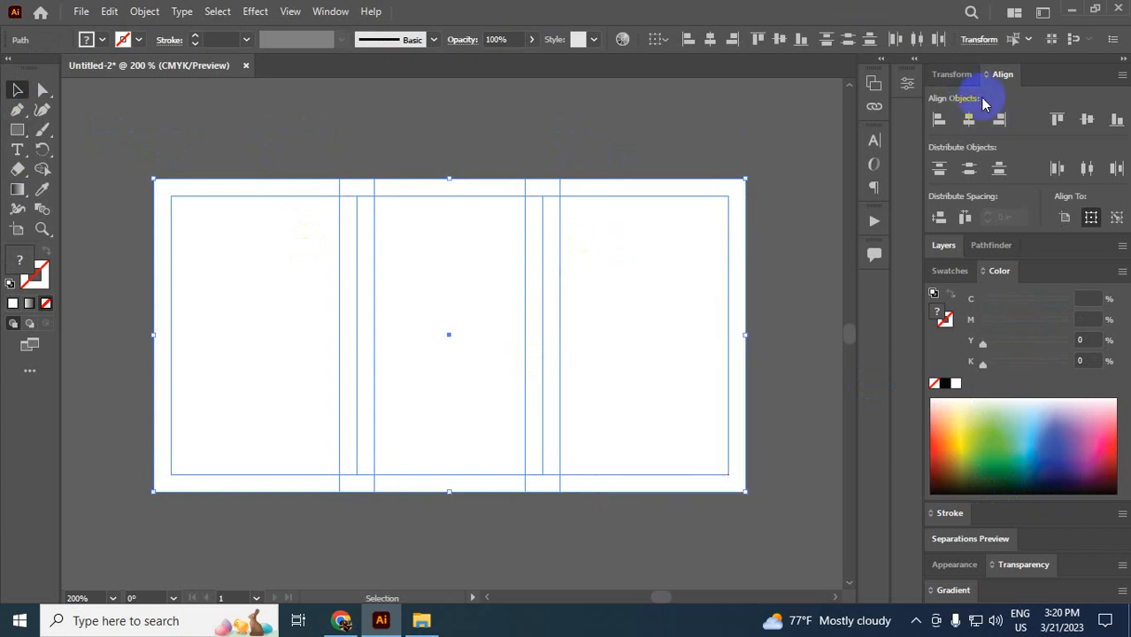
- Expand Layer 1 to show its objects and lock the bottommost guide and the third and fourth guides below the rectangle
{"action": "left_click", "coordinate": [944, 246]}
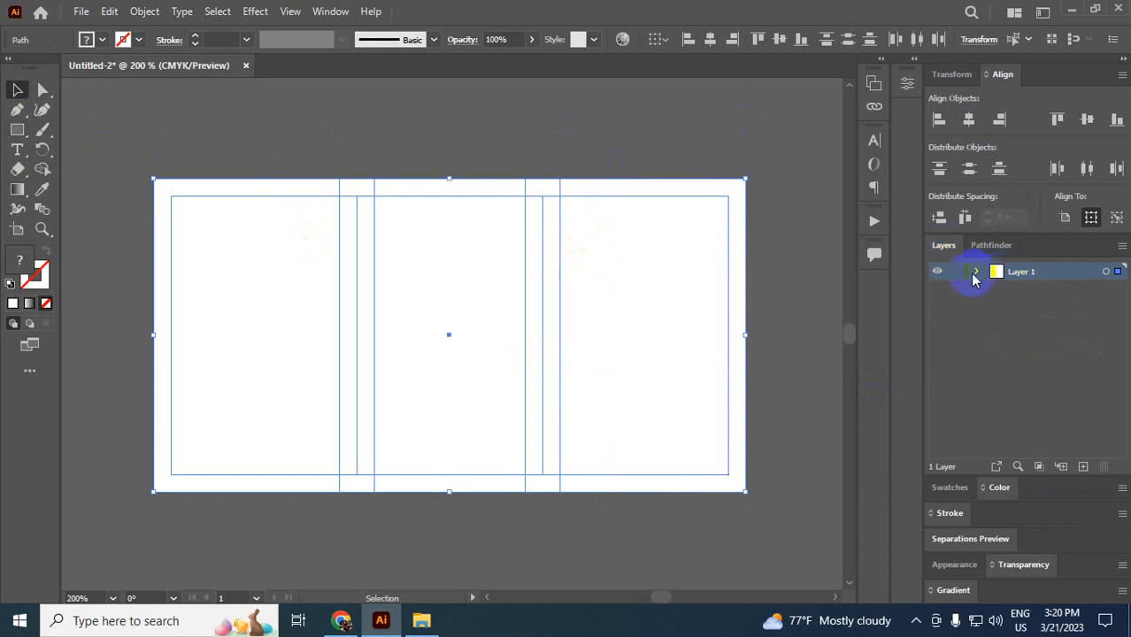
{"action": "left_click", "coordinate": [976, 272]}
{"action": "left_click", "coordinate": [977, 273]}
{"action": "left_click", "coordinate": [955, 272]}
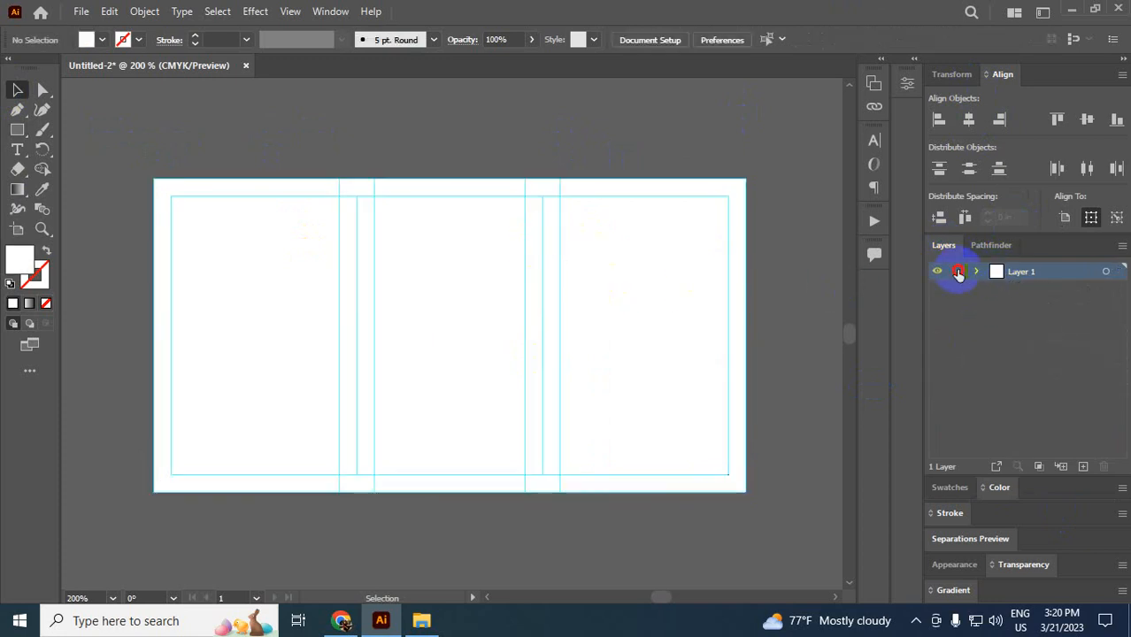
{"action": "left_click", "coordinate": [975, 272]}
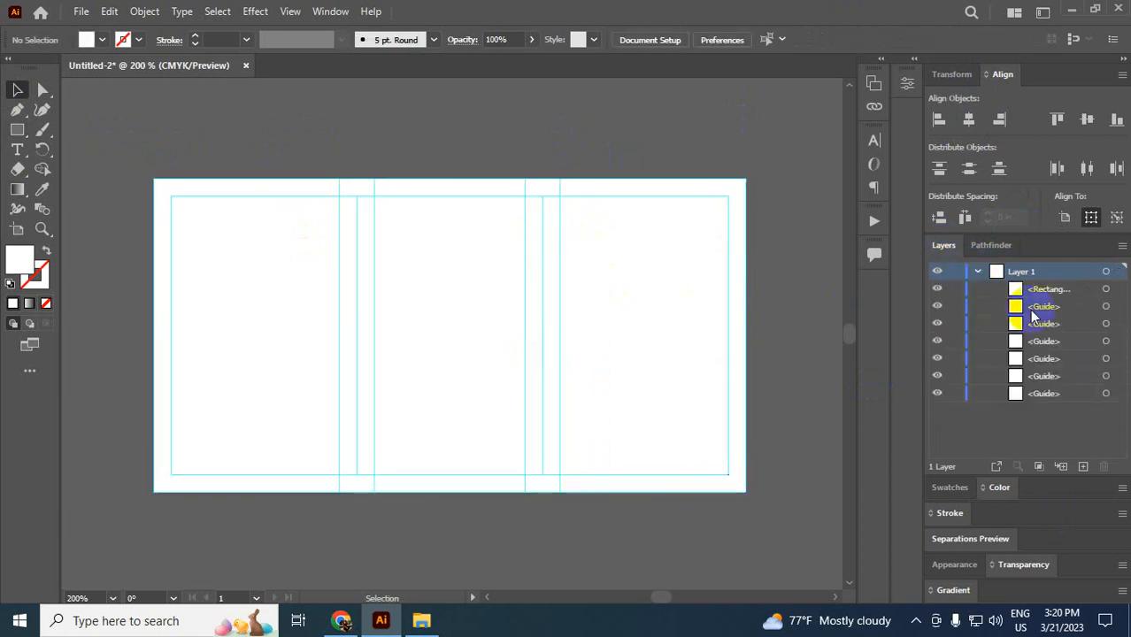
{"action": "left_click", "coordinate": [955, 393]}
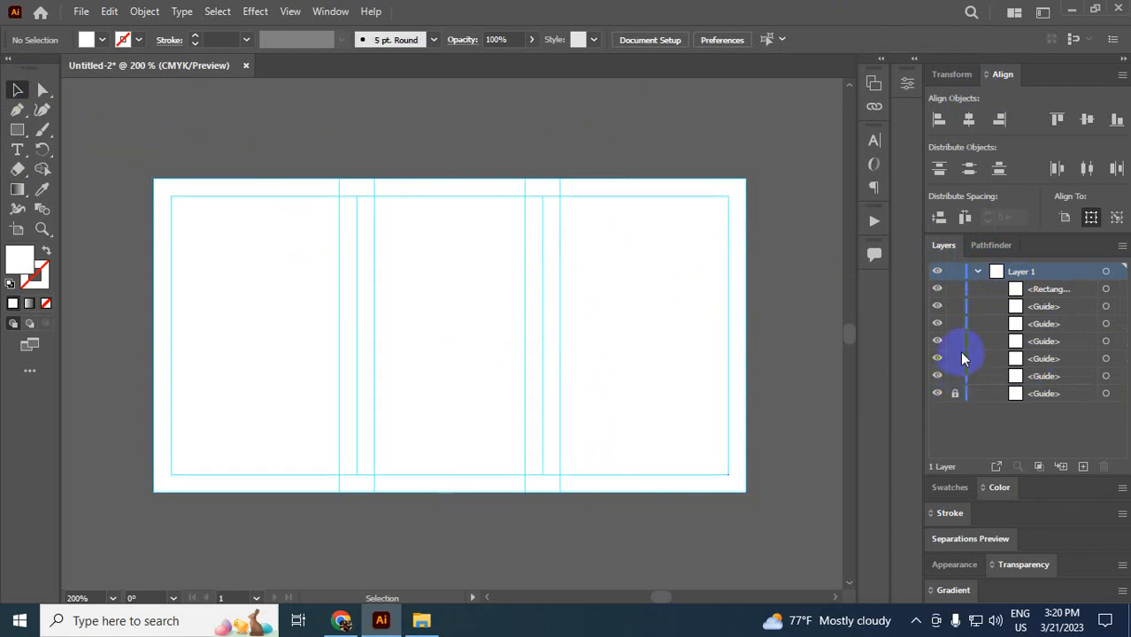
{"action": "left_click", "coordinate": [955, 341]}
{"action": "left_click", "coordinate": [956, 359]}
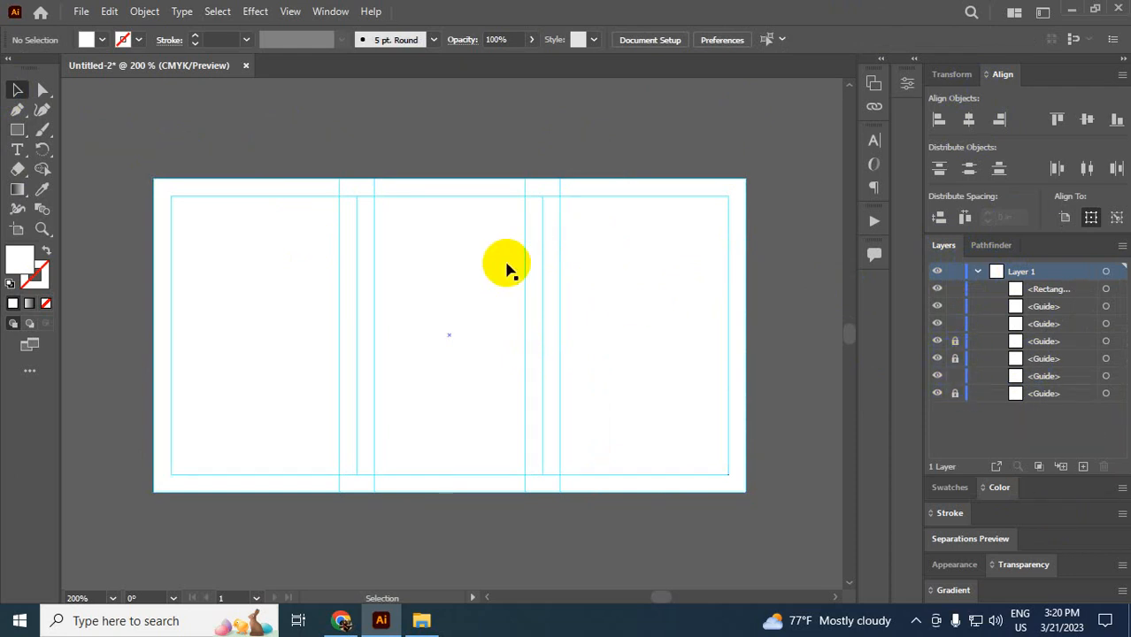
- Lock the full-bleed rectangle and the two guides directly below it in Layer 1
{"action": "left_click_drag", "start_coordinate": [536, 261], "coordinate": [599, 277]}
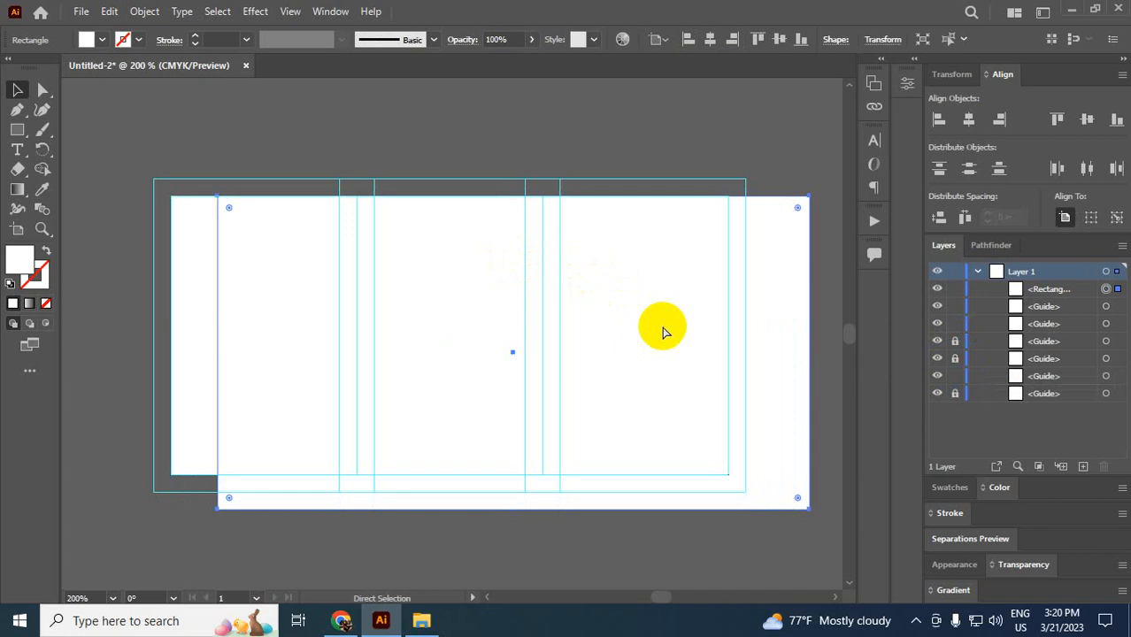
{"action": "key", "text": "ctrl+z"}
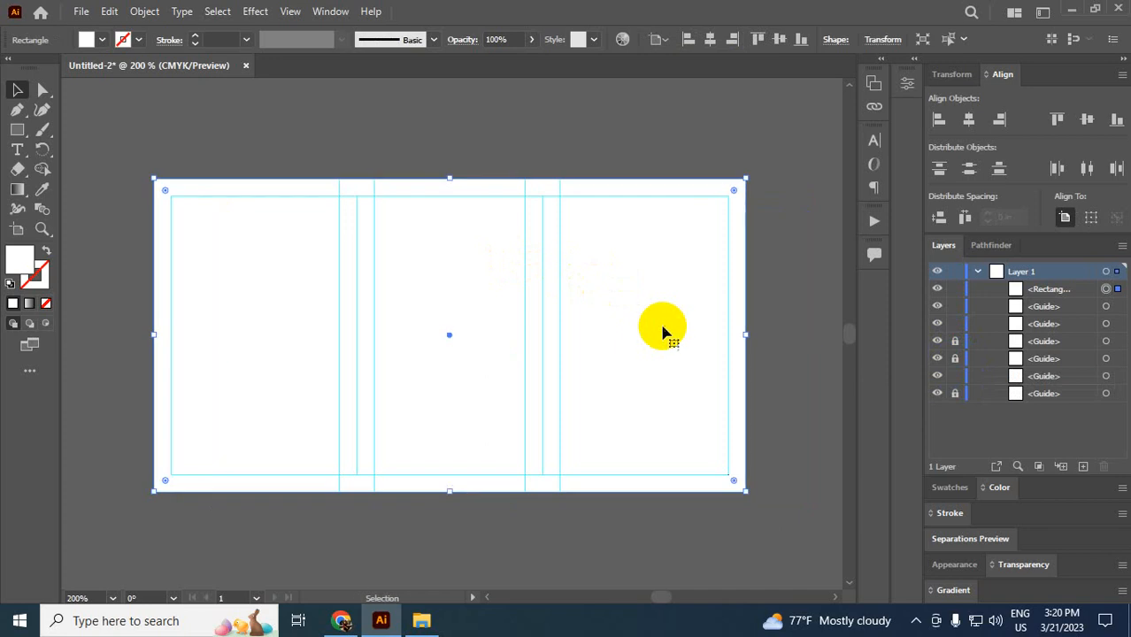
{"action": "left_click", "coordinate": [953, 291]}
{"action": "left_click_drag", "start_coordinate": [467, 190], "coordinate": [624, 292]}
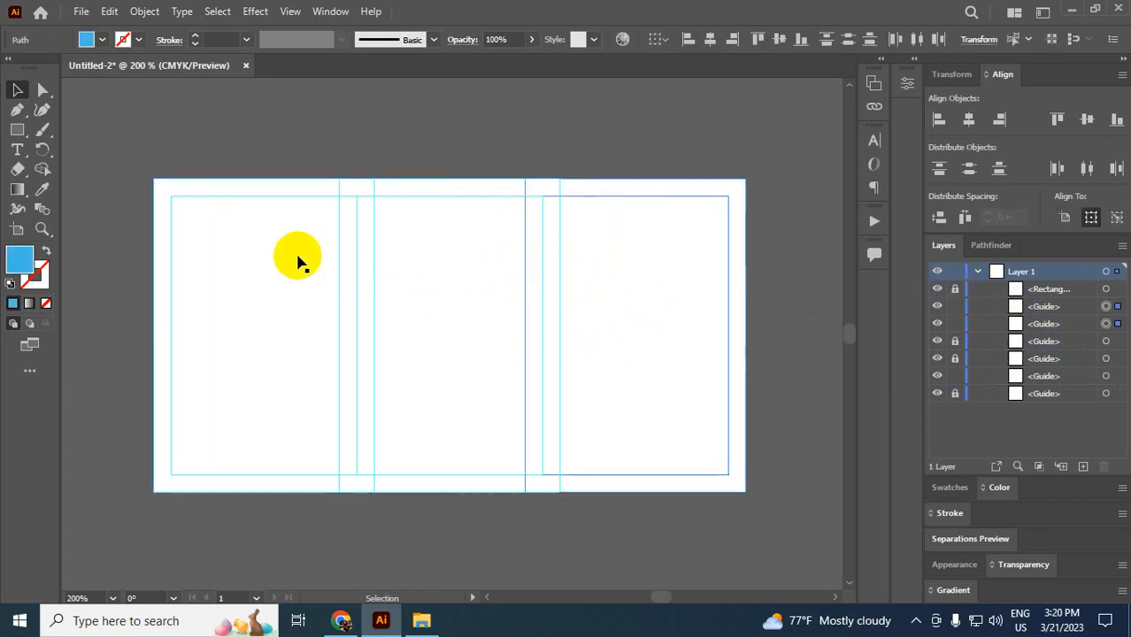
{"action": "left_click", "coordinate": [956, 323]}
{"action": "left_click", "coordinate": [955, 307]}
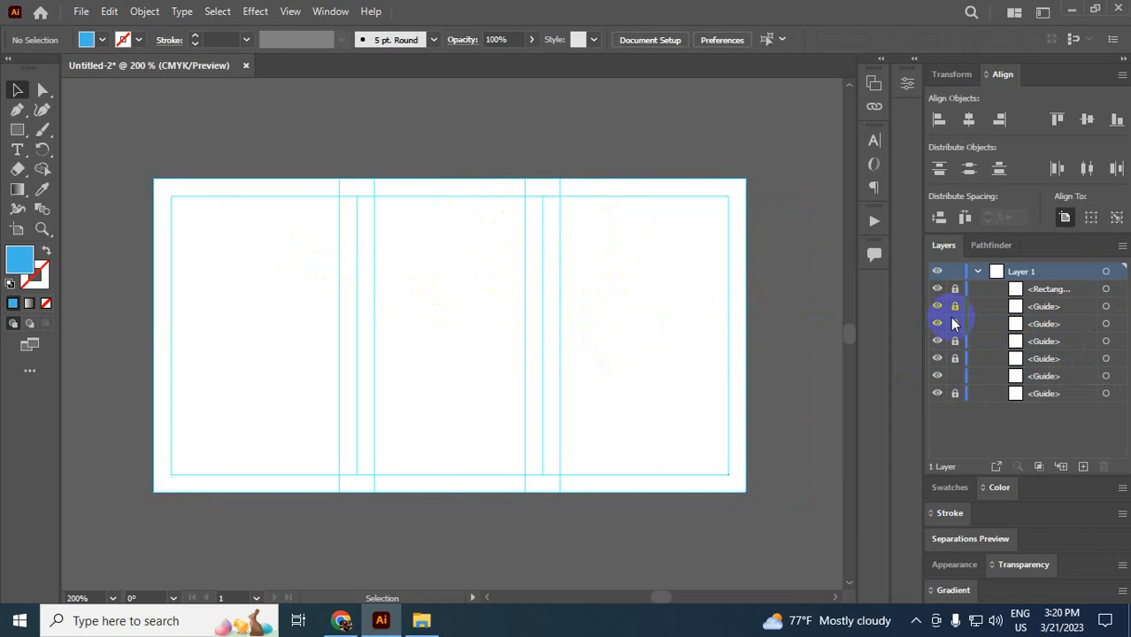
- Lock the last unlocked guide, second from the bottom of Layer 1, and test that the label's guides cannot be moved
{"action": "left_click_drag", "start_coordinate": [525, 263], "coordinate": [650, 330]}
{"action": "left_click_drag", "start_coordinate": [356, 239], "coordinate": [551, 371]}
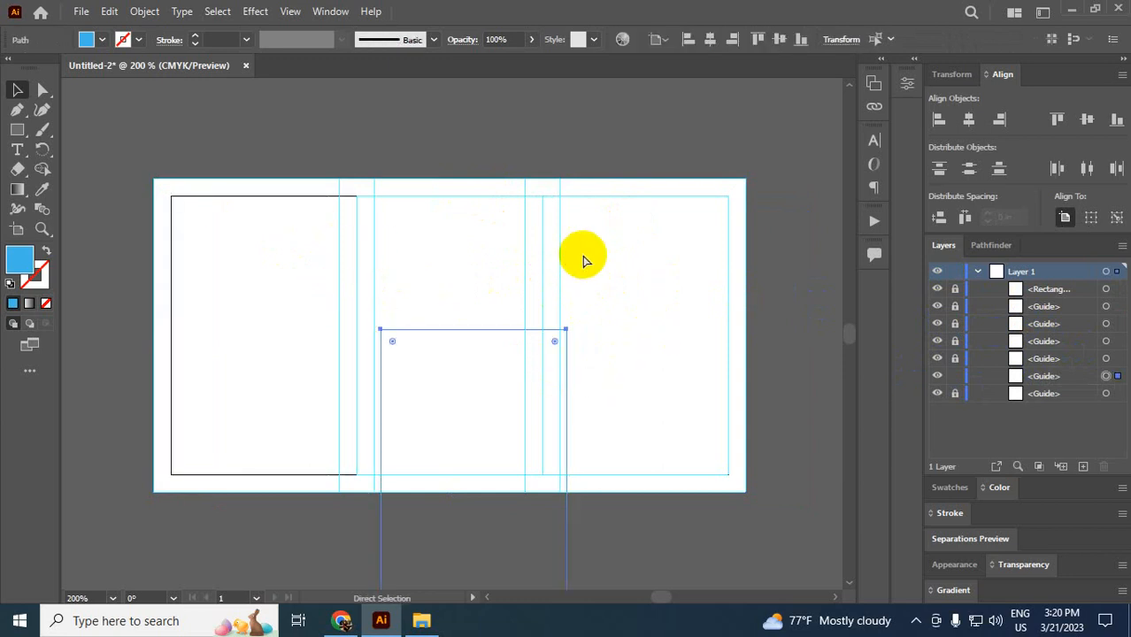
{"action": "key", "text": "ctrl+z"}
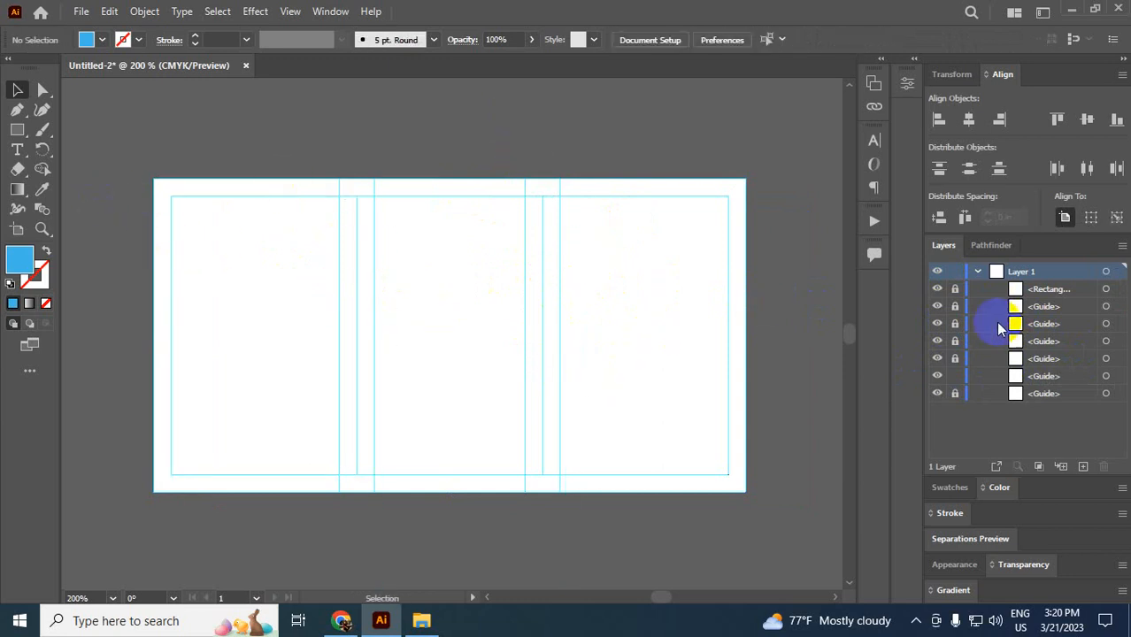
{"action": "left_click", "coordinate": [955, 376]}
{"action": "left_click_drag", "start_coordinate": [228, 232], "coordinate": [340, 292]}
{"action": "left_click_drag", "start_coordinate": [245, 304], "coordinate": [386, 356]}
- Show the rulers and place ruler guides along the label's left and top trim and bleed edges
{"action": "key", "text": "ctrl+r"}
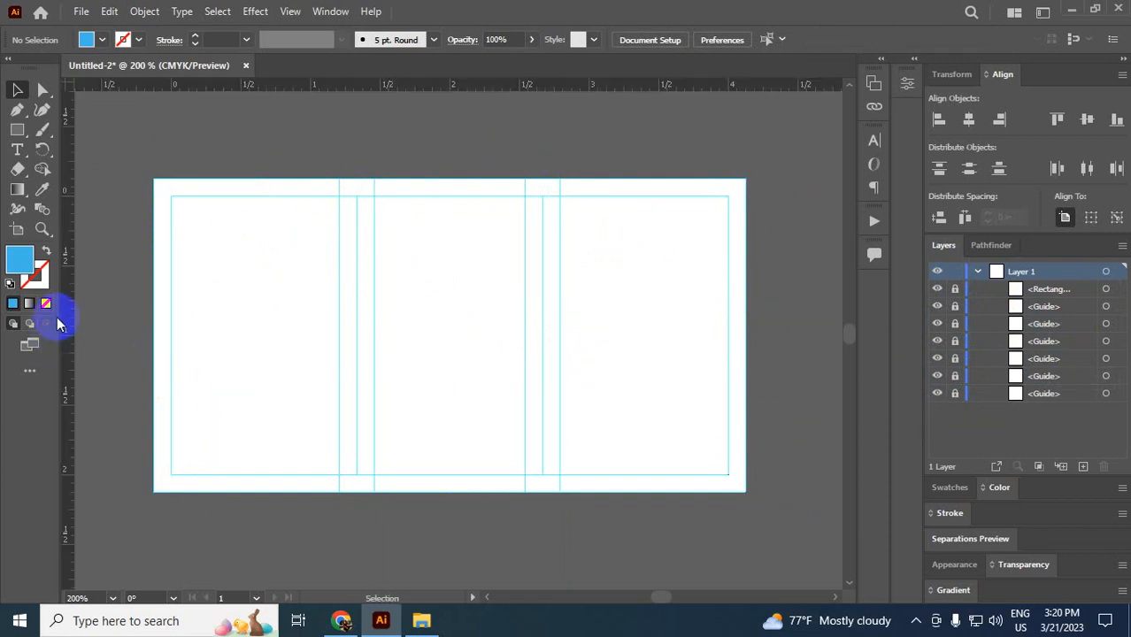
{"action": "left_click_drag", "start_coordinate": [64, 320], "coordinate": [171, 298]}
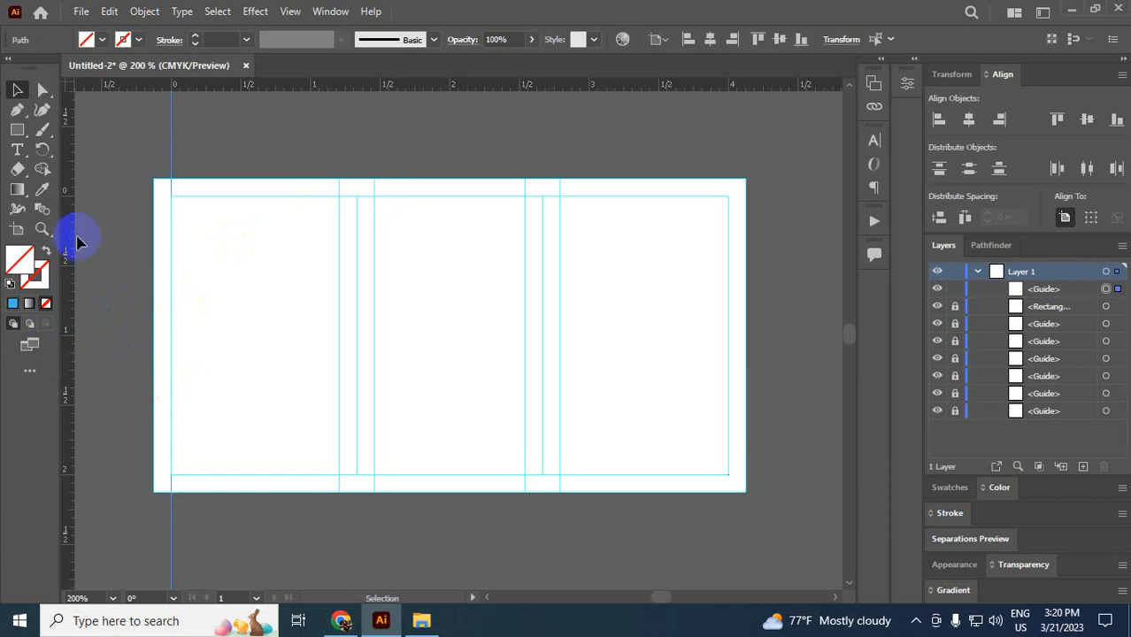
{"action": "left_click_drag", "start_coordinate": [70, 227], "coordinate": [154, 239]}
{"action": "left_click_drag", "start_coordinate": [296, 87], "coordinate": [309, 196]}
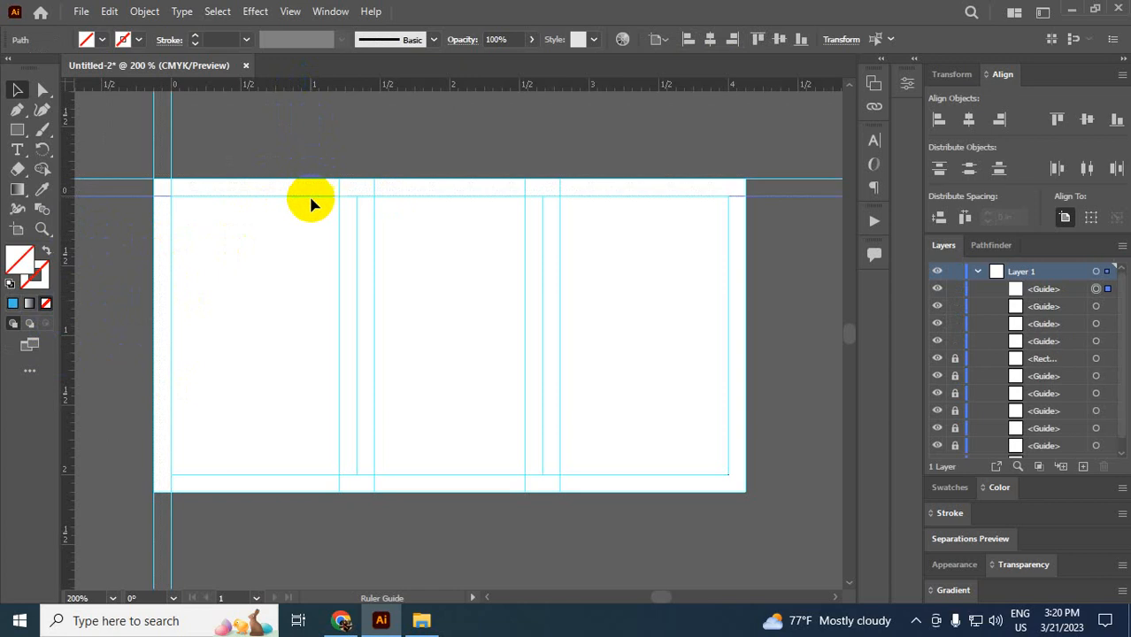
- Place ruler guides along the label's right and bottom bleed and trim edges
{"action": "left_click_drag", "start_coordinate": [68, 297], "coordinate": [746, 310]}
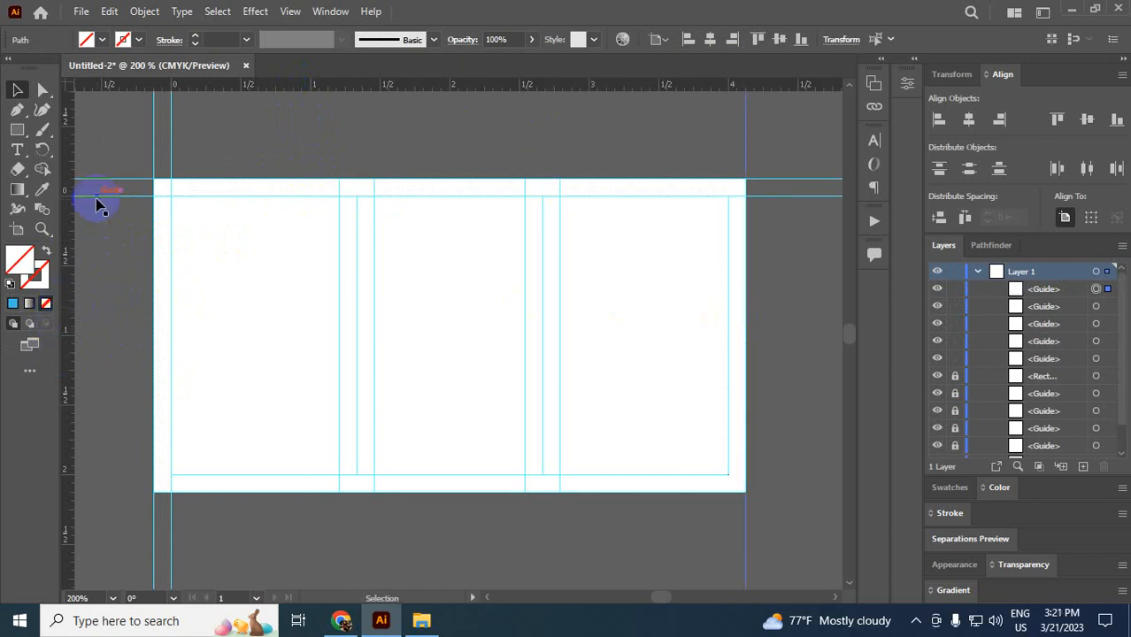
{"action": "left_click_drag", "start_coordinate": [78, 201], "coordinate": [726, 255]}
{"action": "left_click_drag", "start_coordinate": [550, 91], "coordinate": [551, 202]}
{"action": "left_click_drag", "start_coordinate": [467, 92], "coordinate": [439, 475]}
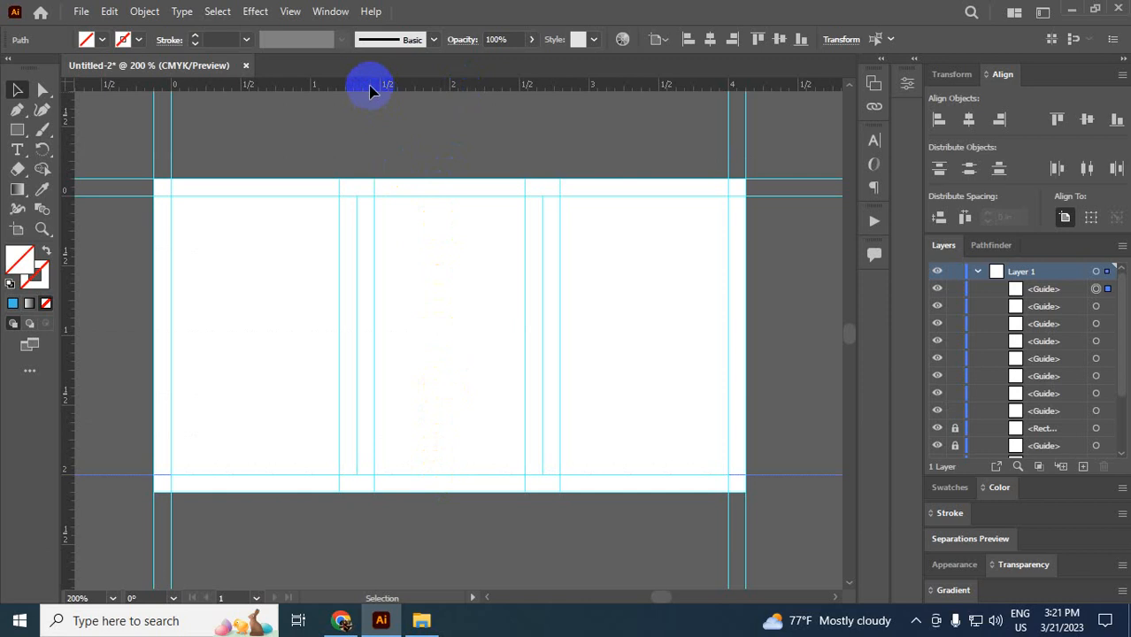
{"action": "left_click_drag", "start_coordinate": [370, 92], "coordinate": [356, 493]}
- Place vertical ruler guides on the first panel boundary, its two side margins, and the two side margins of the second panel boundary
{"action": "left_click_drag", "start_coordinate": [64, 311], "coordinate": [357, 319]}
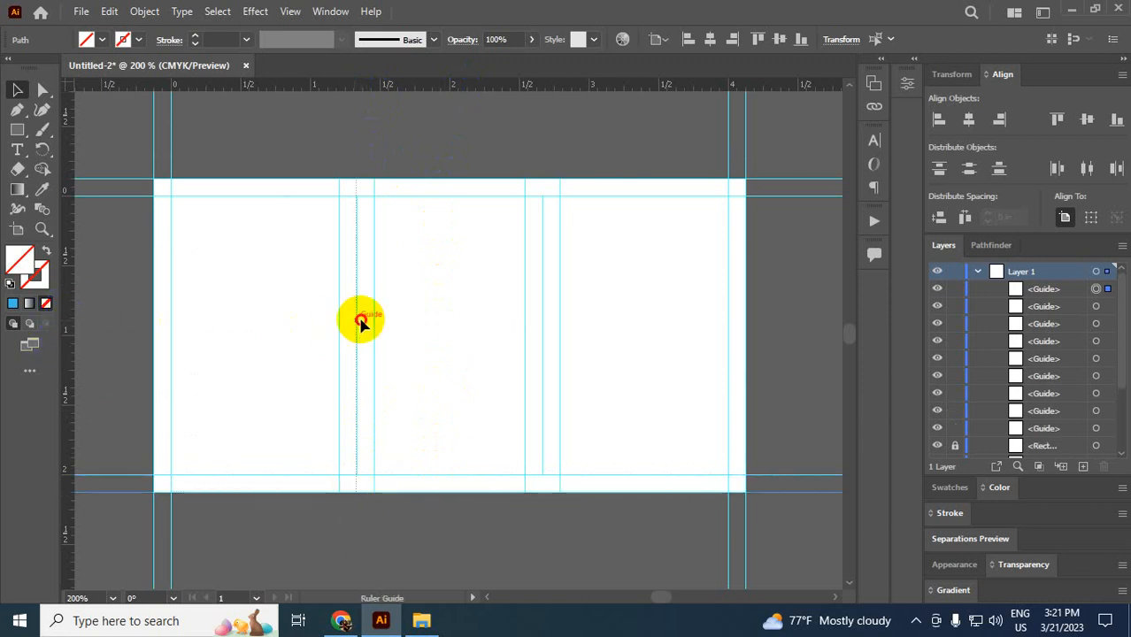
{"action": "left_click_drag", "start_coordinate": [67, 276], "coordinate": [340, 276]}
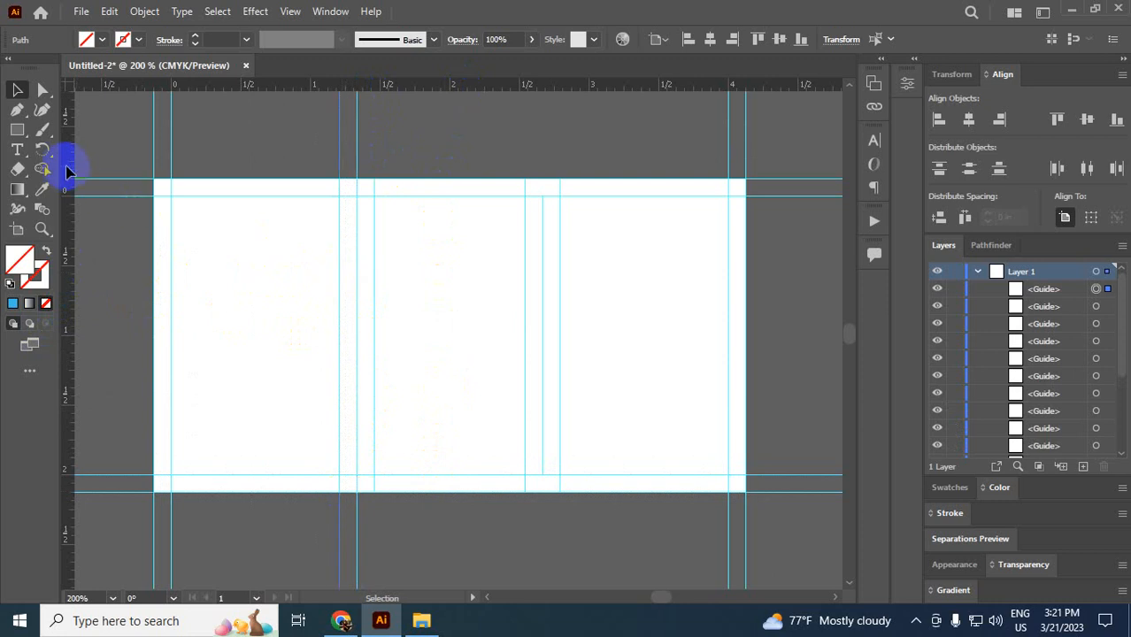
{"action": "left_click_drag", "start_coordinate": [69, 171], "coordinate": [374, 222]}
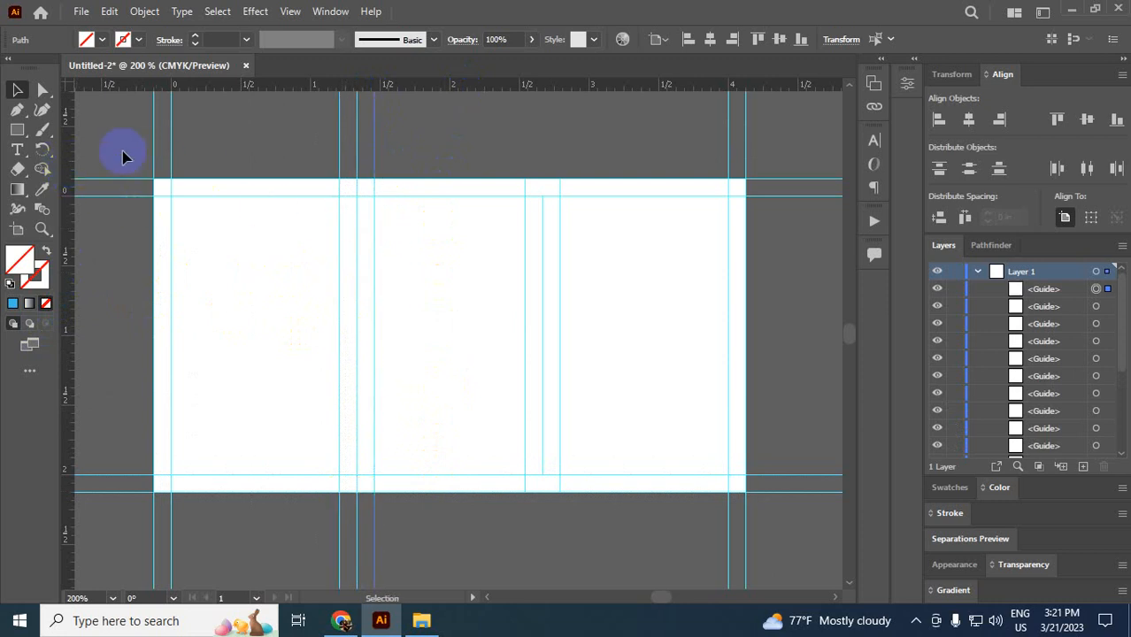
{"action": "left_click_drag", "start_coordinate": [71, 146], "coordinate": [526, 204]}
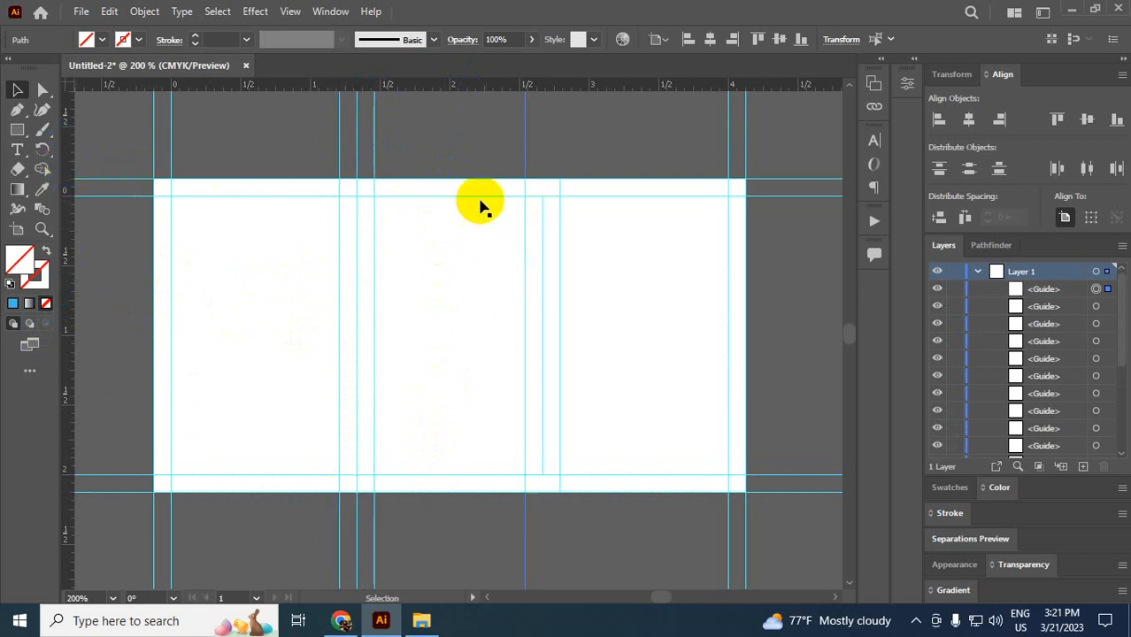
{"action": "left_click_drag", "start_coordinate": [71, 191], "coordinate": [559, 217]}
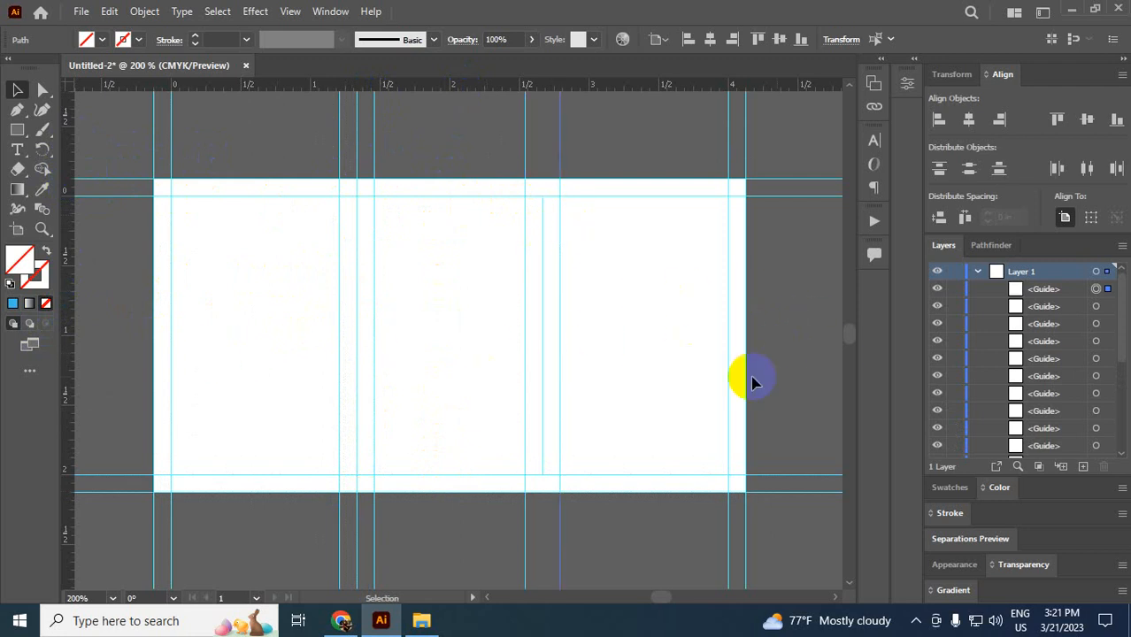
- Start saving the document under a new name and browse to the All Information folder on New Volume (D:)
{"action": "left_click", "coordinate": [80, 12]}
{"action": "left_click", "coordinate": [118, 183]}
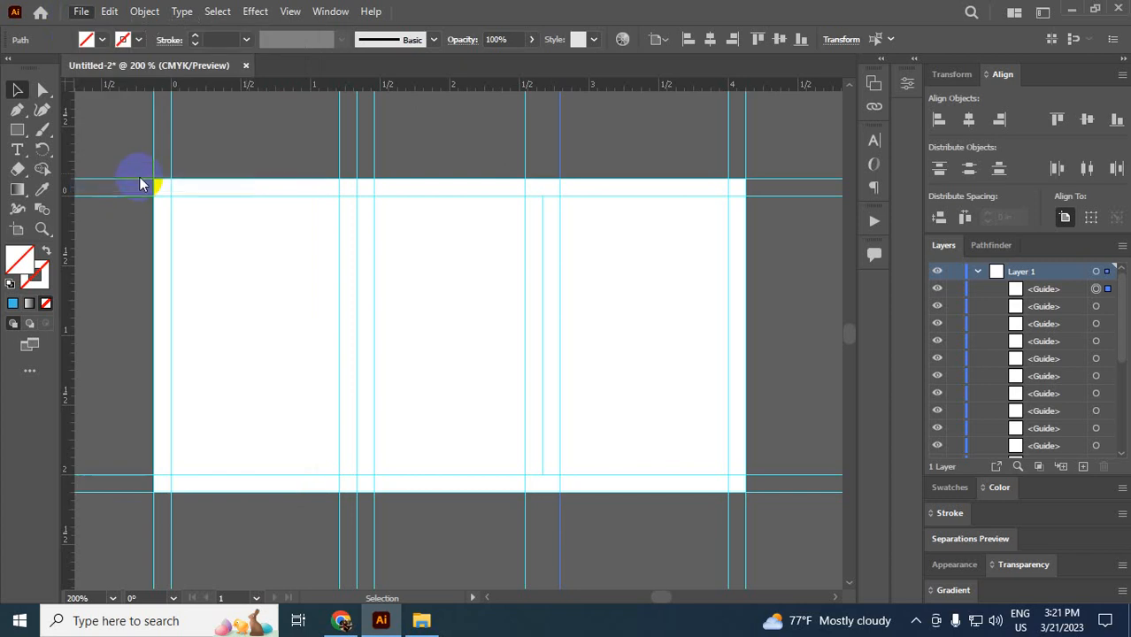
{"action": "scroll", "coordinate": [115, 170], "scroll_direction": "up", "scroll_amount": 2}
{"action": "left_click", "coordinate": [75, 152]}
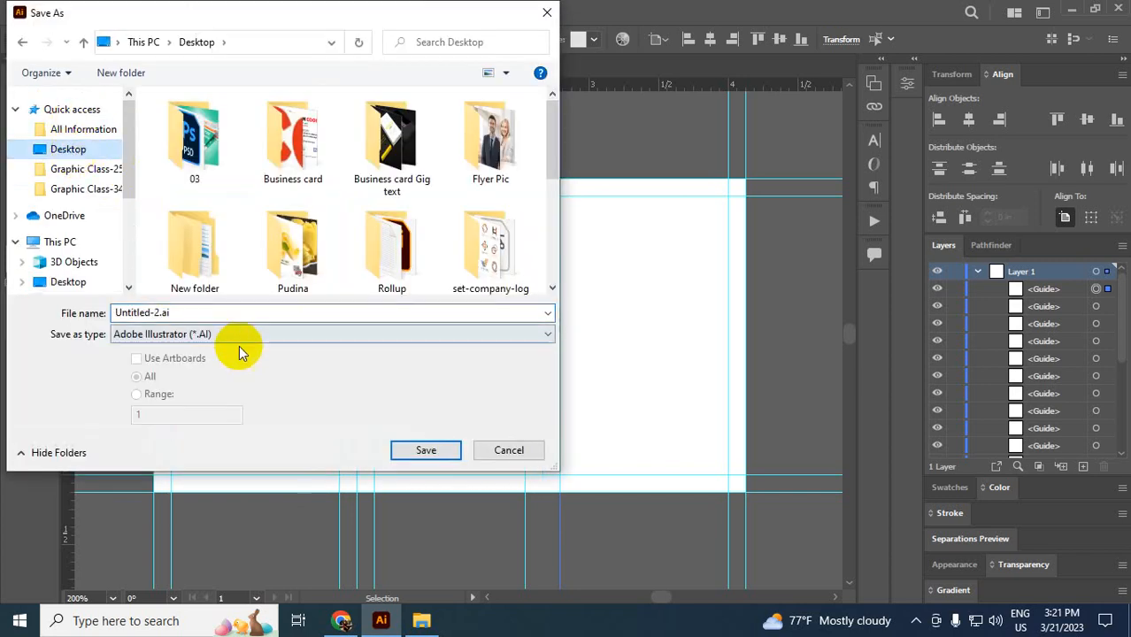
{"action": "scroll", "coordinate": [100, 250], "scroll_direction": "down", "scroll_amount": 1}
{"action": "scroll", "coordinate": [88, 250], "scroll_direction": "down", "scroll_amount": 2}
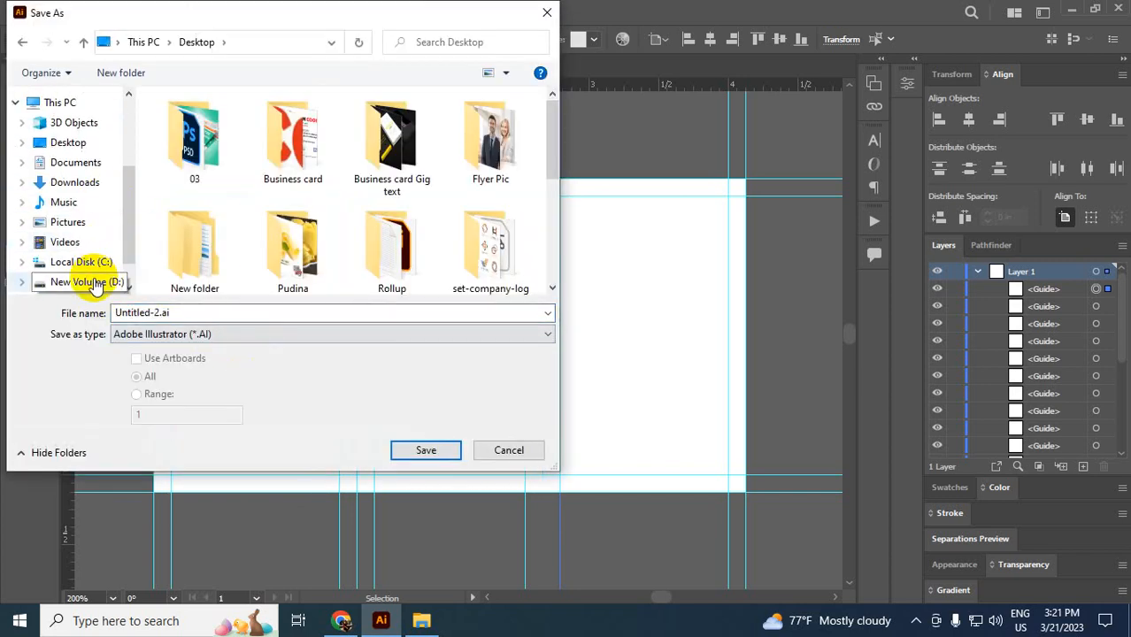
{"action": "left_click", "coordinate": [96, 283]}
{"action": "double_click", "coordinate": [202, 156]}
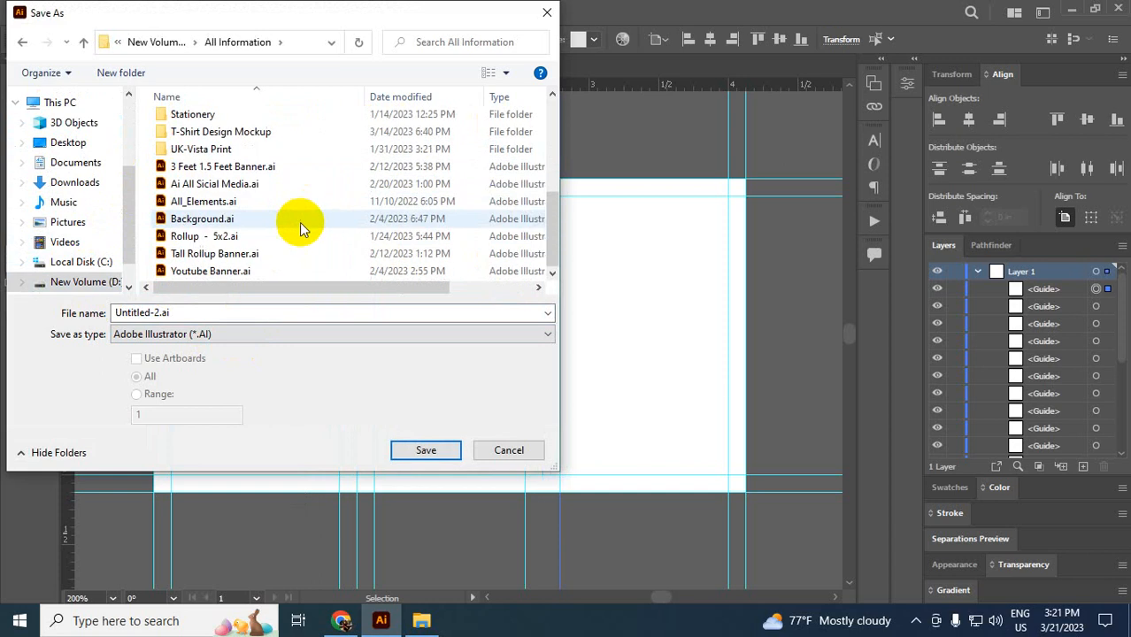
{"action": "scroll", "coordinate": [243, 182], "scroll_direction": "up", "scroll_amount": 1}
{"action": "scroll", "coordinate": [248, 184], "scroll_direction": "up", "scroll_amount": 2}
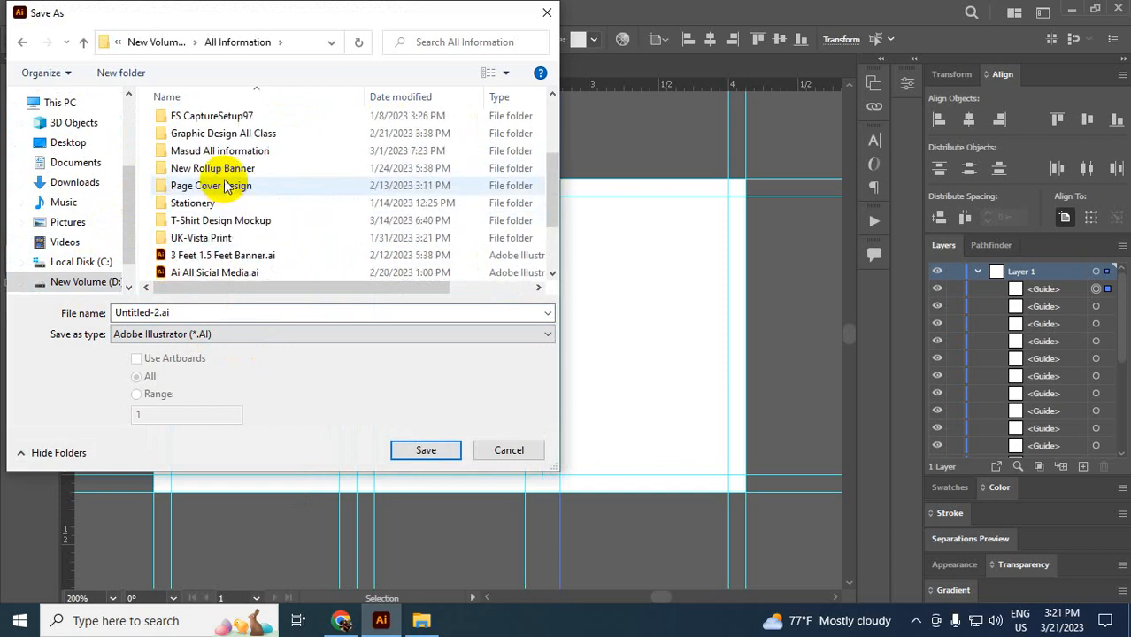
{"action": "left_click", "coordinate": [206, 153]}
{"action": "double_click", "coordinate": [205, 152]}
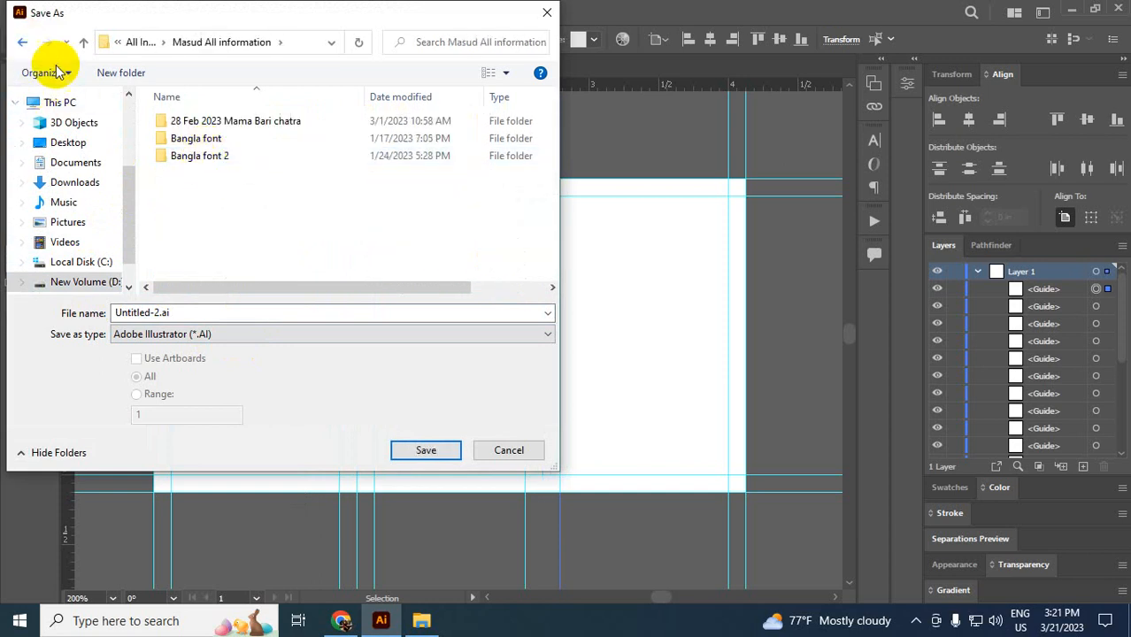
{"action": "left_click", "coordinate": [22, 41]}
{"action": "left_click", "coordinate": [237, 243]}
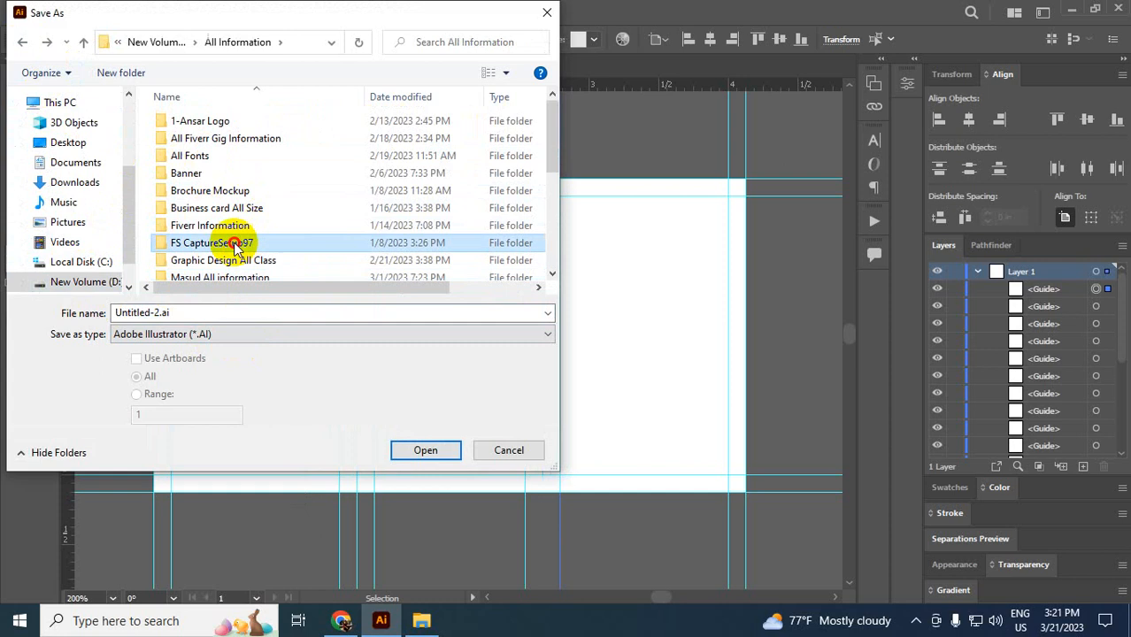
- Choose Graphic Design All Class, Graphic Class Others, Graphic Class-35 as the save folder
{"action": "left_click", "coordinate": [250, 262]}
{"action": "double_click", "coordinate": [251, 261]}
{"action": "left_click", "coordinate": [292, 152]}
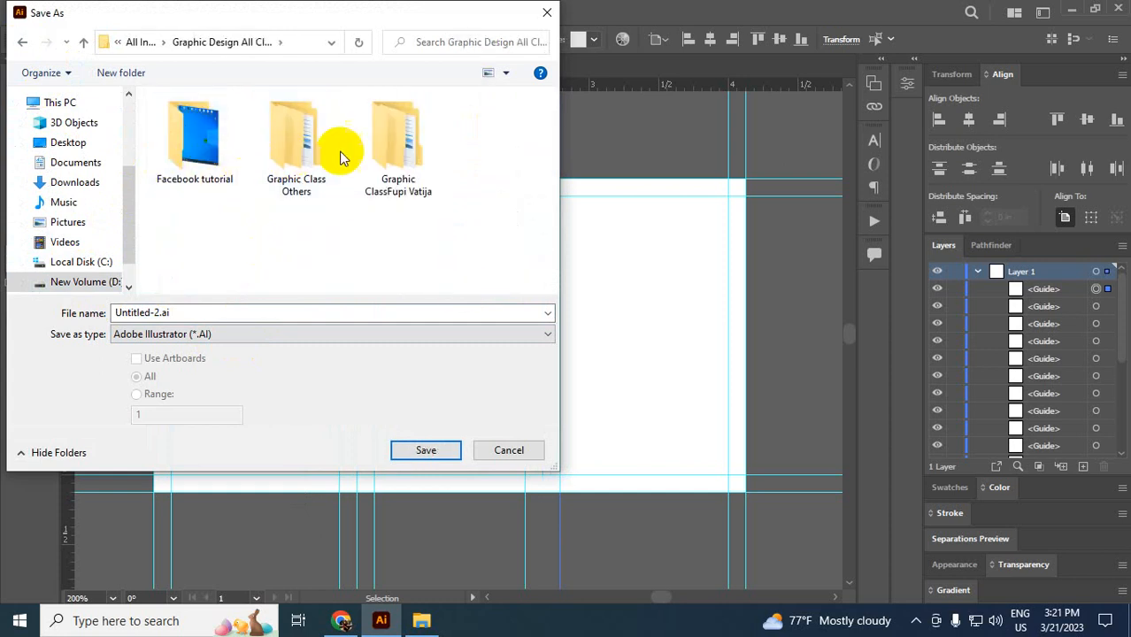
{"action": "double_click", "coordinate": [292, 152]}
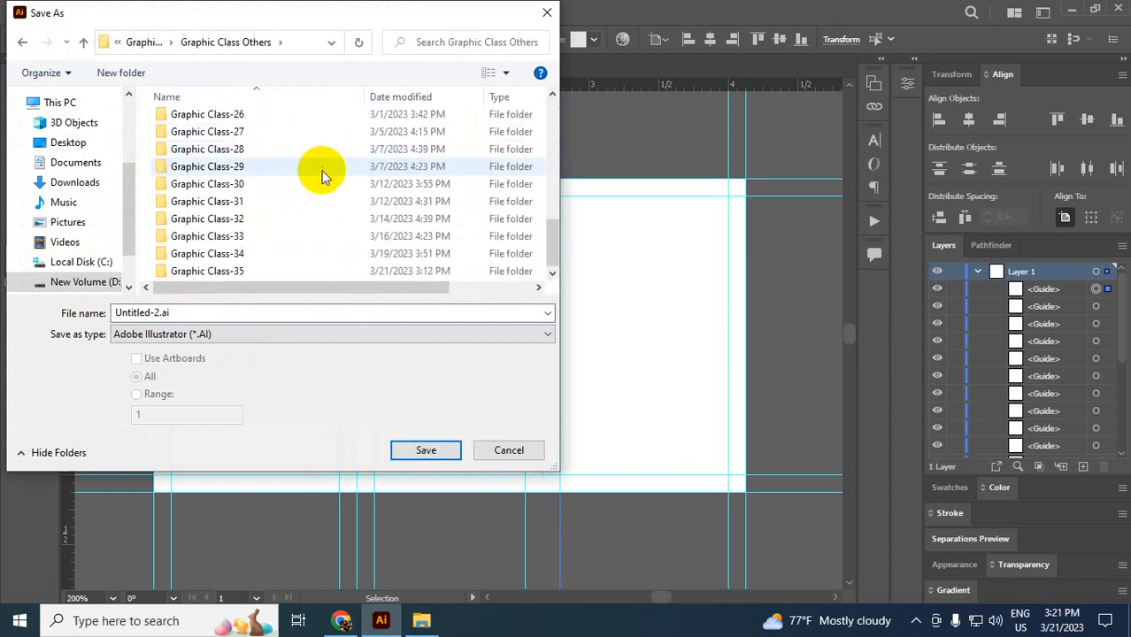
{"action": "double_click", "coordinate": [212, 270]}
- Save the document as Product Lable in Adobe Illustrator (*.AI) format, keeping the Illustrator 2020 version options
{"action": "double_click", "coordinate": [183, 312]}
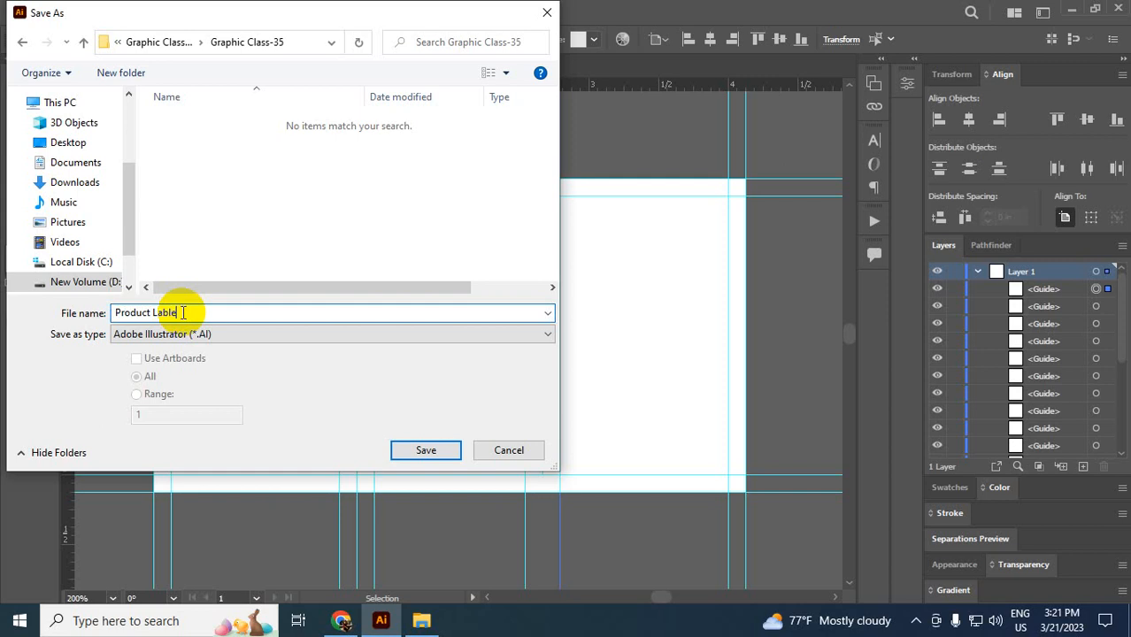
{"action": "left_click", "coordinate": [425, 453]}
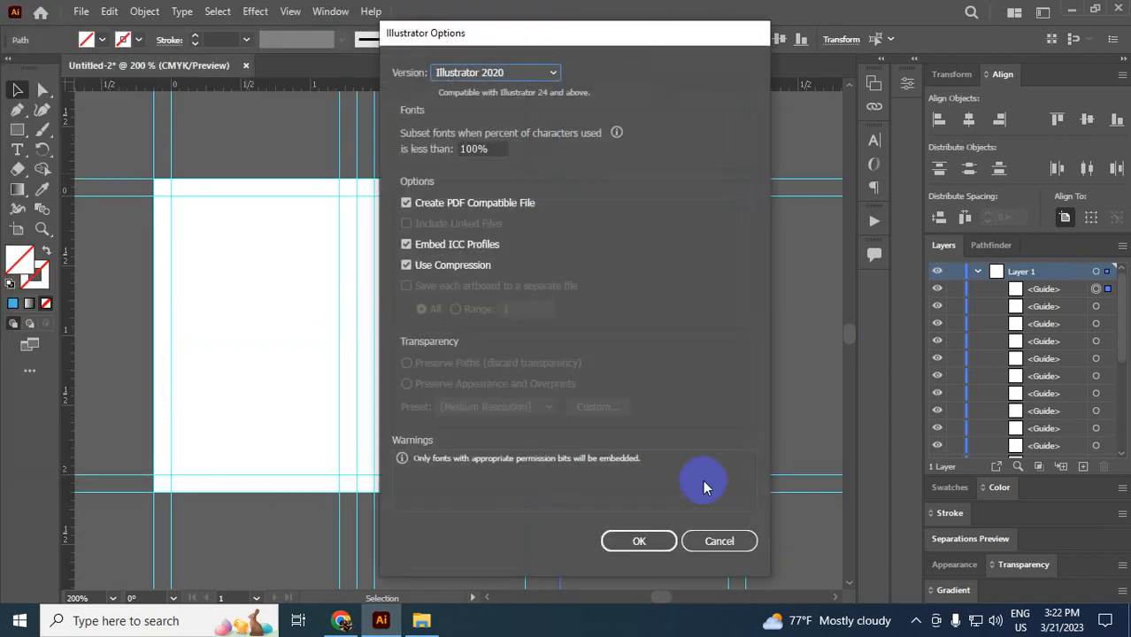
{"action": "left_click", "coordinate": [639, 542]}
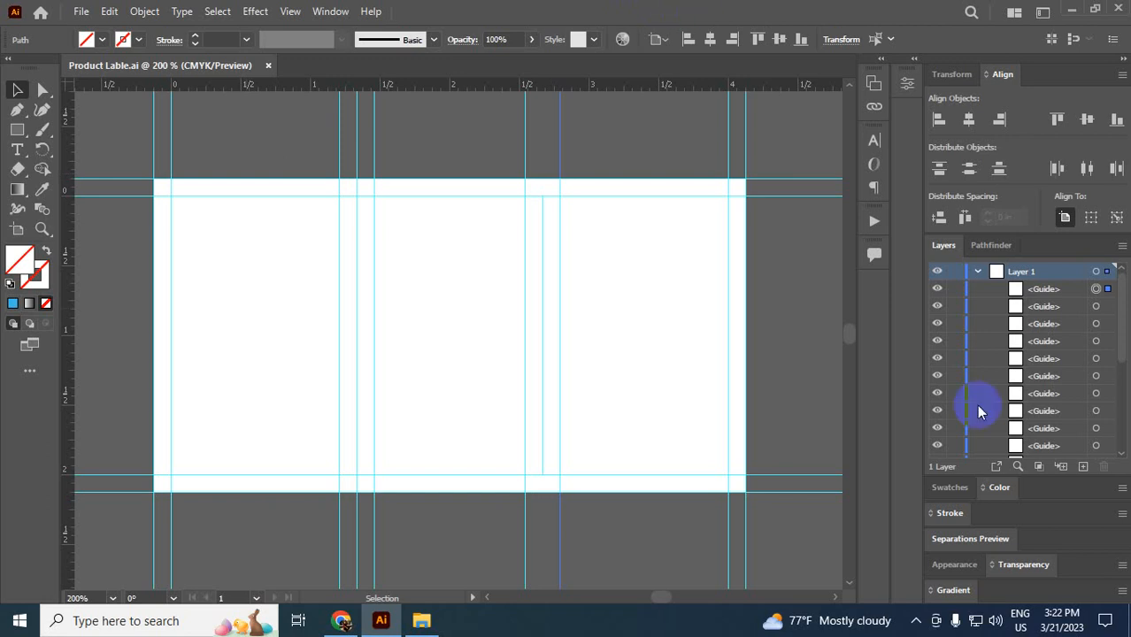
- Collapse Layer 1, place a vertical ruler guide on the boundary between the second and third panels, and save the file
{"action": "left_click", "coordinate": [976, 272]}
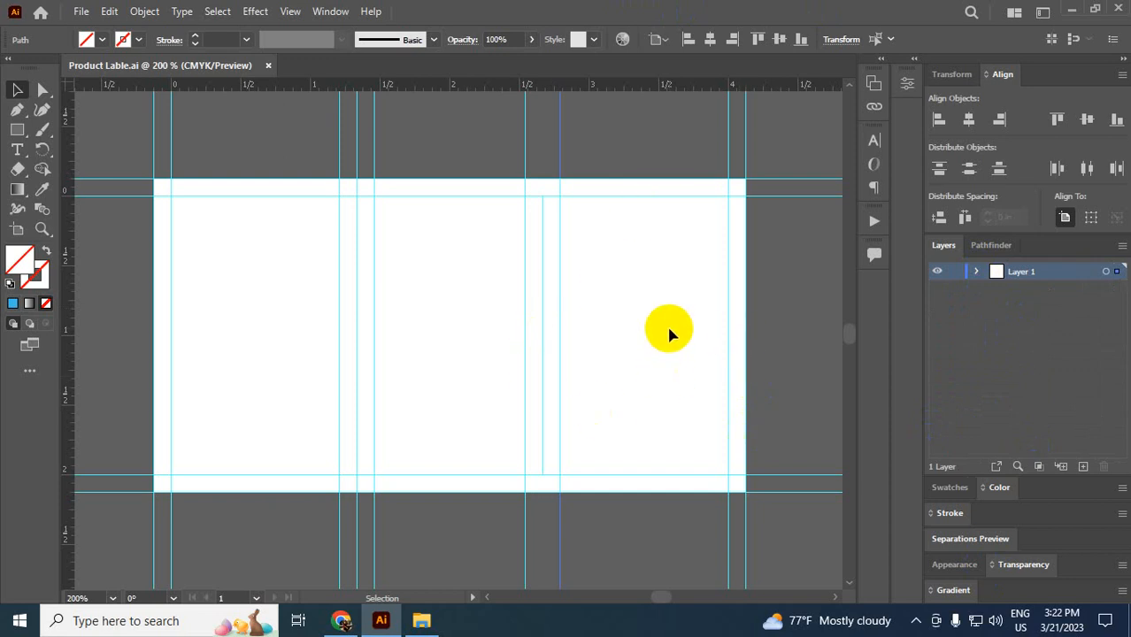
{"action": "left_click", "coordinate": [543, 233]}
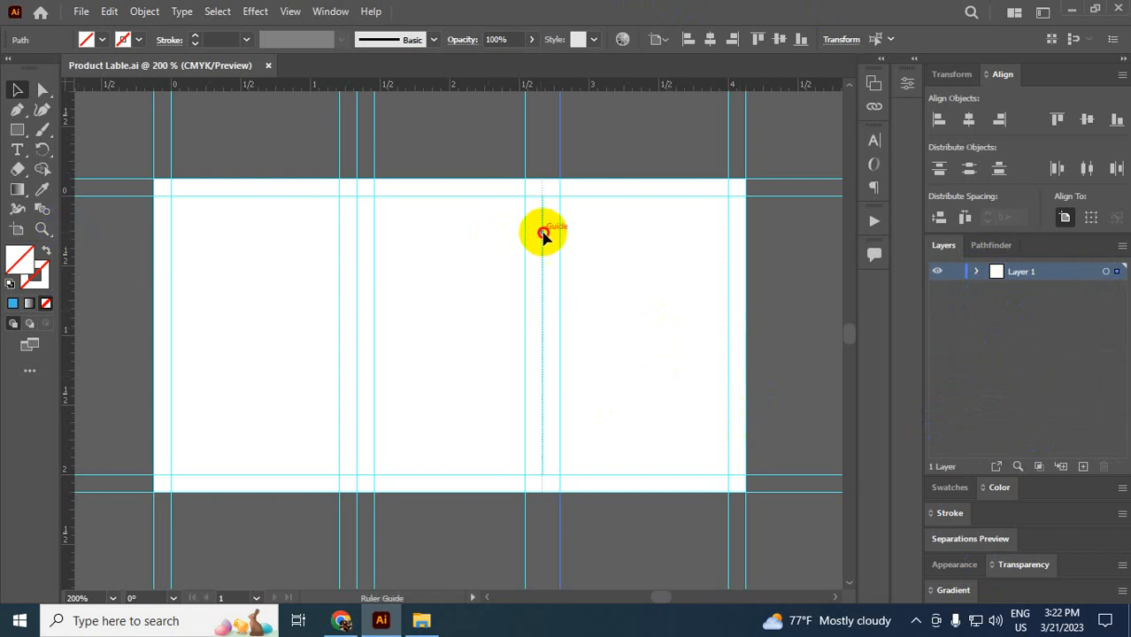
{"action": "key", "text": "Delete"}
{"action": "left_click", "coordinate": [657, 145]}
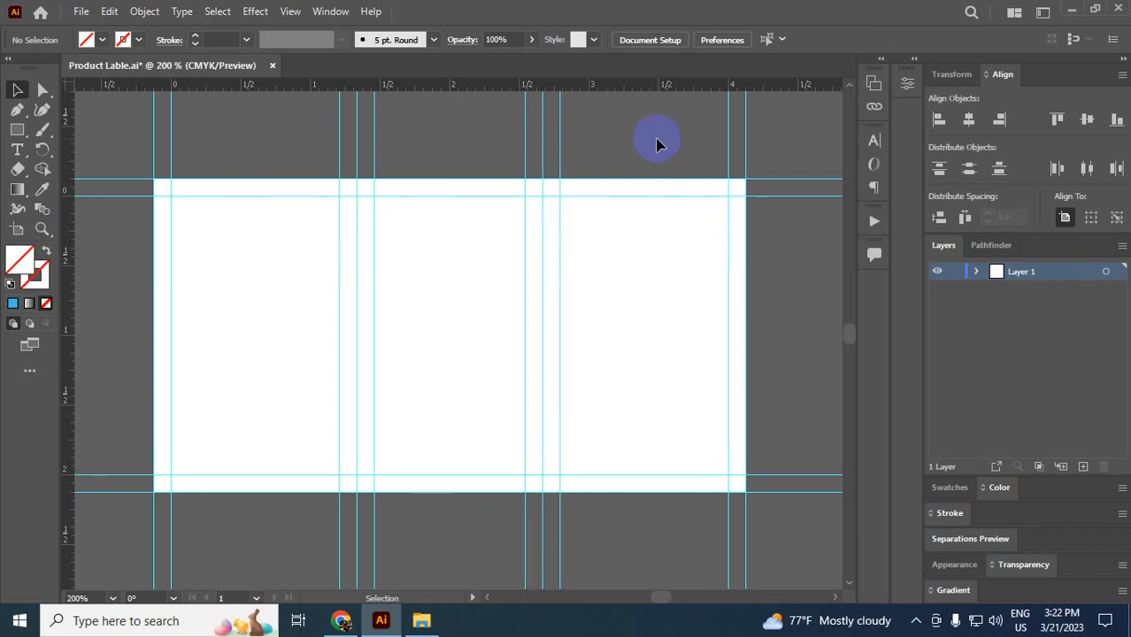
{"action": "key", "text": "ctrl+s"}
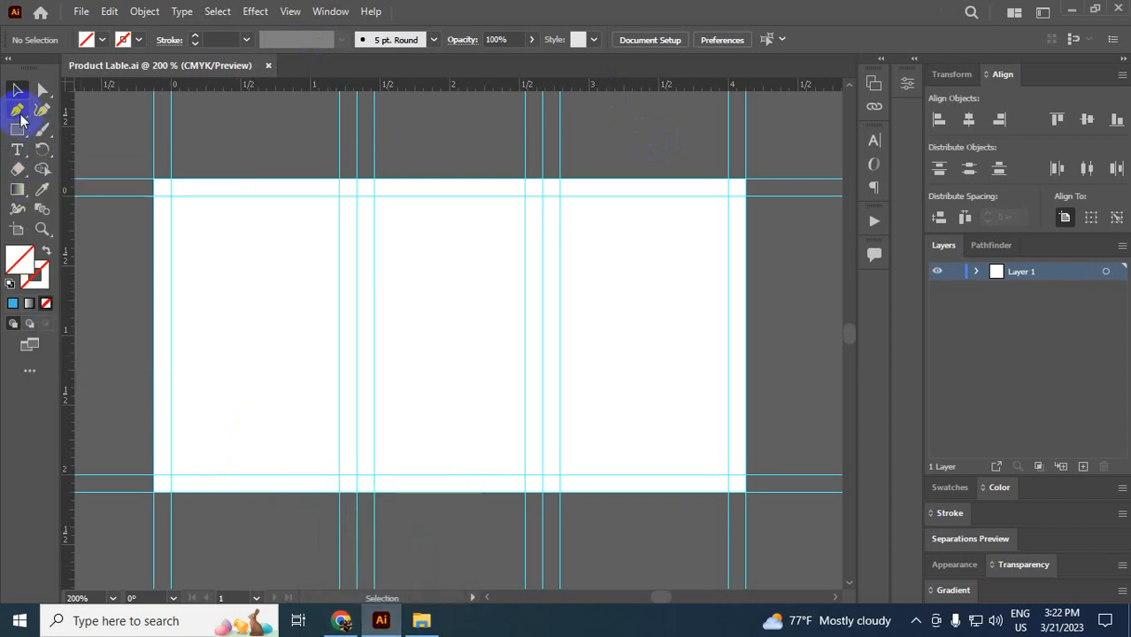
- Draw a rectangle covering the whole bleed area, corner to corner of the outermost guides, and fill it with light blue
{"action": "left_click_drag", "start_coordinate": [17, 128], "coordinate": [70, 124]}
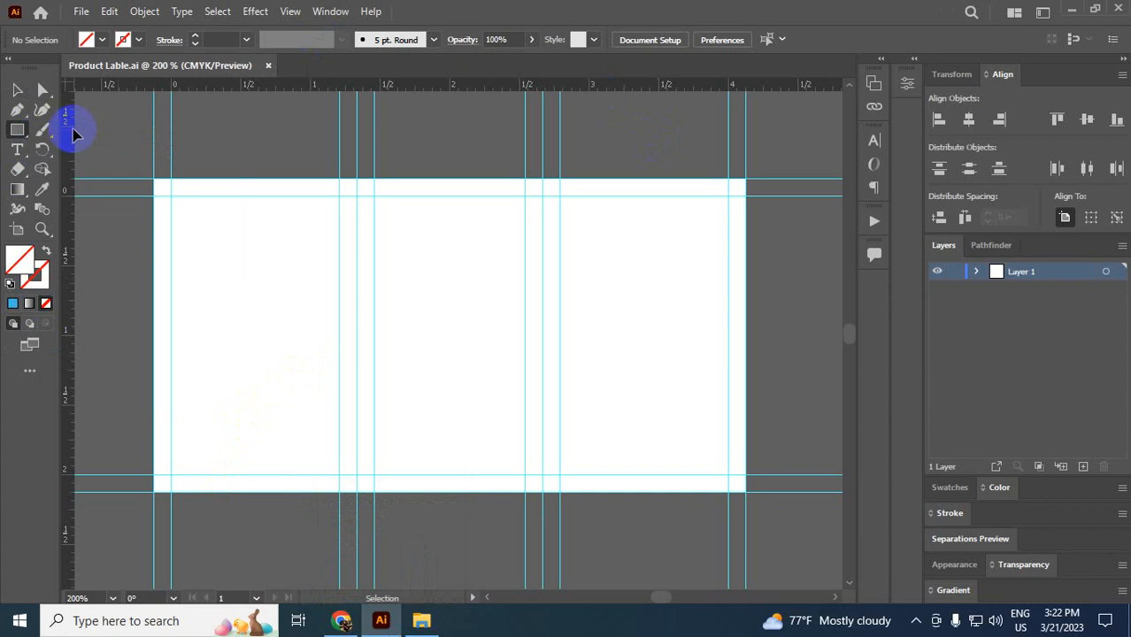
{"action": "left_click_drag", "start_coordinate": [154, 179], "coordinate": [746, 492]}
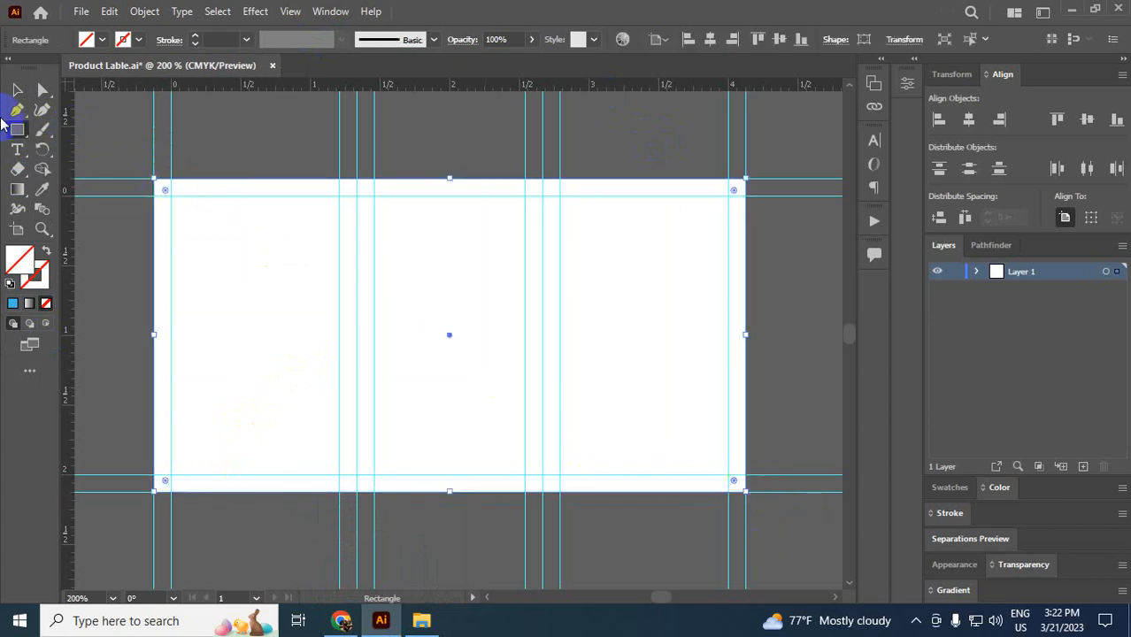
{"action": "left_click", "coordinate": [14, 305]}
{"action": "left_click", "coordinate": [16, 89]}
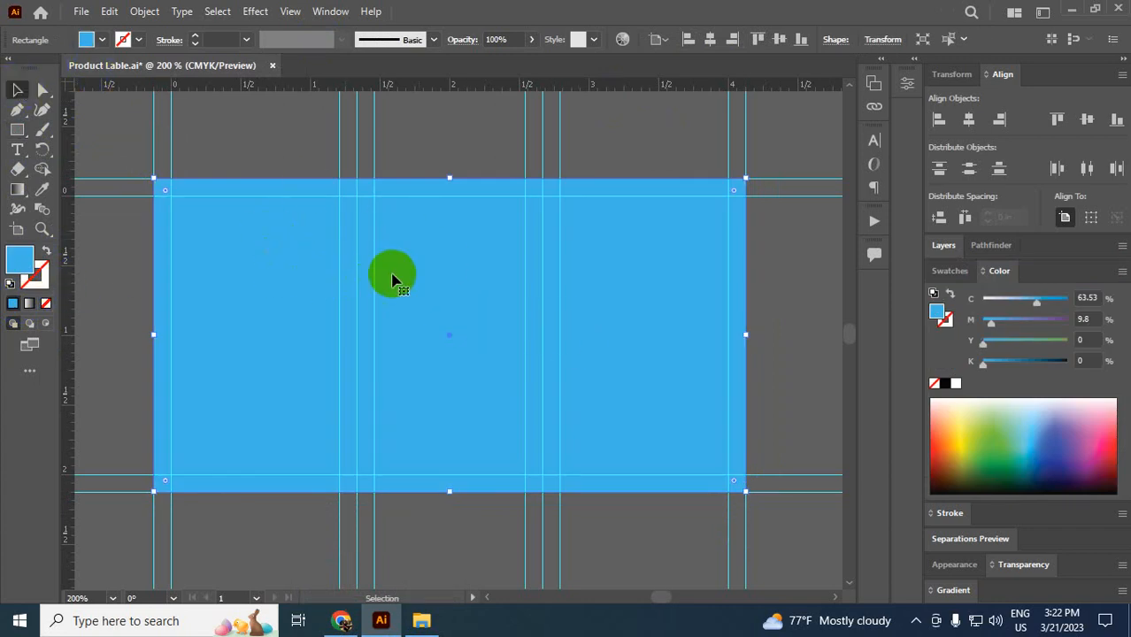
- Change the background rectangle's fill to black
{"action": "left_click", "coordinate": [944, 382]}
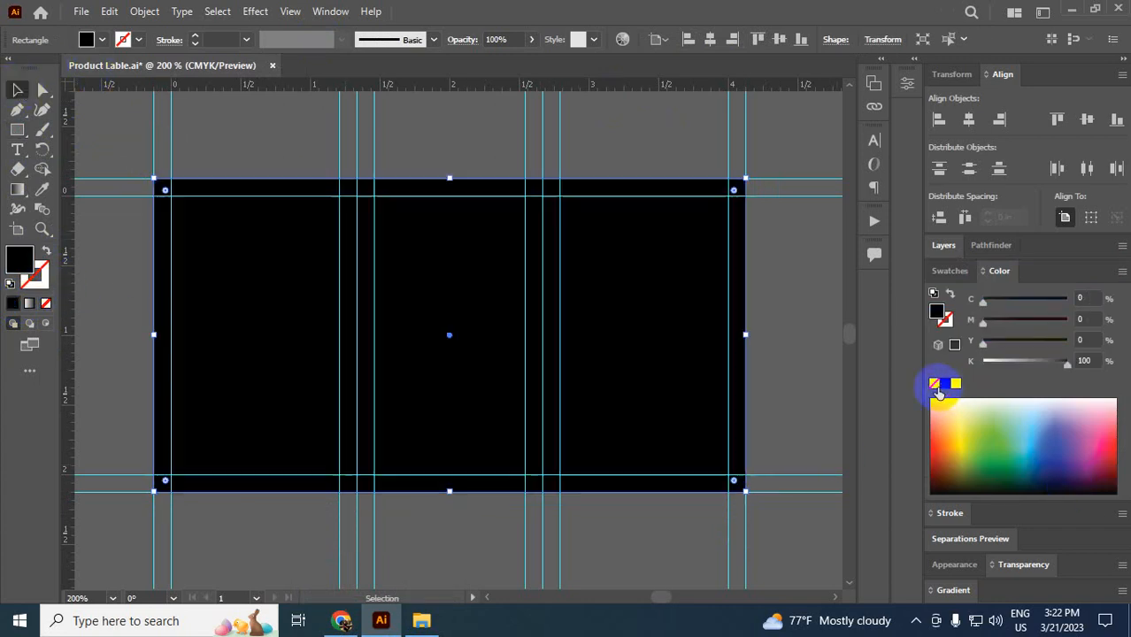
{"action": "left_click", "coordinate": [606, 162]}
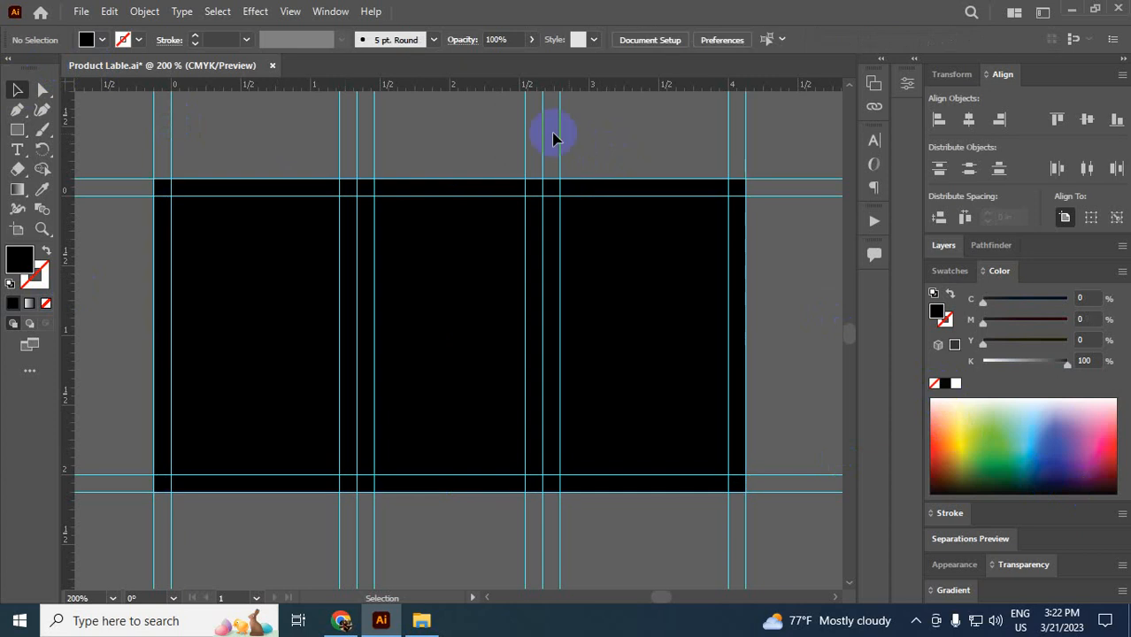
{"action": "left_click", "coordinate": [295, 281]}
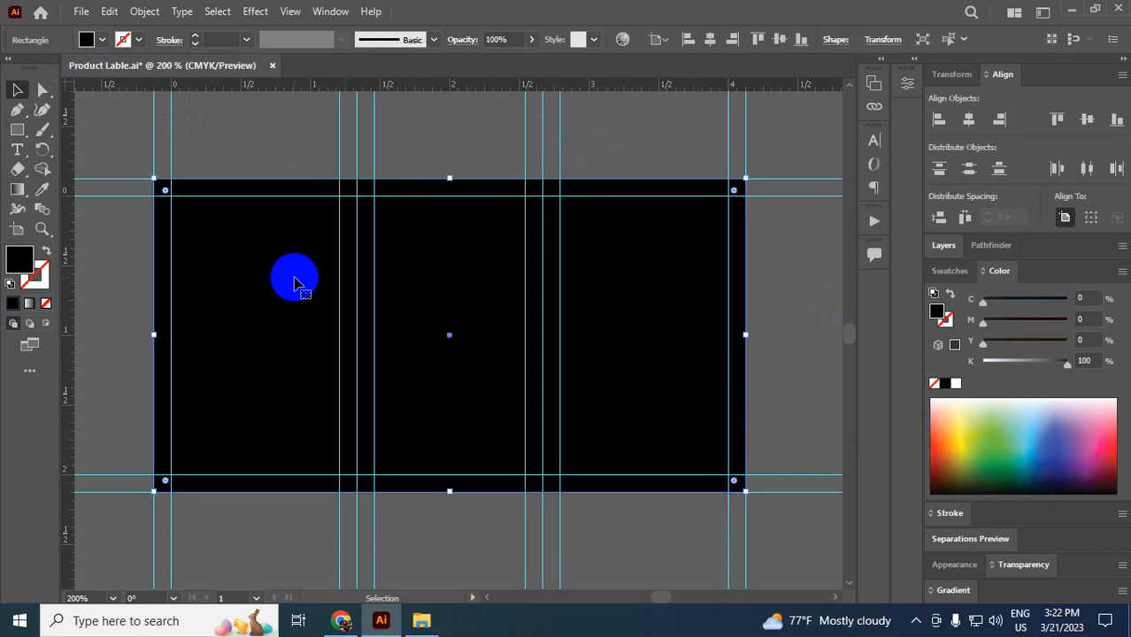
- Add a placeholder text line on the label, fill it white, and move it into the middle panel
{"action": "left_click", "coordinate": [18, 150]}
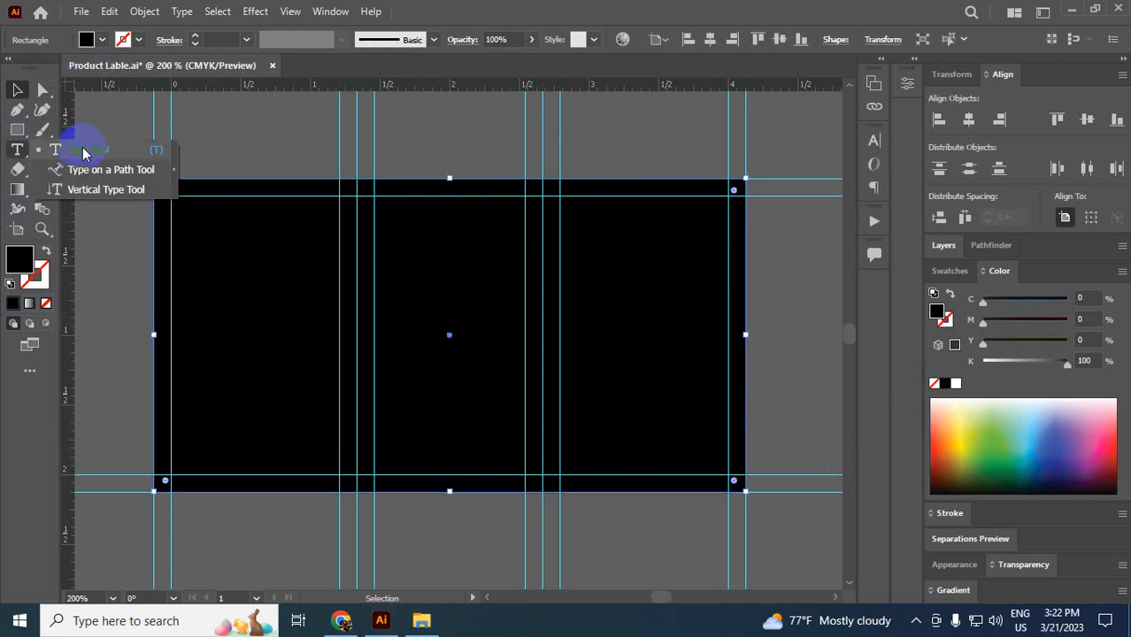
{"action": "left_click", "coordinate": [422, 310]}
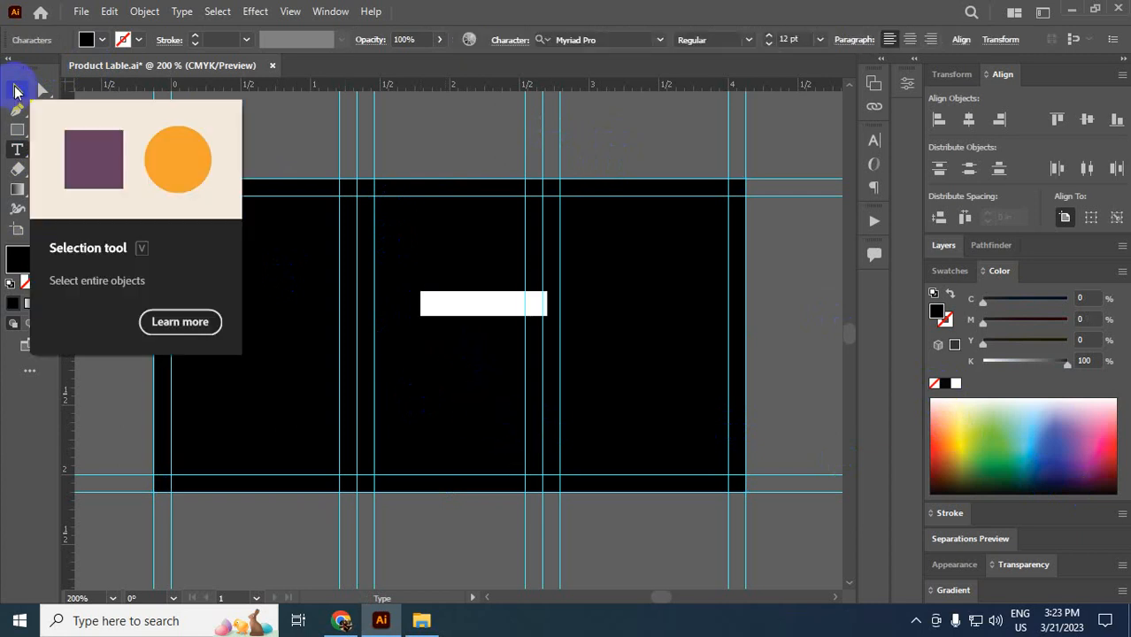
{"action": "left_click", "coordinate": [15, 92]}
{"action": "left_click", "coordinate": [480, 354]}
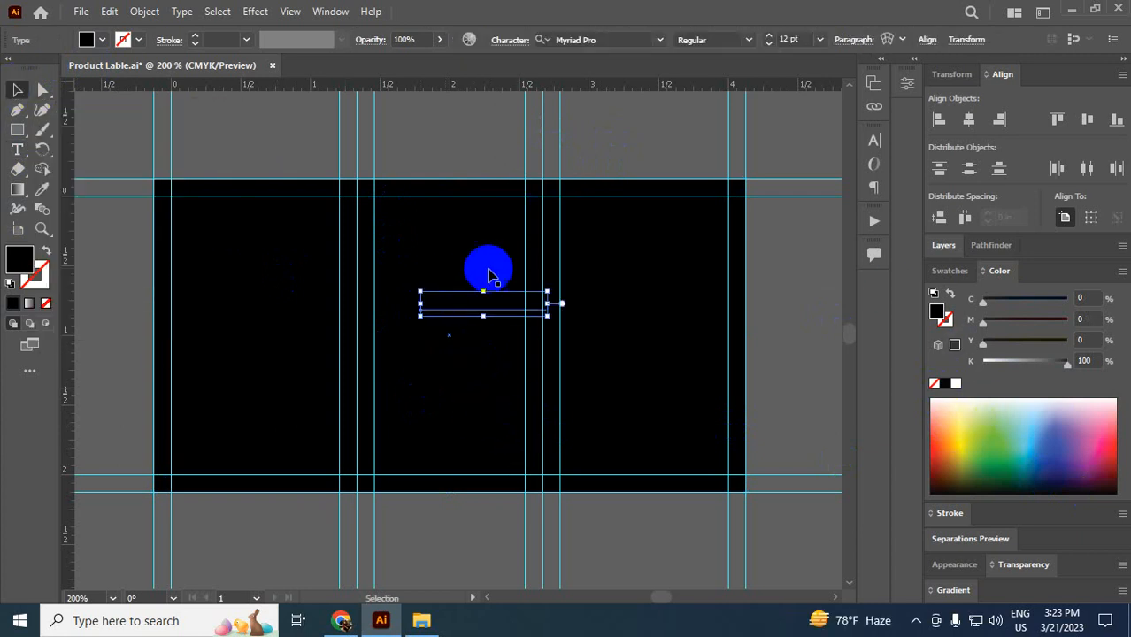
{"action": "left_click", "coordinate": [42, 186]}
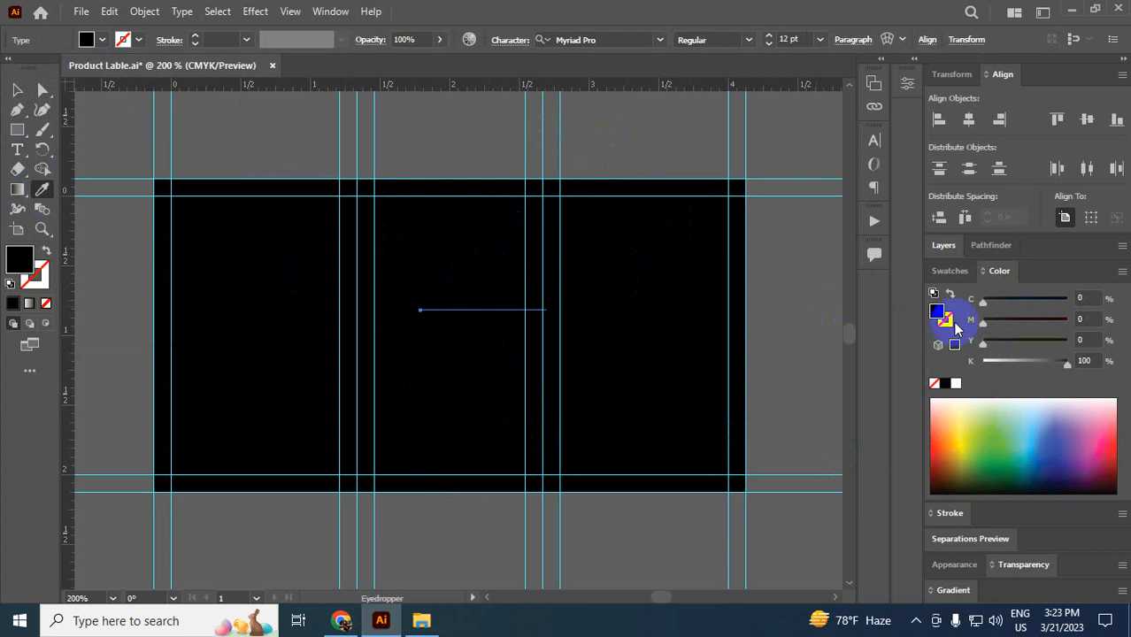
{"action": "left_click", "coordinate": [956, 384]}
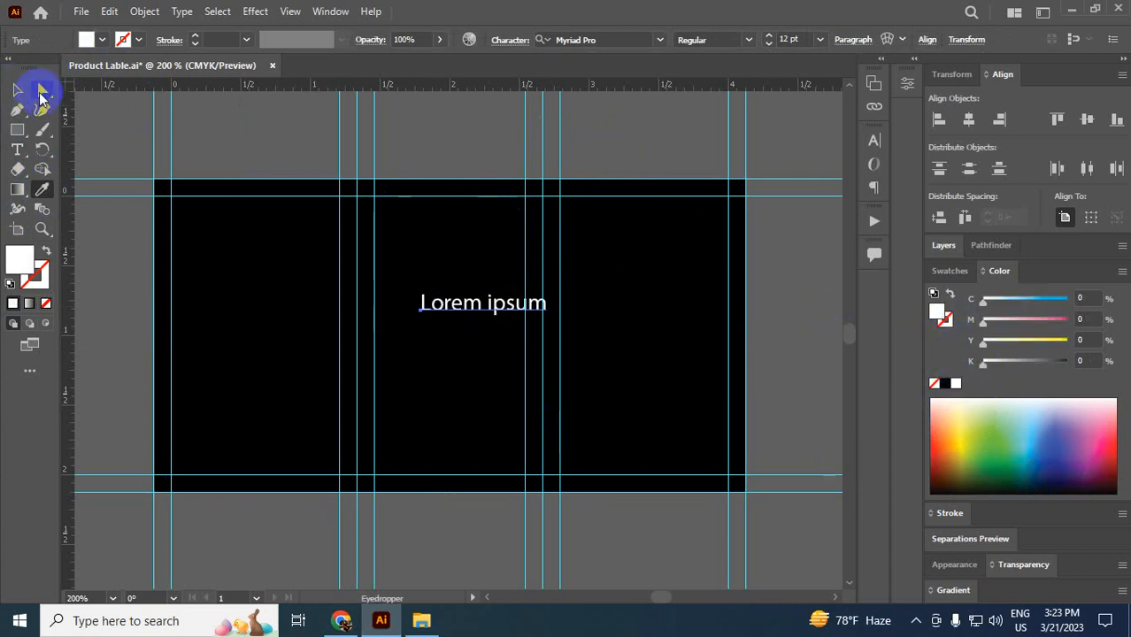
{"action": "left_click", "coordinate": [17, 89]}
{"action": "left_click_drag", "start_coordinate": [479, 319], "coordinate": [445, 291]}
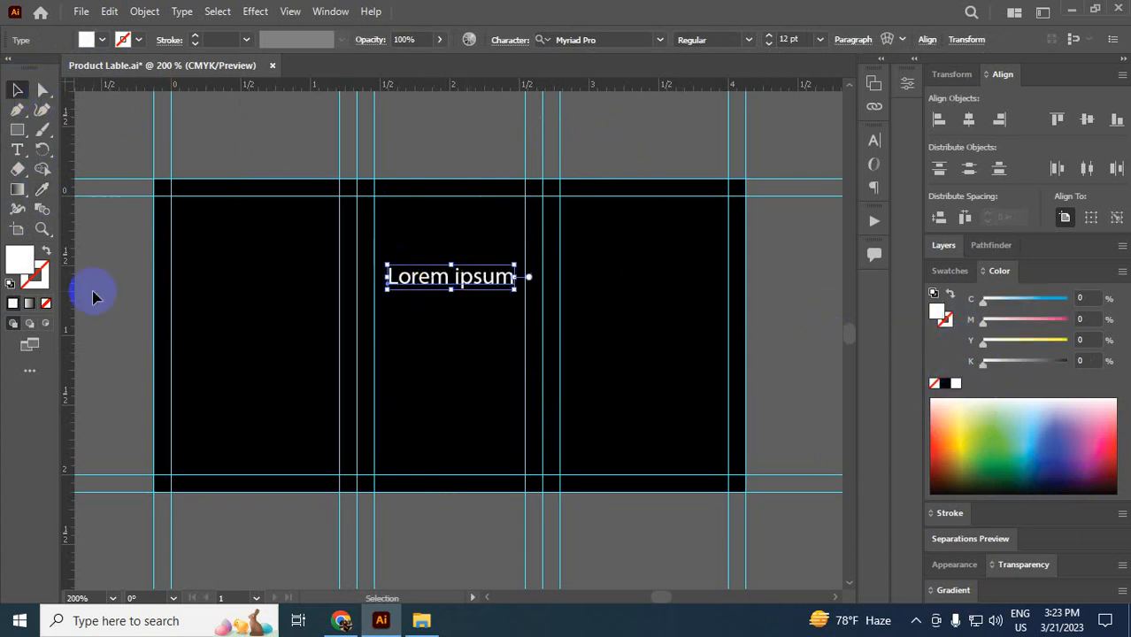
- Replace the Lorem ipsum placeholder text with "Product Lable"
{"action": "right_click", "coordinate": [17, 149]}
{"action": "left_click", "coordinate": [78, 155]}
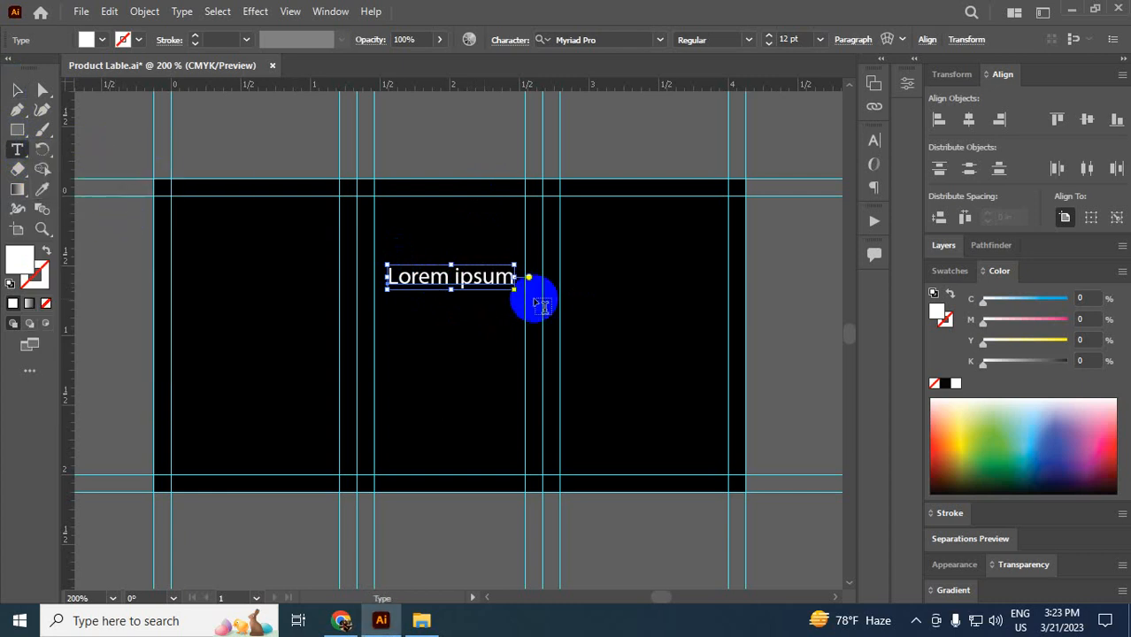
{"action": "left_click_drag", "start_coordinate": [512, 275], "coordinate": [382, 274]}
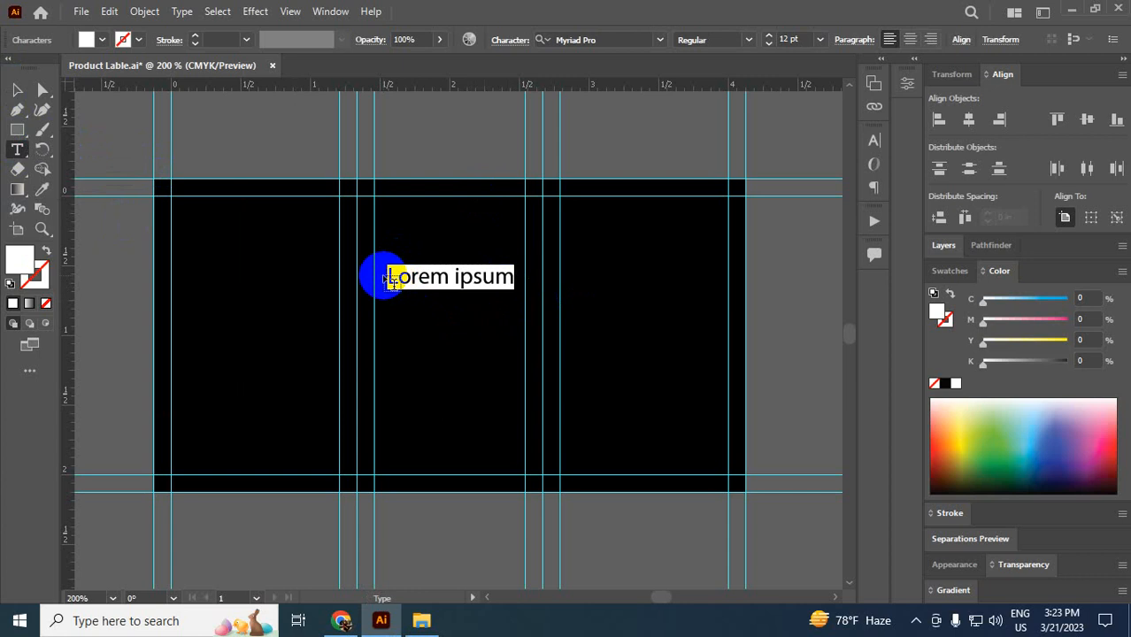
{"action": "type", "text": "Product Lable"}
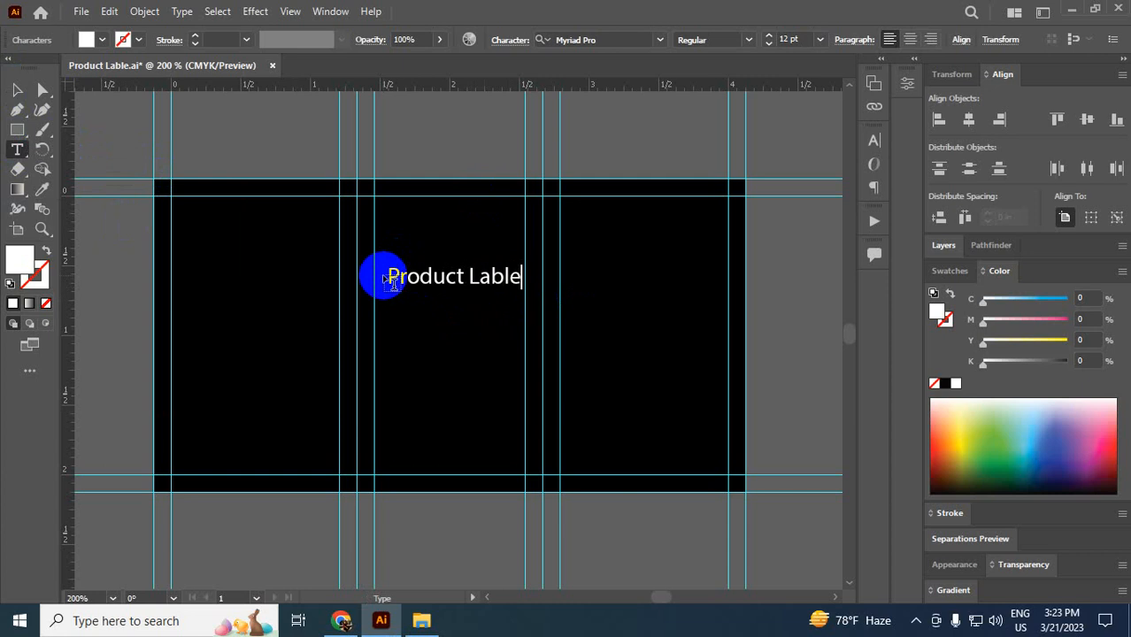
- Move the Product Lable text down to the centre of the middle panel and save the file
{"action": "left_click", "coordinate": [17, 89]}
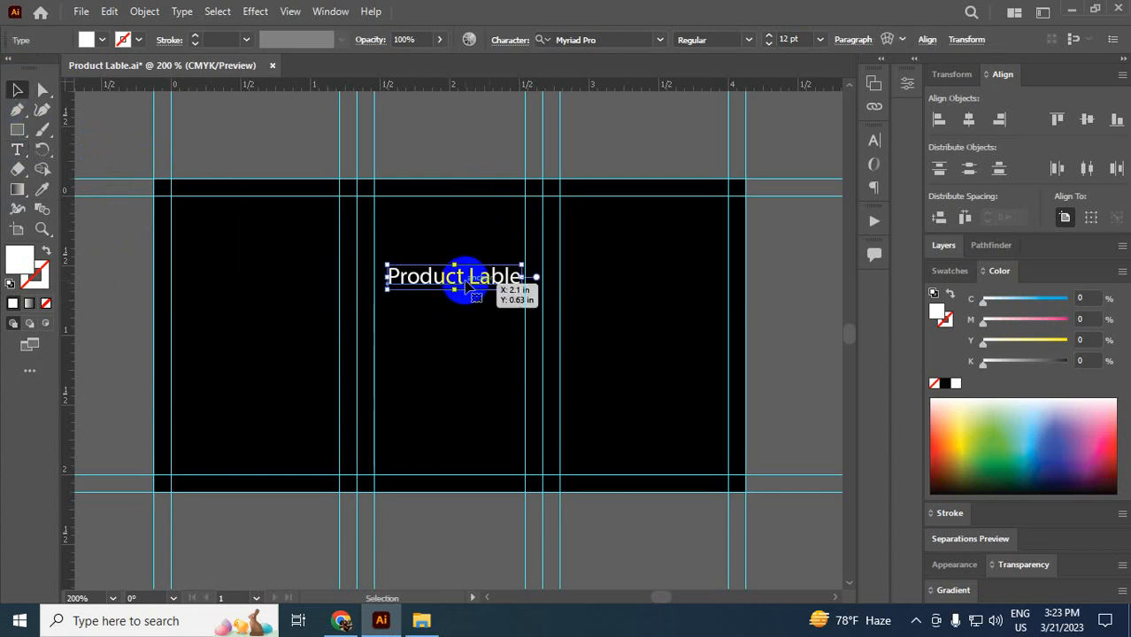
{"action": "left_click_drag", "start_coordinate": [468, 282], "coordinate": [463, 336]}
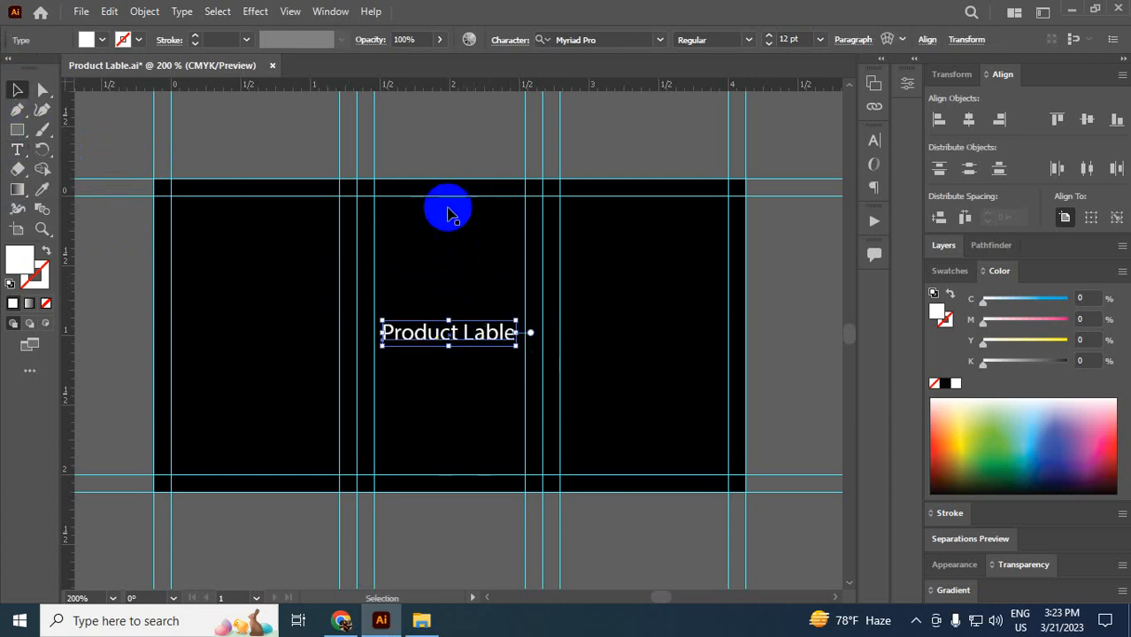
{"action": "left_click", "coordinate": [430, 171]}
{"action": "key", "text": "ctrl+s"}
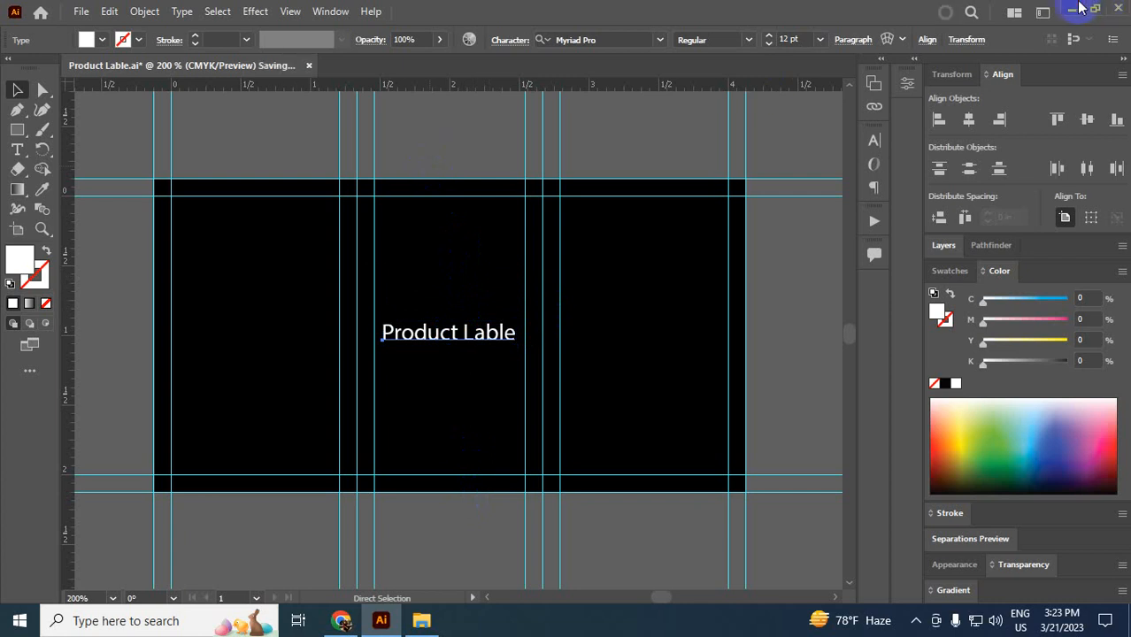
- Switch to Chrome, search Google for "qr code" in a new tab, and show the image results
{"action": "left_click", "coordinate": [1071, 8]}
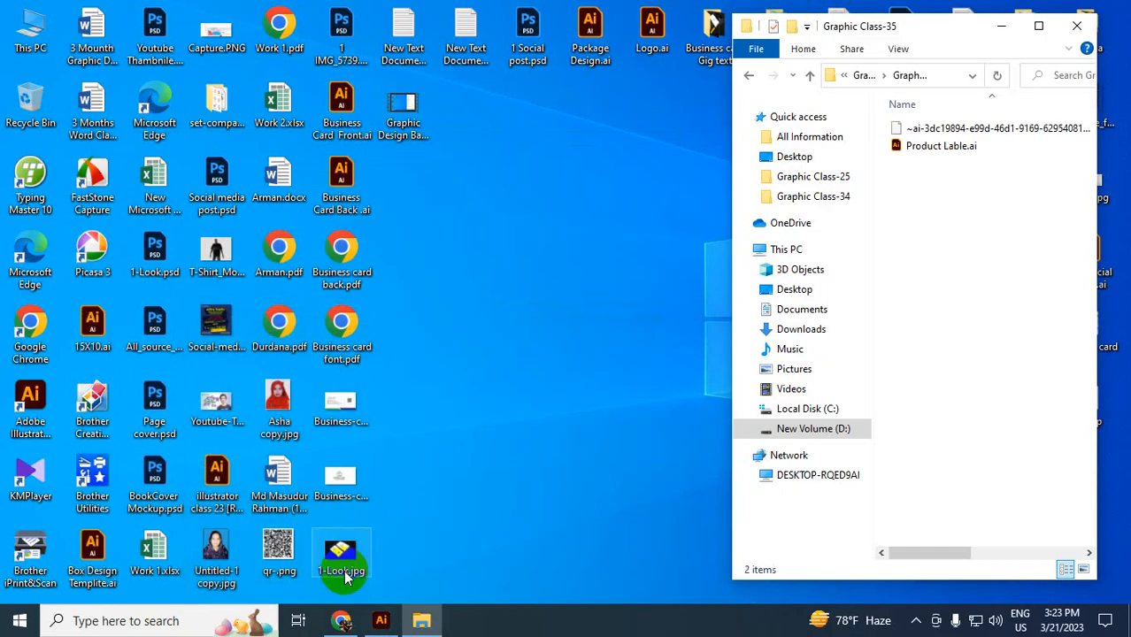
{"action": "left_click", "coordinate": [1003, 27]}
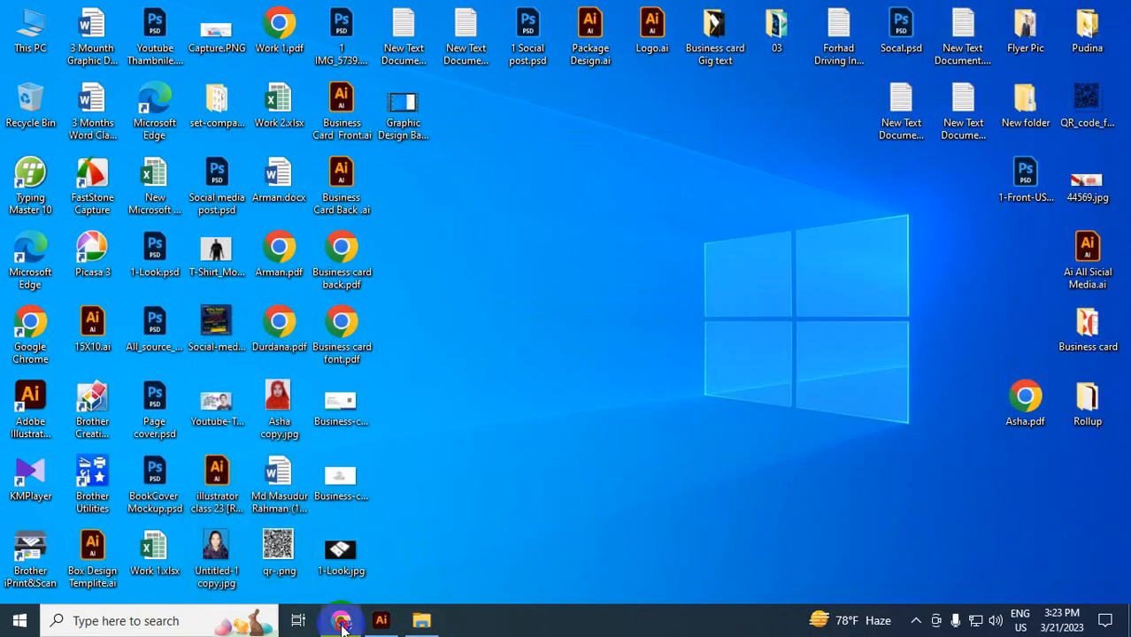
{"action": "left_click", "coordinate": [341, 621]}
{"action": "left_click", "coordinate": [928, 14]}
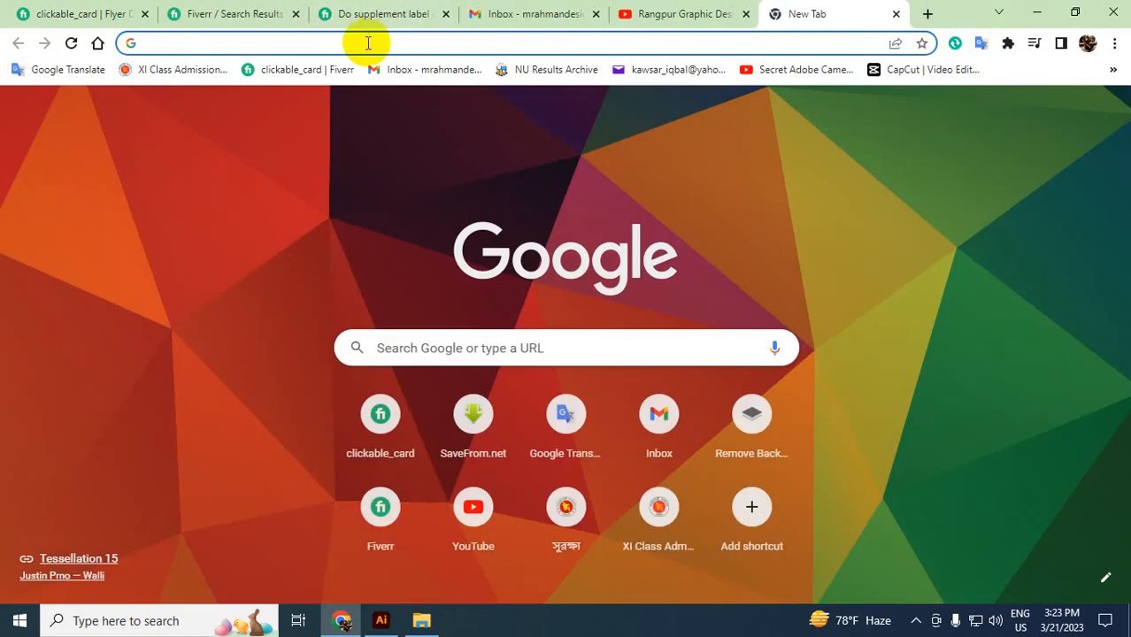
{"action": "left_click", "coordinate": [367, 42]}
{"action": "type", "text": "qr"}
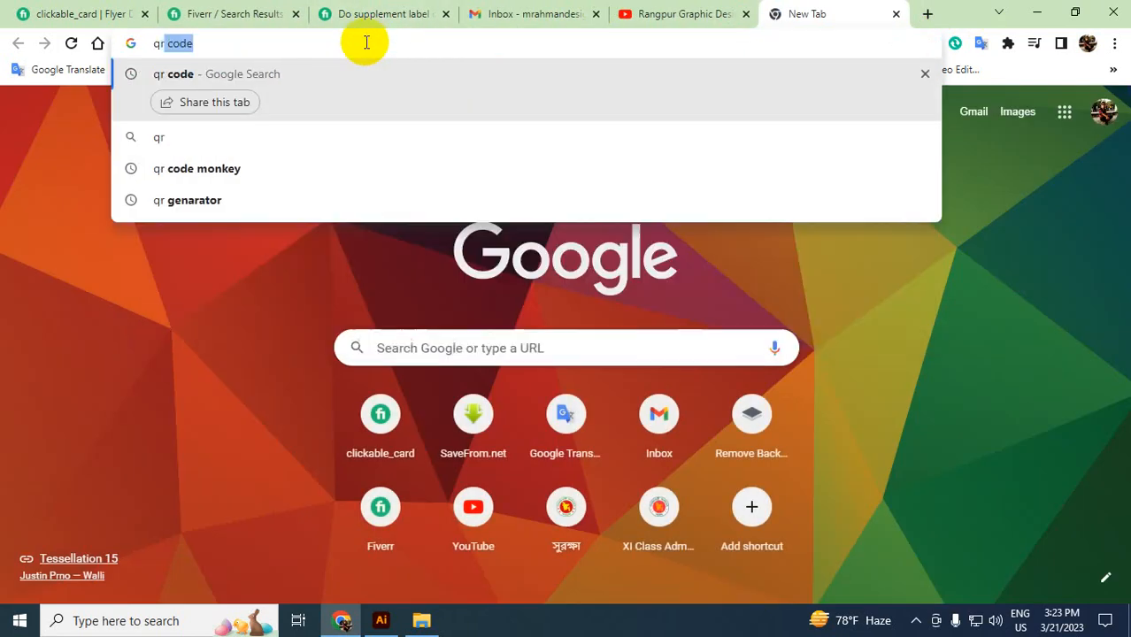
{"action": "type", "text": " code"}
{"action": "key", "text": "Return"}
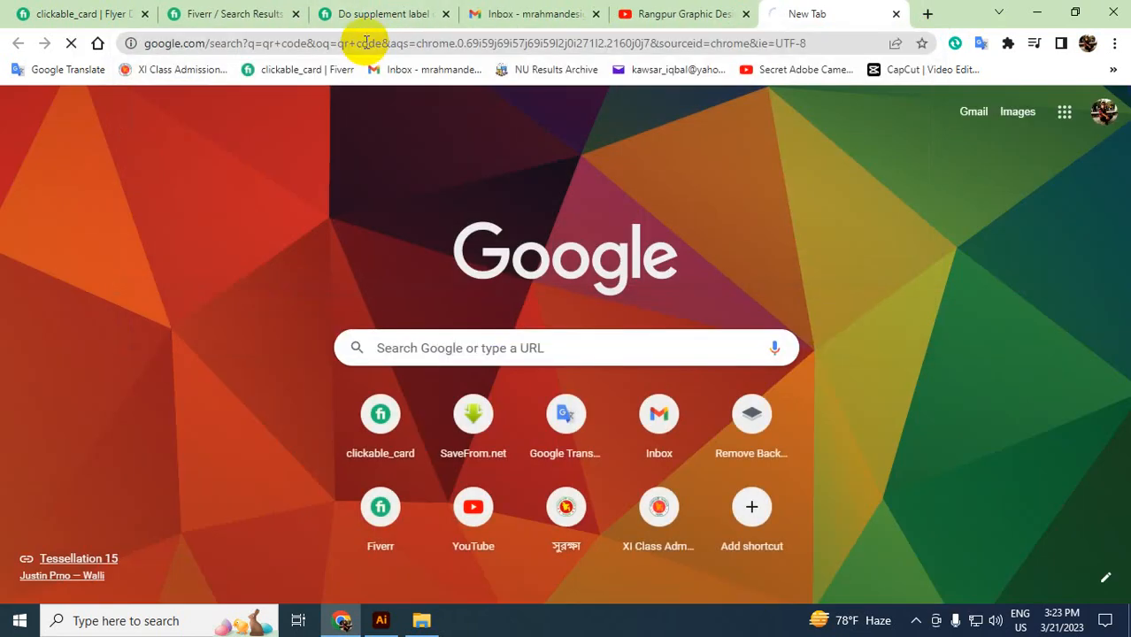
{"action": "left_click", "coordinate": [263, 176]}
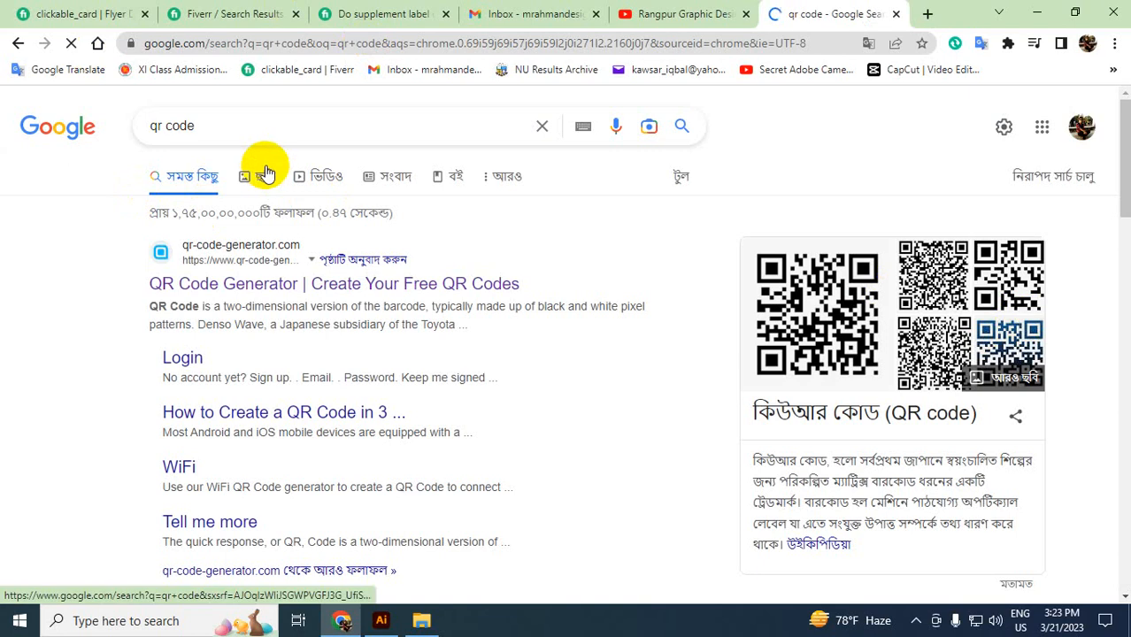
- Open the Google Play QR code from the image results and bring that picture into the Illustrator label document
{"action": "left_click", "coordinate": [1077, 12]}
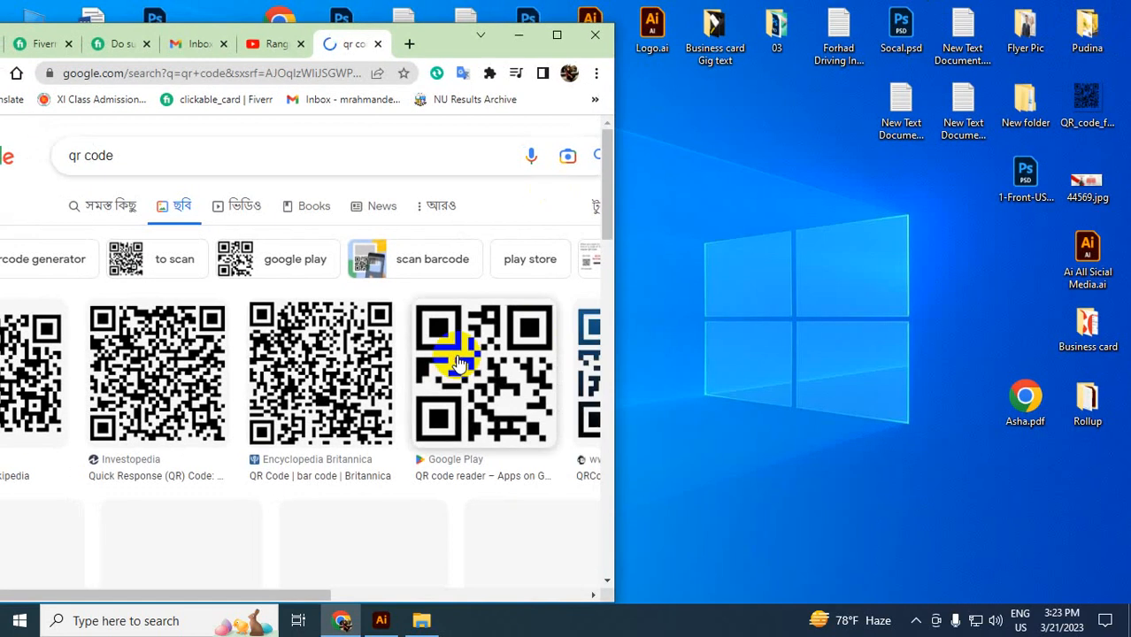
{"action": "left_click", "coordinate": [559, 39]}
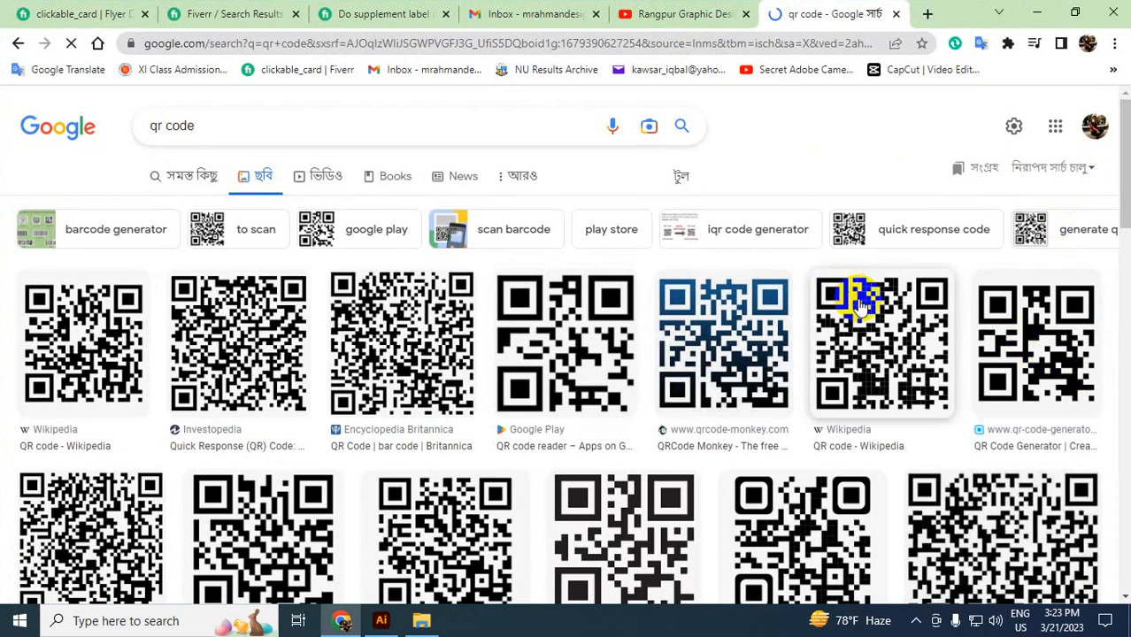
{"action": "left_click", "coordinate": [681, 13]}
{"action": "left_click", "coordinate": [797, 14]}
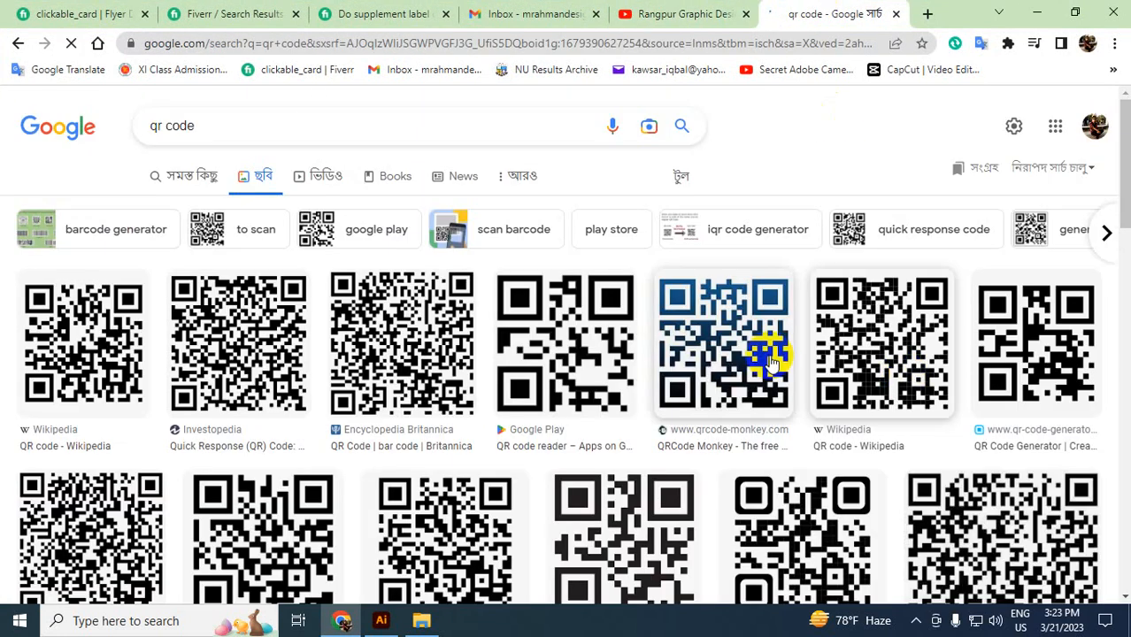
{"action": "left_click", "coordinate": [598, 310]}
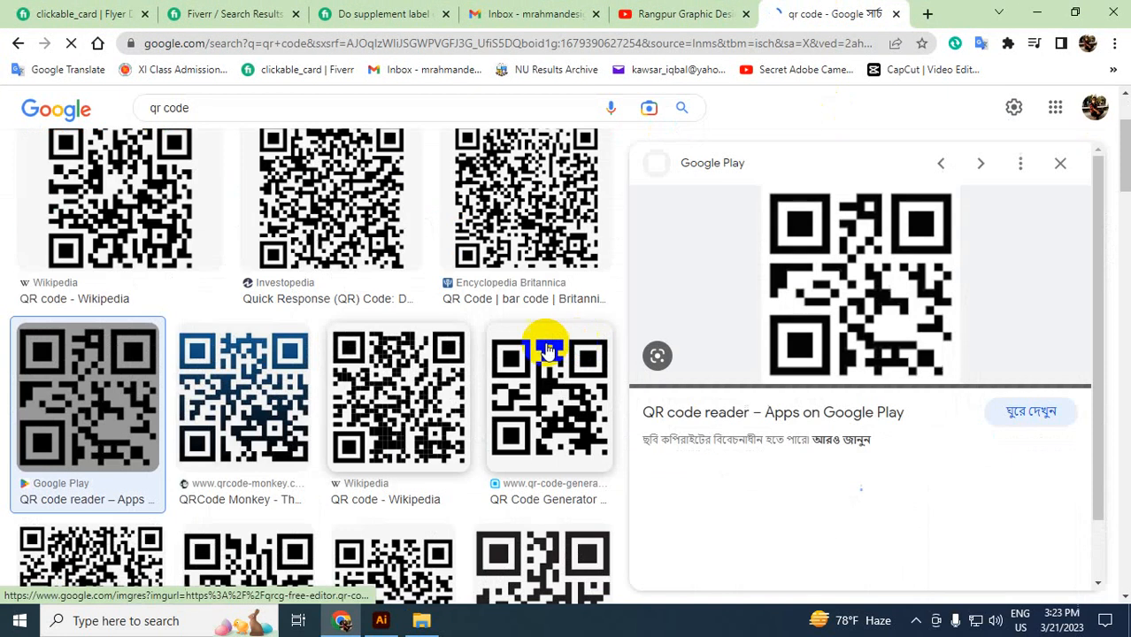
{"action": "left_click", "coordinate": [1074, 14]}
{"action": "left_click_drag", "start_coordinate": [518, 248], "coordinate": [487, 374]}
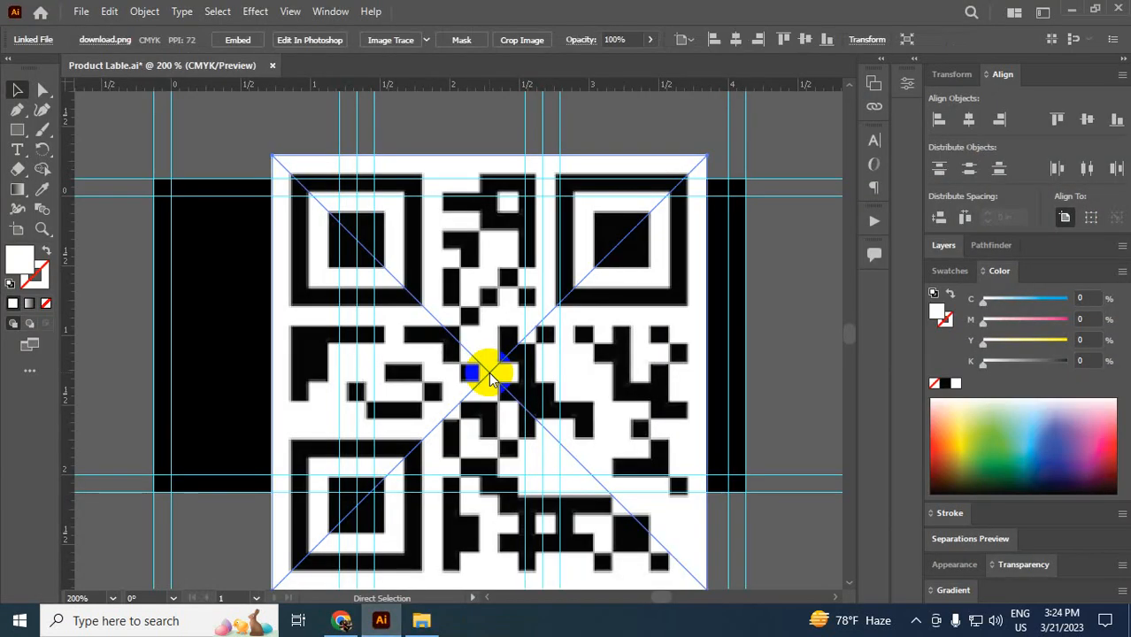
- Scale the QR code down to a small square centred near the middle panel's lower edge, and nudge the Product Lable text into line above it
{"action": "left_click_drag", "start_coordinate": [276, 160], "coordinate": [443, 256]}
{"action": "left_click", "coordinate": [447, 253]}
{"action": "left_click_drag", "start_coordinate": [486, 376], "coordinate": [452, 423]}
{"action": "left_click_drag", "start_coordinate": [505, 460], "coordinate": [474, 435]}
{"action": "left_click_drag", "start_coordinate": [450, 389], "coordinate": [451, 433]}
{"action": "mouse_move", "coordinate": [453, 334]}
{"action": "left_mouse_down"}
{"action": "mouse_move", "coordinate": [456, 298]}
{"action": "mouse_move", "coordinate": [453, 339]}
{"action": "left_mouse_up"}
{"action": "left_click", "coordinate": [814, 331]}
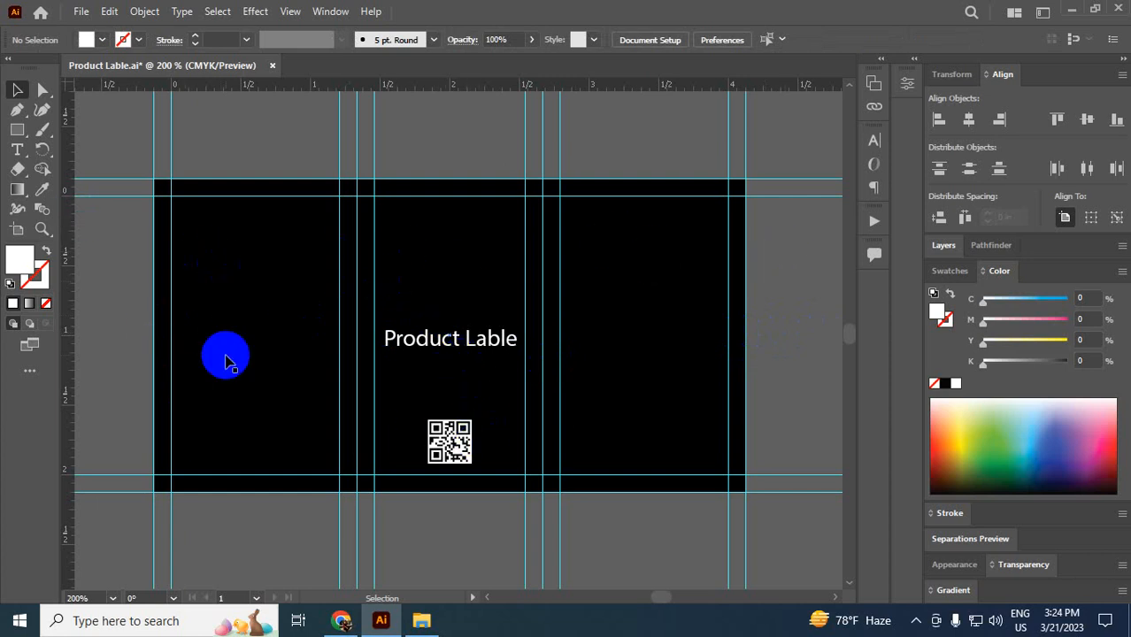
- Switch to Chrome and search Google for "yendex" in a new tab
{"action": "left_click", "coordinate": [341, 621]}
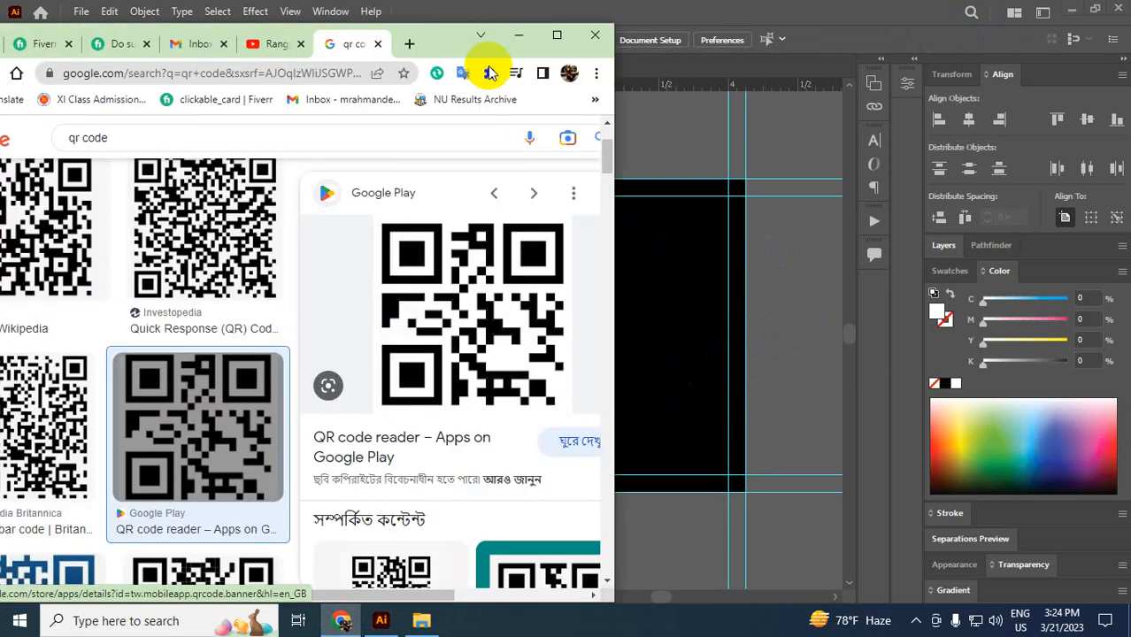
{"action": "left_click", "coordinate": [556, 34]}
{"action": "left_click", "coordinate": [928, 13]}
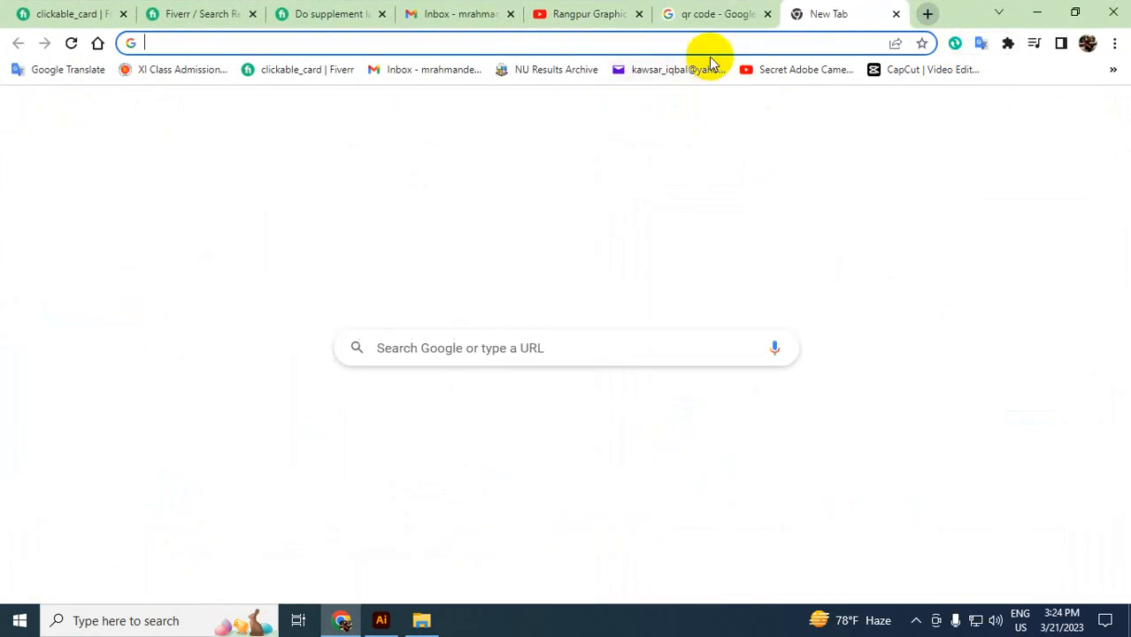
{"action": "left_click", "coordinate": [698, 47]}
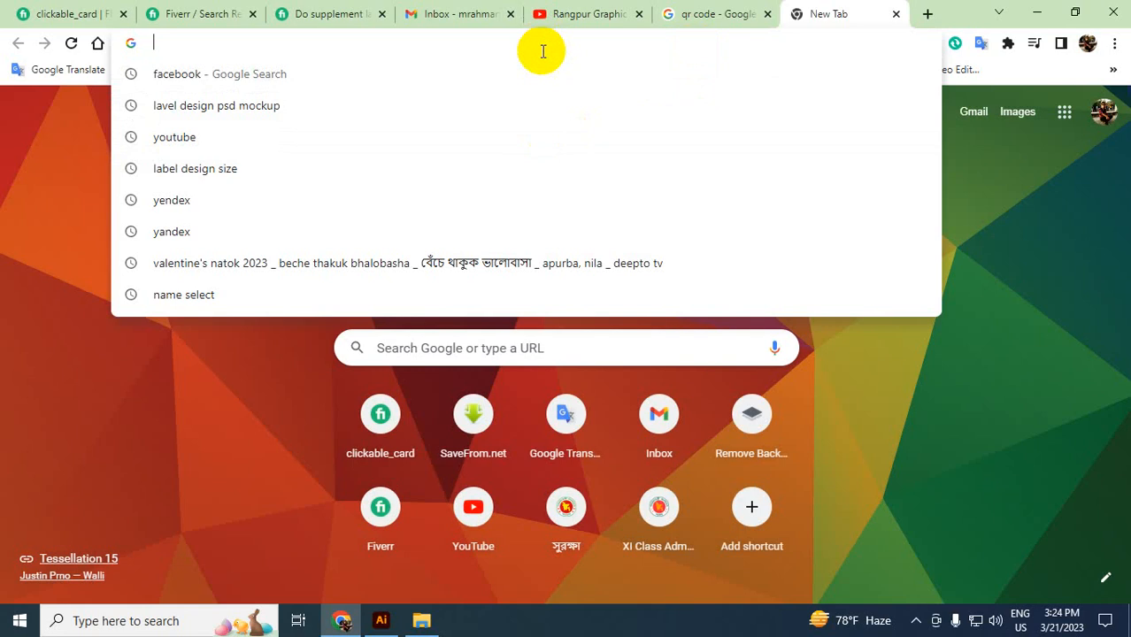
{"action": "type", "text": "h"}
{"action": "key", "text": "BackSpace"}
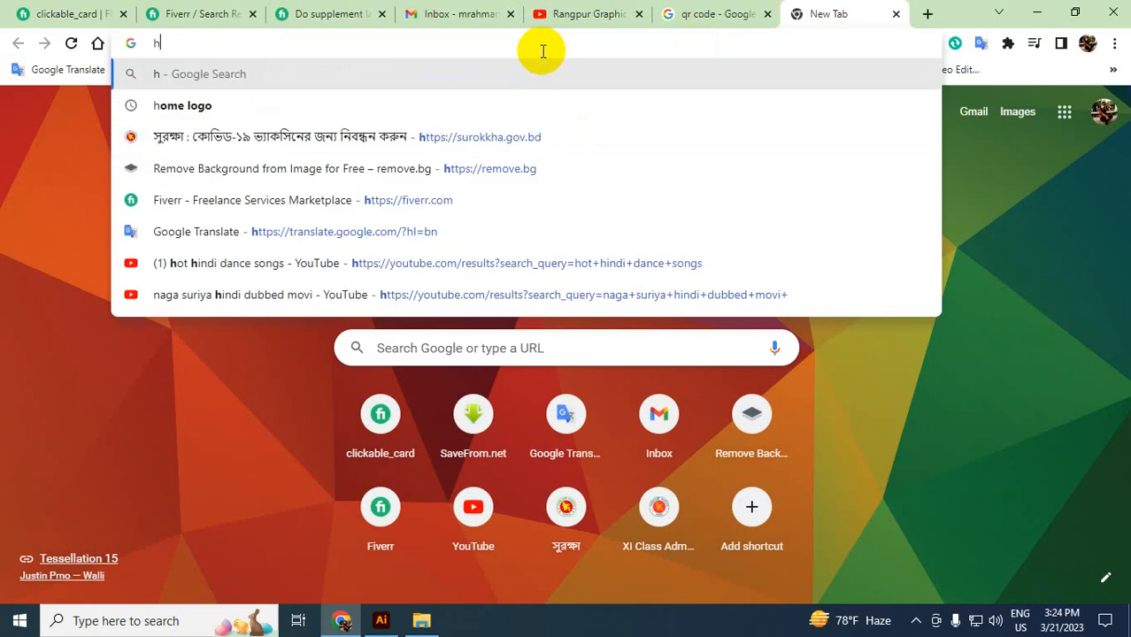
{"action": "key", "text": "BackSpace"}
{"action": "type", "text": "ye"}
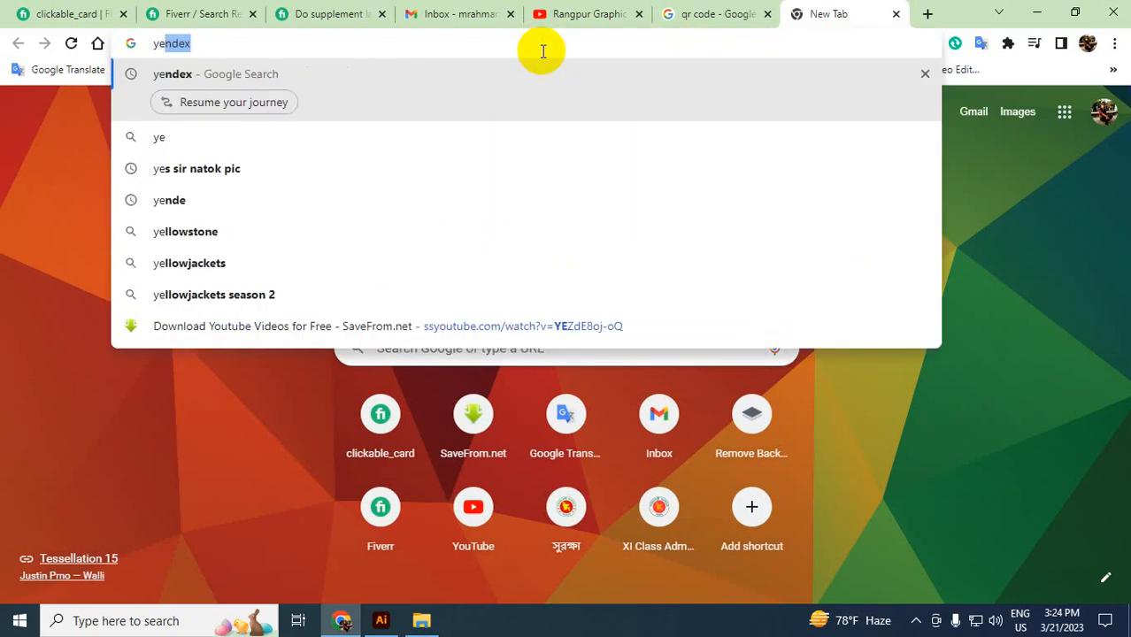
{"action": "type", "text": "nde"}
{"action": "key", "text": "Return"}
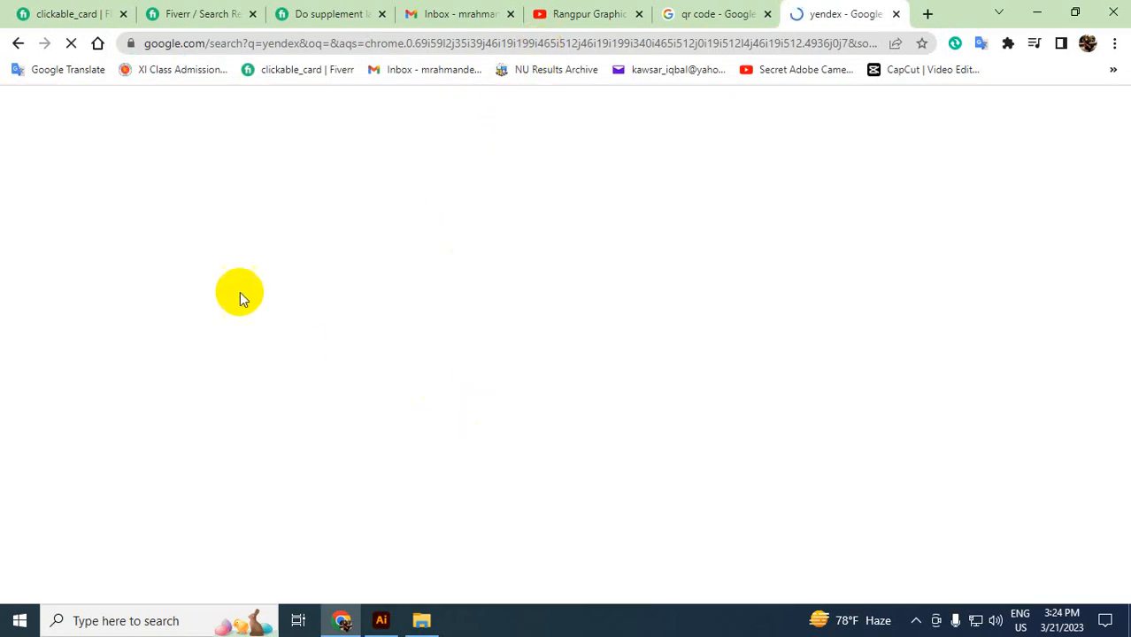
- Open the first yendex search result in its own tab, and replace the search results tab with a blank one
{"action": "left_click", "coordinate": [170, 316]}
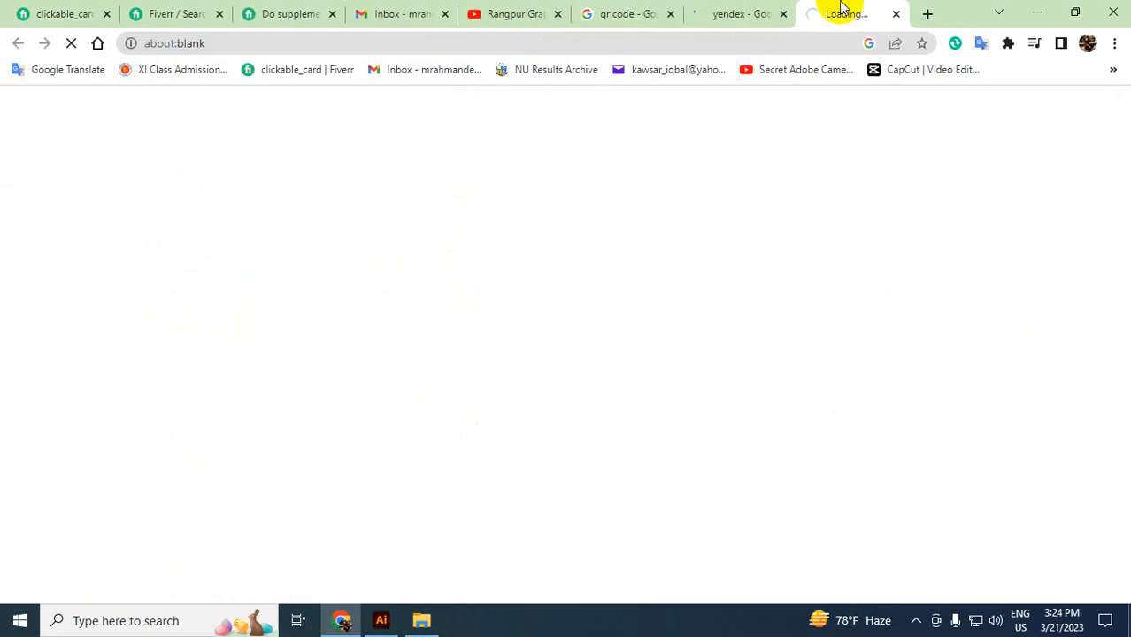
{"action": "left_click", "coordinate": [759, 12]}
{"action": "left_click", "coordinate": [784, 13]}
{"action": "left_click", "coordinate": [815, 14]}
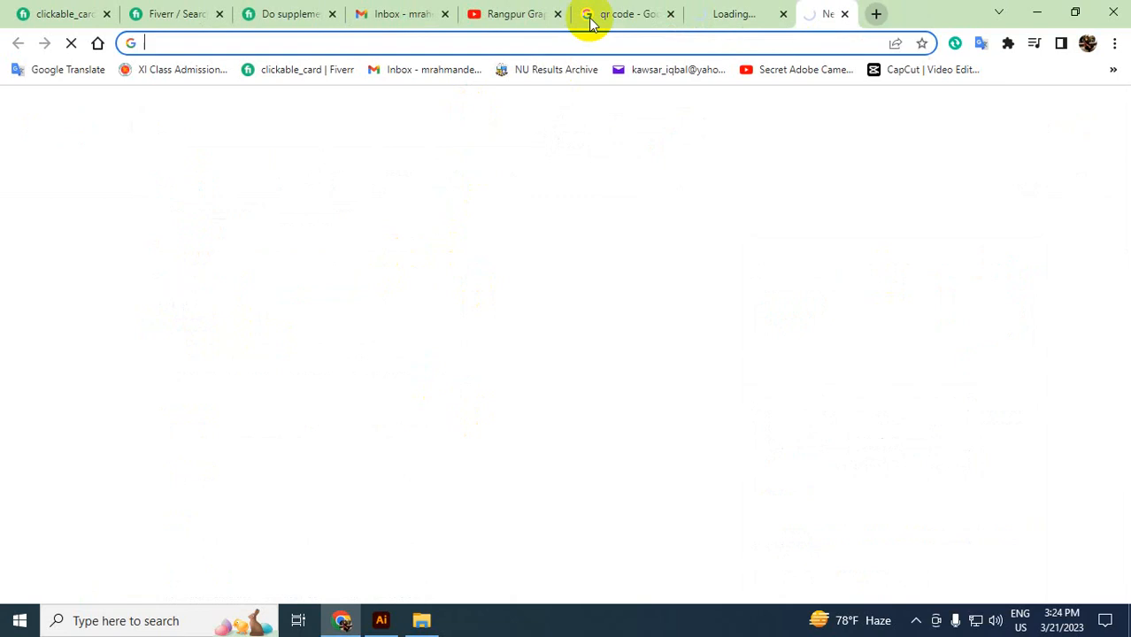
- Load the remove.bg site in the blank tab and return to the Yandex page
{"action": "type", "text": "remove.bg"}
{"action": "key", "text": "Return"}
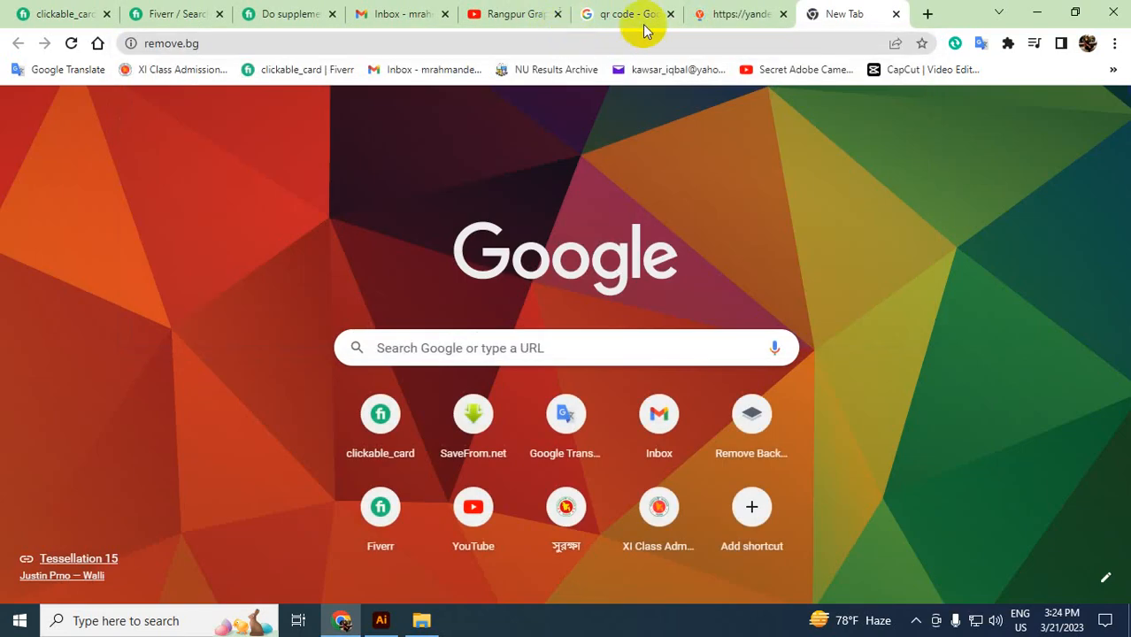
{"action": "left_click", "coordinate": [763, 13]}
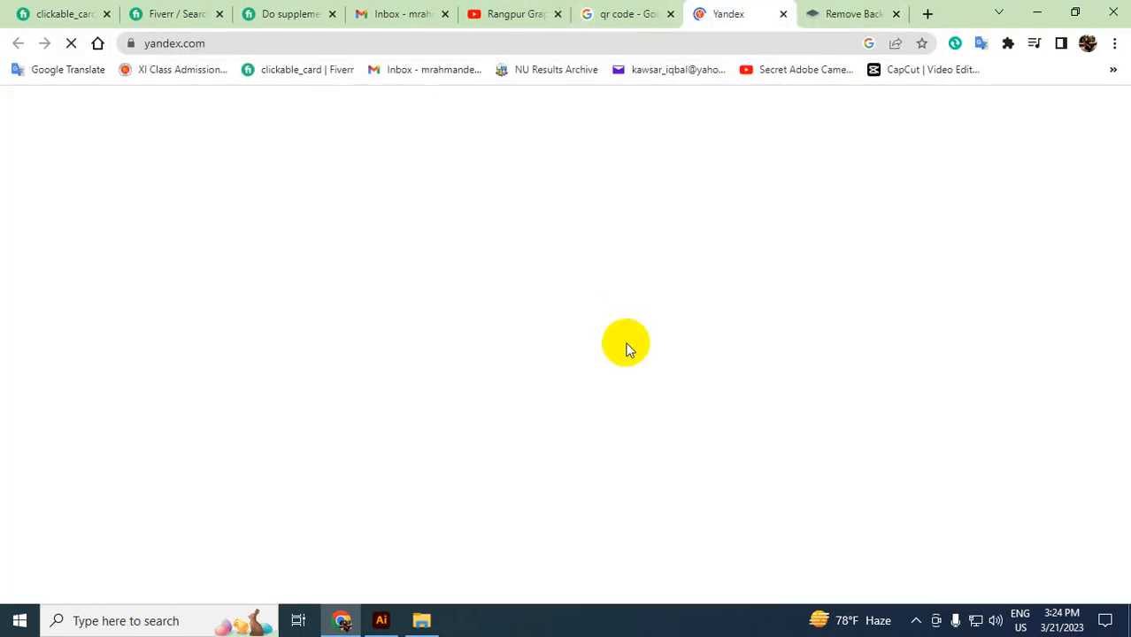
{"action": "left_click", "coordinate": [857, 13]}
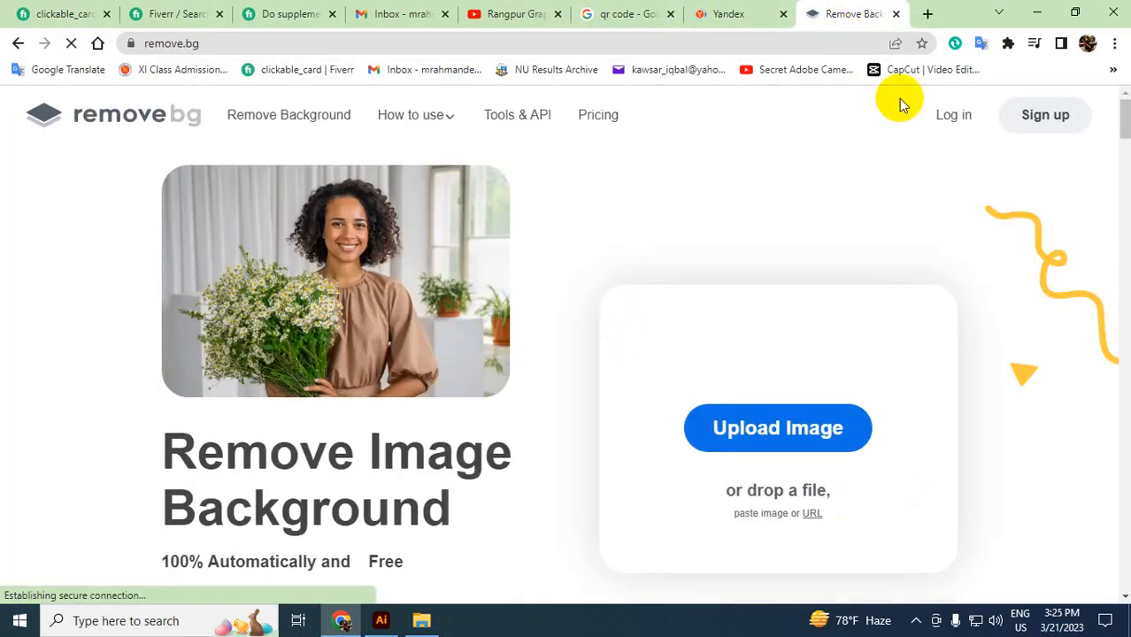
{"action": "left_click", "coordinate": [758, 10]}
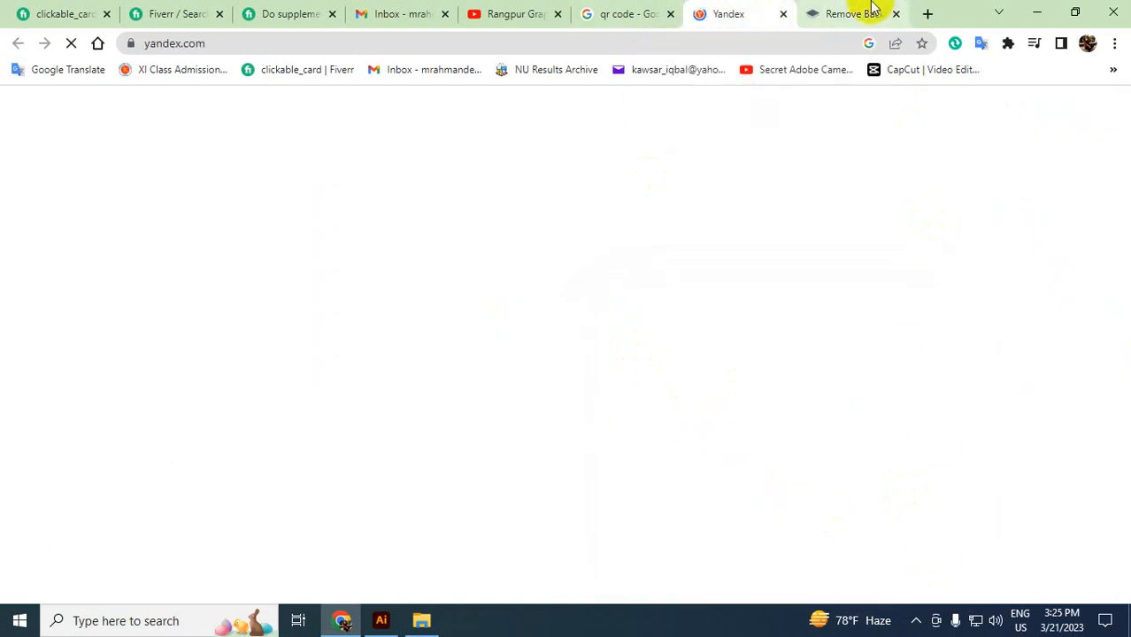
{"action": "left_click", "coordinate": [1037, 11]}
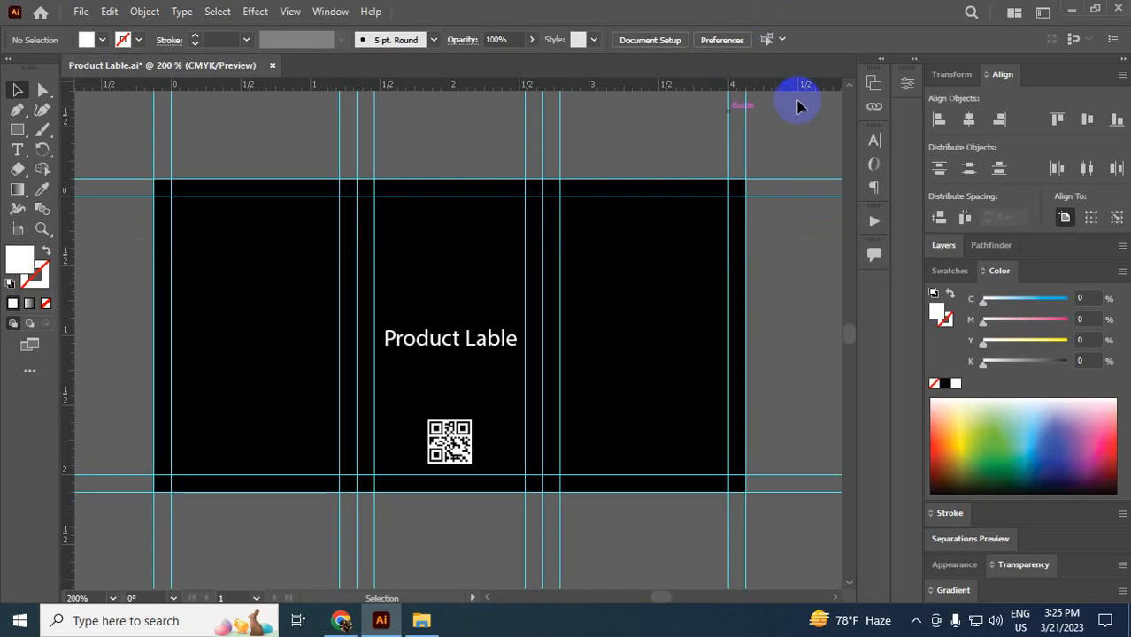
{"action": "left_click", "coordinate": [340, 619]}
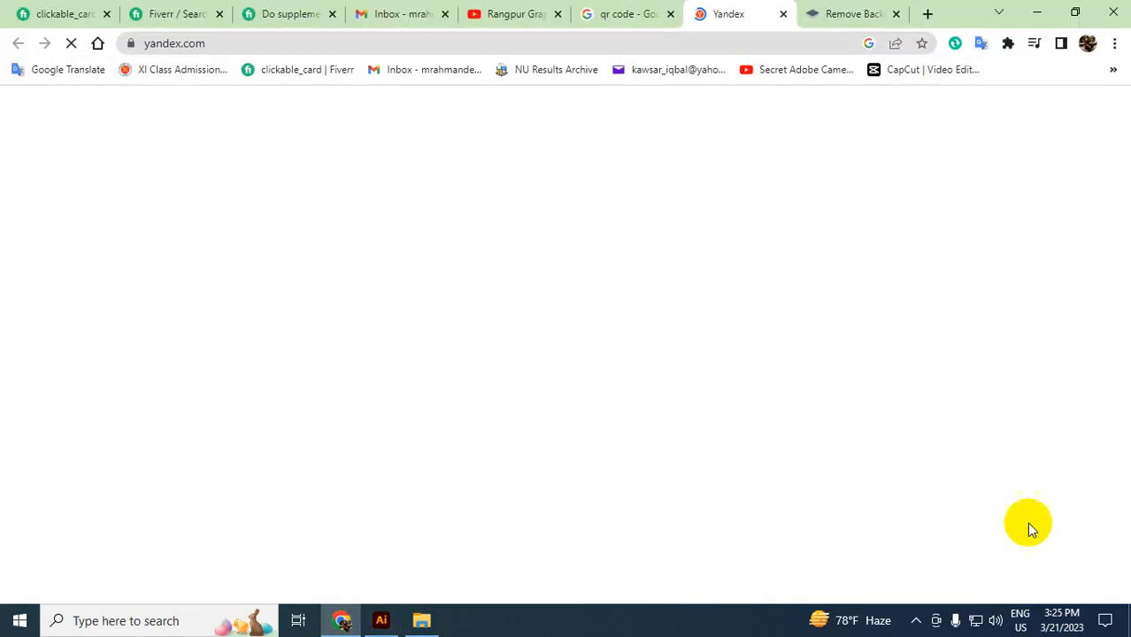
- Search Yandex for "holud gura" and open the image results
{"action": "left_click", "coordinate": [649, 11]}
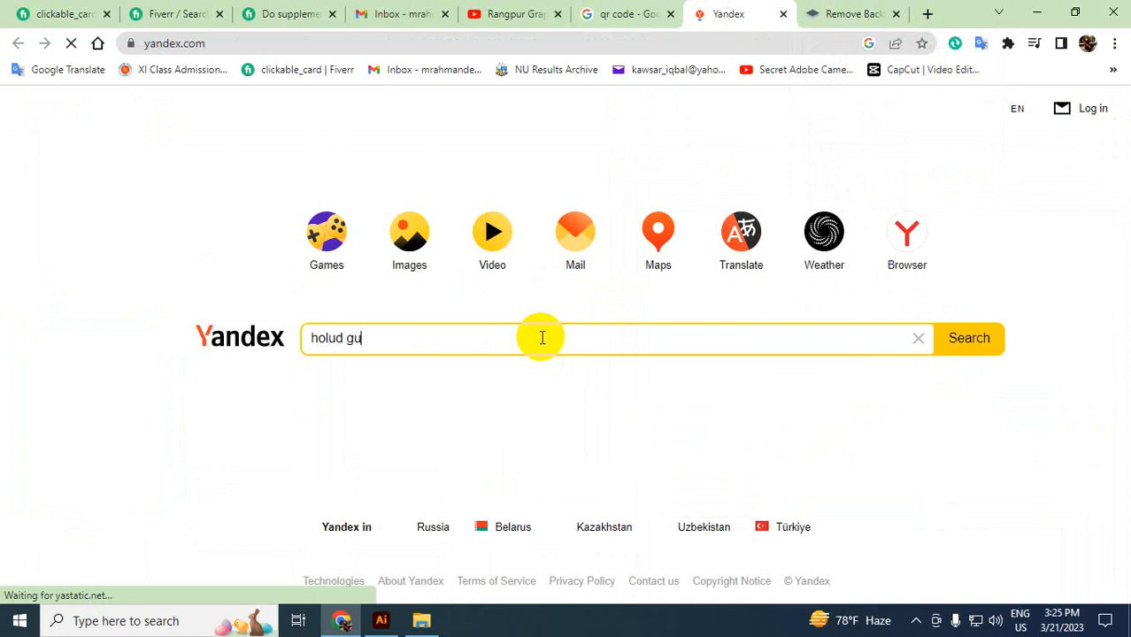
{"action": "key", "text": "Return"}
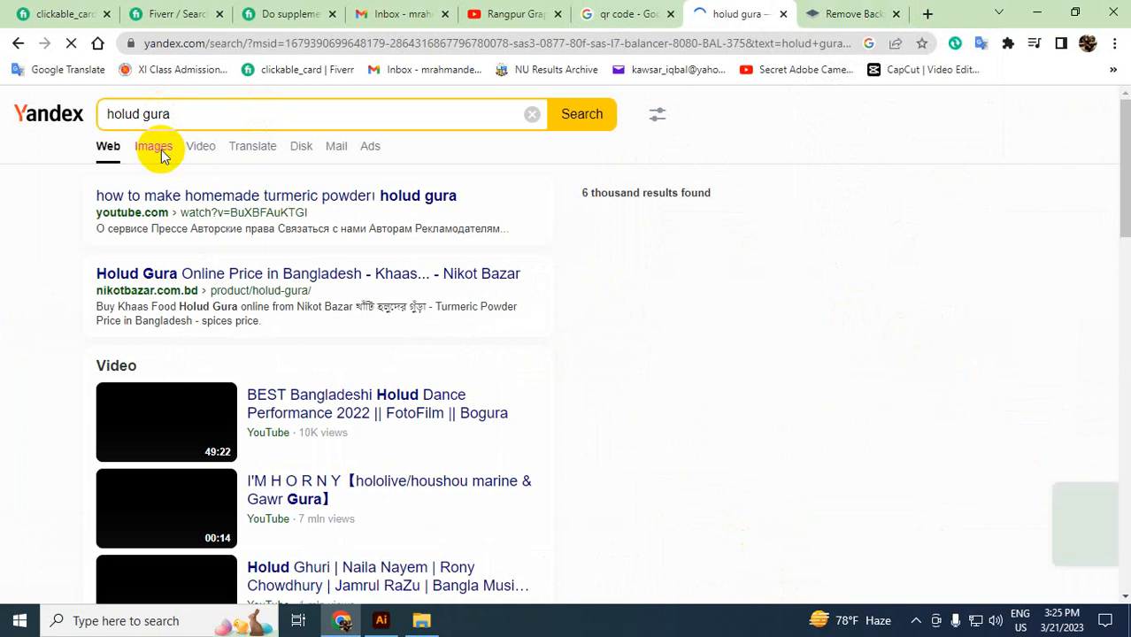
{"action": "left_click", "coordinate": [162, 154]}
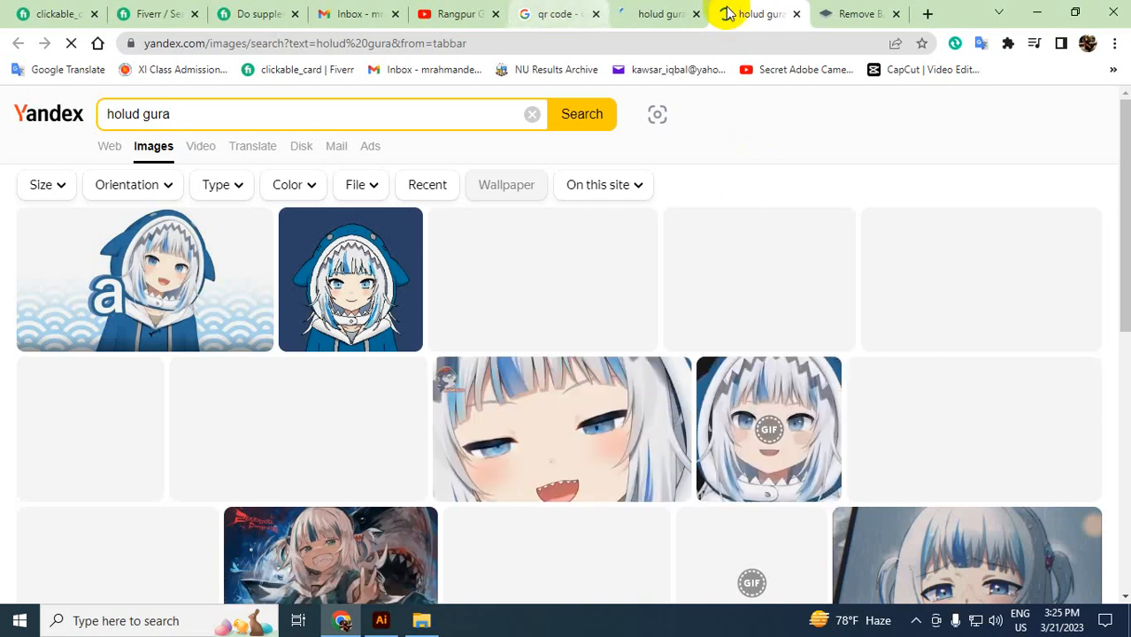
- Open Google Translate in a new tab, translate the Bengali word "হলুদ" into English, and clear the entry
{"action": "left_click", "coordinate": [927, 13]}
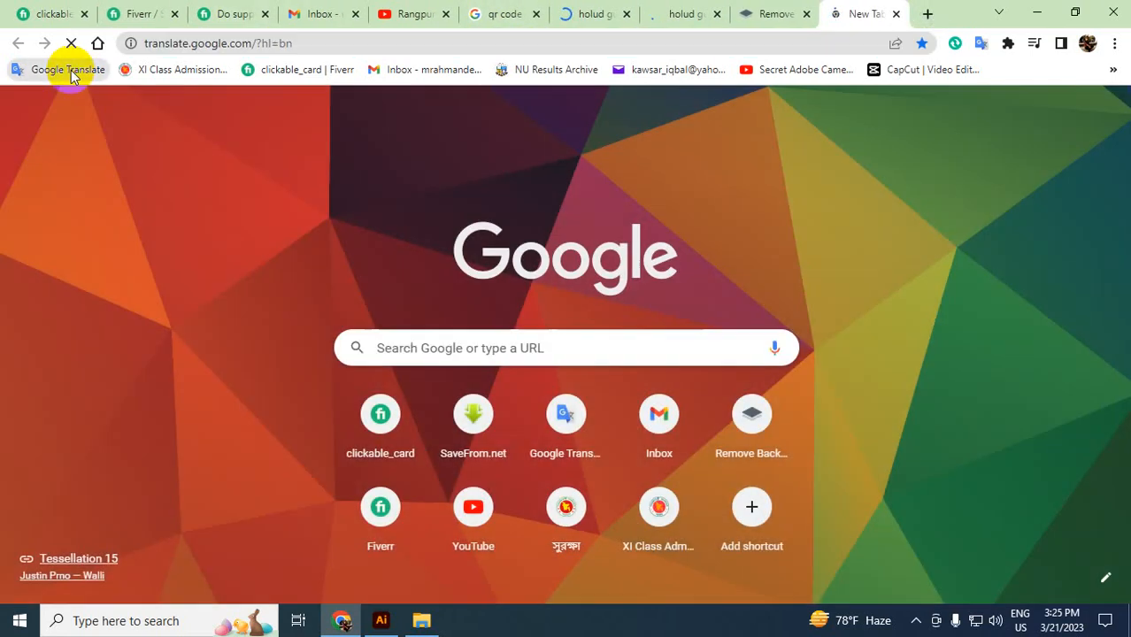
{"action": "left_click", "coordinate": [71, 69]}
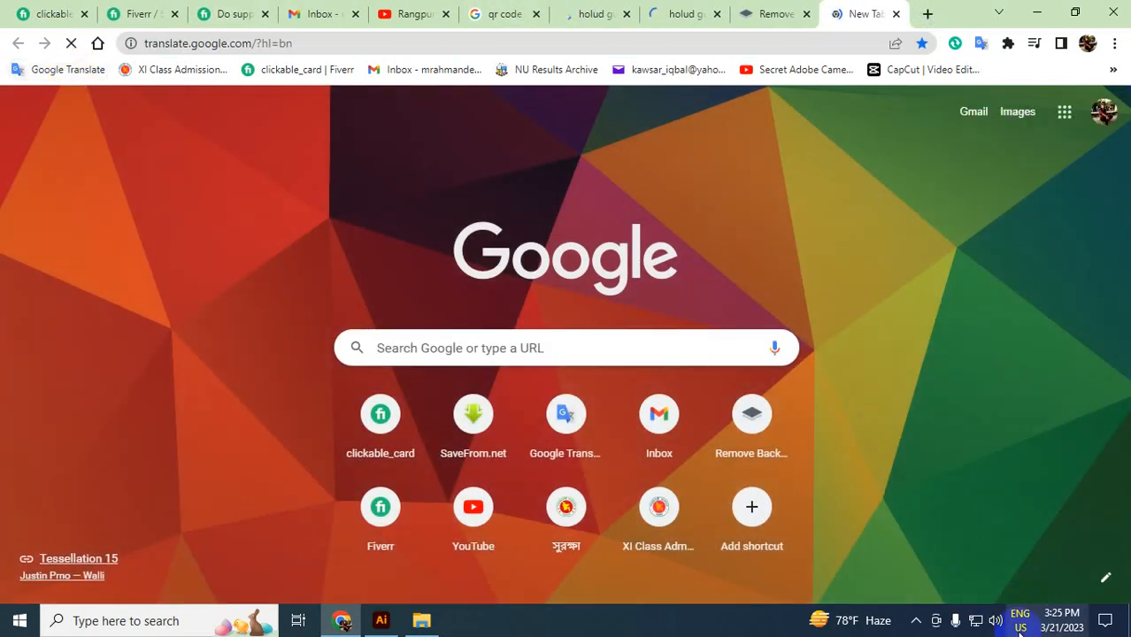
{"action": "left_click", "coordinate": [916, 620]}
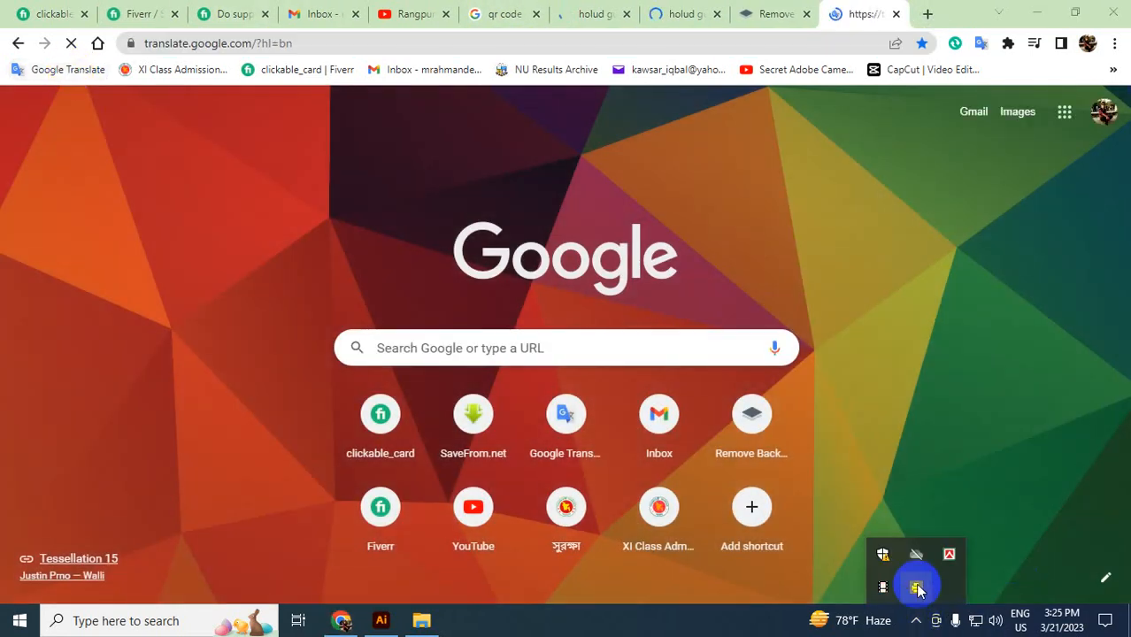
{"action": "left_click", "coordinate": [950, 554]}
{"action": "left_click", "coordinate": [847, 462]}
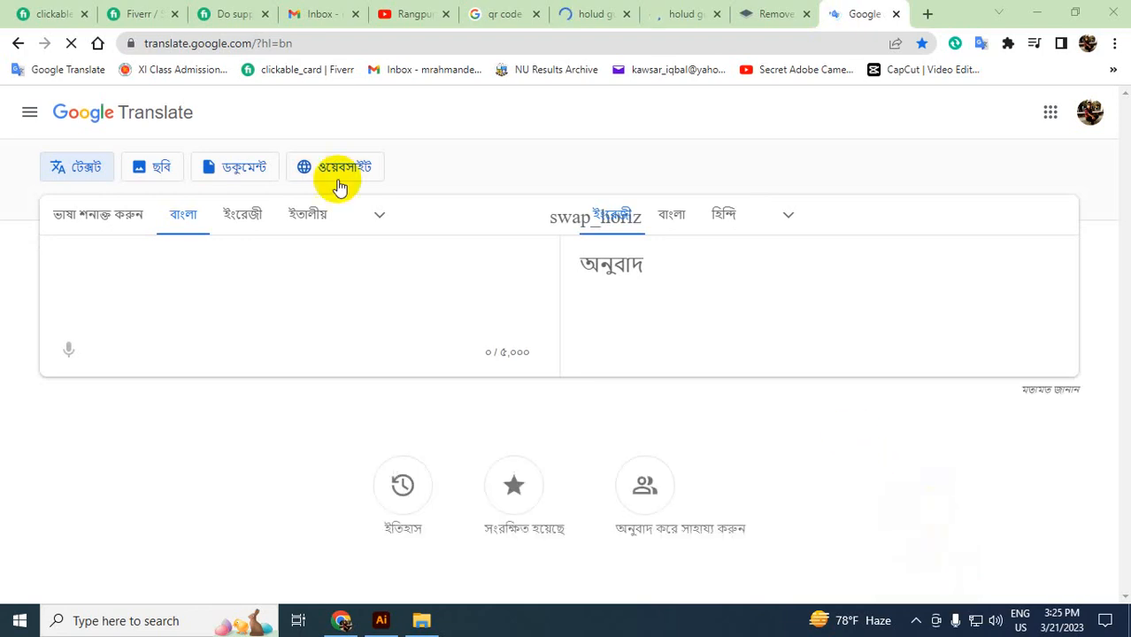
{"action": "left_click", "coordinate": [228, 259]}
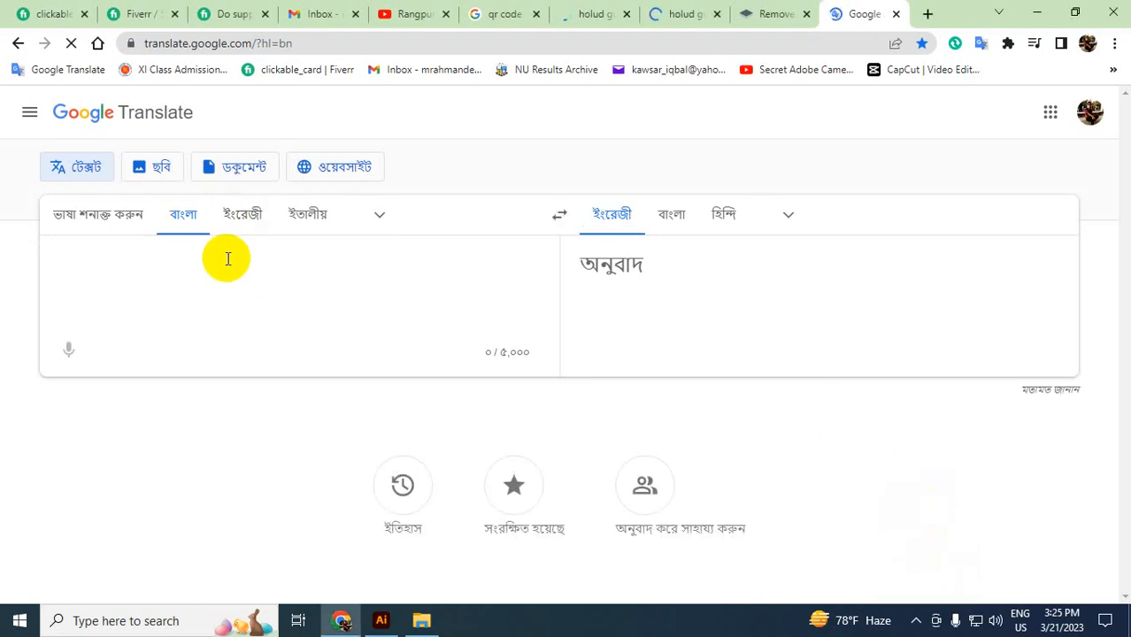
{"action": "type", "text": "হলুদ"}
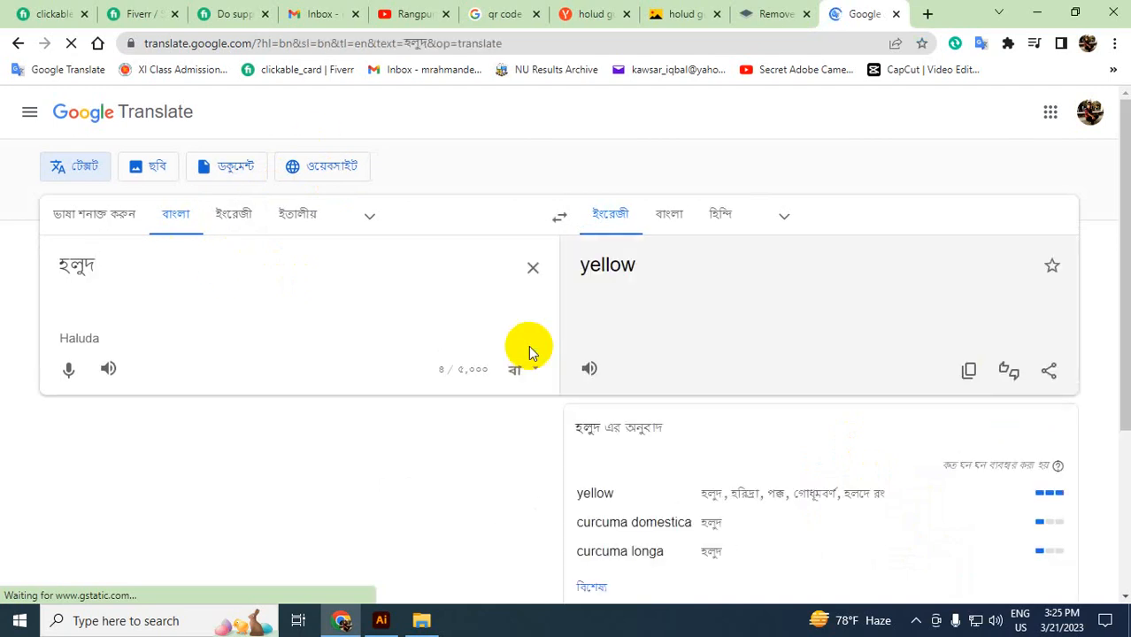
{"action": "left_click", "coordinate": [535, 269]}
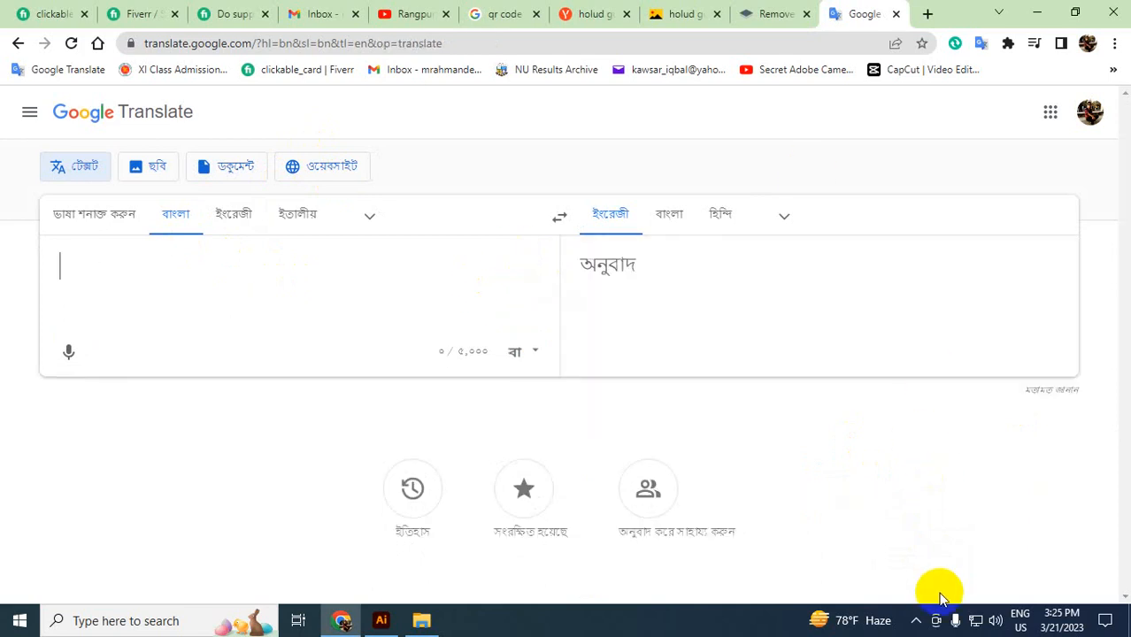
- Return to Yandex Images, set the keyboard back to English input, and replace the query with a search for "butter pic"
{"action": "left_click", "coordinate": [686, 13]}
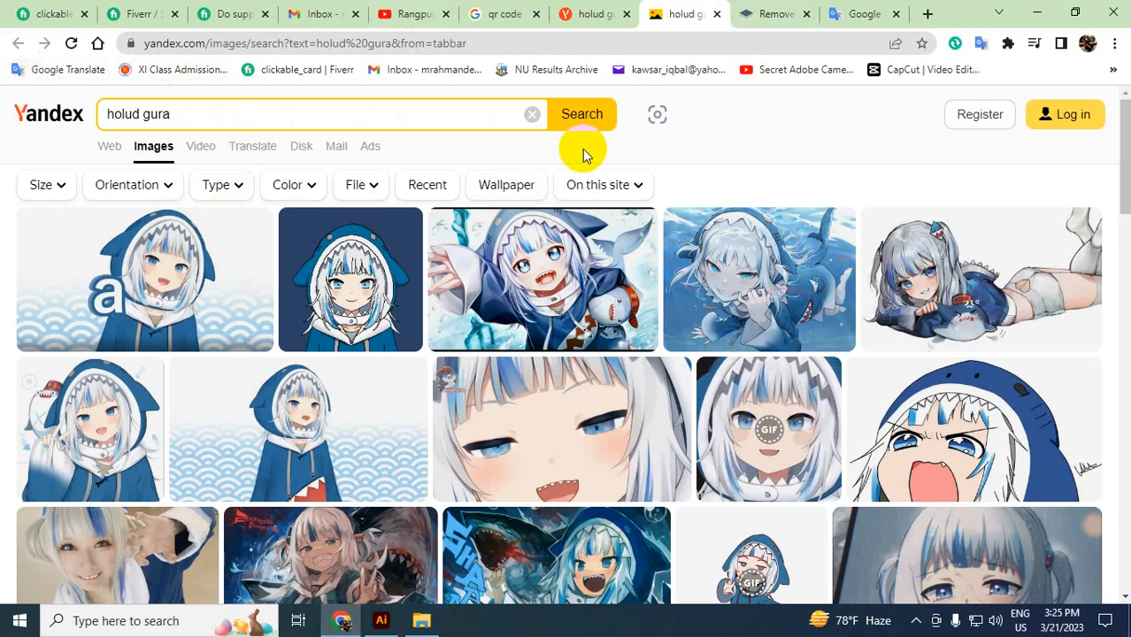
{"action": "left_click", "coordinate": [529, 124]}
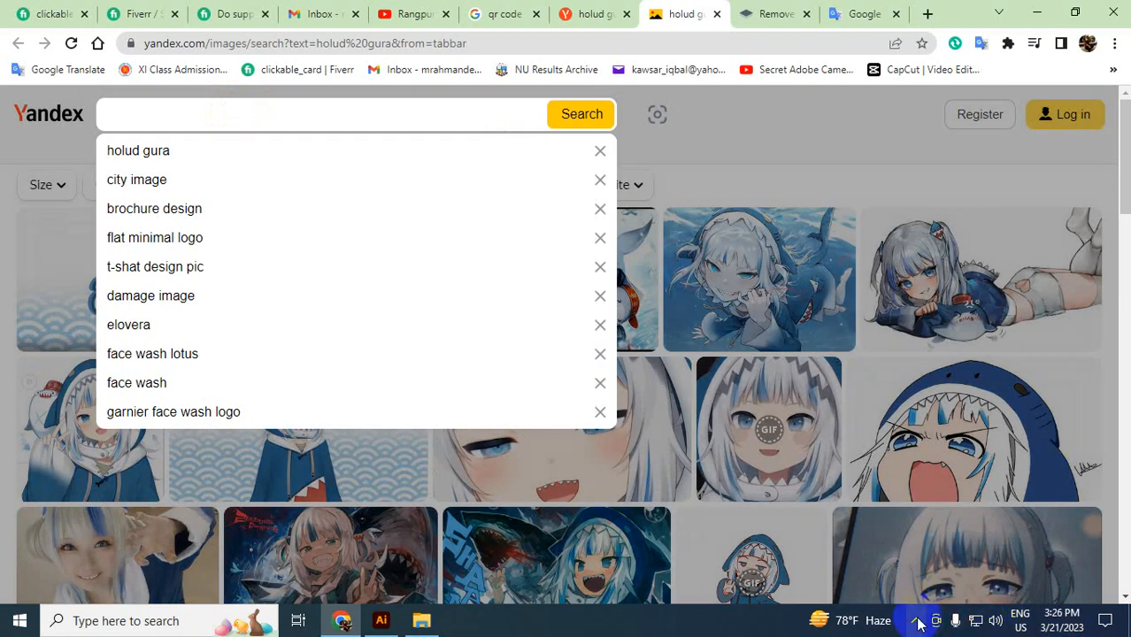
{"action": "left_click", "coordinate": [916, 621]}
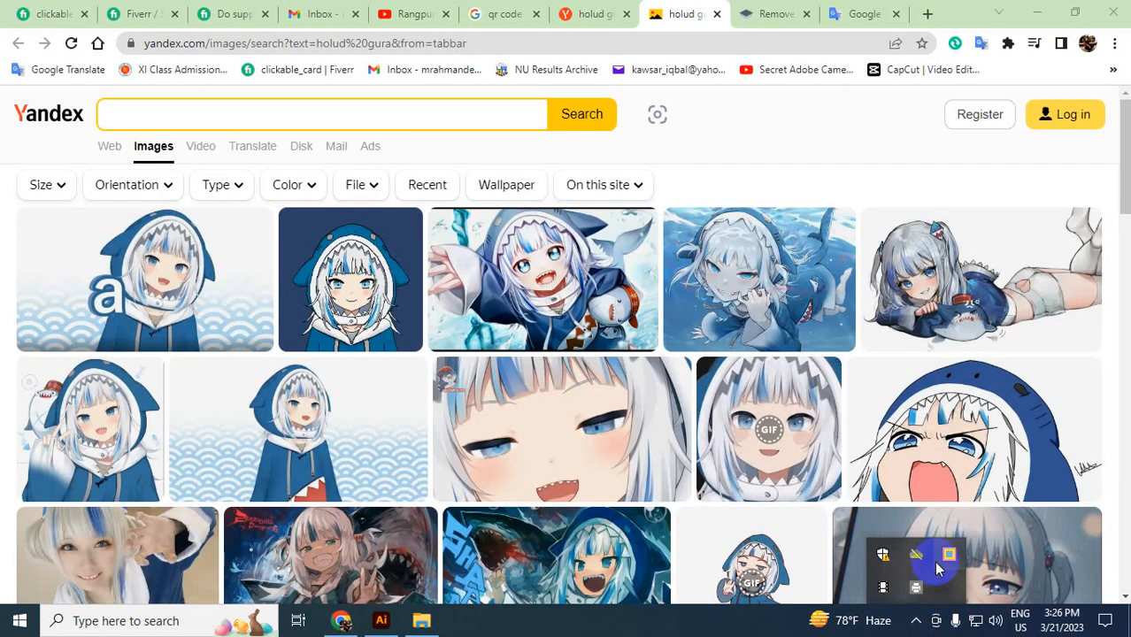
{"action": "right_click", "coordinate": [947, 555]}
{"action": "left_click", "coordinate": [877, 497]}
{"action": "left_click", "coordinate": [381, 116]}
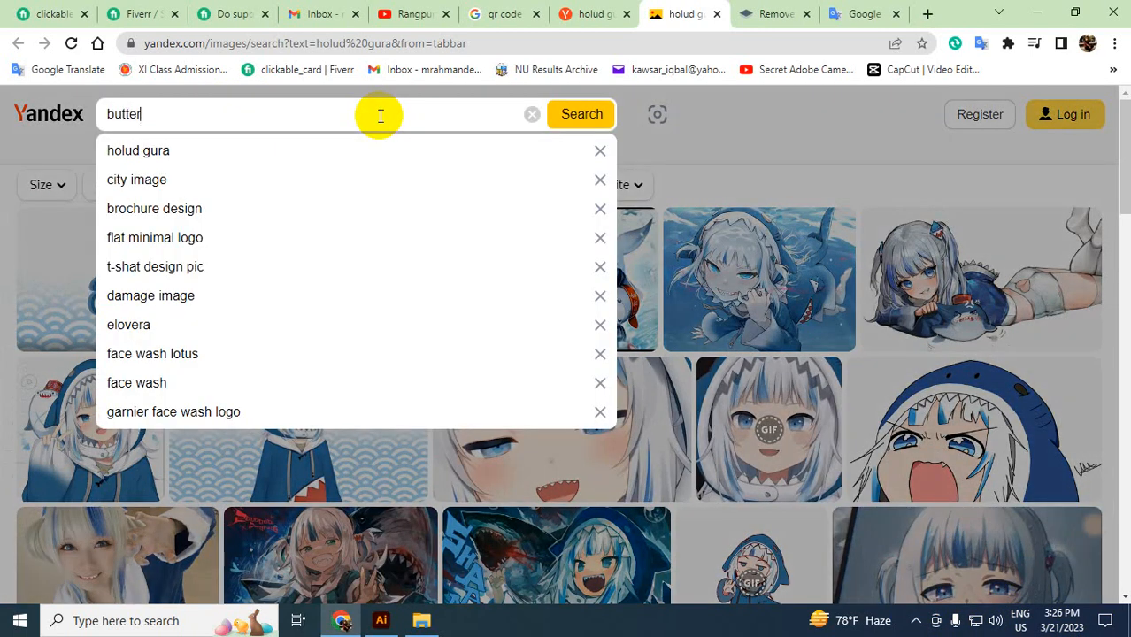
{"action": "type", "text": "butter pic"}
{"action": "key", "text": "Return"}
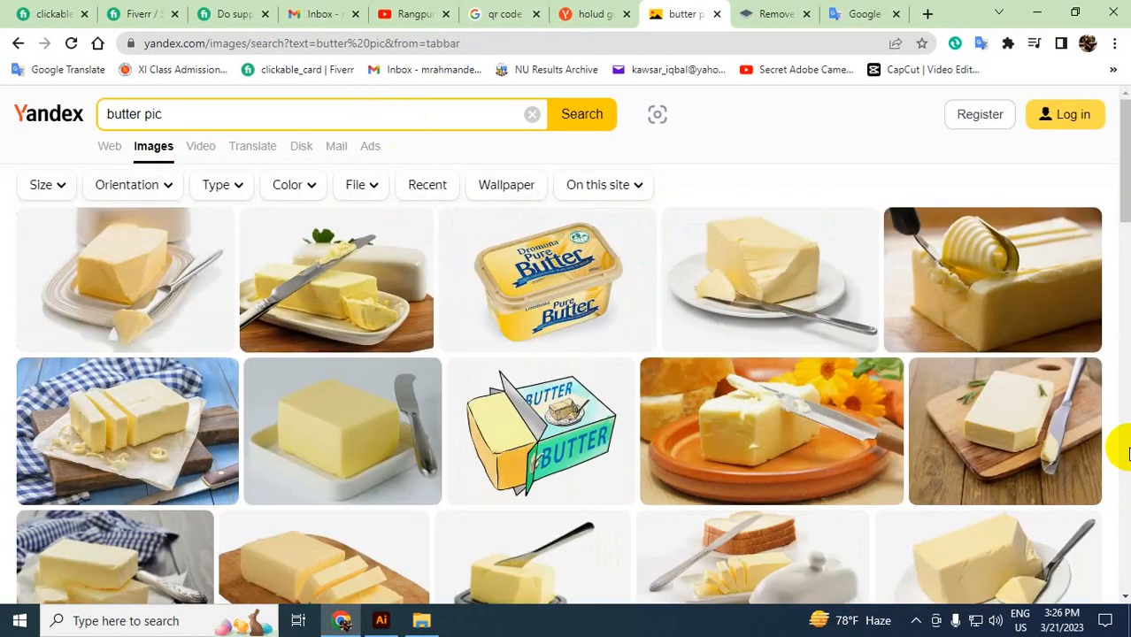
- Find the picture of three butter rolls with green leaves in the results and open its 2000×1756 version
{"action": "scroll", "coordinate": [1117, 341], "scroll_direction": "down", "scroll_amount": 5}
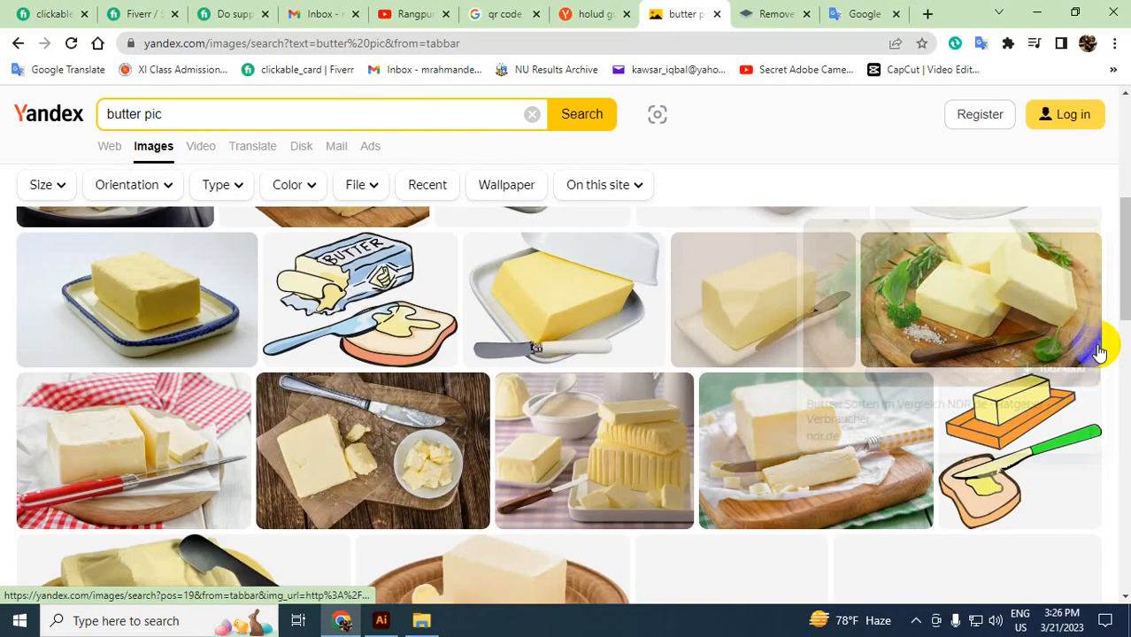
{"action": "scroll", "coordinate": [1113, 354], "scroll_direction": "down", "scroll_amount": 4}
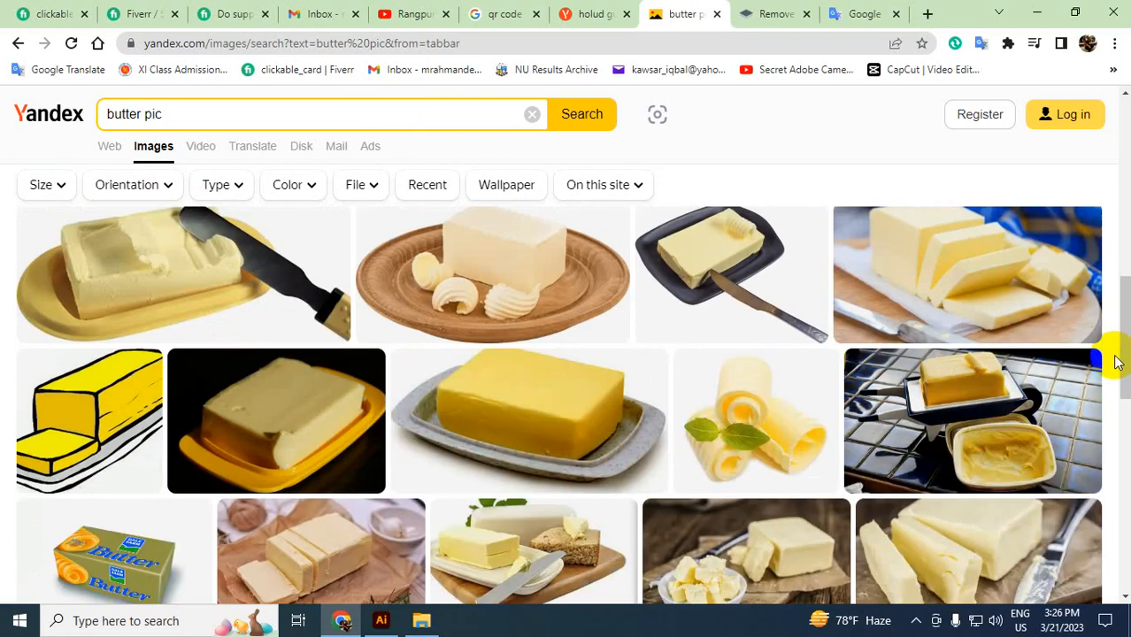
{"action": "scroll", "coordinate": [1117, 359], "scroll_direction": "down", "scroll_amount": 1}
{"action": "left_click", "coordinate": [743, 333]}
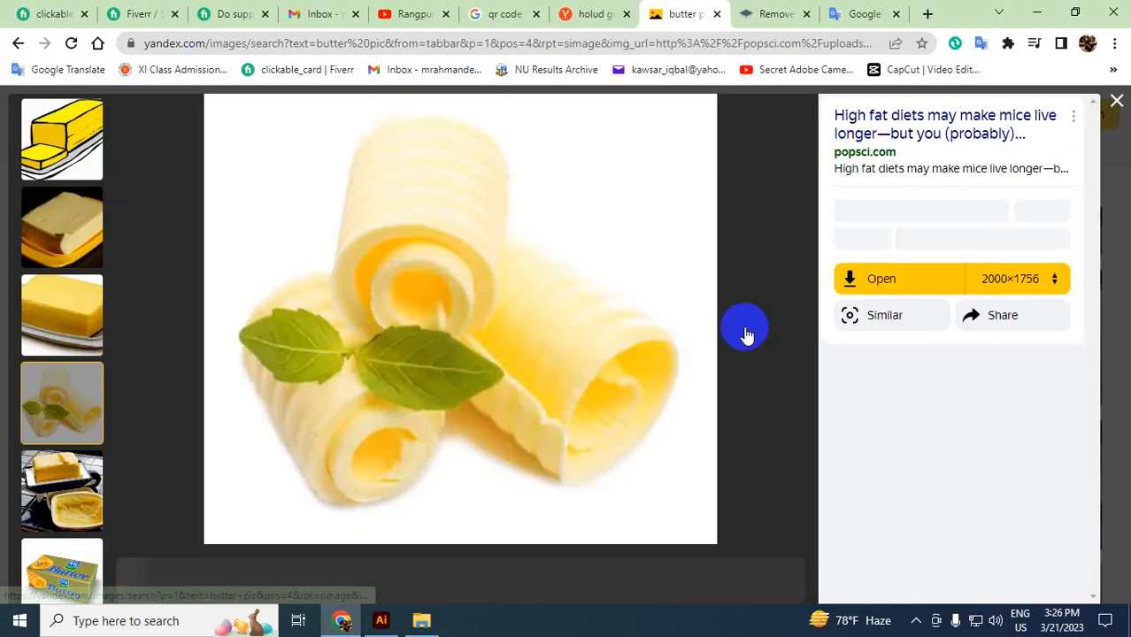
{"action": "left_click", "coordinate": [888, 287]}
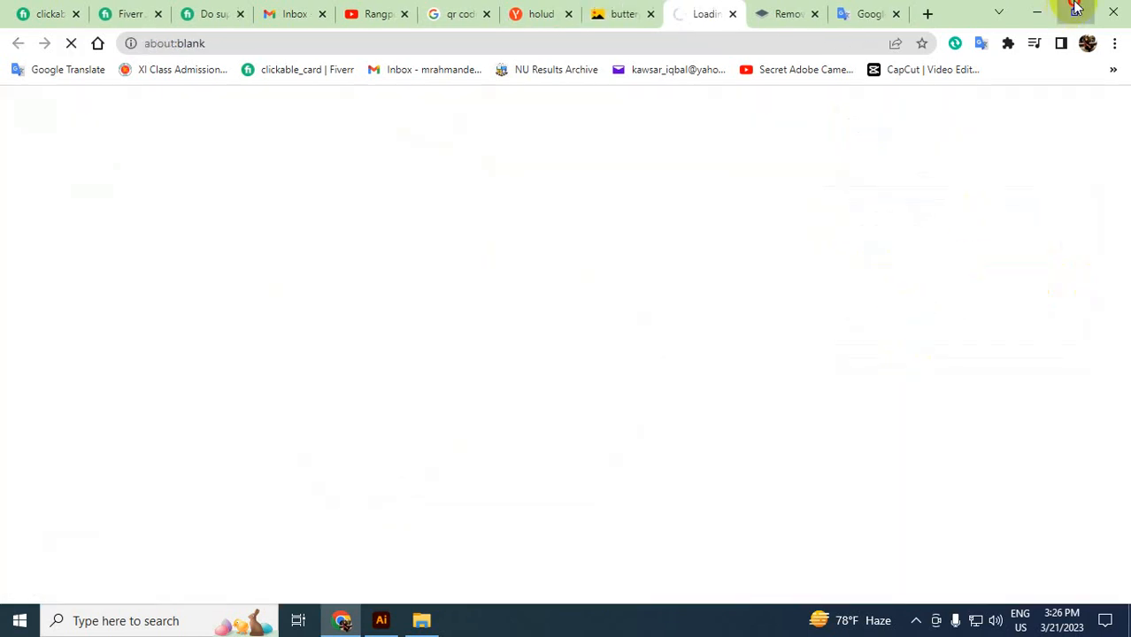
- Try to save the butter roll picture to the desktop from a reduced browser window, and restore the window to full size
{"action": "left_click", "coordinate": [1075, 9]}
{"action": "left_click", "coordinate": [1073, 8]}
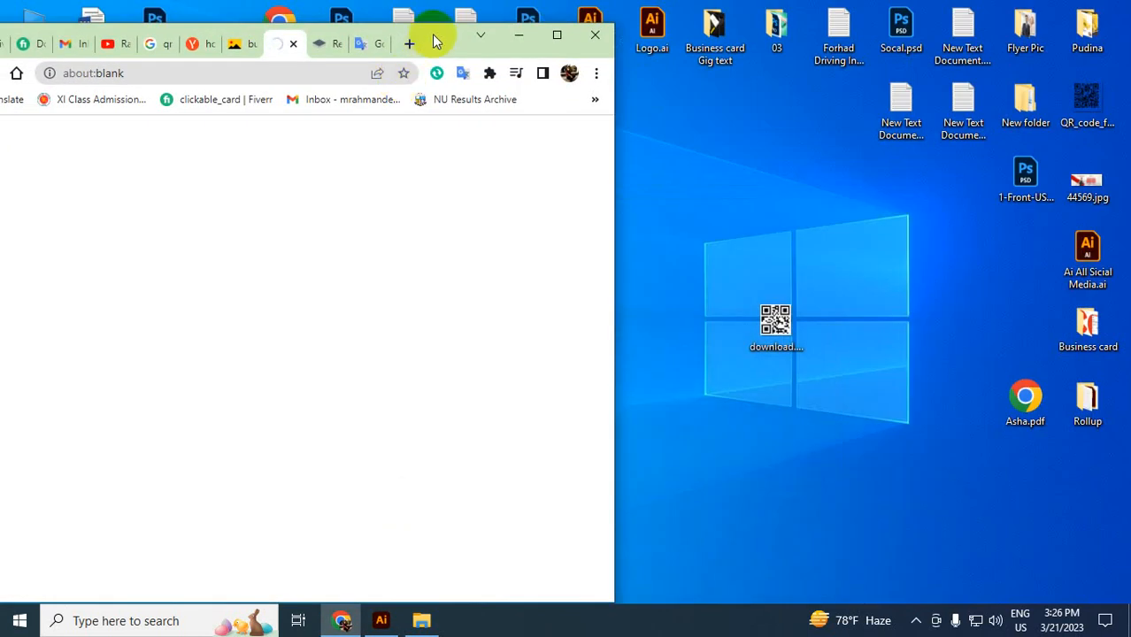
{"action": "left_click_drag", "start_coordinate": [434, 38], "coordinate": [493, 16]}
{"action": "right_click", "coordinate": [750, 83]}
{"action": "left_click", "coordinate": [782, 129]}
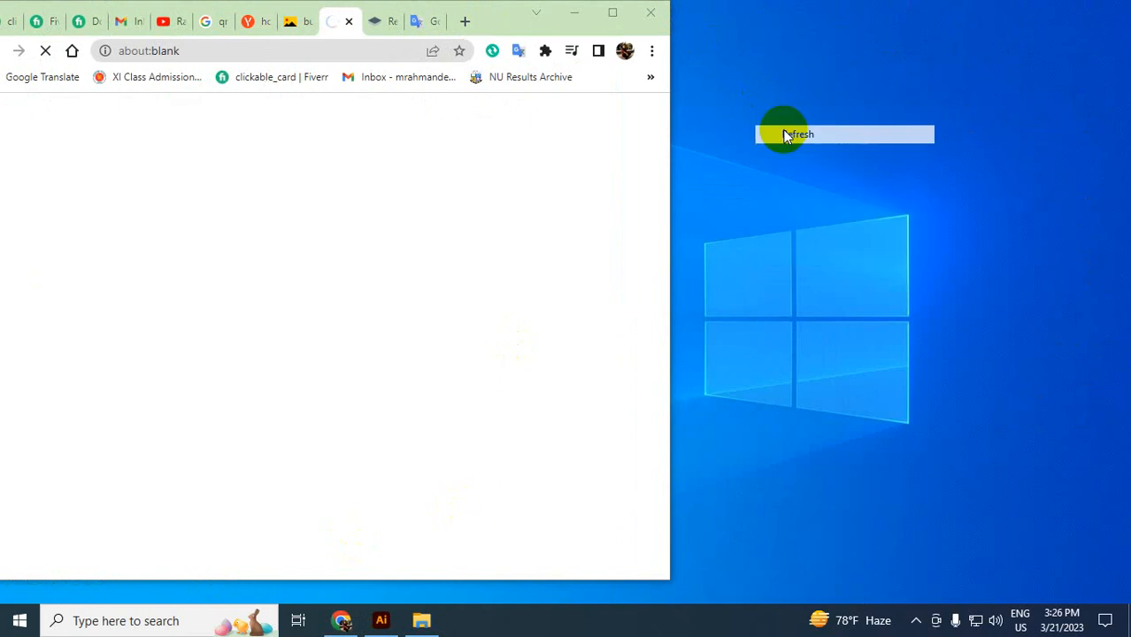
{"action": "left_click", "coordinate": [612, 12]}
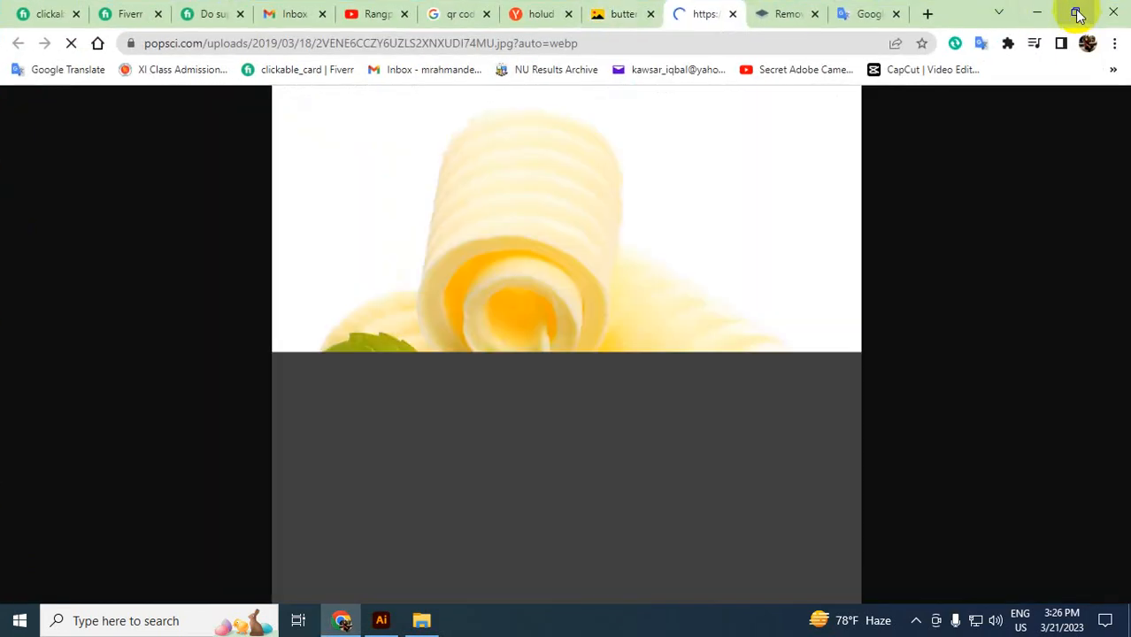
{"action": "left_click", "coordinate": [1072, 16]}
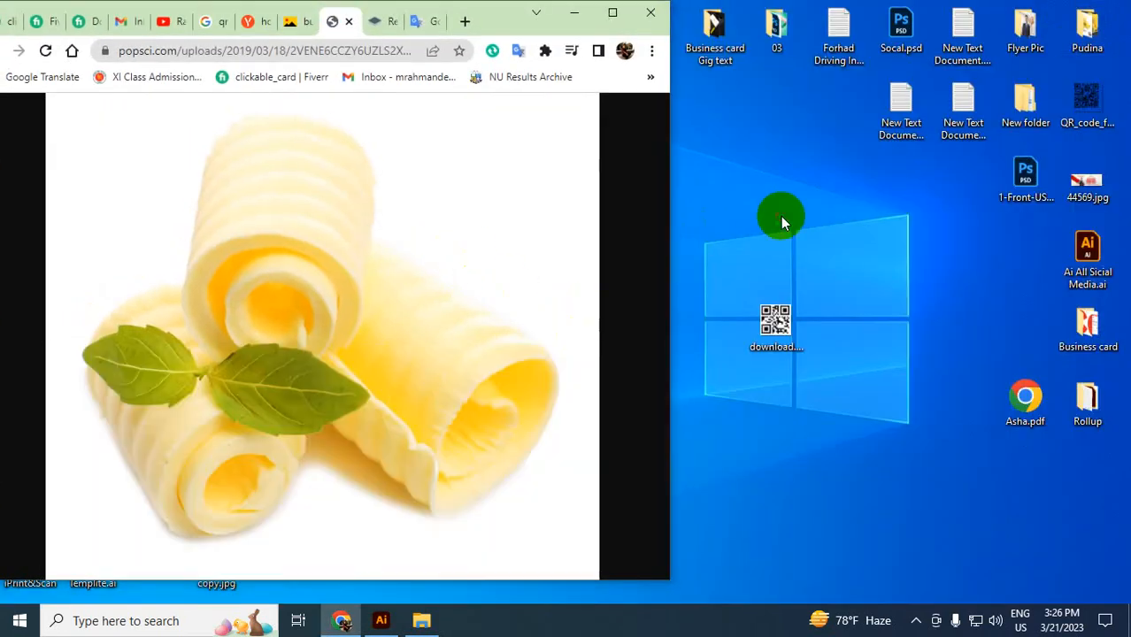
{"action": "left_click_drag", "start_coordinate": [781, 216], "coordinate": [777, 212]}
{"action": "key", "text": "Delete"}
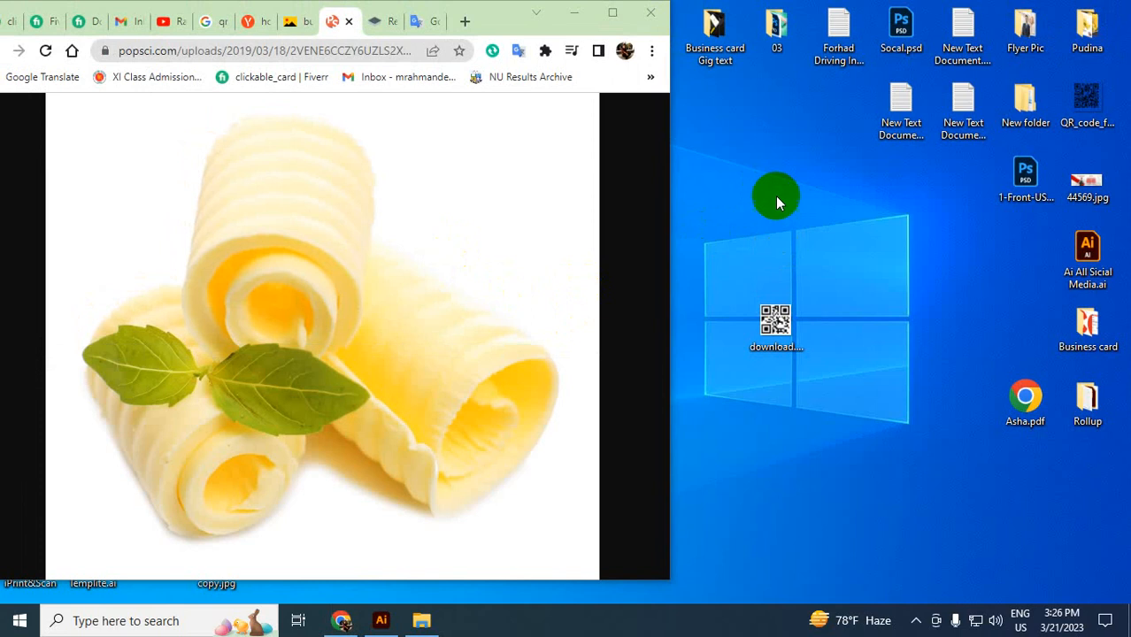
{"action": "left_click", "coordinate": [611, 14]}
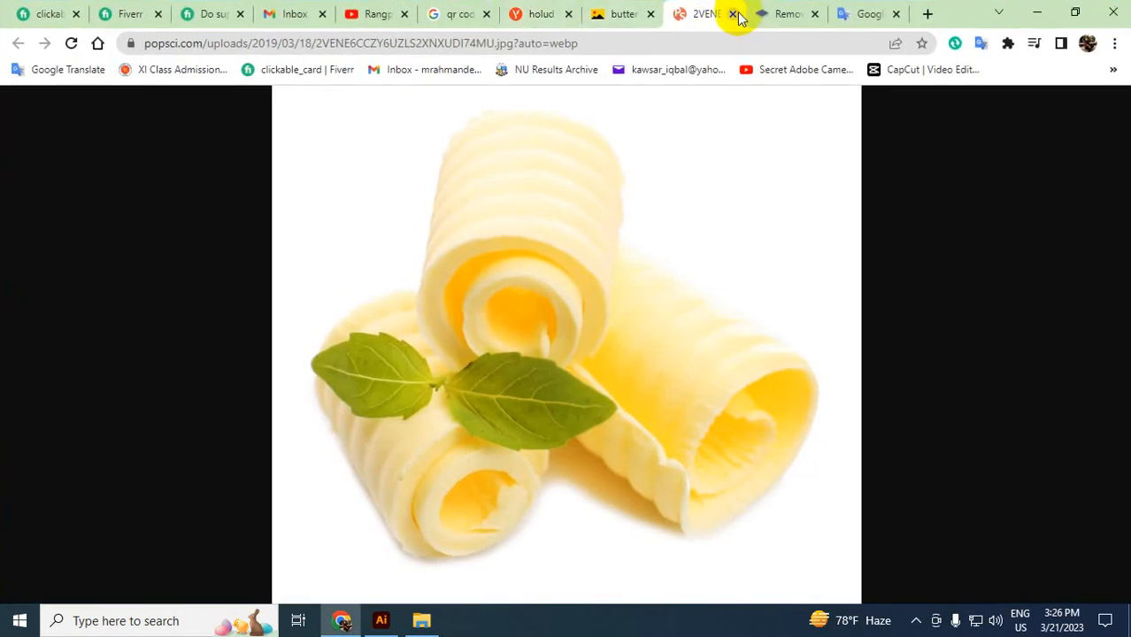
- Close the full-size butter roll picture and preview the related image of butter curls in a glass bowl with a daisy
{"action": "left_click", "coordinate": [732, 14]}
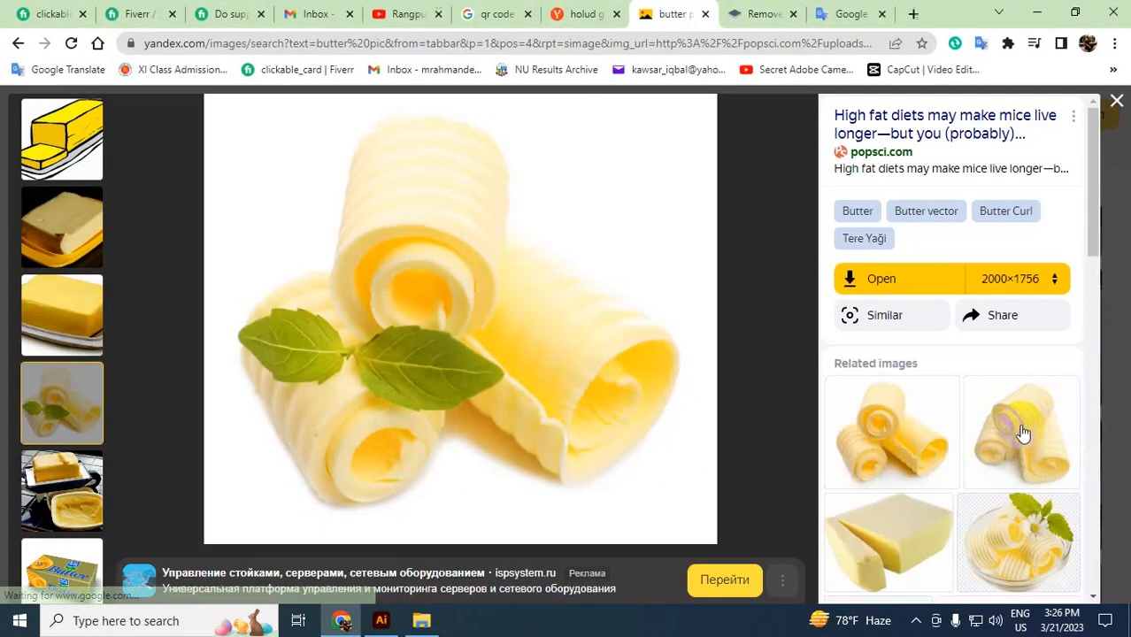
{"action": "scroll", "coordinate": [1023, 424], "scroll_direction": "down", "scroll_amount": 3}
{"action": "scroll", "coordinate": [1010, 472], "scroll_direction": "up", "scroll_amount": 5}
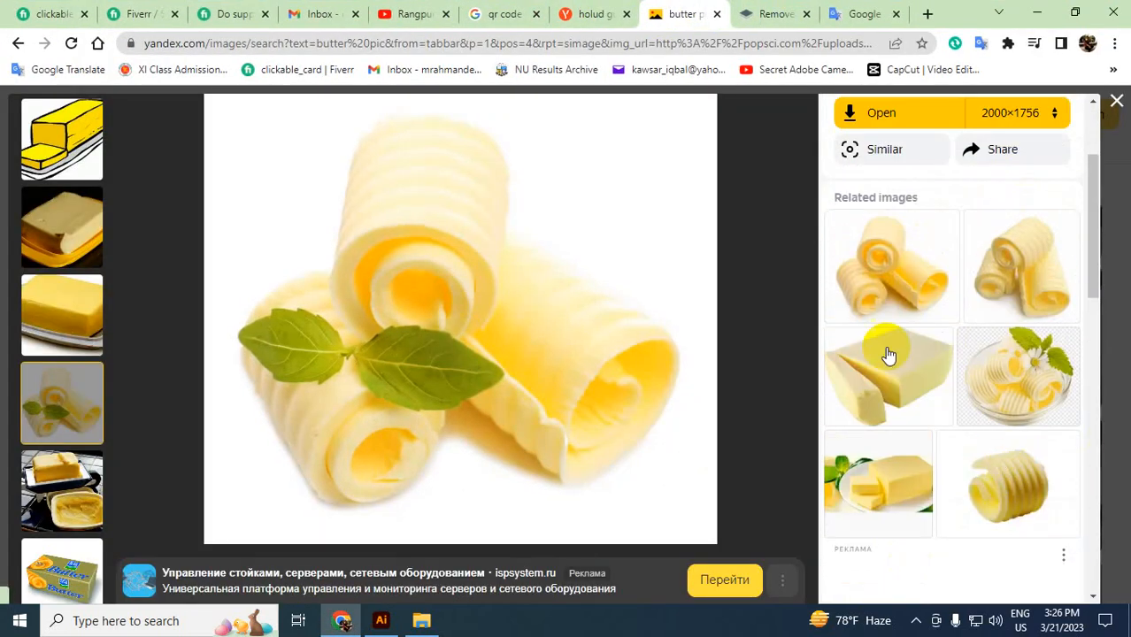
{"action": "scroll", "coordinate": [1018, 341], "scroll_direction": "down", "scroll_amount": 5}
{"action": "scroll", "coordinate": [1022, 354], "scroll_direction": "up", "scroll_amount": 3}
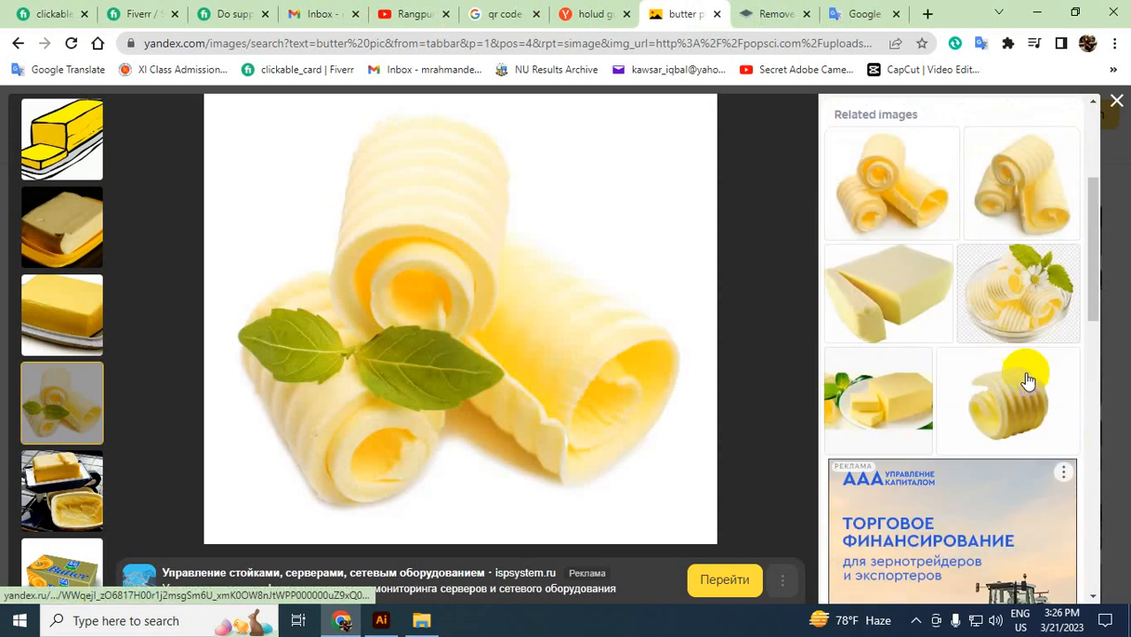
{"action": "left_click", "coordinate": [1026, 301]}
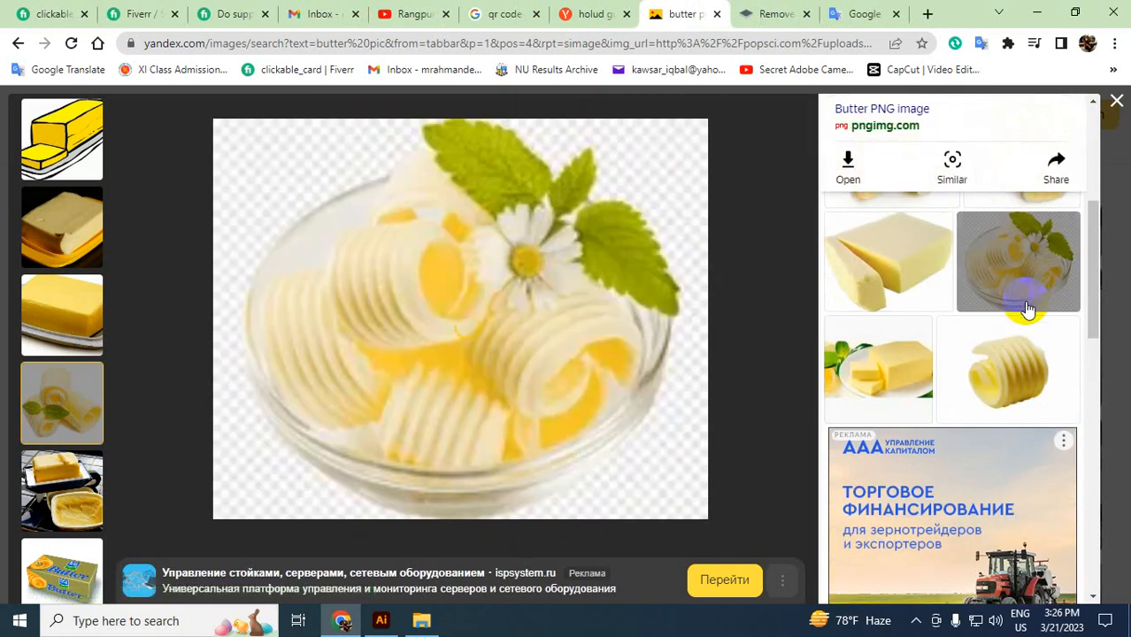
- Open the full-size glass bowl butter picture, refresh the desktop beside the reduced browser window, and restore the window to full size
{"action": "left_click", "coordinate": [848, 175]}
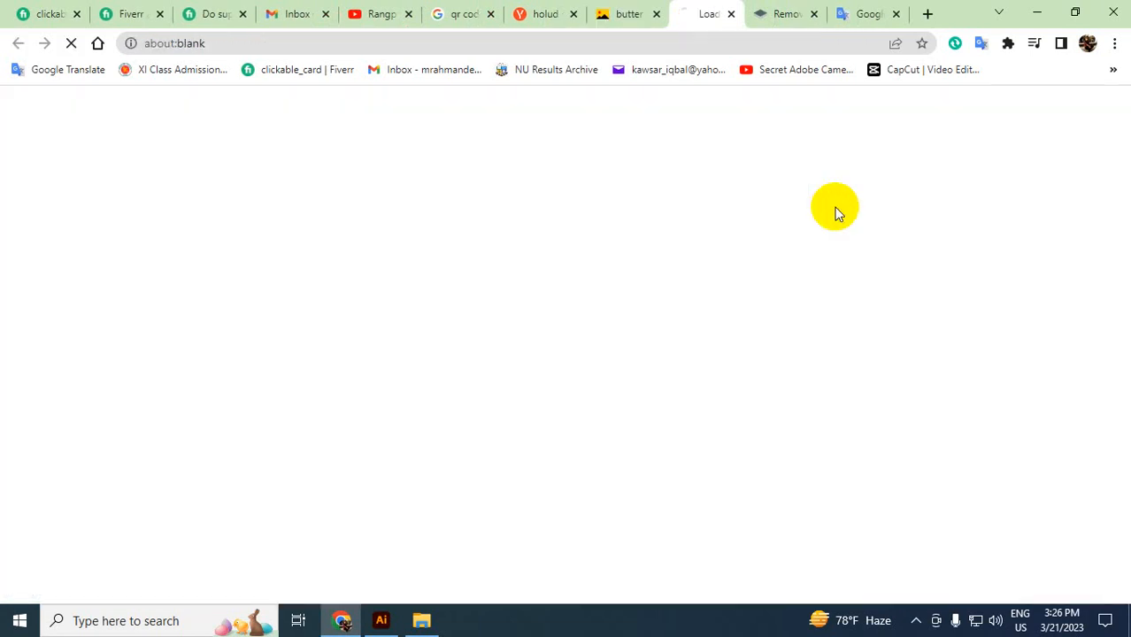
{"action": "left_click", "coordinate": [1076, 12]}
{"action": "right_click", "coordinate": [748, 116]}
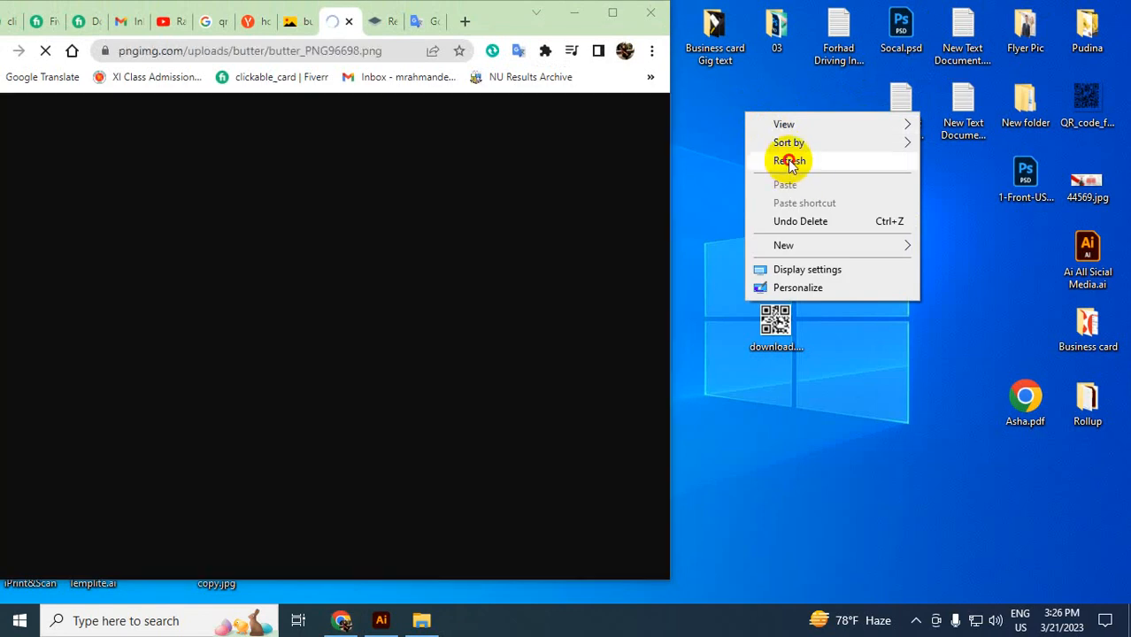
{"action": "left_click", "coordinate": [790, 161]}
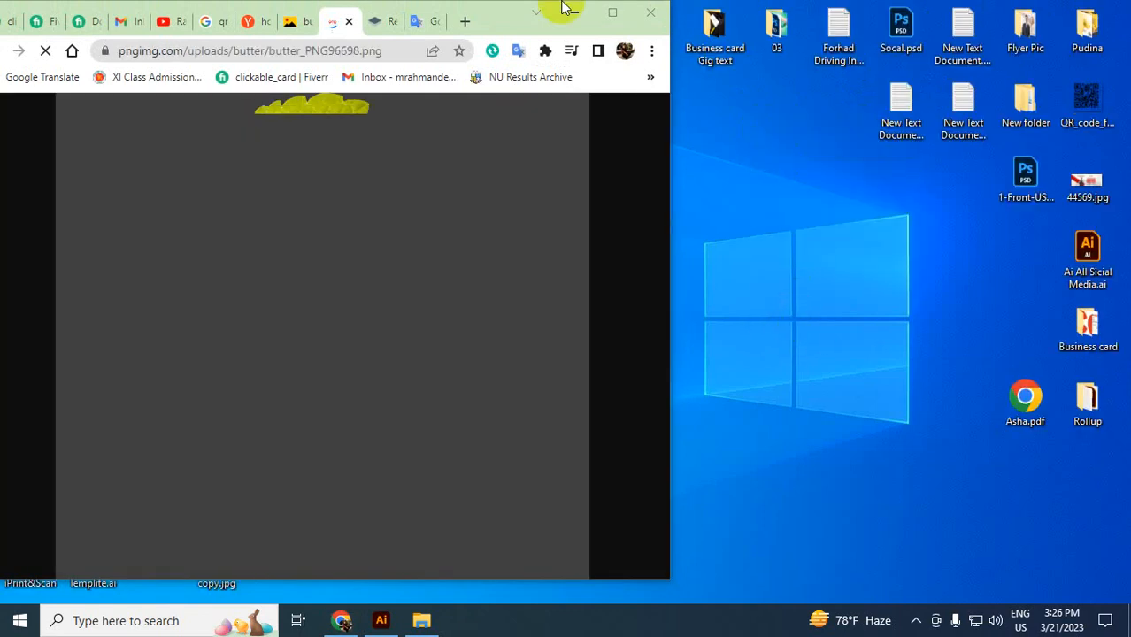
{"action": "mouse_move", "coordinate": [424, 27]}
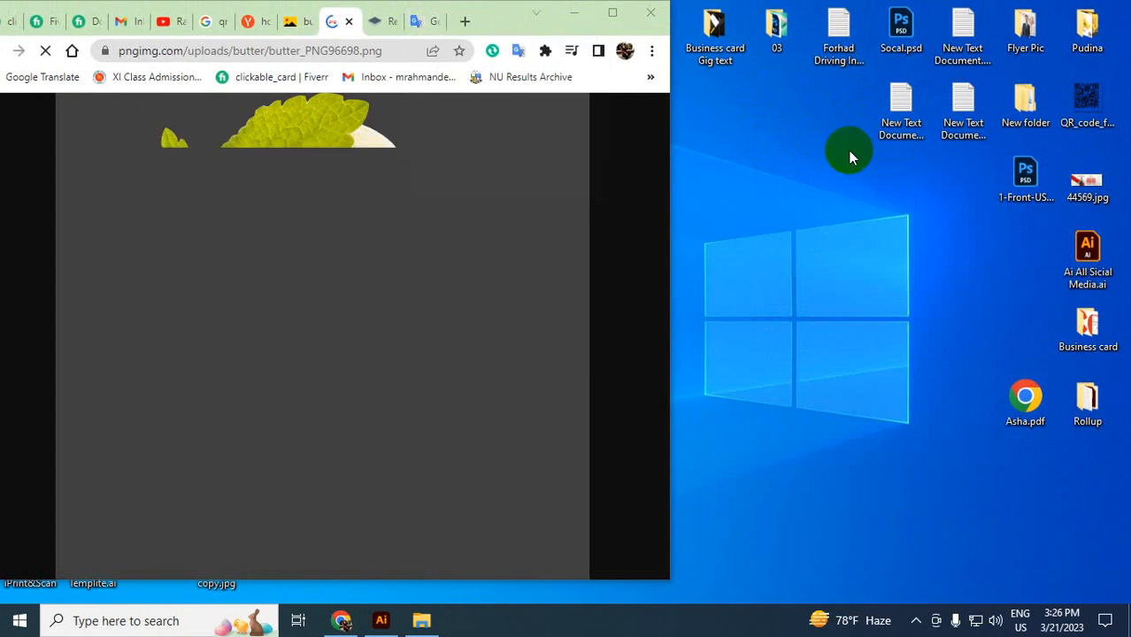
{"action": "left_click", "coordinate": [613, 13]}
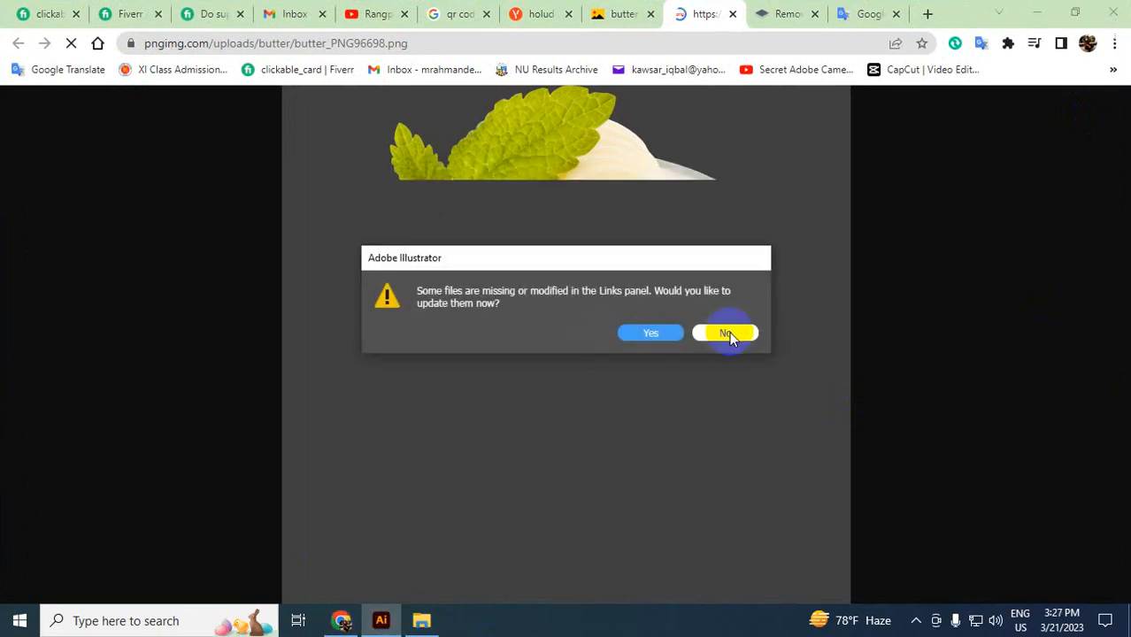
- Update the modified links in Illustrator, ignore the missing download.png, view the label document, and return to the browser
{"action": "left_click", "coordinate": [660, 332]}
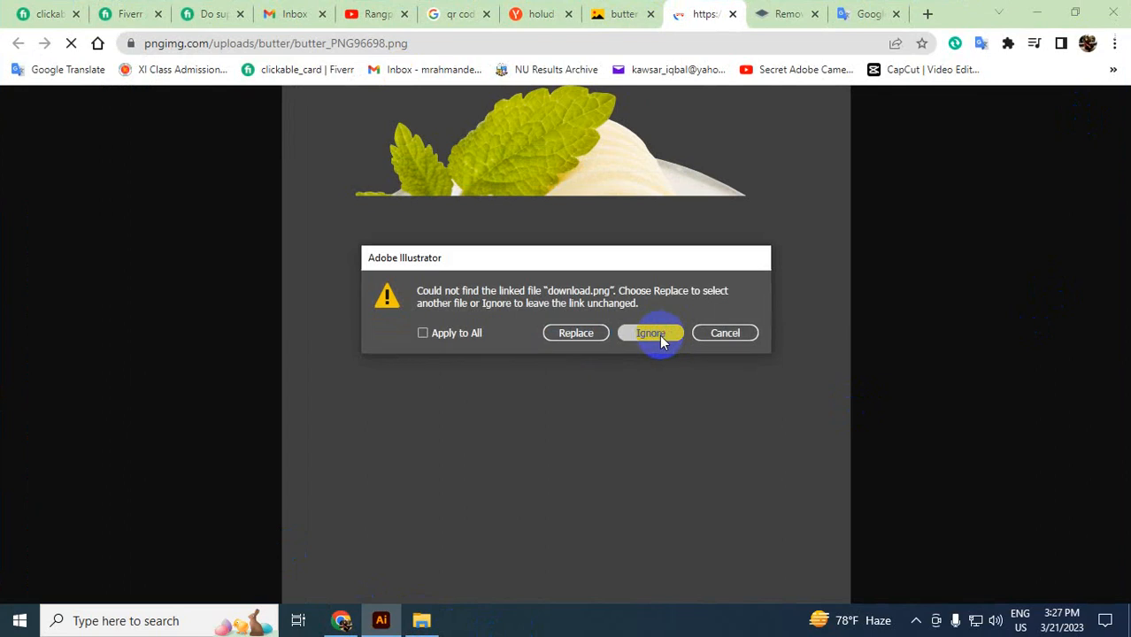
{"action": "left_click", "coordinate": [659, 334]}
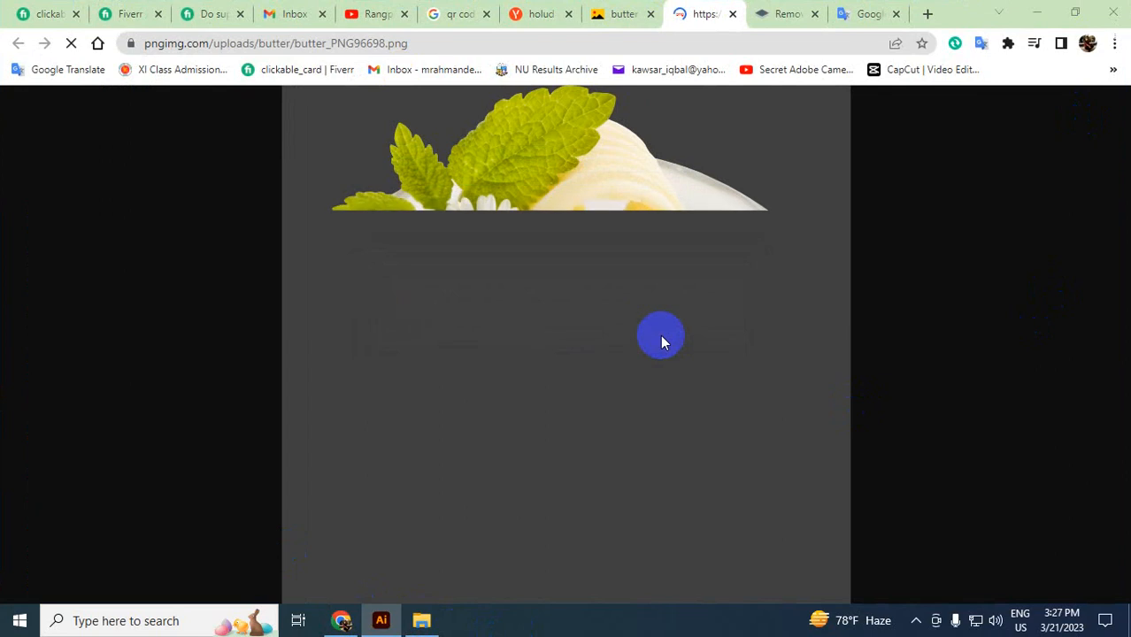
{"action": "left_click", "coordinate": [1036, 13]}
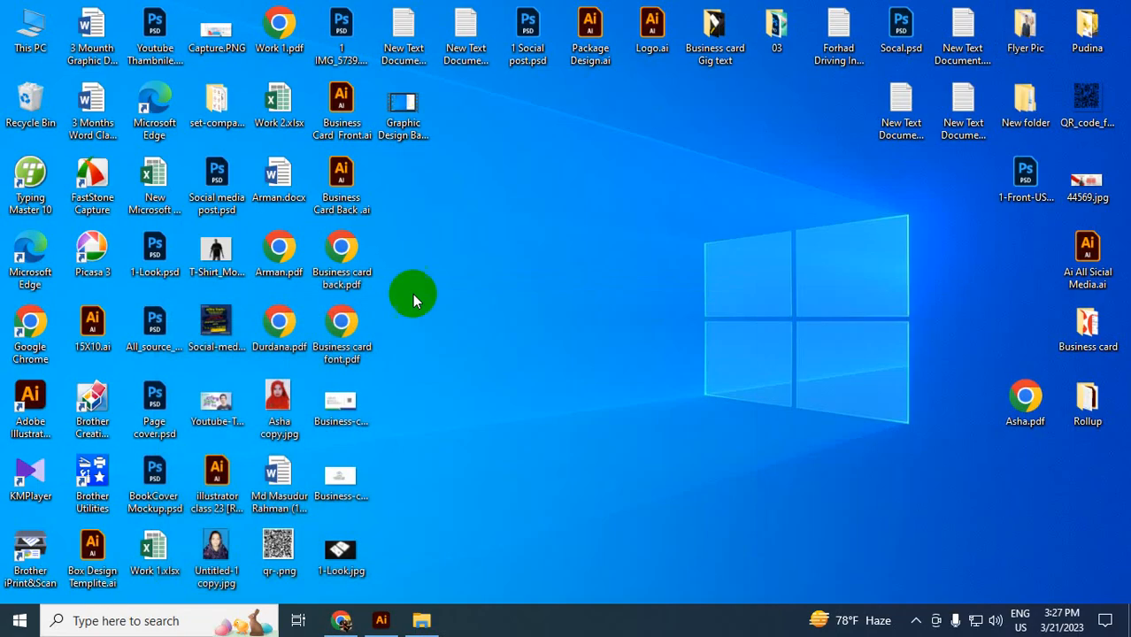
{"action": "left_click", "coordinate": [382, 622]}
{"action": "left_click", "coordinate": [576, 301]}
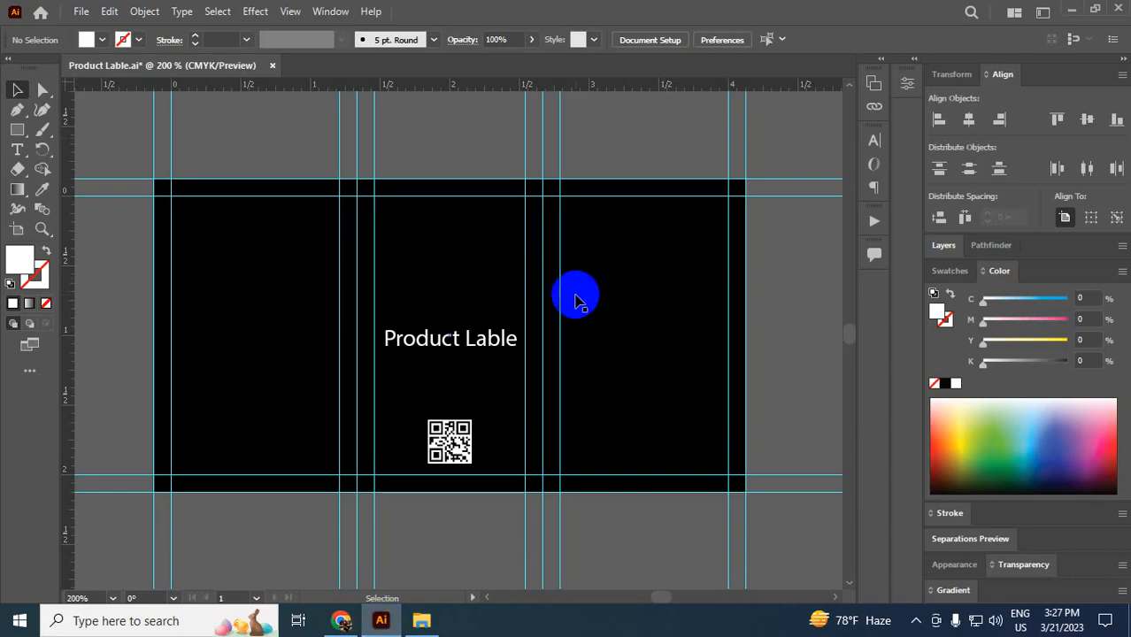
{"action": "left_click", "coordinate": [1075, 8]}
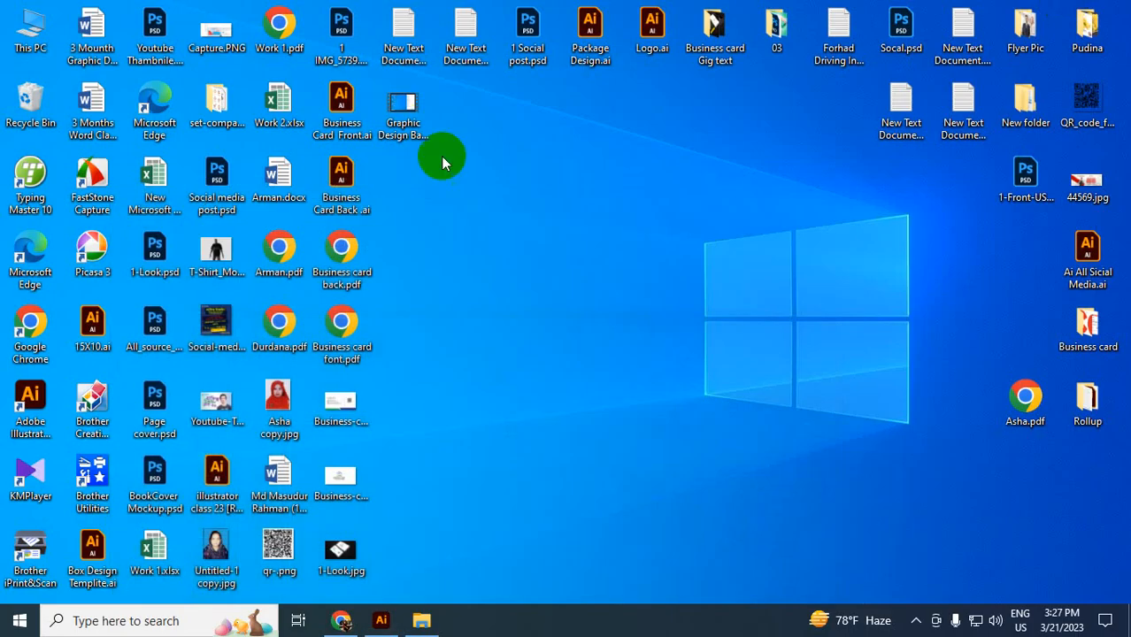
{"action": "left_click", "coordinate": [344, 621]}
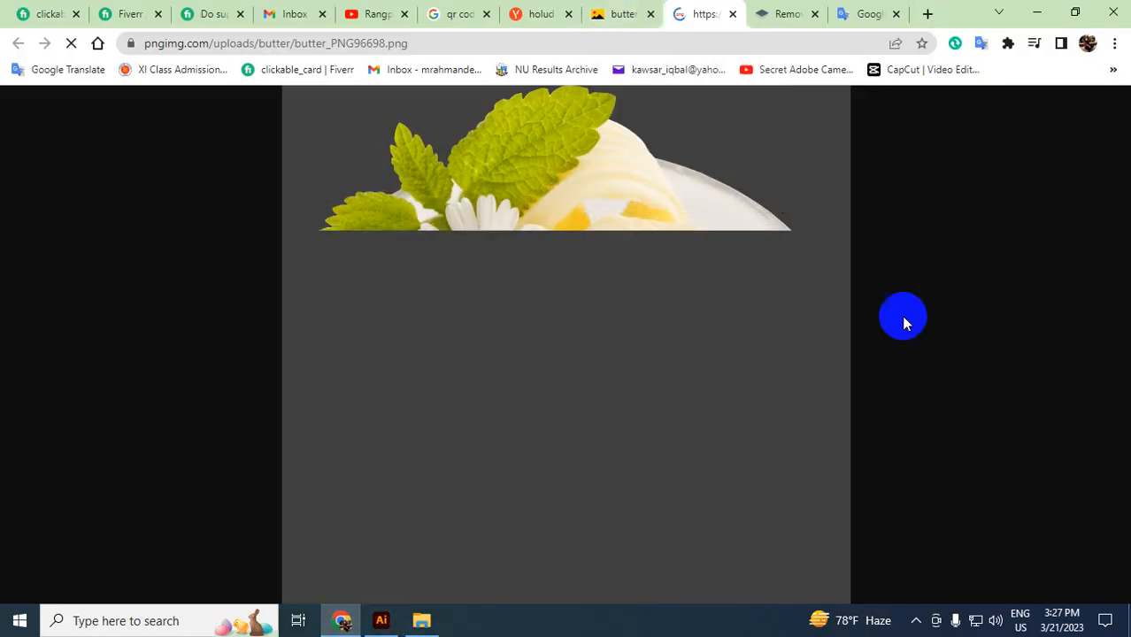
- Close the browser pages with the "holud gura" search and the QR code search
{"action": "left_click", "coordinate": [547, 11]}
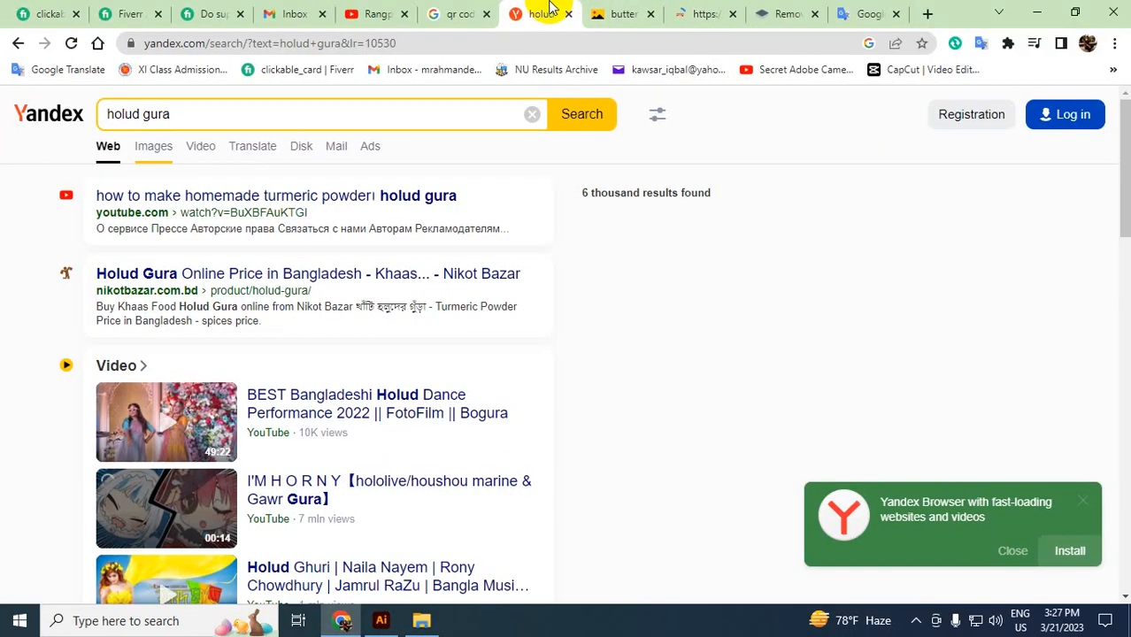
{"action": "left_click", "coordinate": [569, 15]}
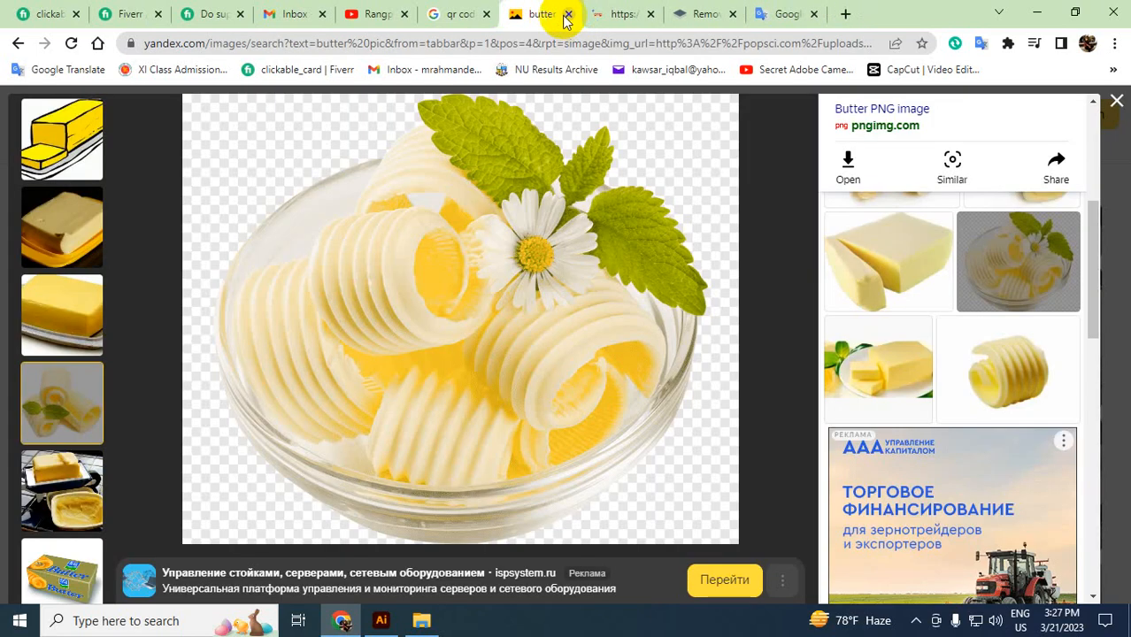
{"action": "left_click", "coordinate": [461, 13]}
{"action": "left_click", "coordinate": [487, 14]}
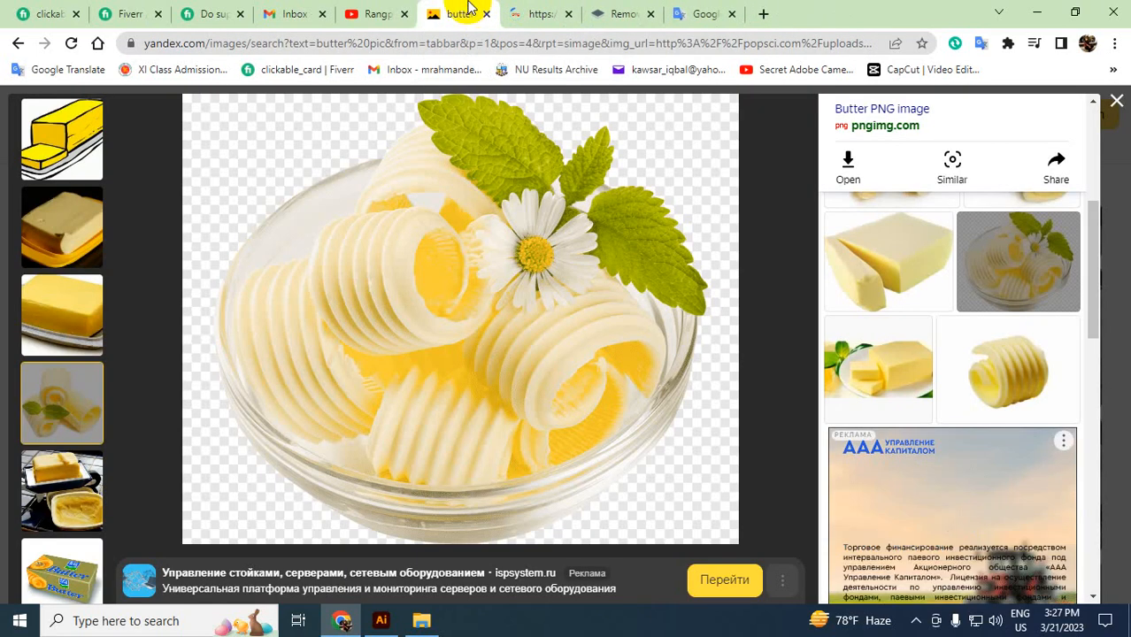
- Look through the related images of the glass bowl butter picture for other suitable butter pictures
{"action": "scroll", "coordinate": [998, 381], "scroll_direction": "down", "scroll_amount": 3}
{"action": "scroll", "coordinate": [998, 381], "scroll_direction": "down", "scroll_amount": 5}
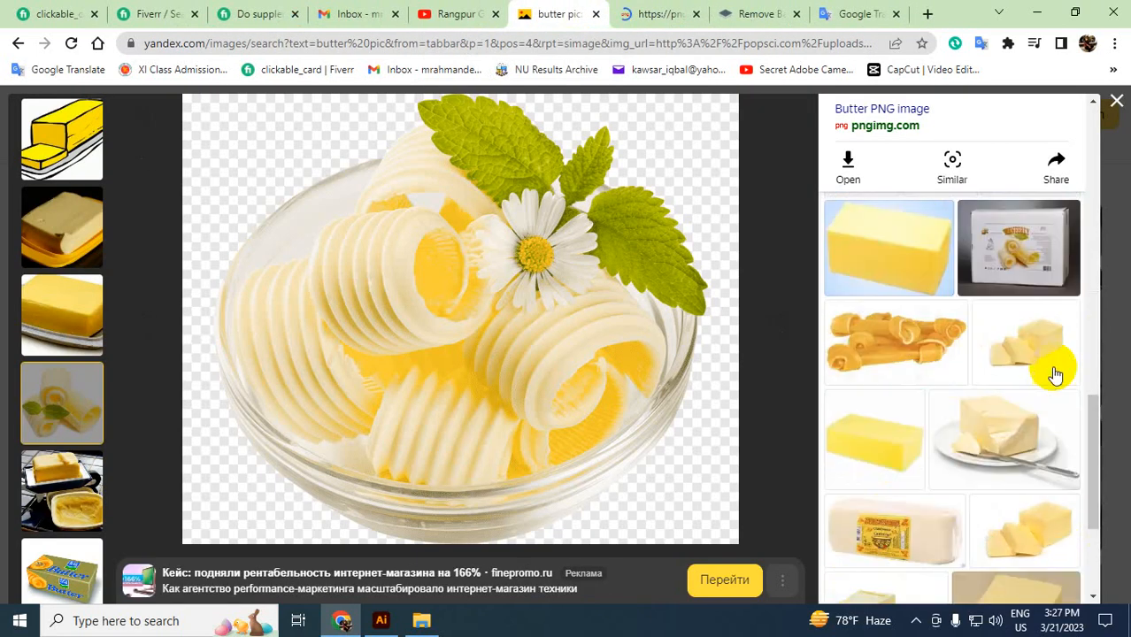
{"action": "scroll", "coordinate": [1003, 478], "scroll_direction": "up", "scroll_amount": 1}
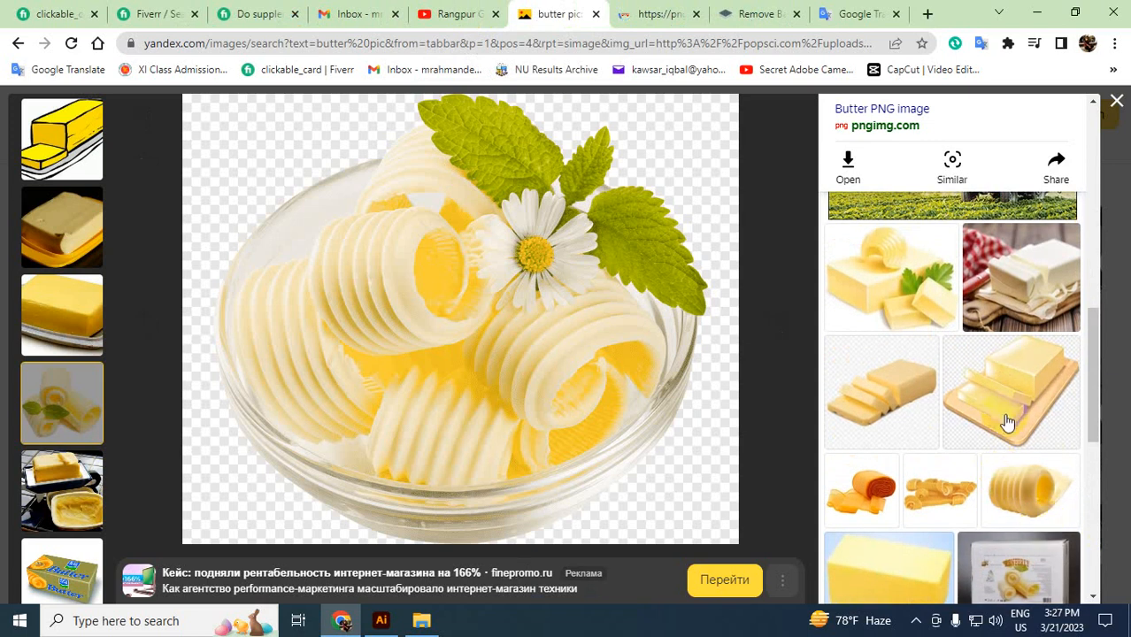
{"action": "scroll", "coordinate": [1010, 416], "scroll_direction": "down", "scroll_amount": 4}
{"action": "scroll", "coordinate": [1015, 416], "scroll_direction": "down", "scroll_amount": 6}
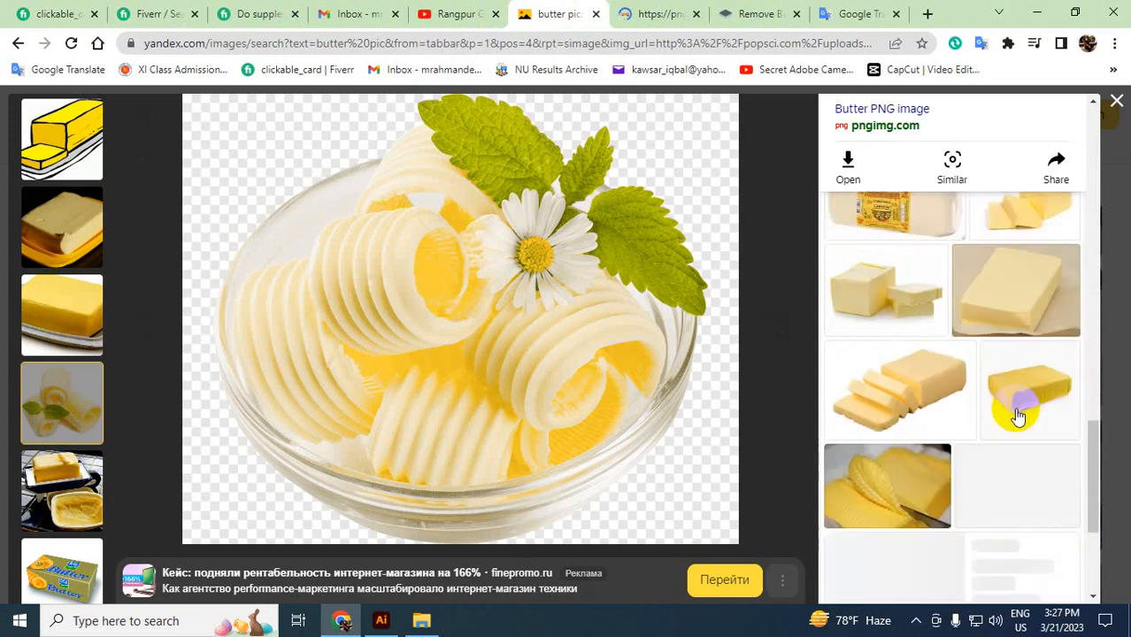
{"action": "scroll", "coordinate": [1025, 363], "scroll_direction": "up", "scroll_amount": 3}
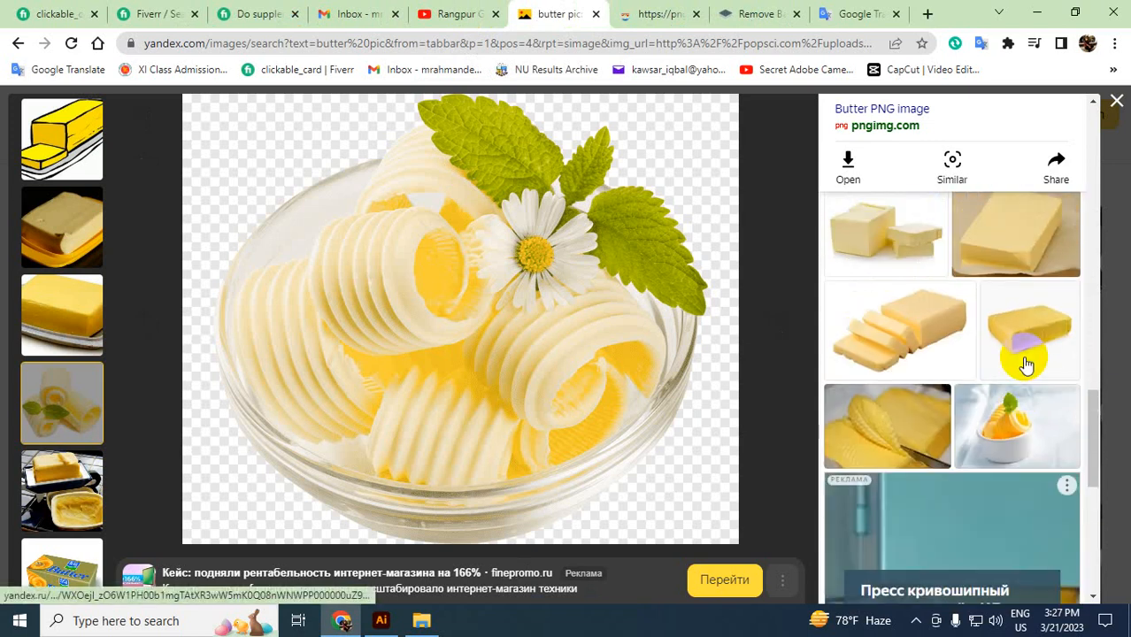
{"action": "scroll", "coordinate": [1024, 368], "scroll_direction": "down", "scroll_amount": 4}
{"action": "scroll", "coordinate": [1026, 379], "scroll_direction": "down", "scroll_amount": 3}
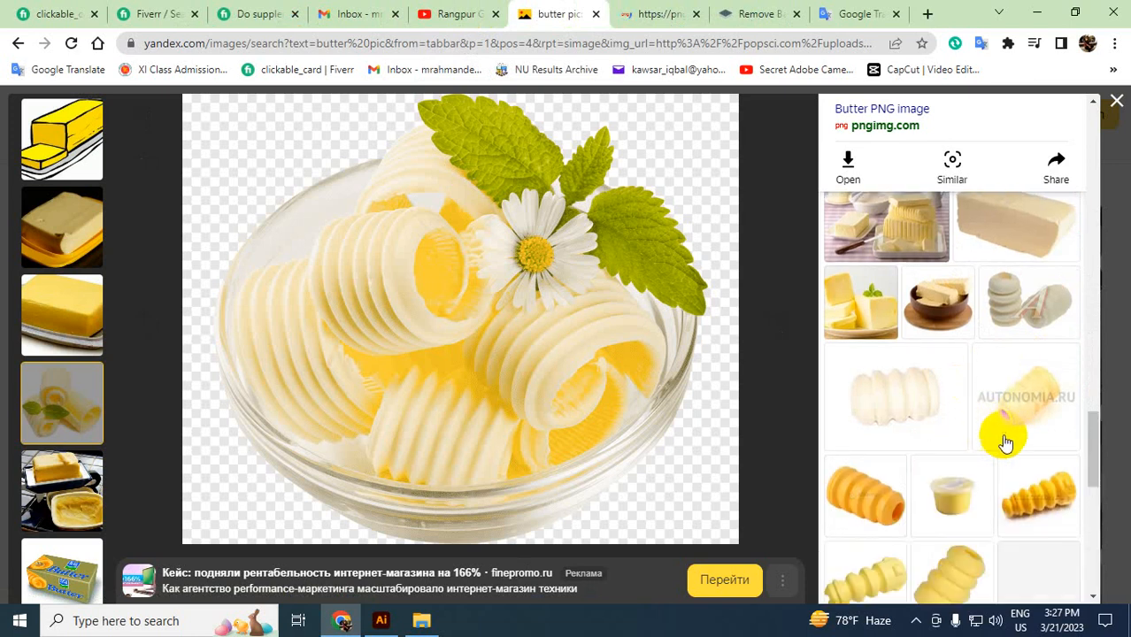
- Try to save the partly loaded butter bowl picture to the desktop from a reduced browser window, and restore the window to full size
{"action": "left_click", "coordinate": [650, 11]}
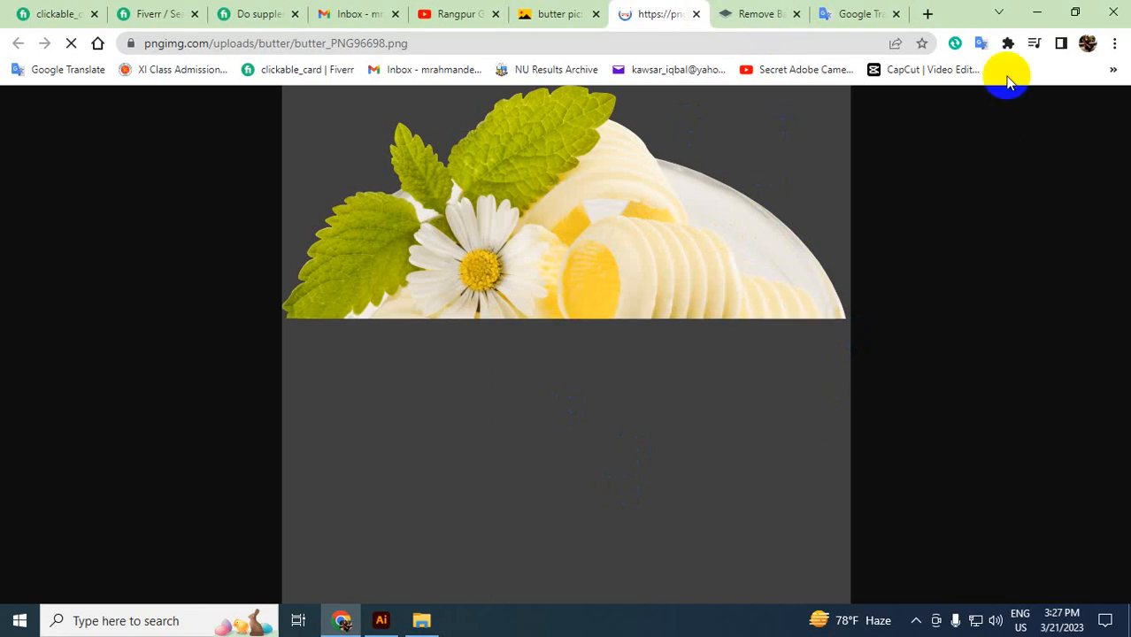
{"action": "left_click", "coordinate": [1078, 11]}
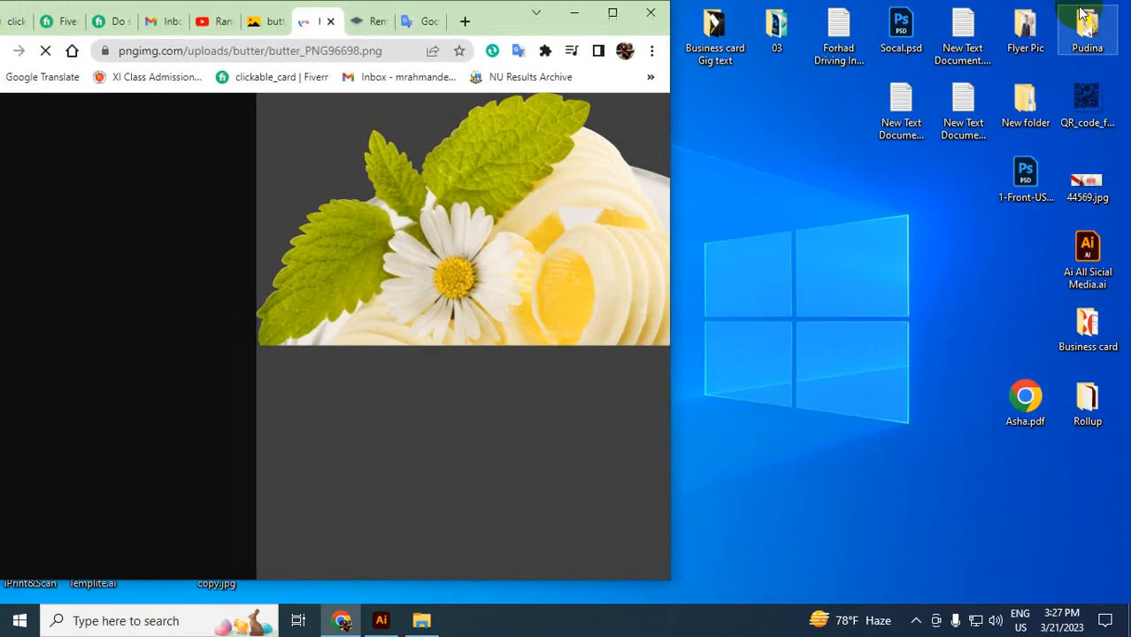
{"action": "left_click_drag", "start_coordinate": [467, 199], "coordinate": [759, 232]}
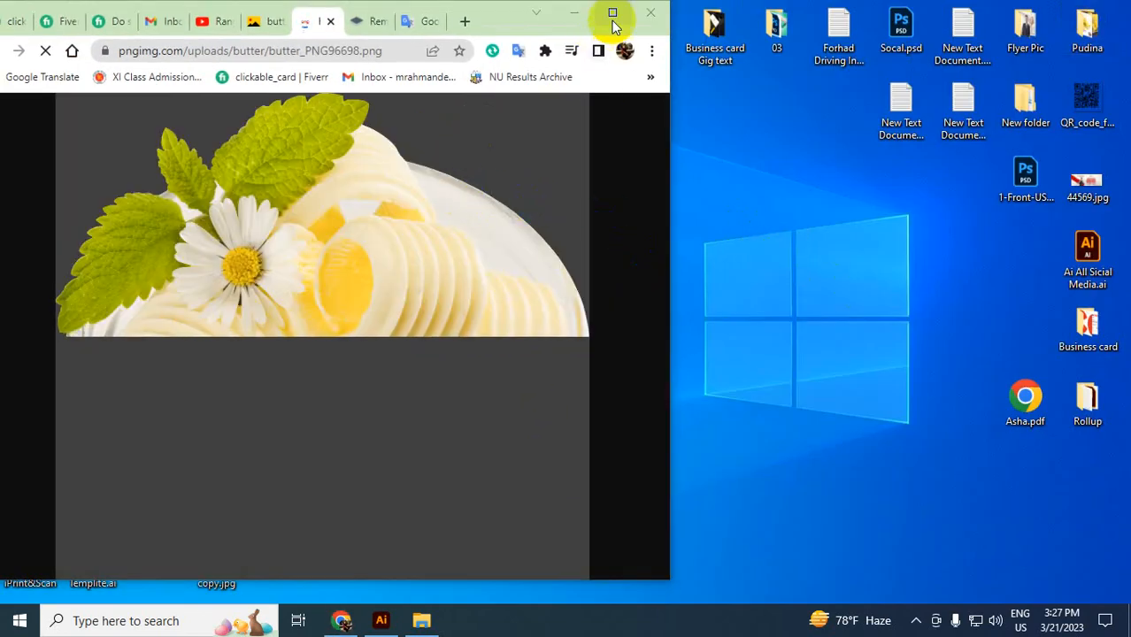
{"action": "left_click", "coordinate": [613, 12]}
- Browse the related images and the following butter pictures in the Yandex image viewer for a suitable label picture
{"action": "left_click", "coordinate": [553, 13]}
{"action": "scroll", "coordinate": [967, 396], "scroll_direction": "down", "scroll_amount": 10}
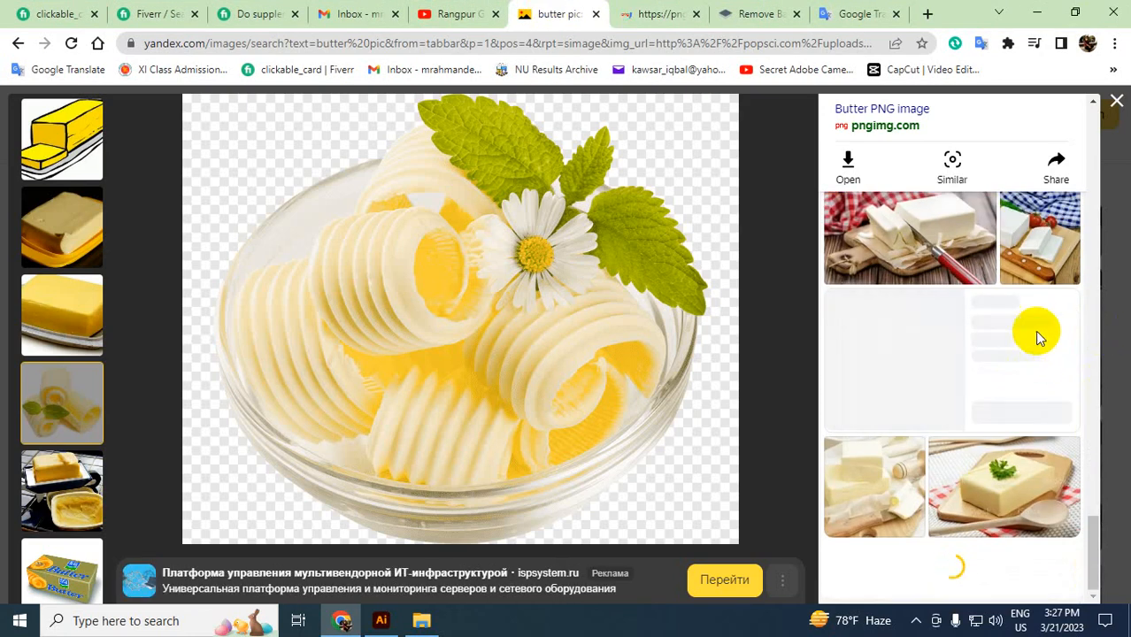
{"action": "left_click", "coordinate": [506, 265]}
{"action": "left_click", "coordinate": [560, 283]}
{"action": "left_click", "coordinate": [575, 278]}
{"action": "left_click", "coordinate": [597, 301]}
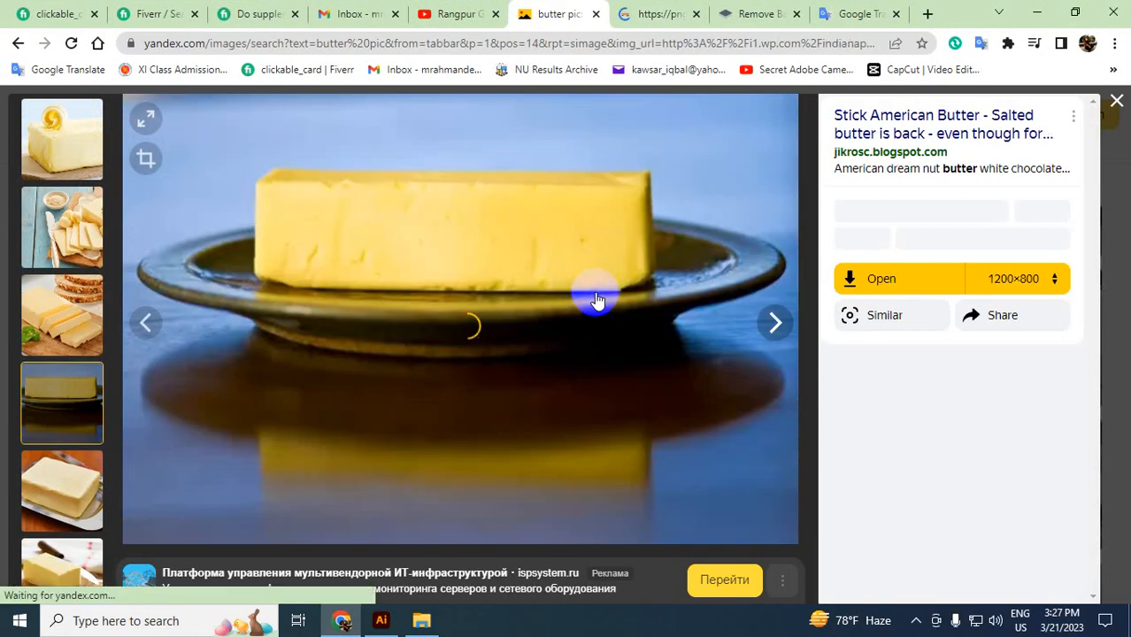
{"action": "left_click", "coordinate": [570, 253]}
{"action": "left_click", "coordinate": [571, 250]}
{"action": "left_click", "coordinate": [586, 260]}
{"action": "left_click", "coordinate": [589, 258]}
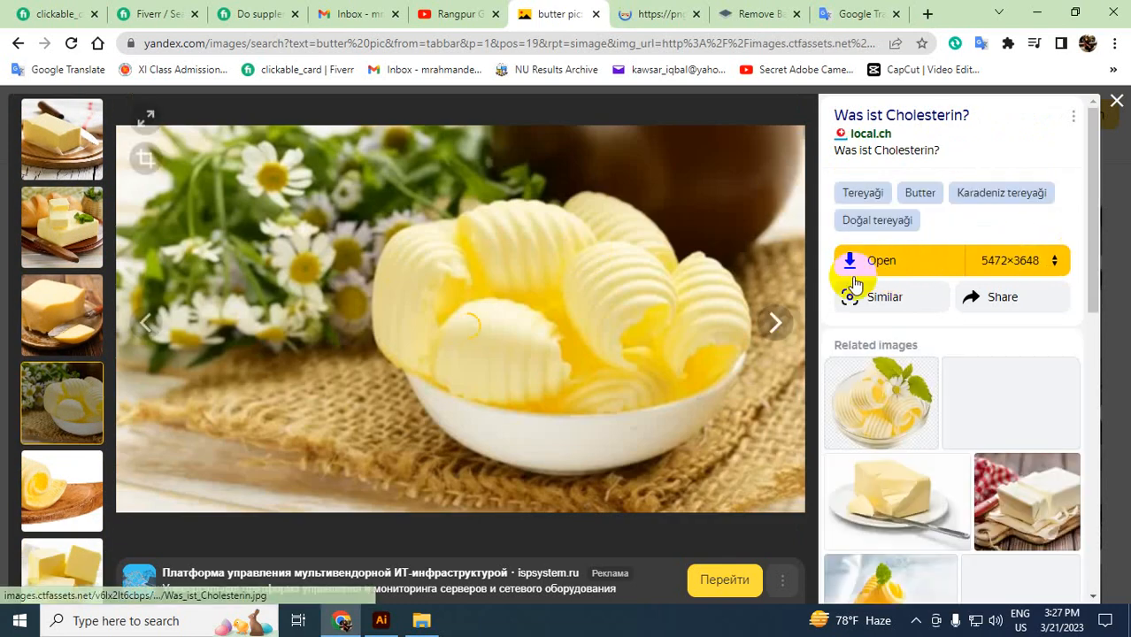
{"action": "left_click", "coordinate": [666, 334]}
{"action": "left_click", "coordinate": [666, 334]}
{"action": "left_click", "coordinate": [725, 362]}
{"action": "left_click", "coordinate": [732, 346]}
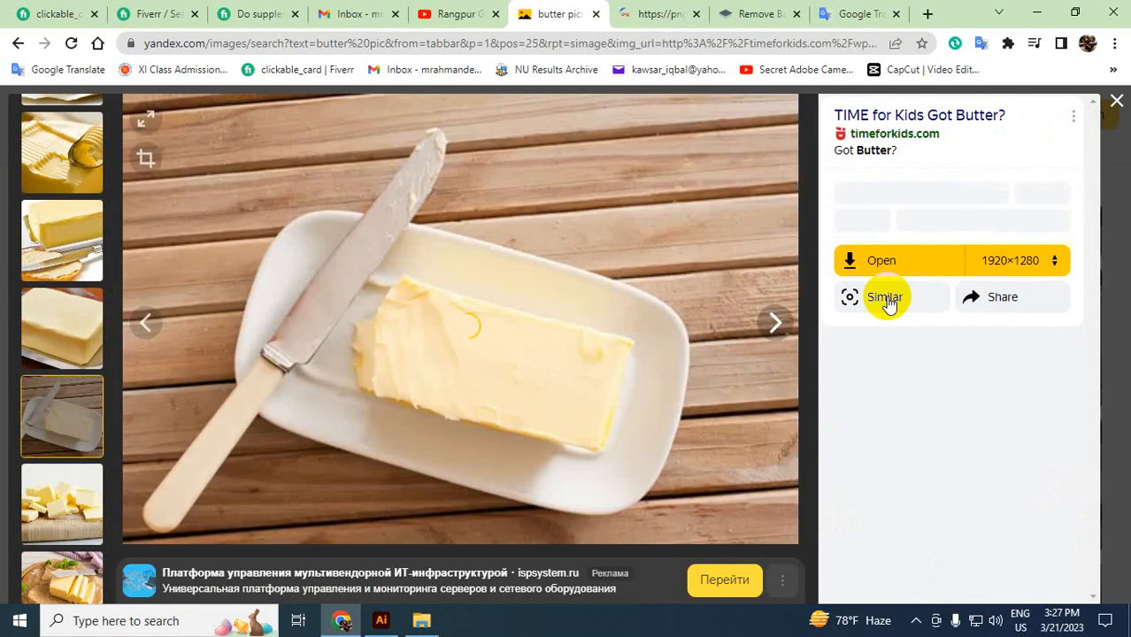
{"action": "left_click", "coordinate": [636, 328]}
{"action": "left_click", "coordinate": [646, 328]}
{"action": "left_click", "coordinate": [582, 321]}
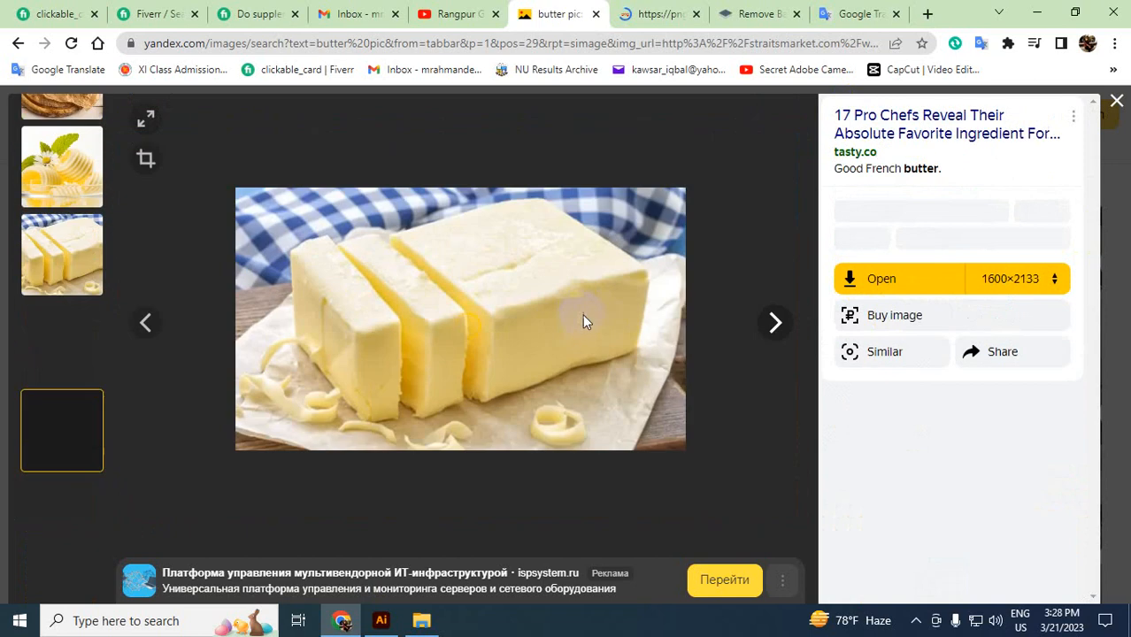
{"action": "left_click", "coordinate": [590, 323]}
{"action": "left_click", "coordinate": [591, 323]}
{"action": "left_click", "coordinate": [495, 283]}
{"action": "left_click", "coordinate": [508, 284]}
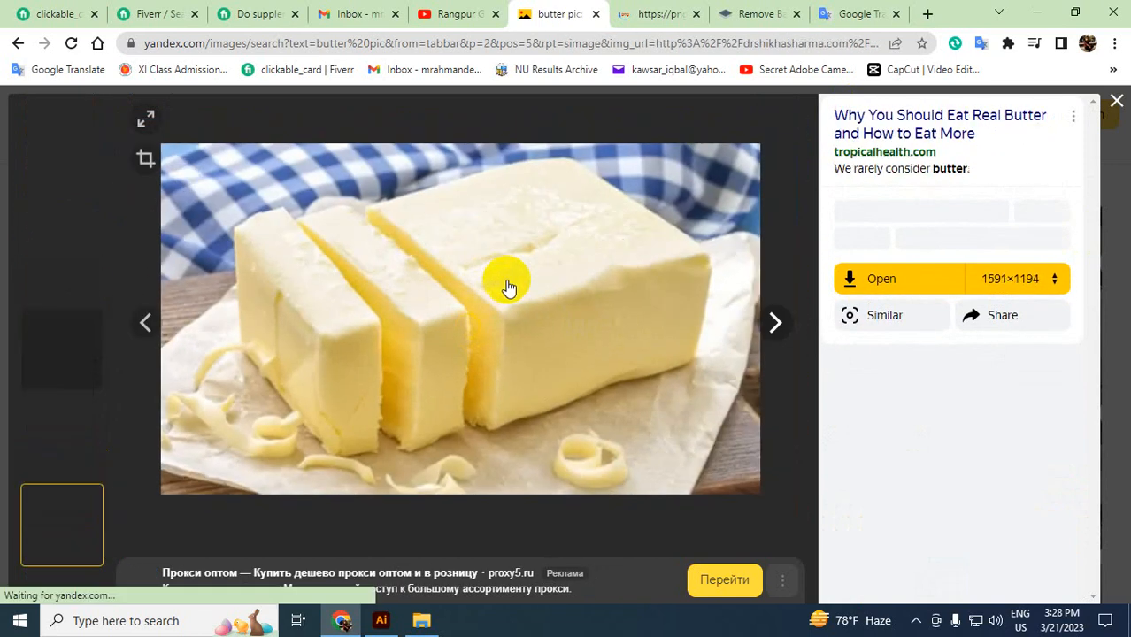
{"action": "left_click", "coordinate": [525, 290]}
{"action": "left_click", "coordinate": [533, 293]}
{"action": "left_click", "coordinate": [540, 296]}
{"action": "left_click", "coordinate": [557, 283]}
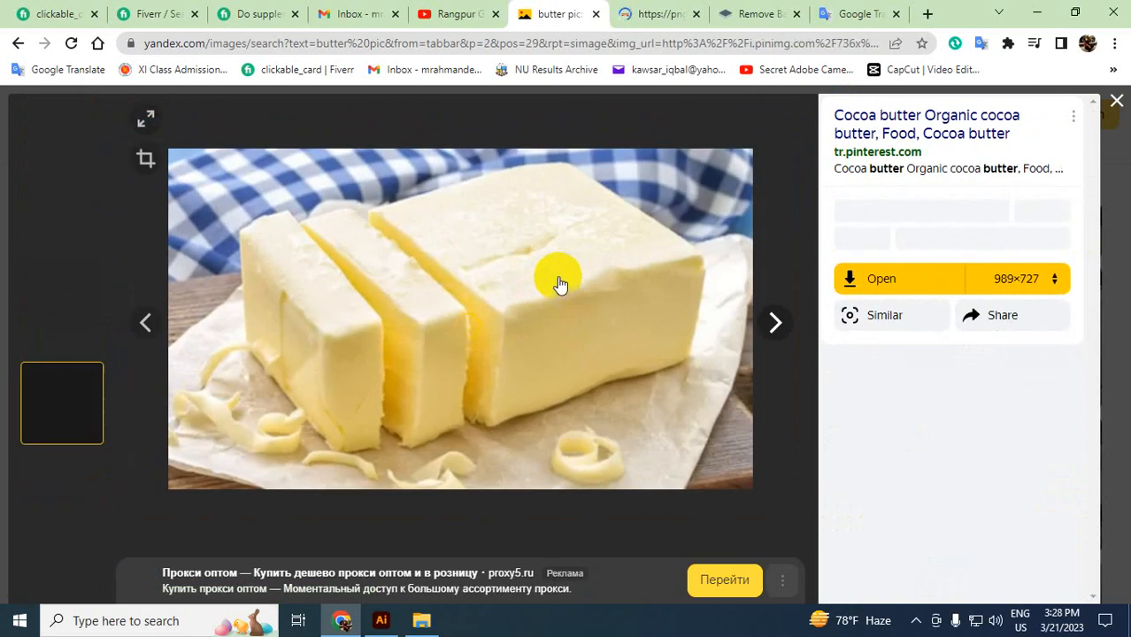
{"action": "left_click", "coordinate": [557, 283]}
{"action": "left_click", "coordinate": [619, 323]}
{"action": "left_click", "coordinate": [637, 331]}
{"action": "left_click", "coordinate": [632, 376]}
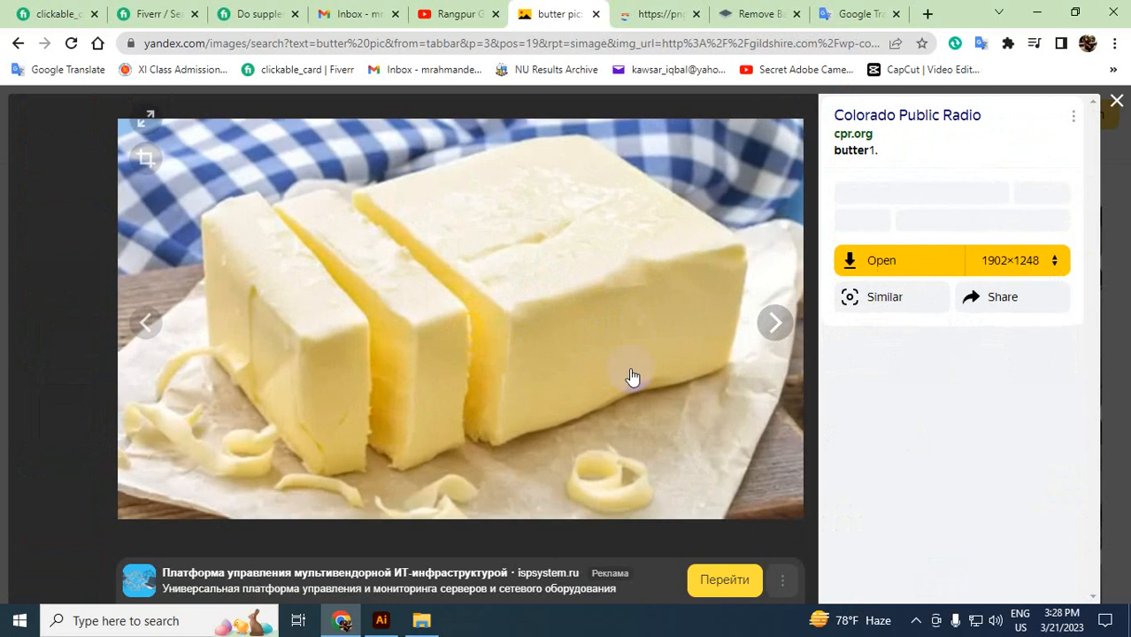
- Check the loading butter bowl picture, close the image viewer, and go back to the beginning of the "butter pic" results
{"action": "left_click", "coordinate": [659, 14]}
{"action": "left_click", "coordinate": [583, 7]}
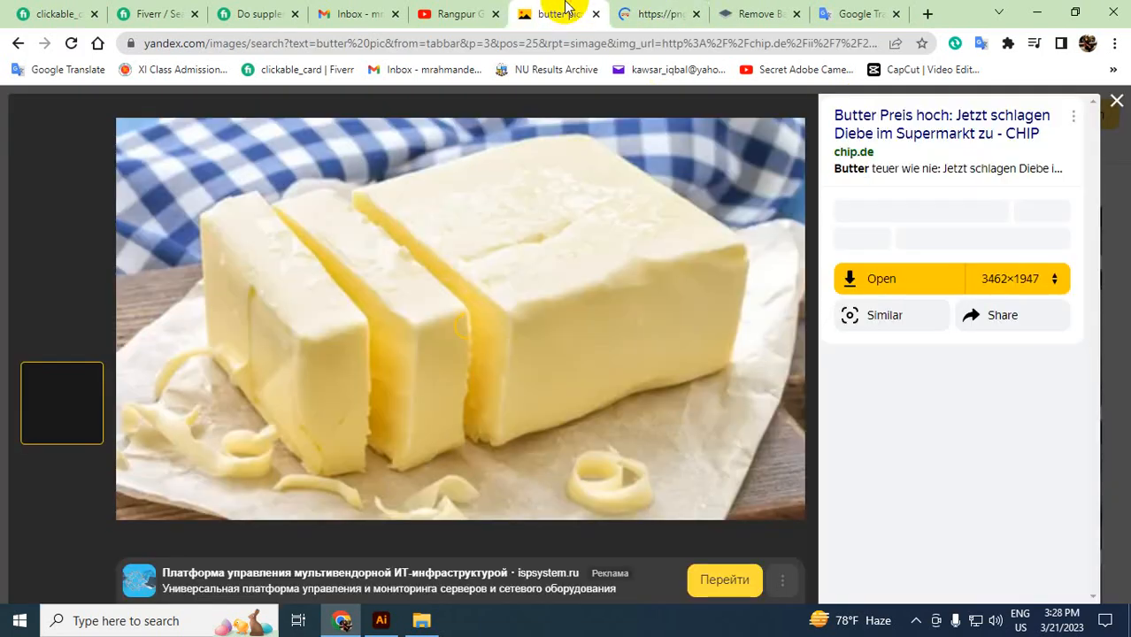
{"action": "left_click", "coordinate": [1117, 101]}
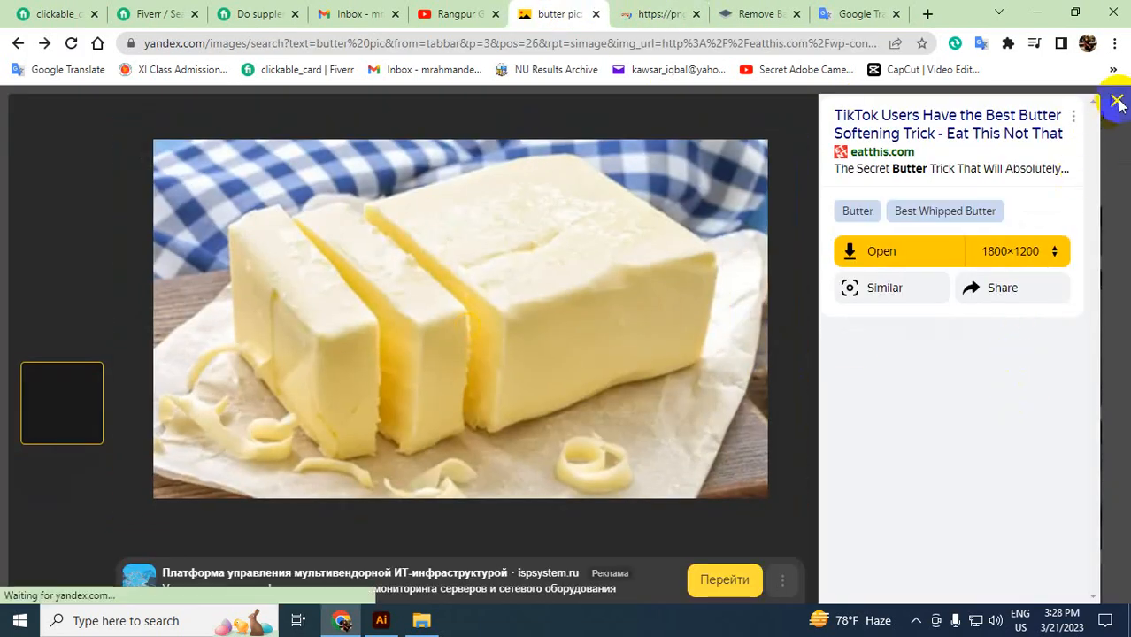
{"action": "scroll", "coordinate": [929, 478], "scroll_direction": "up", "scroll_amount": 3}
{"action": "scroll", "coordinate": [900, 511], "scroll_direction": "up", "scroll_amount": 5}
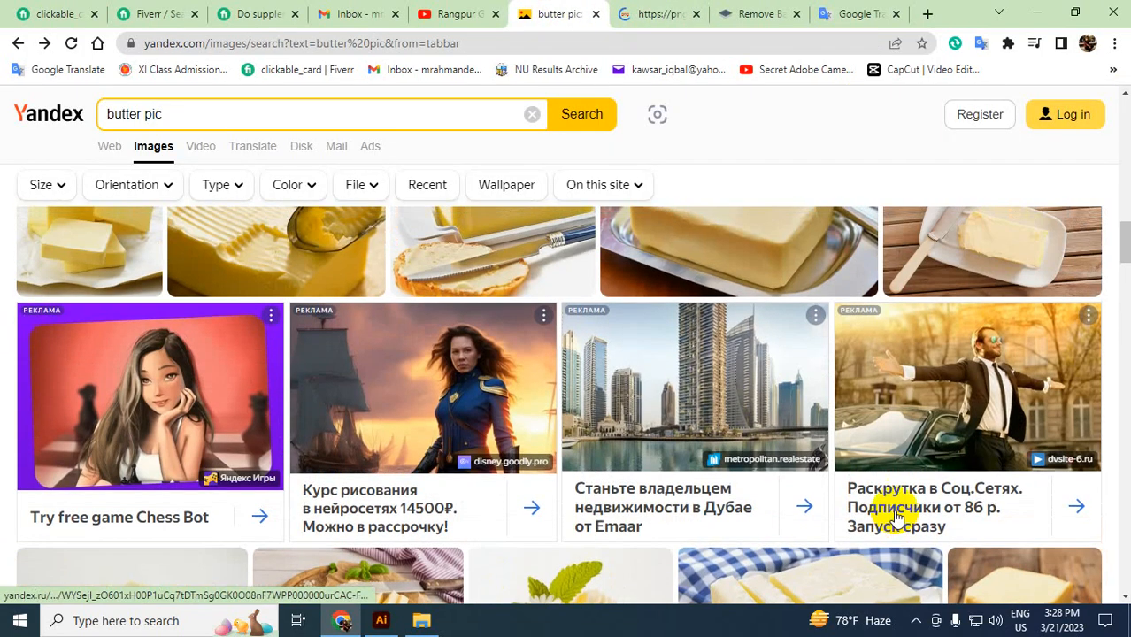
{"action": "mouse_move", "coordinate": [1056, 403]}
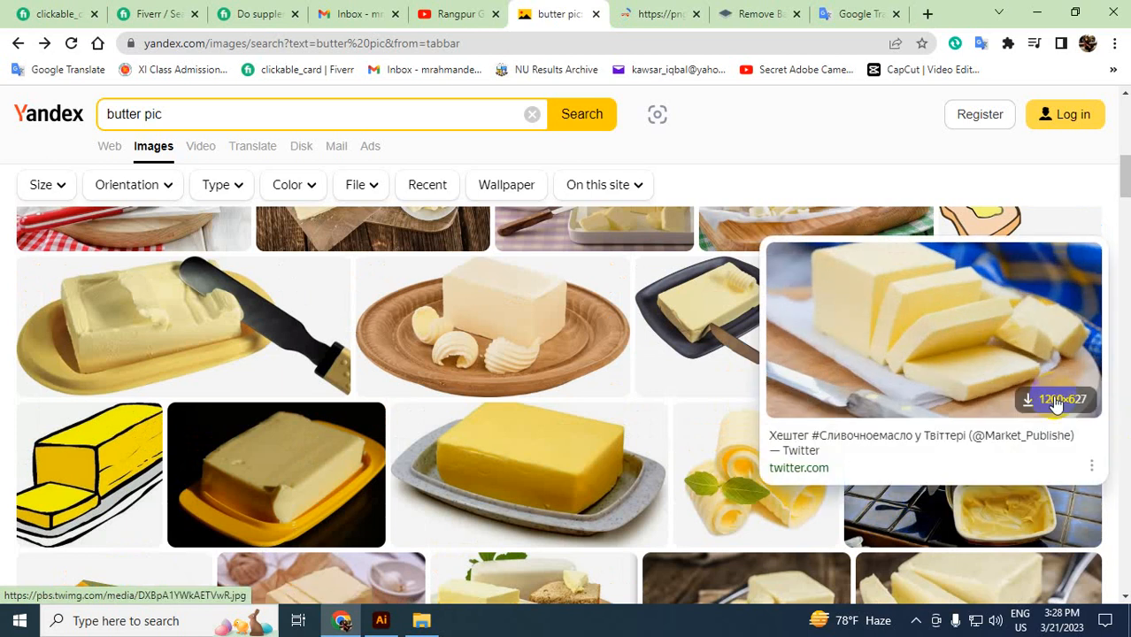
{"action": "scroll", "coordinate": [1056, 400], "scroll_direction": "up", "scroll_amount": 3}
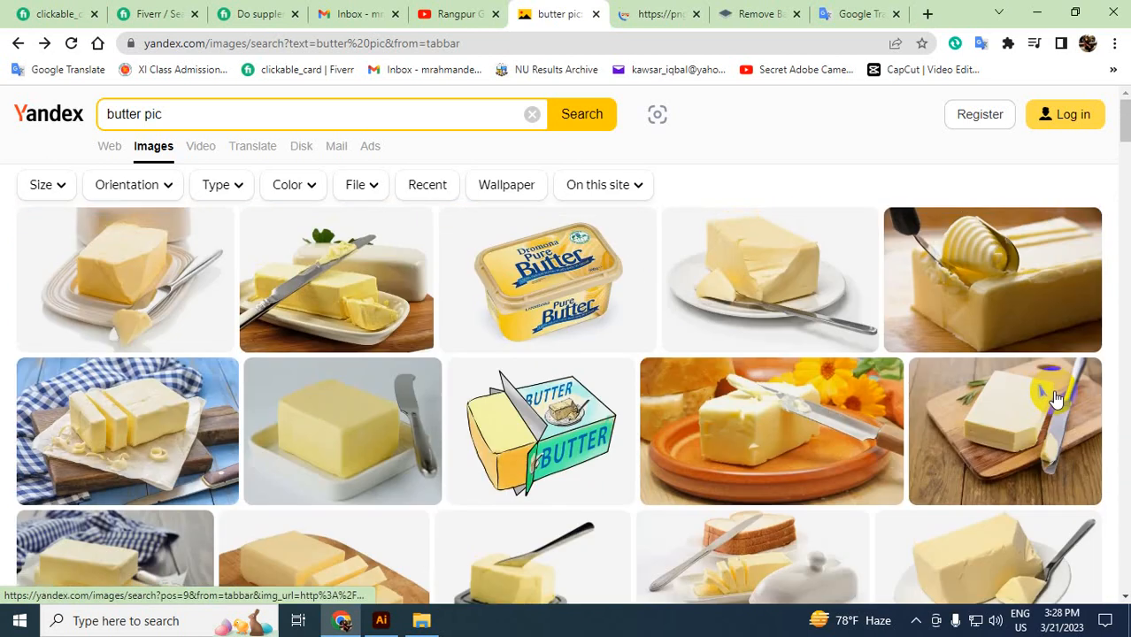
- Check the loading butter bowl picture and look through the "butter pic" results for another suitable label picture
{"action": "mouse_move", "coordinate": [922, 387]}
{"action": "left_click", "coordinate": [660, 12]}
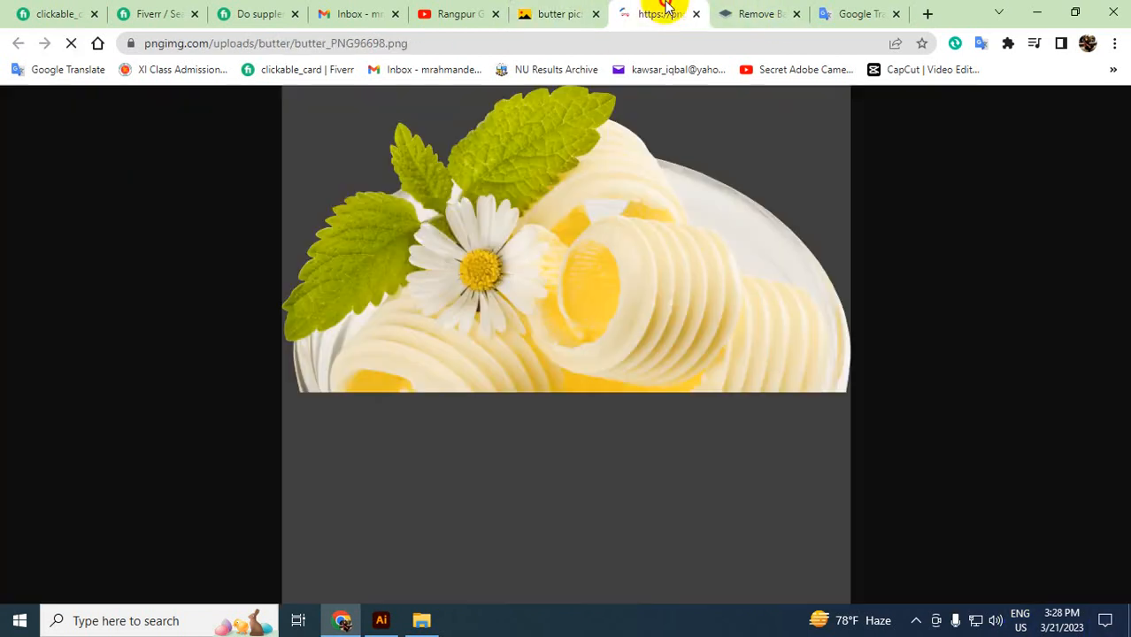
{"action": "left_click", "coordinate": [557, 13]}
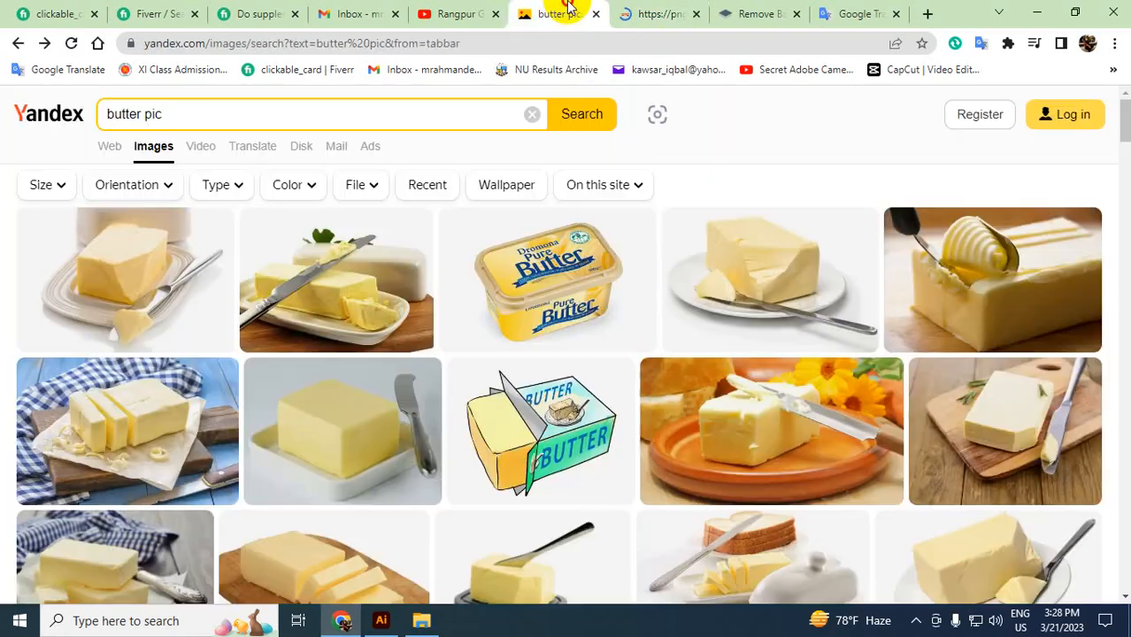
{"action": "scroll", "coordinate": [890, 447], "scroll_direction": "down", "scroll_amount": 2}
{"action": "scroll", "coordinate": [889, 431], "scroll_direction": "up", "scroll_amount": 2}
{"action": "mouse_move", "coordinate": [727, 348]}
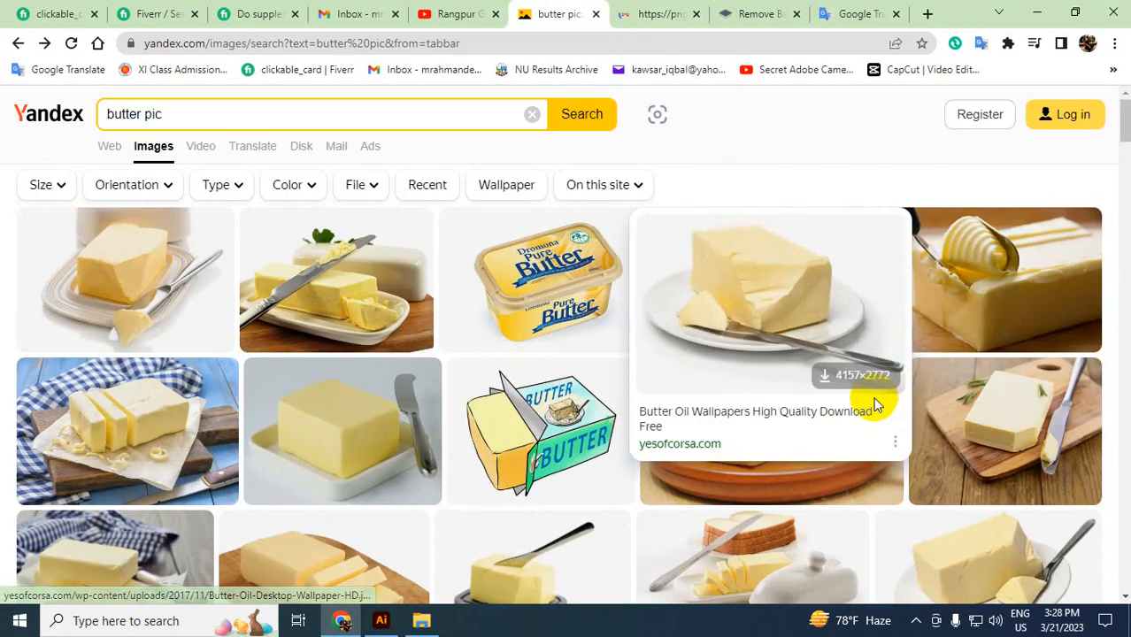
{"action": "scroll", "coordinate": [874, 403], "scroll_direction": "down", "scroll_amount": 1}
{"action": "scroll", "coordinate": [875, 403], "scroll_direction": "down", "scroll_amount": 3}
{"action": "mouse_move", "coordinate": [875, 403]}
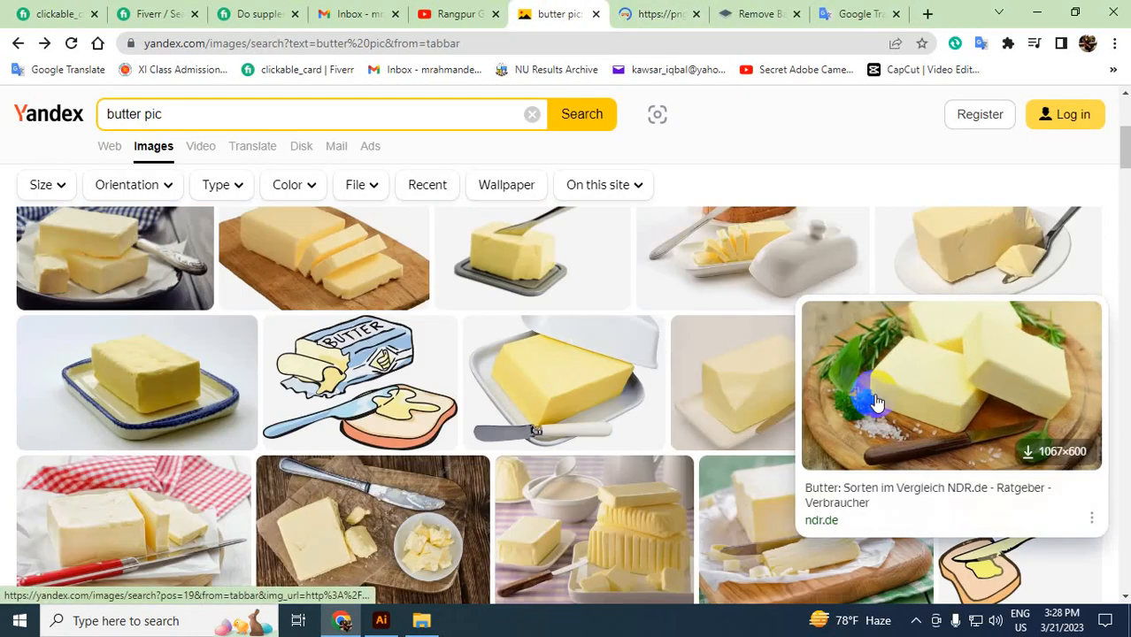
{"action": "scroll", "coordinate": [877, 403], "scroll_direction": "down", "scroll_amount": 10}
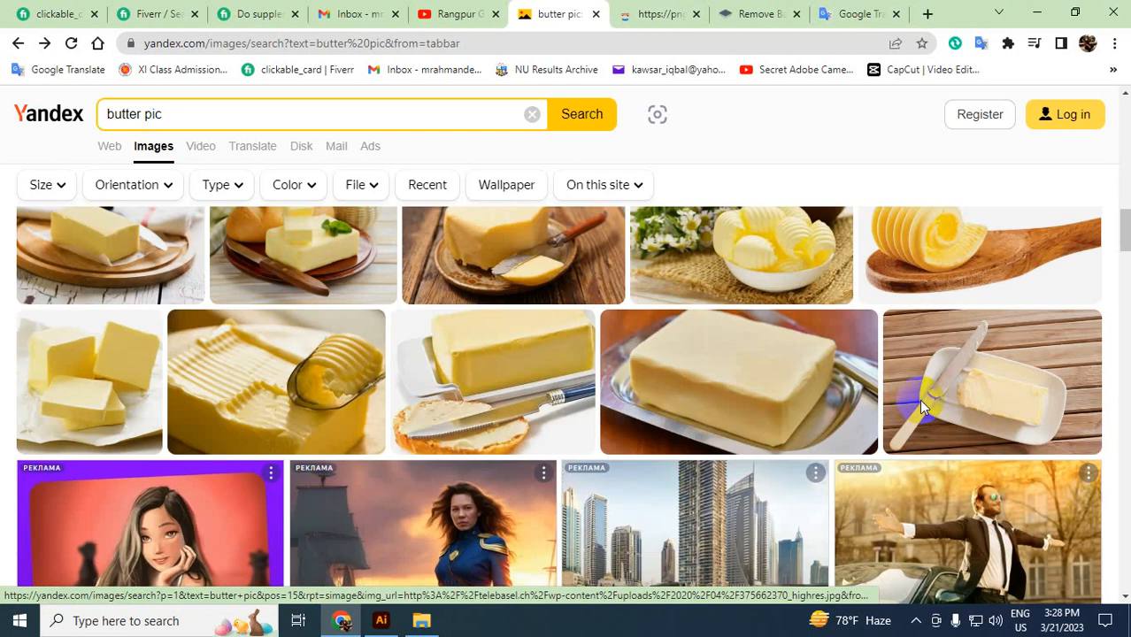
{"action": "scroll", "coordinate": [921, 404], "scroll_direction": "down", "scroll_amount": 2}
{"action": "scroll", "coordinate": [1071, 404], "scroll_direction": "down", "scroll_amount": 3}
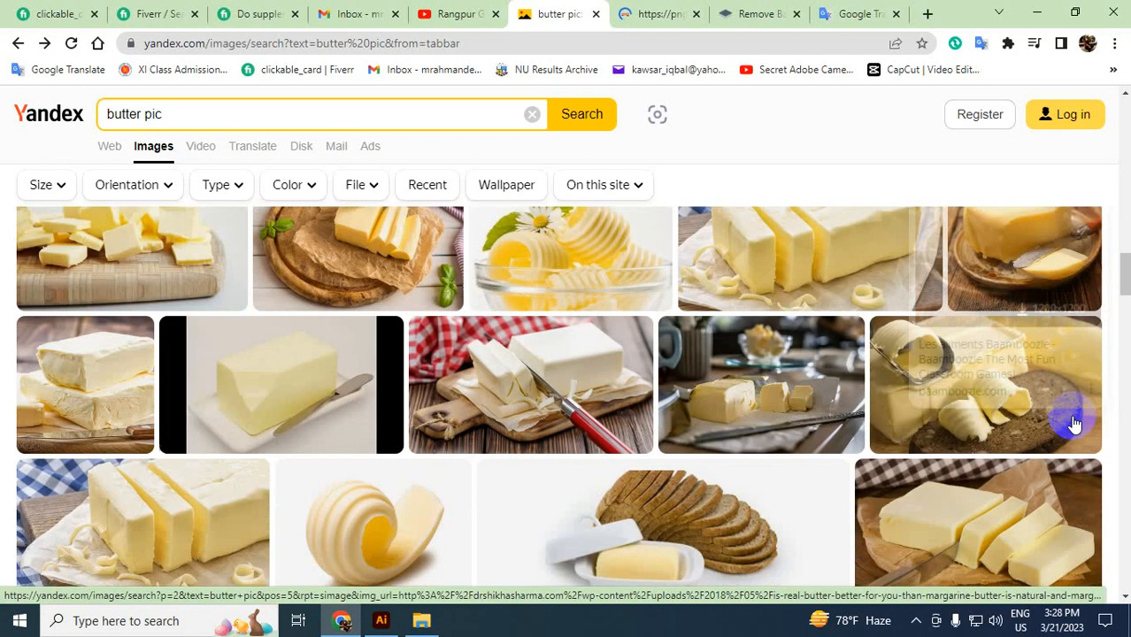
{"action": "scroll", "coordinate": [1069, 403], "scroll_direction": "down", "scroll_amount": 2}
{"action": "mouse_move", "coordinate": [1067, 404]}
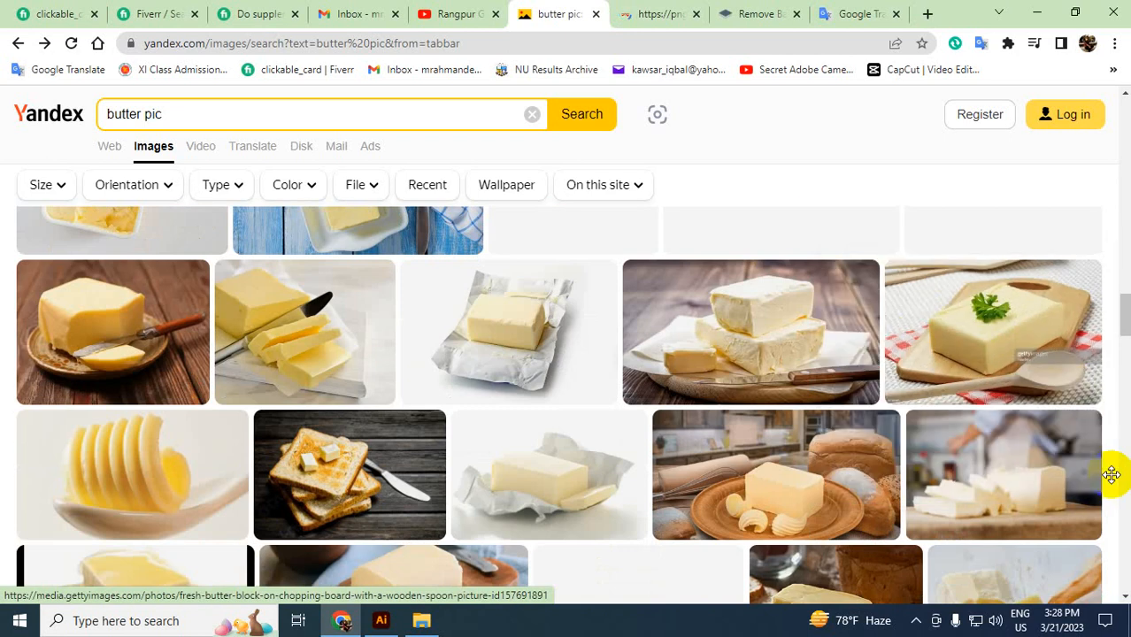
{"action": "mouse_move", "coordinate": [855, 236]}
{"action": "scroll", "coordinate": [858, 239], "scroll_direction": "down", "scroll_amount": 4}
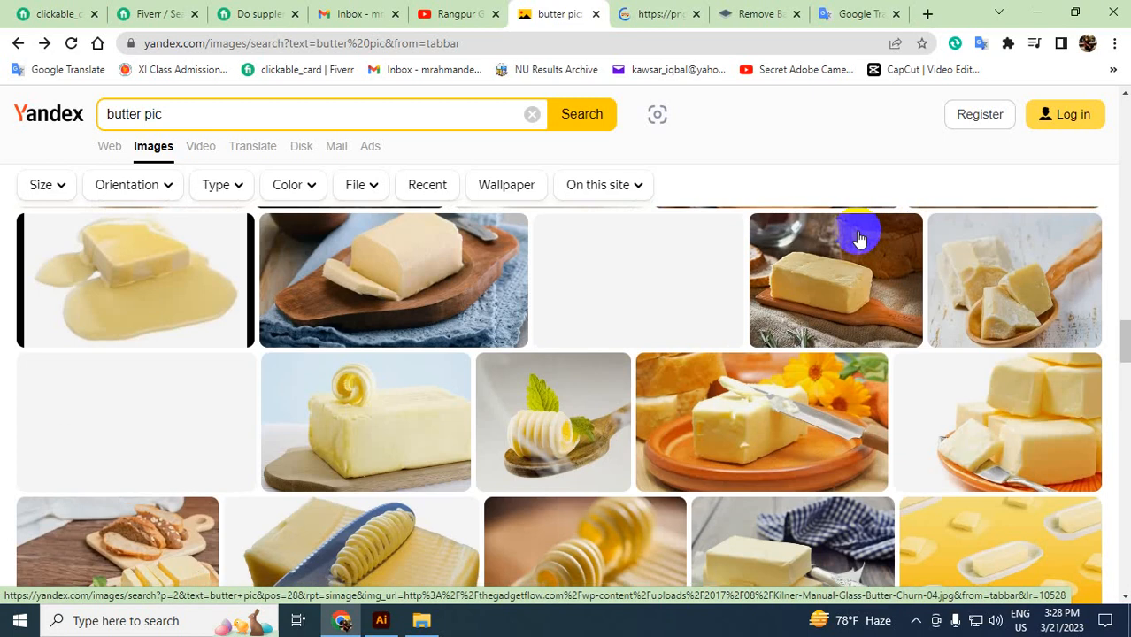
{"action": "scroll", "coordinate": [857, 230], "scroll_direction": "down", "scroll_amount": 4}
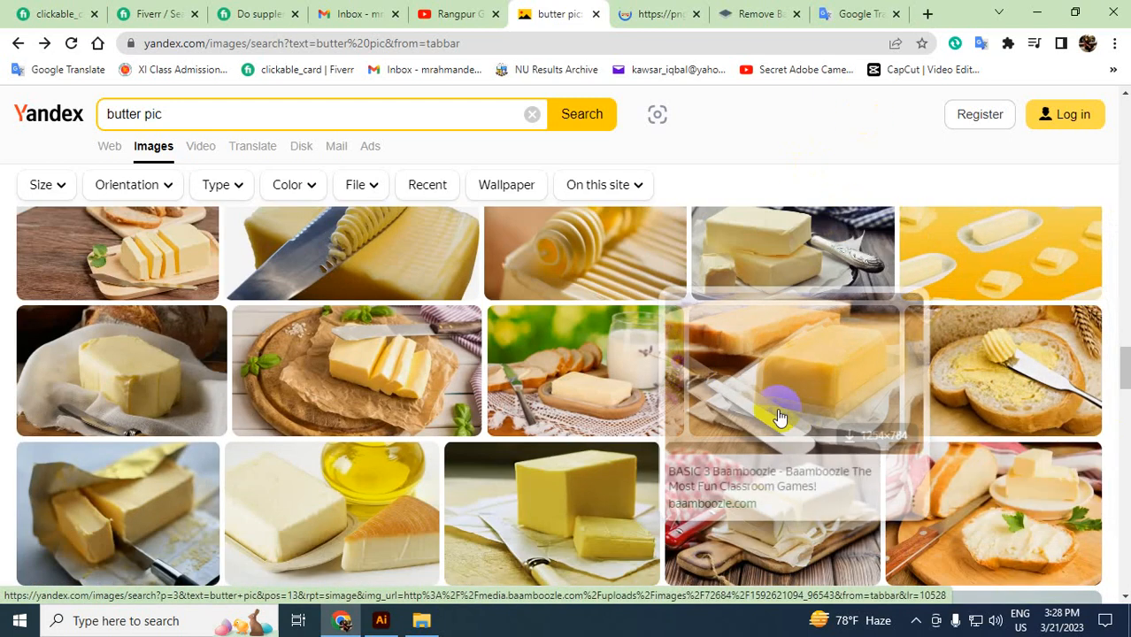
- Find the picture of a butter curl on a bread slice in the "butter pic" results and open it at full size
{"action": "left_click", "coordinate": [668, 10]}
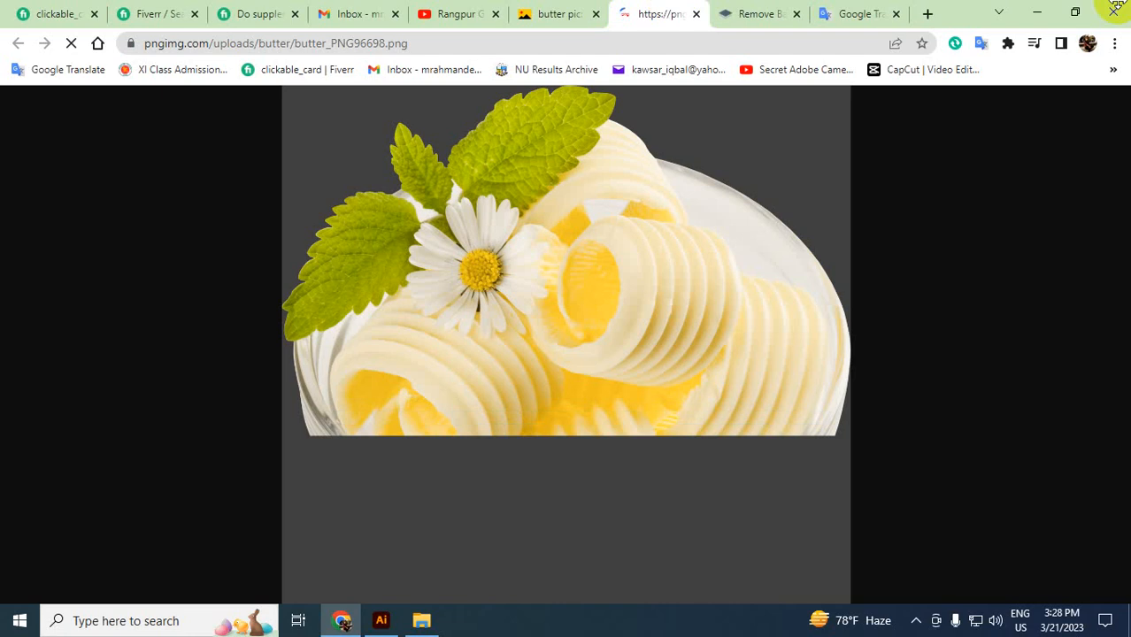
{"action": "left_click", "coordinate": [558, 13]}
{"action": "scroll", "coordinate": [901, 313], "scroll_direction": "down", "scroll_amount": 3}
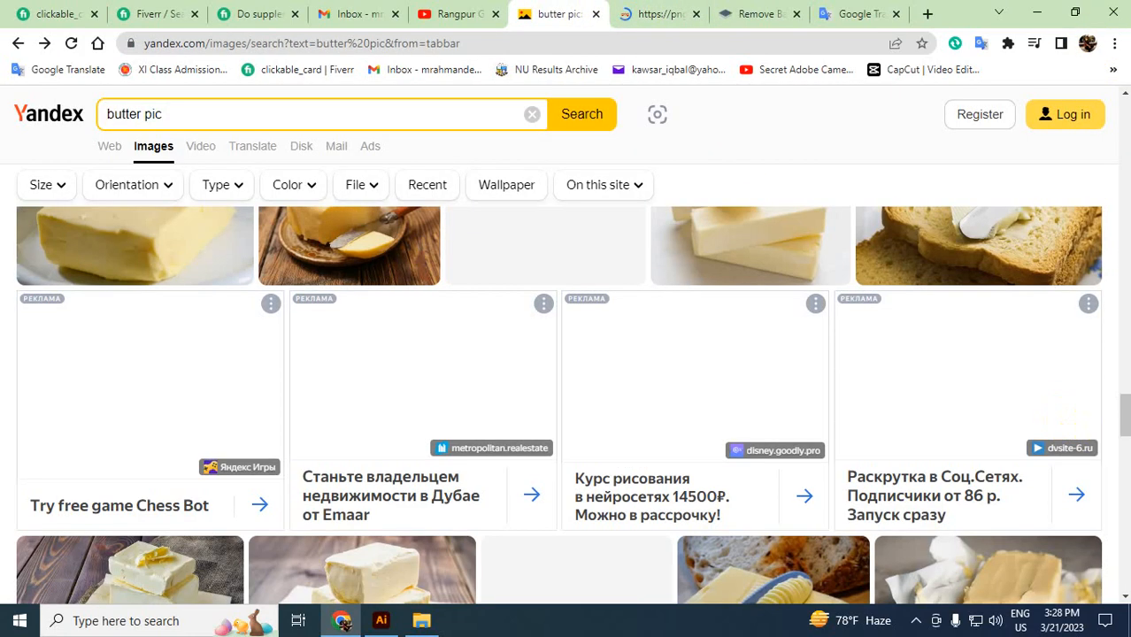
{"action": "scroll", "coordinate": [1010, 441], "scroll_direction": "up", "scroll_amount": 3}
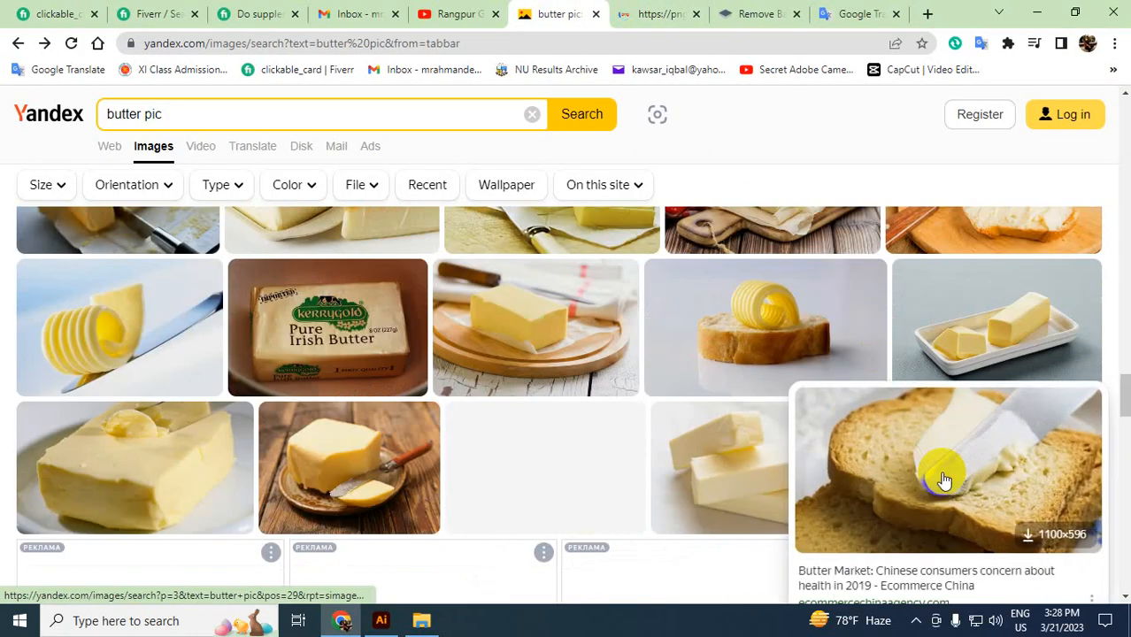
{"action": "left_click", "coordinate": [754, 328]}
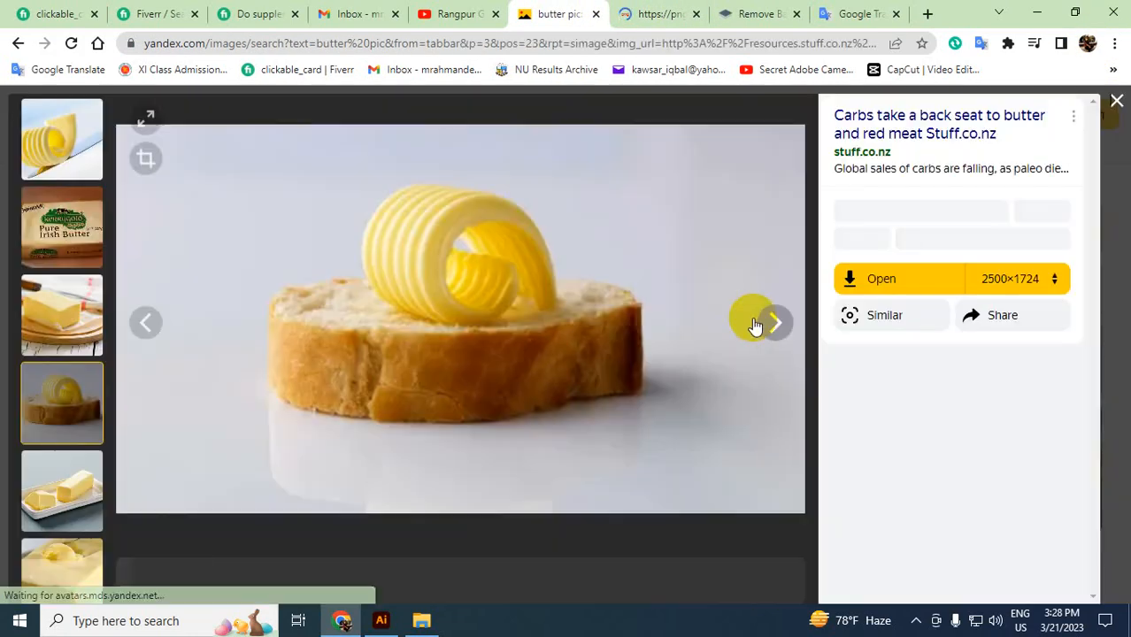
{"action": "left_click", "coordinate": [851, 280]}
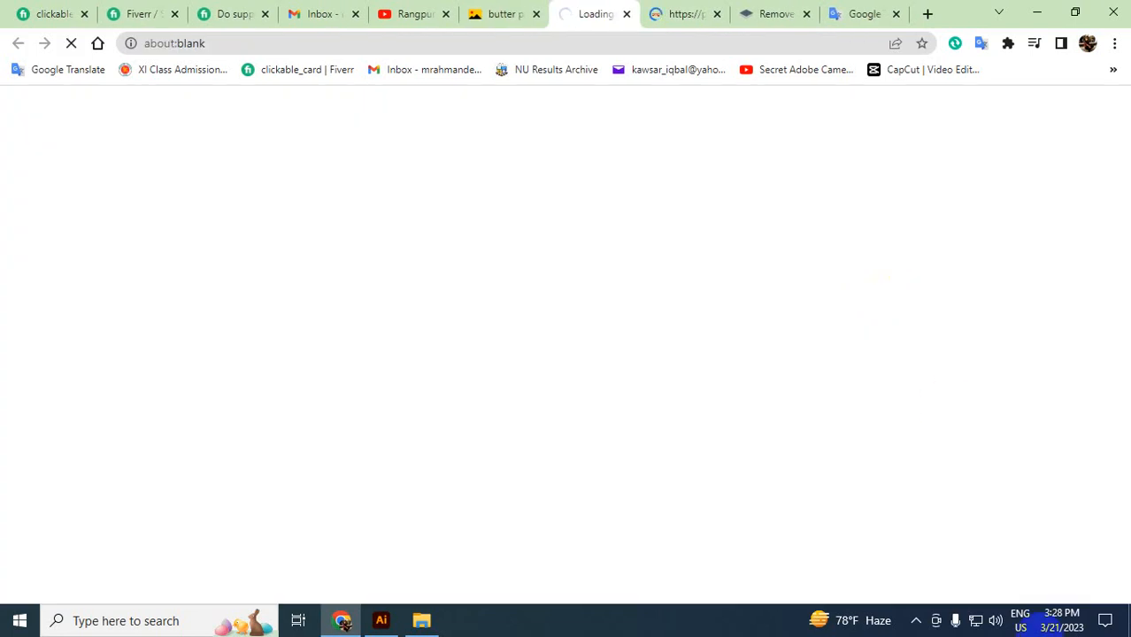
{"action": "left_click", "coordinate": [683, 10]}
{"action": "left_click", "coordinate": [606, 11]}
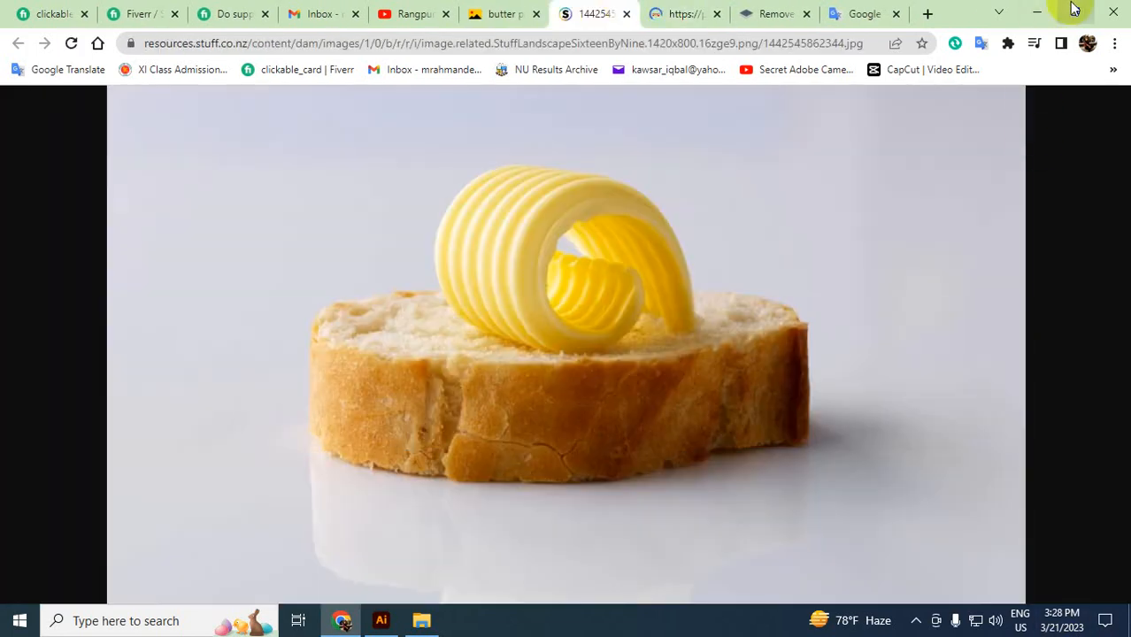
- Save the butter curl on bread picture to the desktop from a reduced browser window
{"action": "left_click", "coordinate": [1075, 12]}
{"action": "left_click_drag", "start_coordinate": [576, 285], "coordinate": [901, 332]}
{"action": "left_click", "coordinate": [617, 15]}
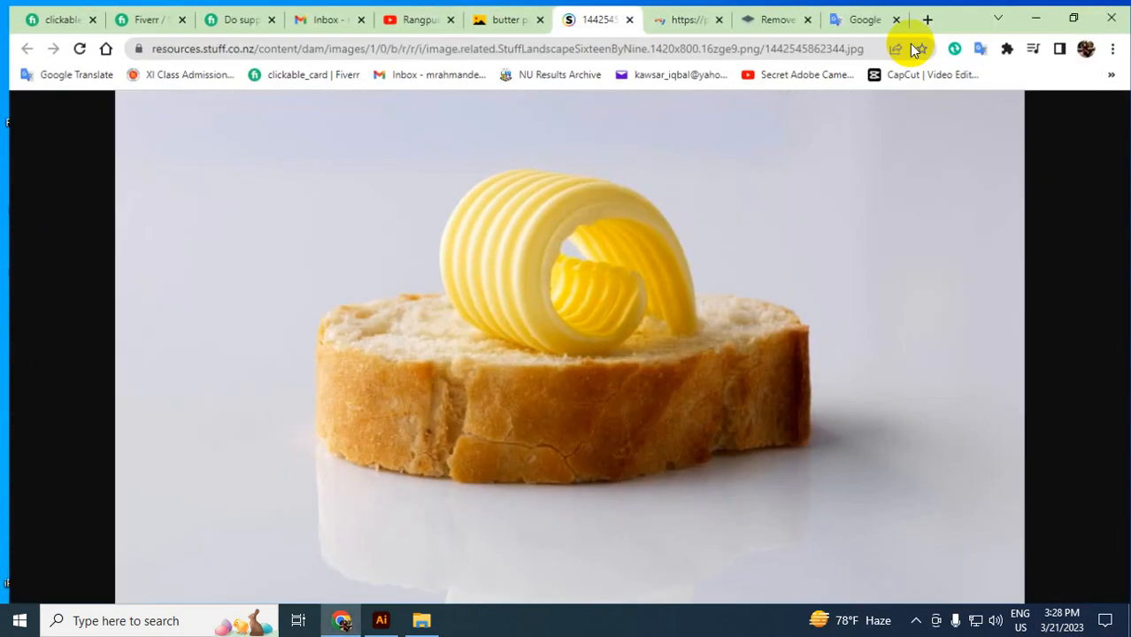
- Upload 1442545862344.jpg from the desktop to remove.bg to remove its background
{"action": "left_click", "coordinate": [762, 12]}
{"action": "left_click", "coordinate": [817, 454]}
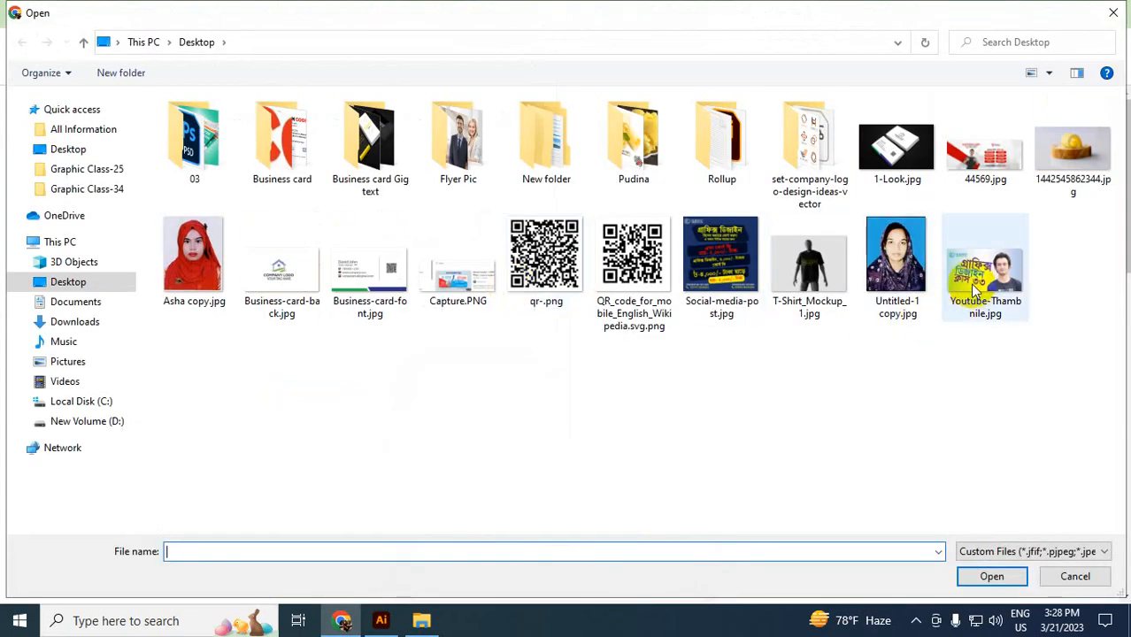
{"action": "left_click", "coordinate": [1072, 163]}
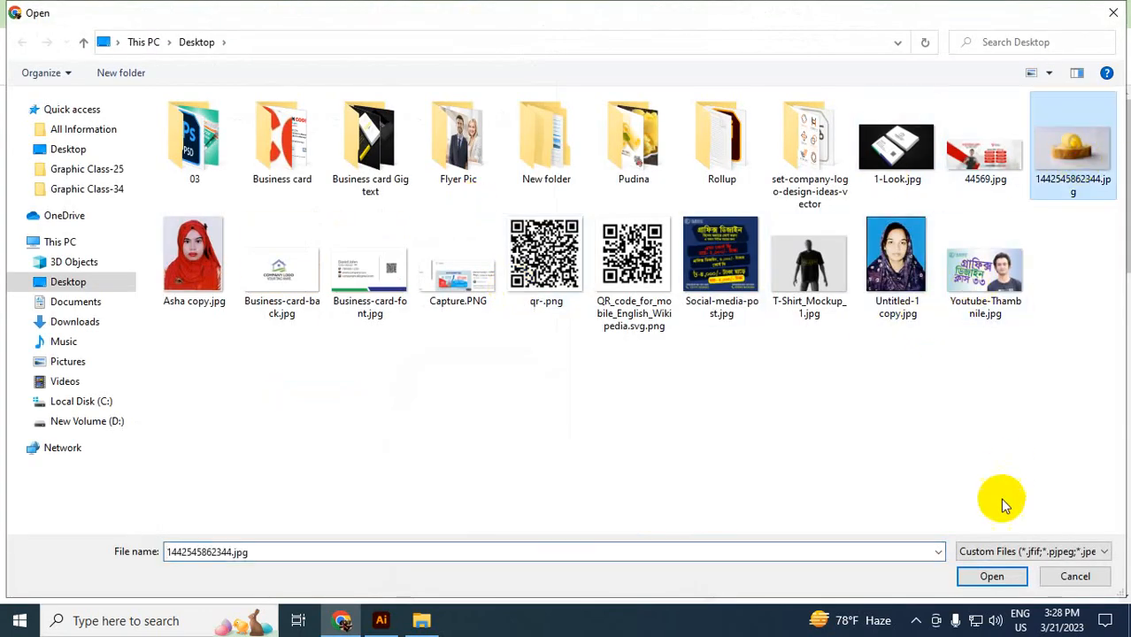
{"action": "left_click", "coordinate": [992, 576]}
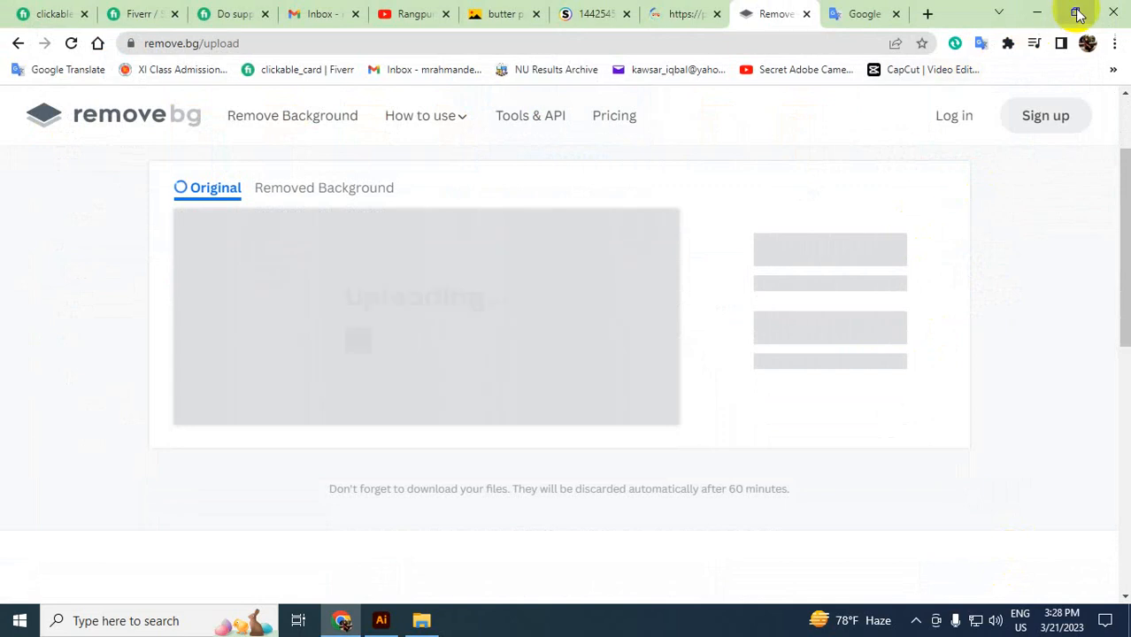
- Download the 665 × 375 preview of the cut-out butter picture and place it in the Product Lable document in Illustrator
{"action": "left_click", "coordinate": [1077, 14]}
{"action": "left_click_drag", "start_coordinate": [513, 16], "coordinate": [806, 17]}
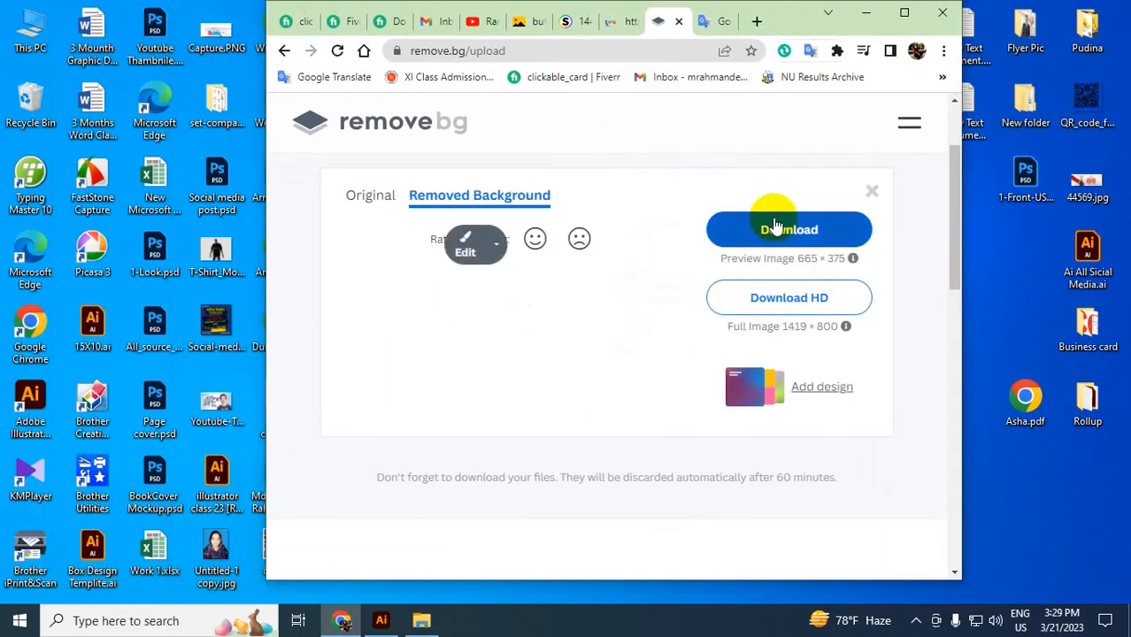
{"action": "left_click", "coordinate": [774, 227]}
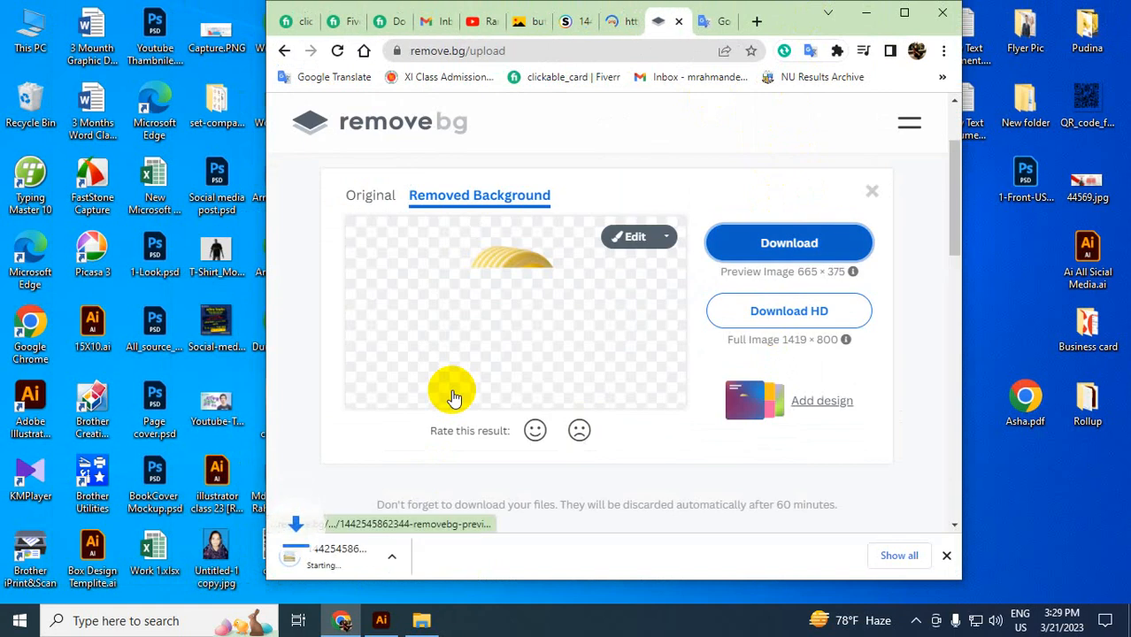
{"action": "left_click_drag", "start_coordinate": [316, 556], "coordinate": [485, 344]}
- Scale the placed butter picture down proportionally until the bread slice fits inside the label's right panel
{"action": "key", "text": "ctrl+minus"}
{"action": "key", "text": "ctrl+minus"}
{"action": "key", "text": "ctrl+minus"}
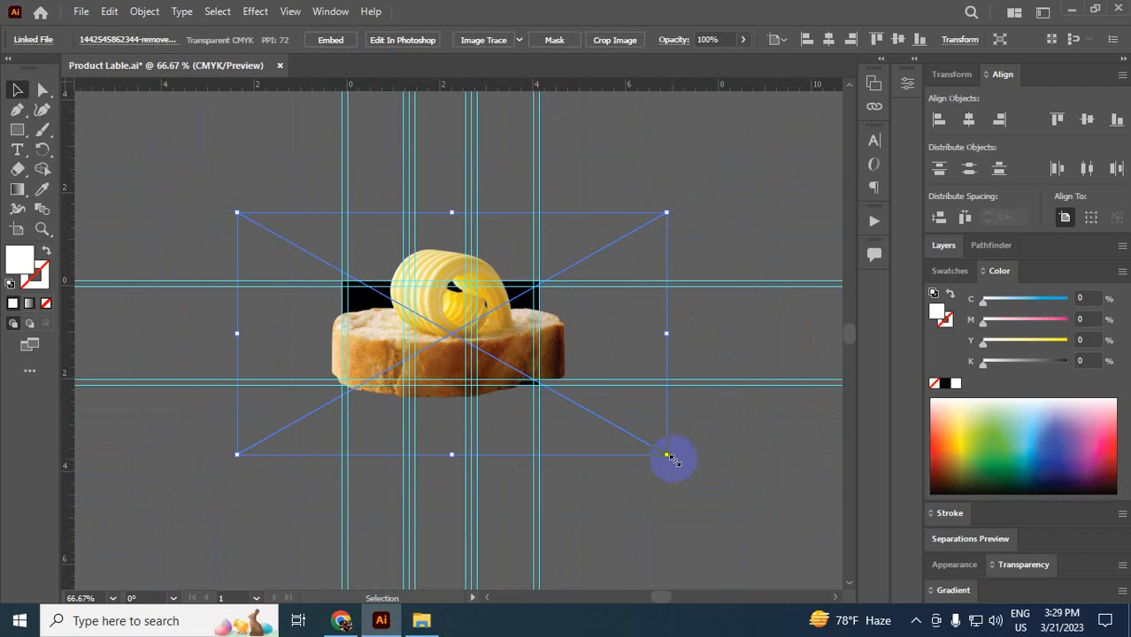
{"action": "left_click_drag", "start_coordinate": [666, 456], "coordinate": [611, 344]}
{"action": "key", "text": "ctrl+plus"}
{"action": "key", "text": "ctrl+plus"}
{"action": "key", "text": "ctrl+plus"}
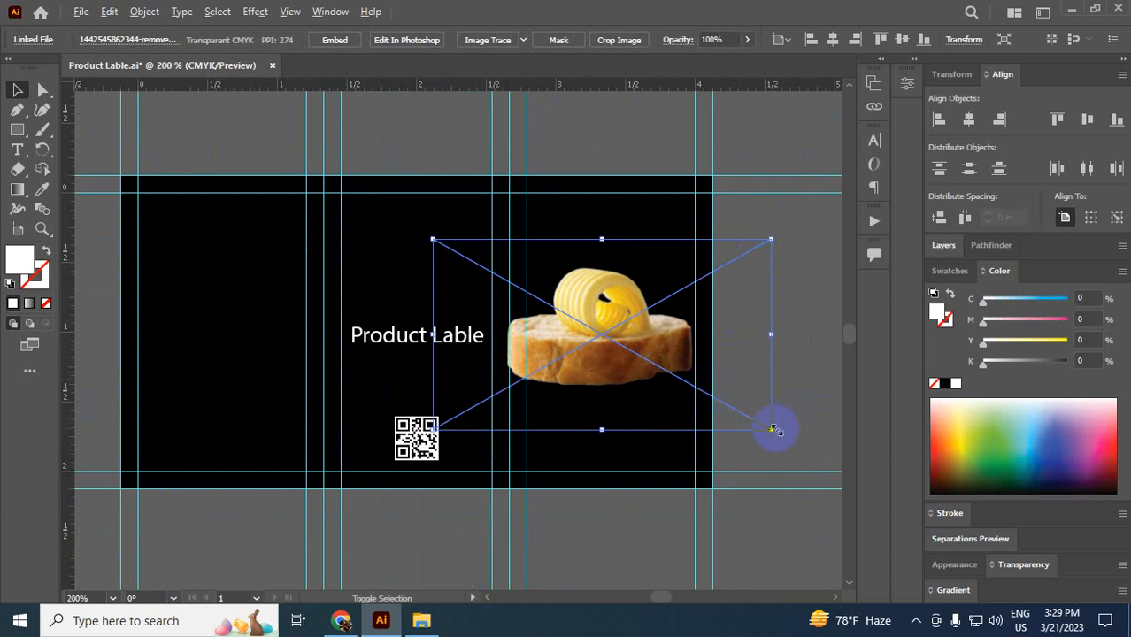
{"action": "left_click_drag", "start_coordinate": [767, 426], "coordinate": [719, 400]}
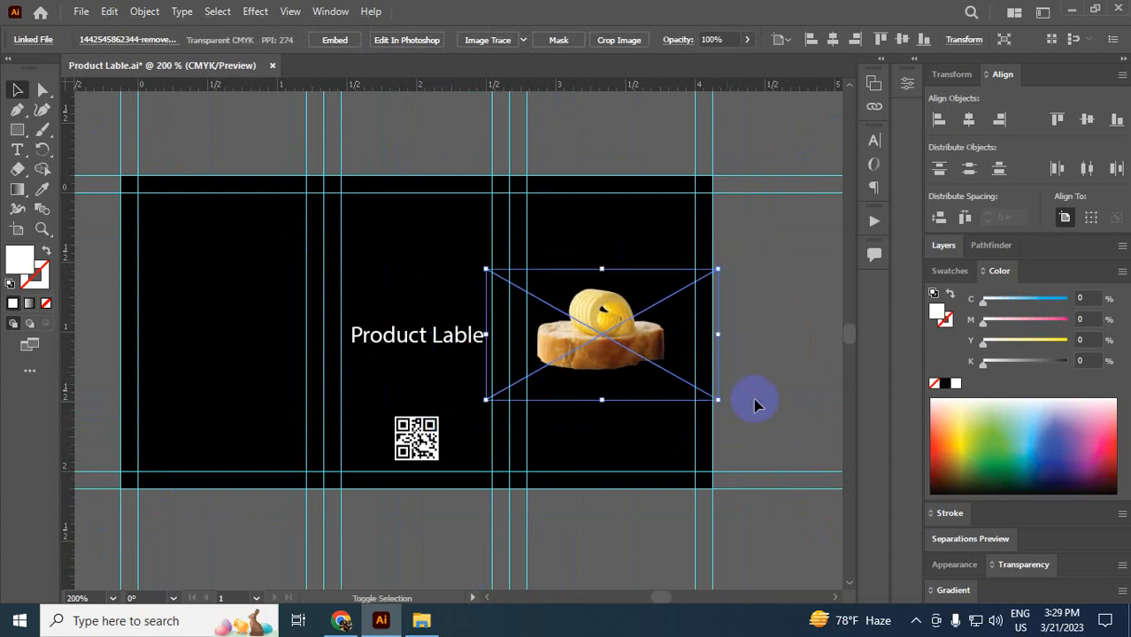
- Position the butter picture in the middle of the right panel and place a copy at about the same height in the left panel
{"action": "left_click", "coordinate": [768, 380]}
{"action": "left_click_drag", "start_coordinate": [596, 357], "coordinate": [604, 320]}
{"action": "left_click", "coordinate": [741, 335]}
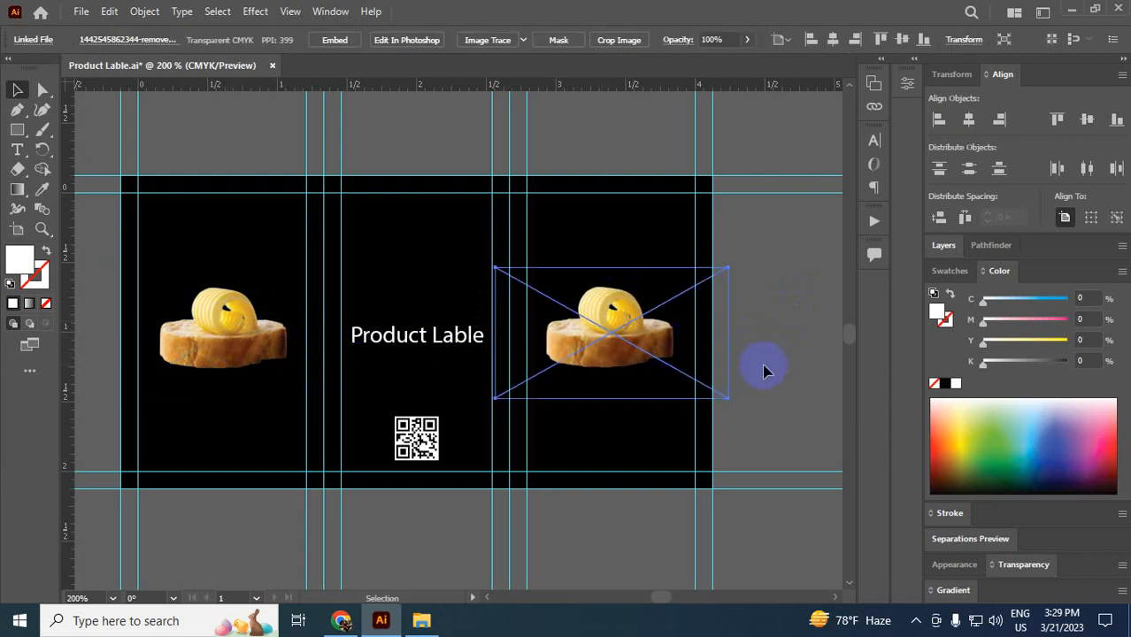
{"action": "left_click", "coordinate": [766, 372]}
{"action": "left_click", "coordinate": [610, 346]}
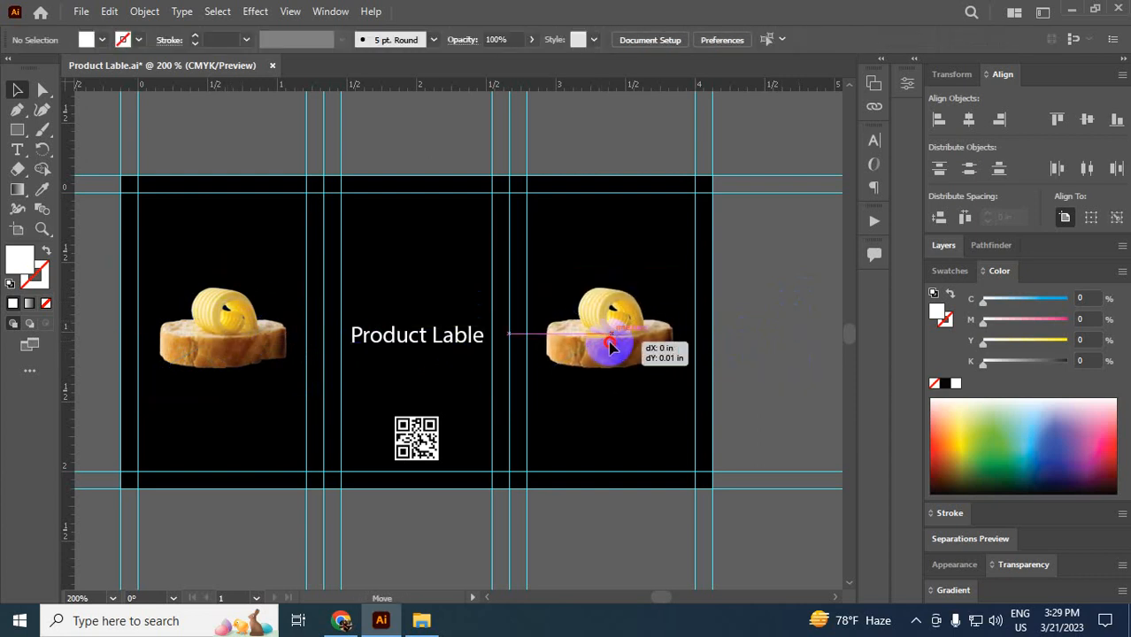
{"action": "left_click_drag", "start_coordinate": [244, 345], "coordinate": [249, 344]}
{"action": "left_click", "coordinate": [776, 301]}
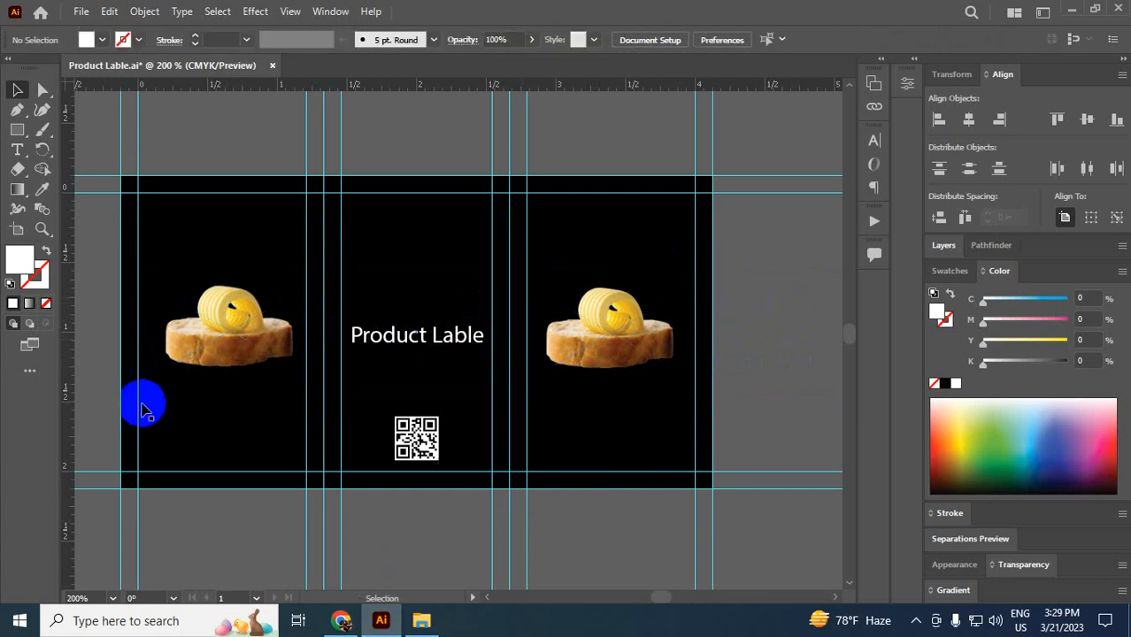
- Start a Pen tool path on the left edge of the black label, level with the top of the QR code
{"action": "left_click", "coordinate": [7, 251]}
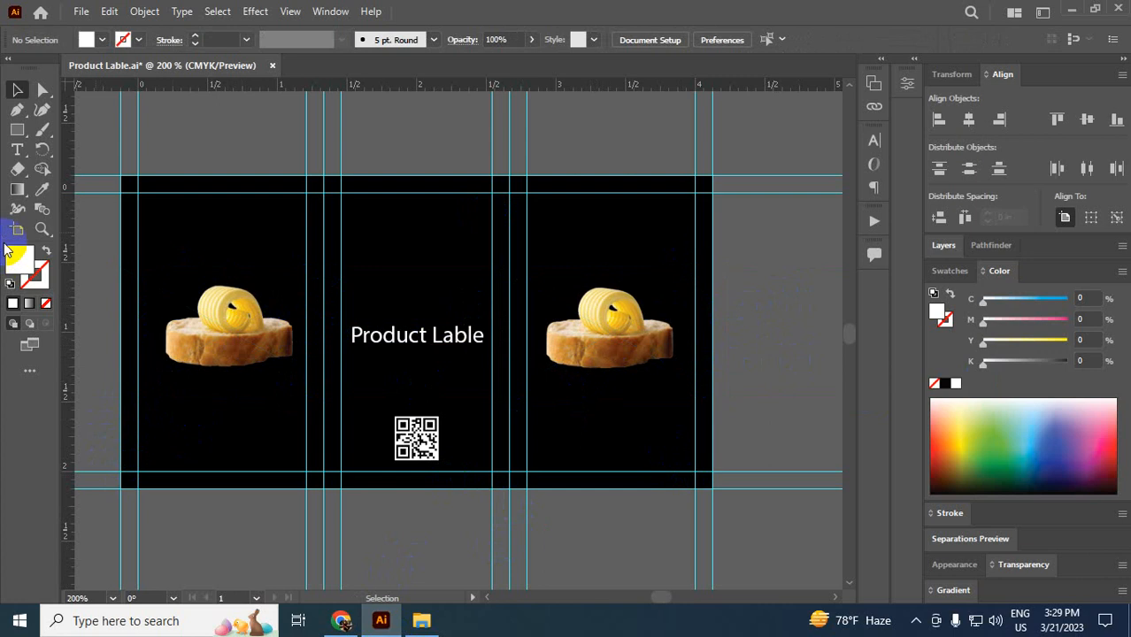
{"action": "left_click", "coordinate": [18, 151]}
{"action": "left_click", "coordinate": [16, 110]}
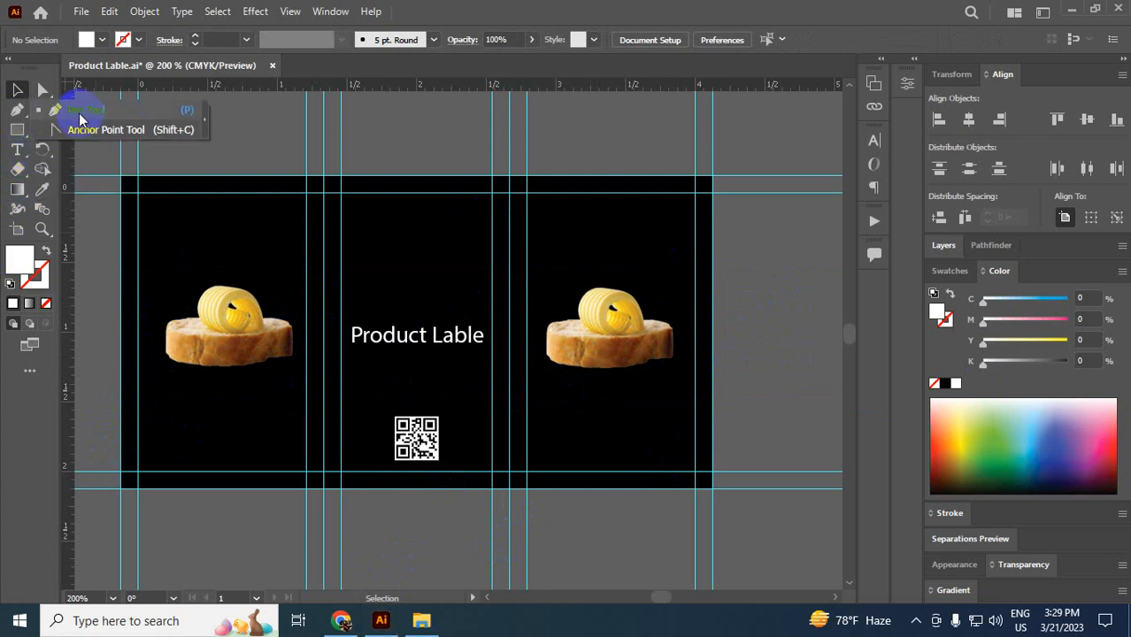
{"action": "left_click", "coordinate": [123, 416]}
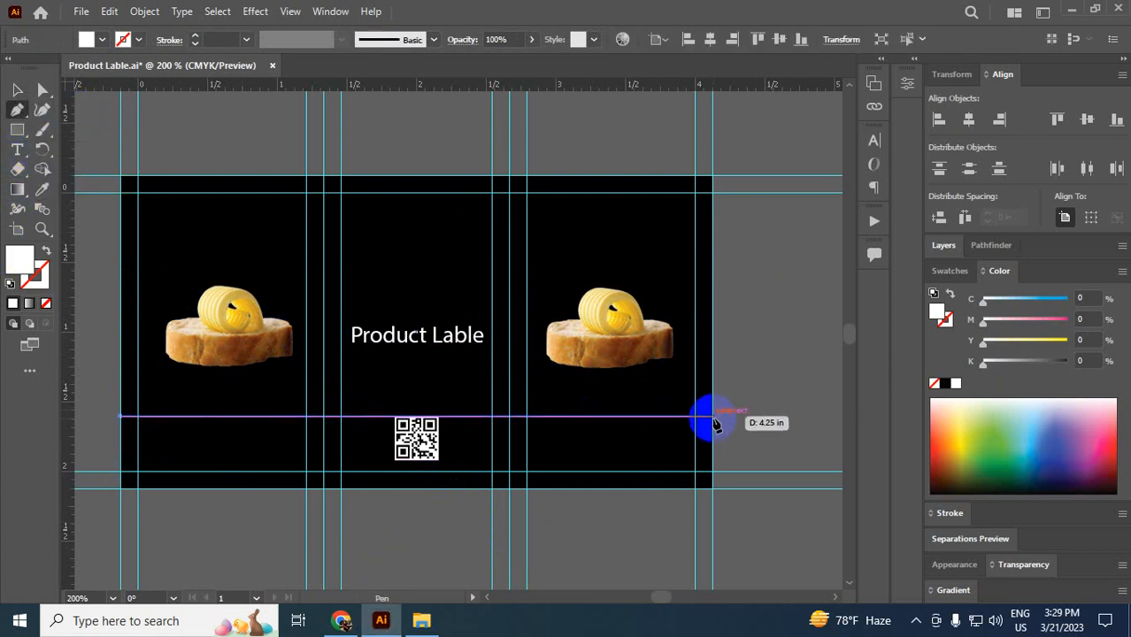
{"action": "left_click_drag", "start_coordinate": [715, 419], "coordinate": [775, 502]}
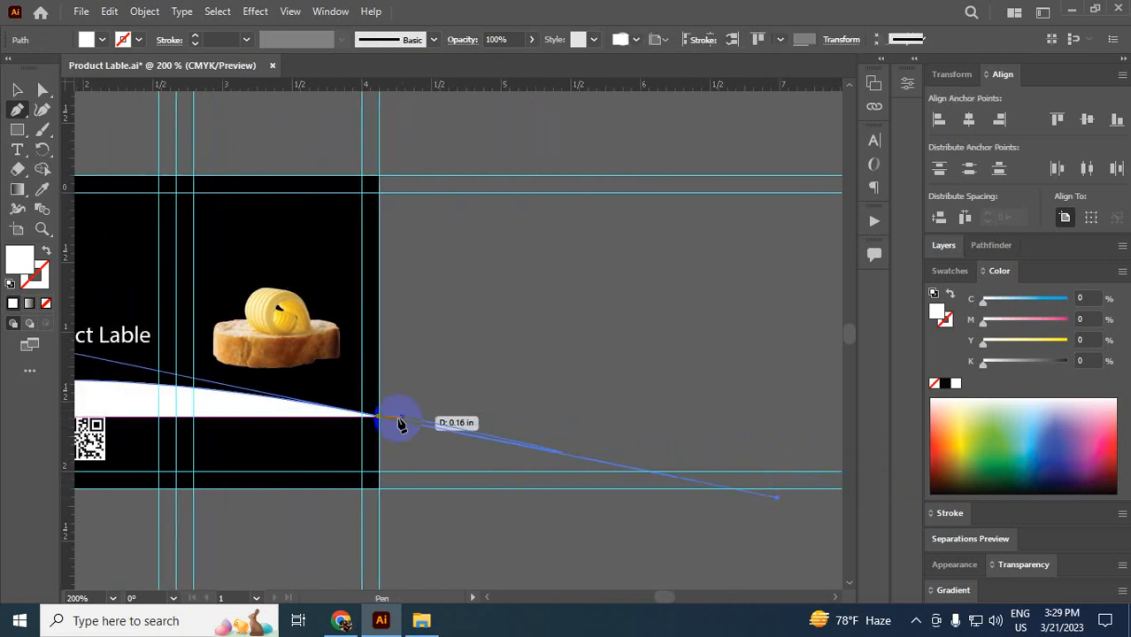
{"action": "left_click", "coordinate": [379, 418]}
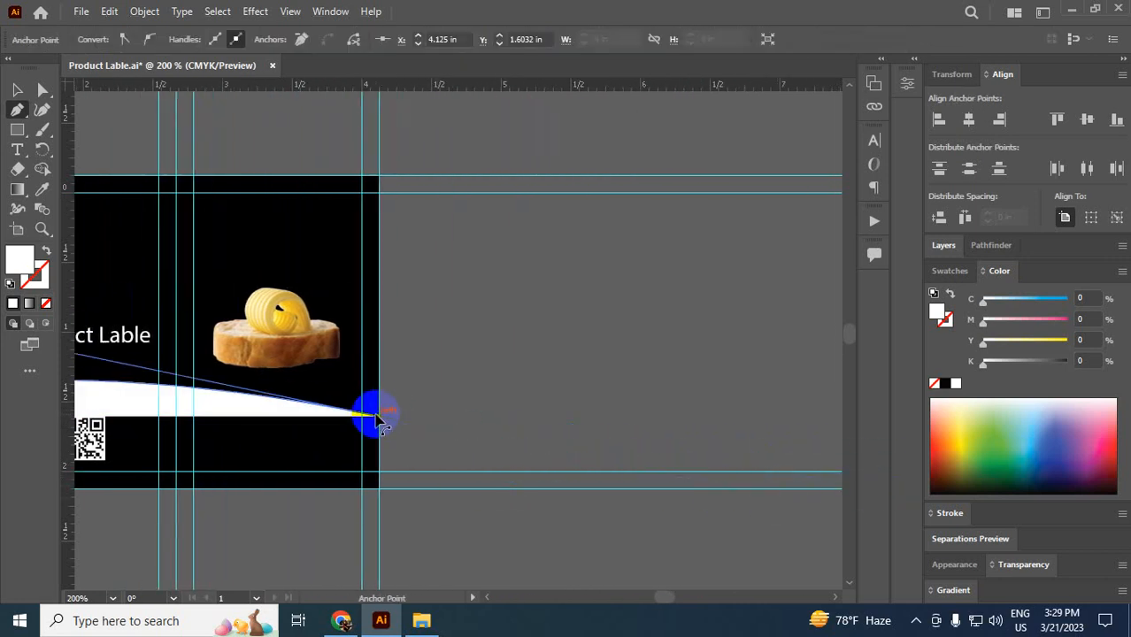
{"action": "key", "text": "ctrl+z"}
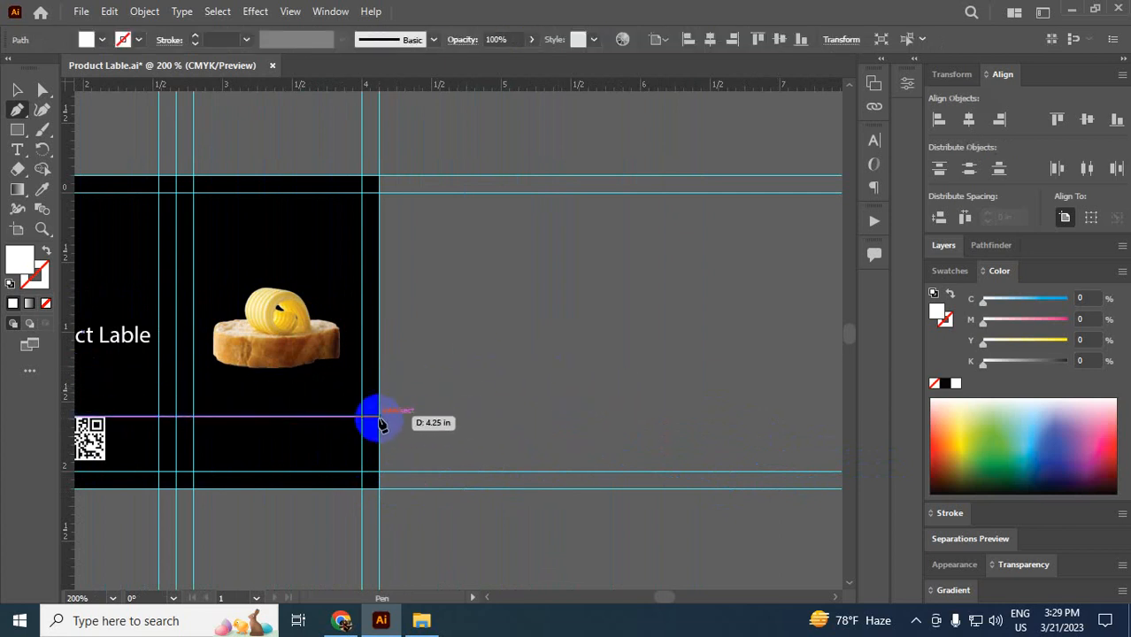
{"action": "left_click", "coordinate": [379, 418]}
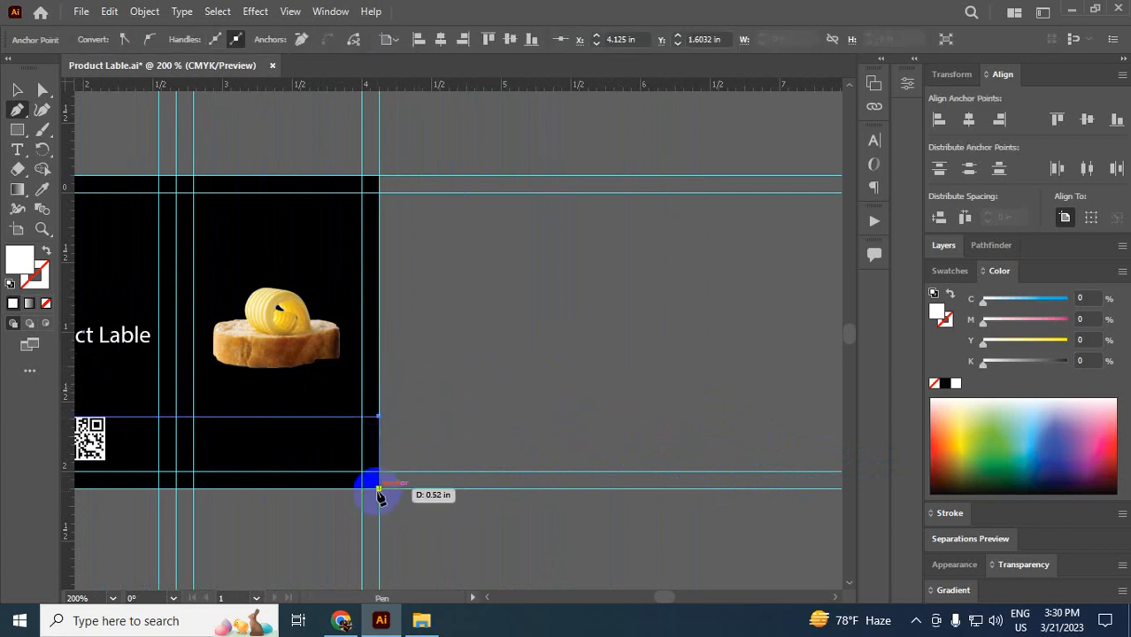
{"action": "left_click", "coordinate": [412, 449], "text": "ctrl"}
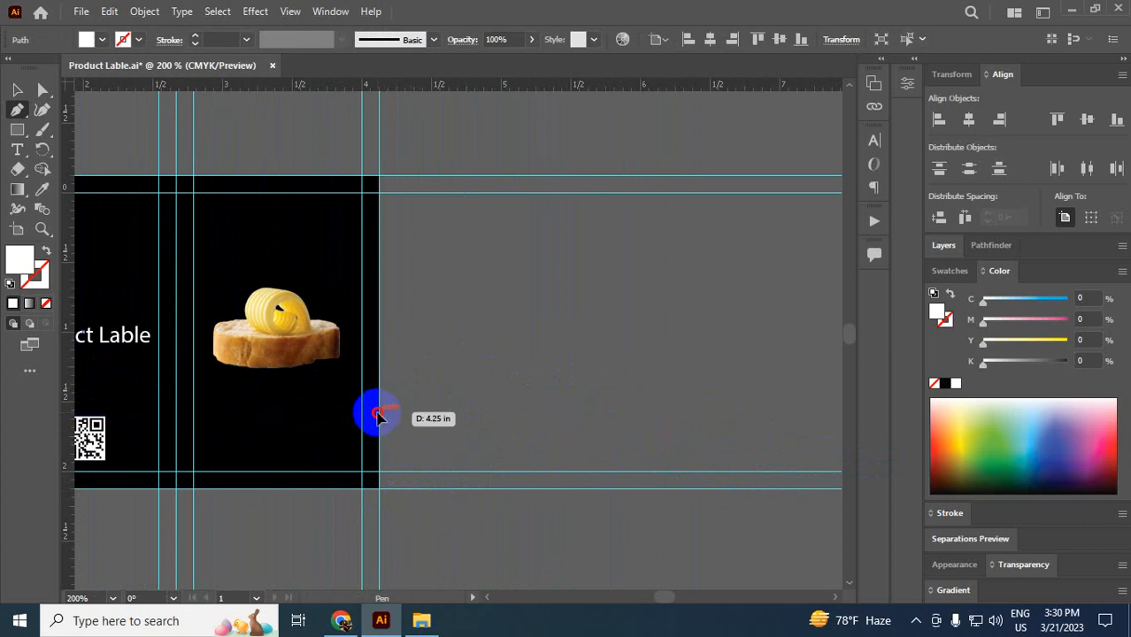
- Draw a shallow arched edge across to the label's right edge and close the white shape along the label's bottom corners
{"action": "left_click_drag", "start_coordinate": [378, 416], "coordinate": [628, 490]}
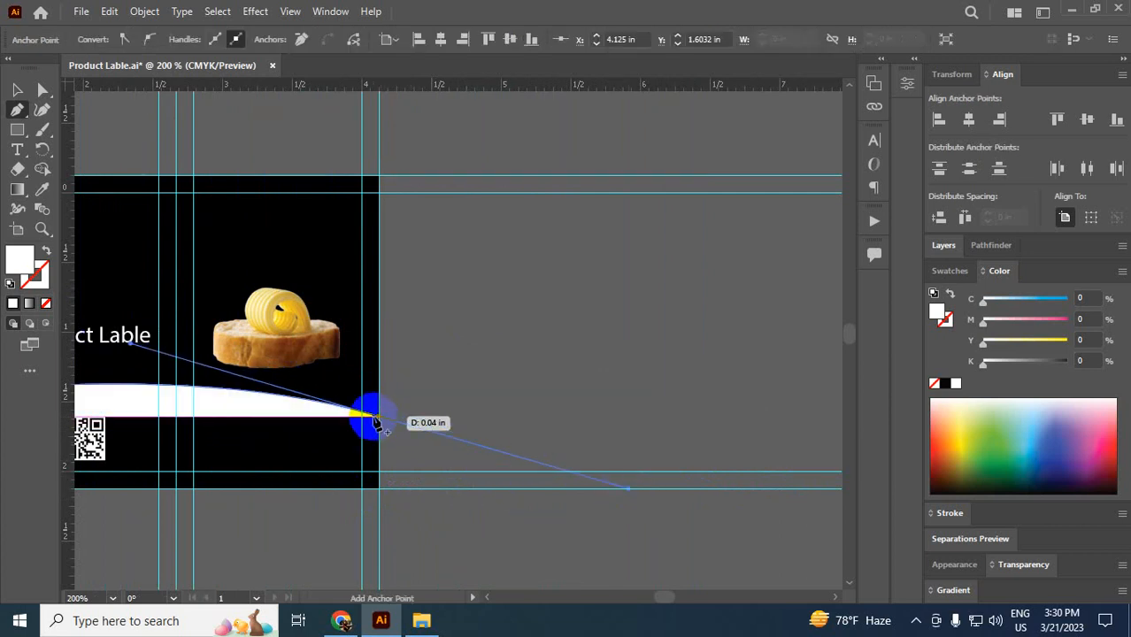
{"action": "left_click", "coordinate": [379, 416]}
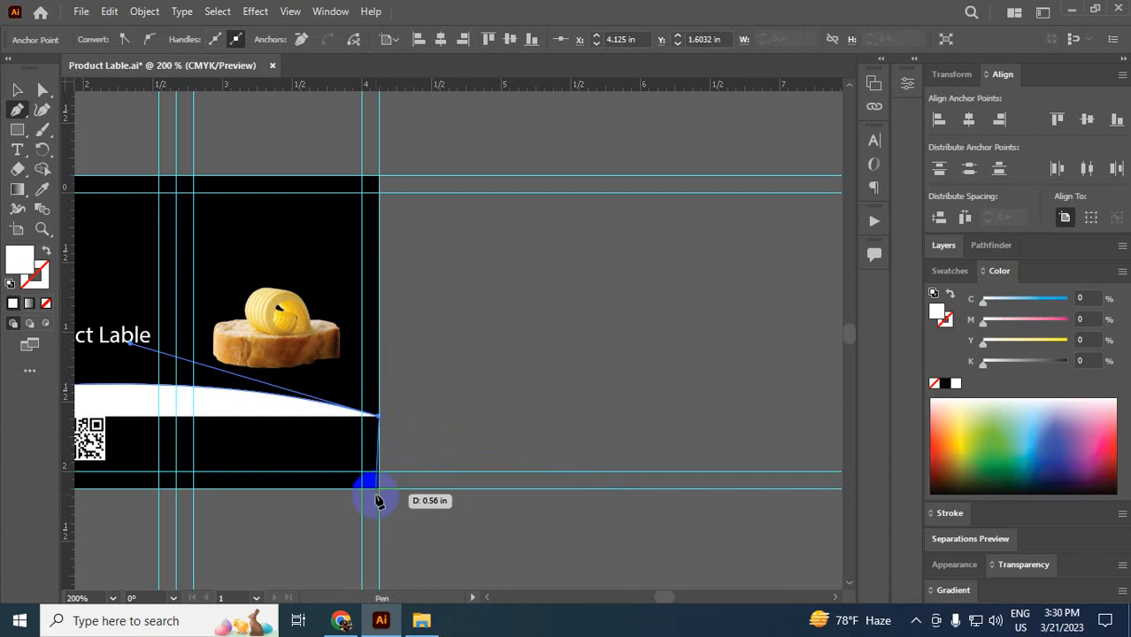
{"action": "scroll", "coordinate": [450, 531], "scroll_direction": "left", "scroll_amount": 10}
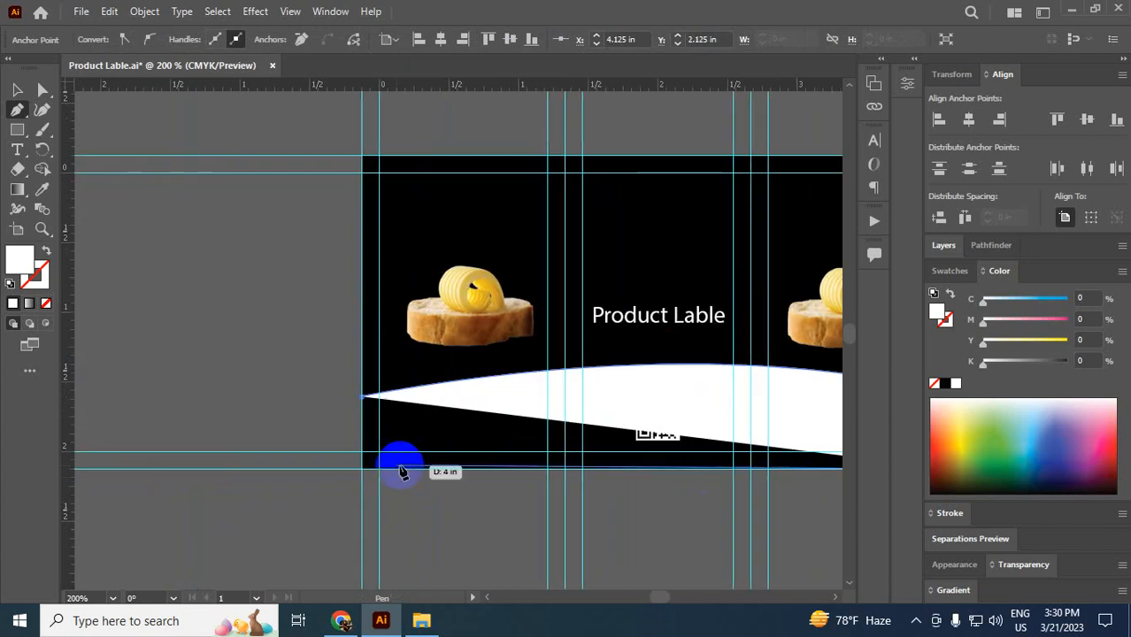
{"action": "left_click", "coordinate": [360, 470]}
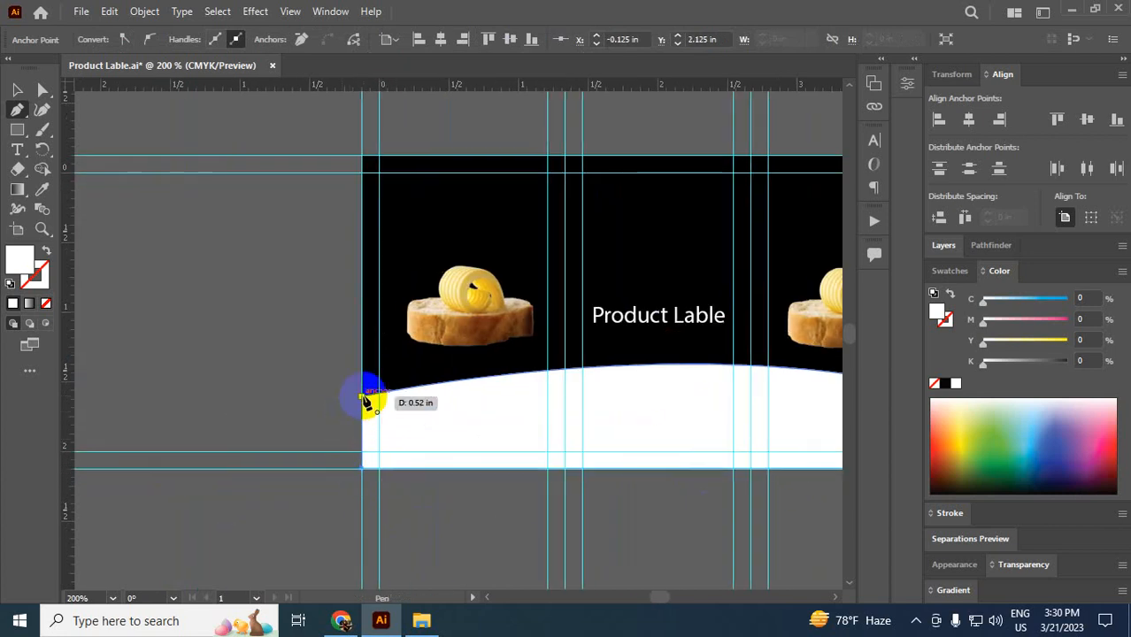
{"action": "left_click", "coordinate": [17, 90]}
{"action": "left_click", "coordinate": [154, 201]}
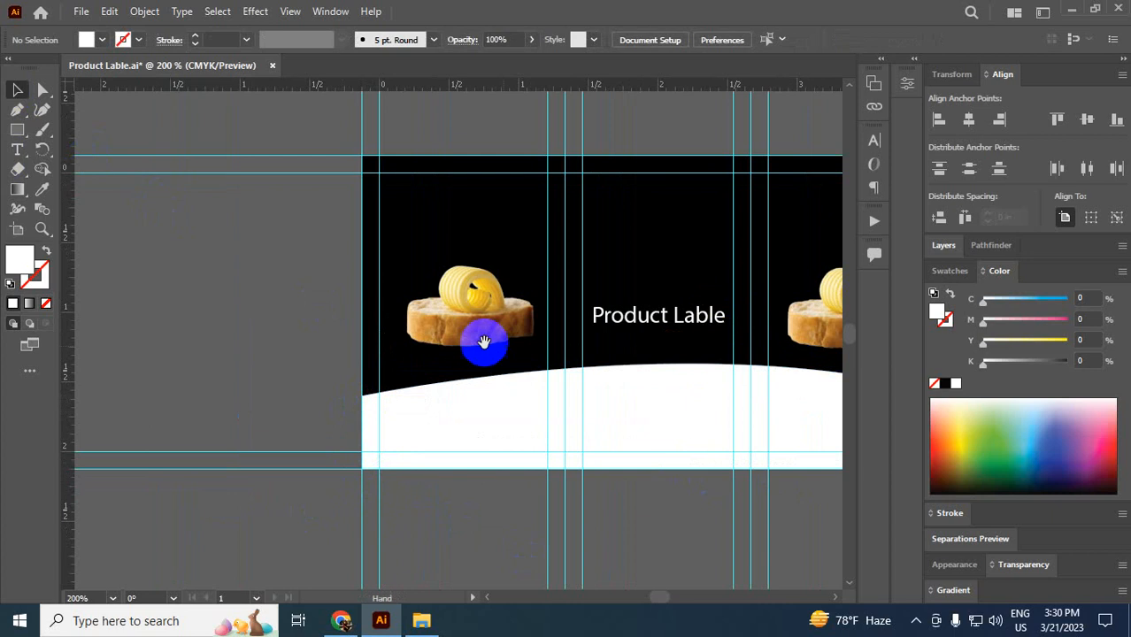
- Fill the arched lower shape with a pale yellow sampled from the butter curl in the left picture
{"action": "left_click_drag", "start_coordinate": [612, 374], "coordinate": [429, 356]}
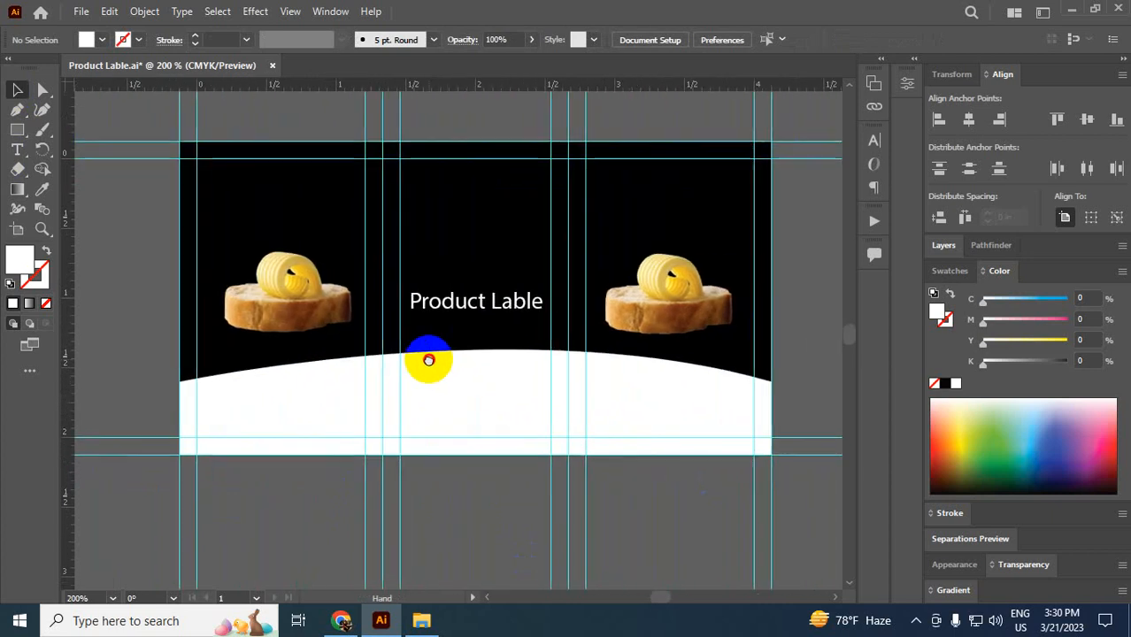
{"action": "left_click", "coordinate": [483, 396]}
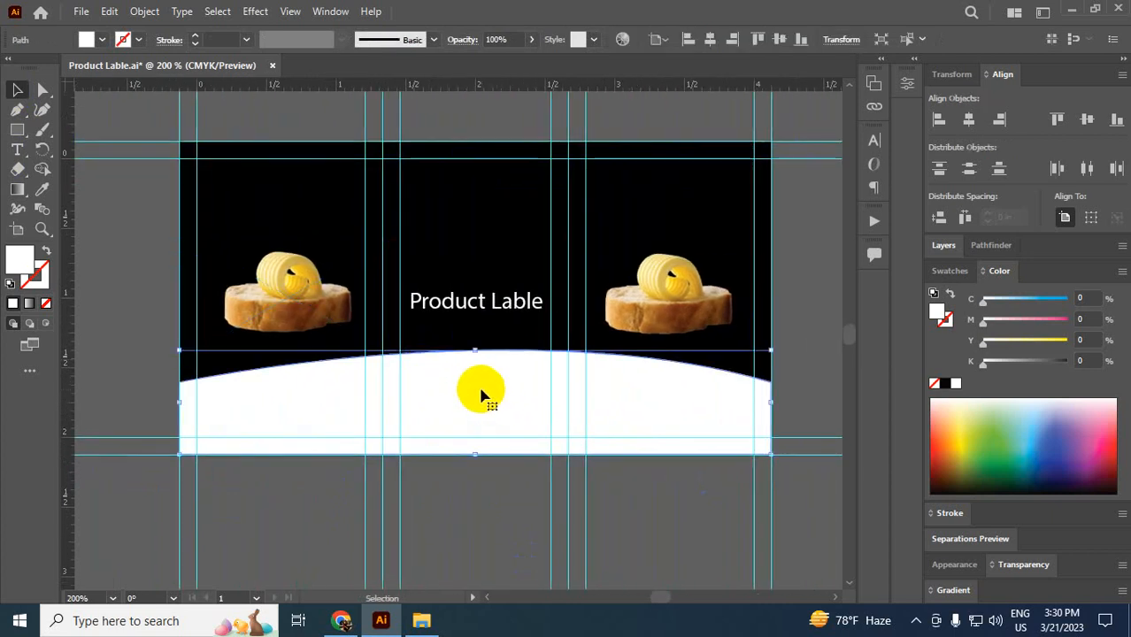
{"action": "left_click", "coordinate": [42, 189]}
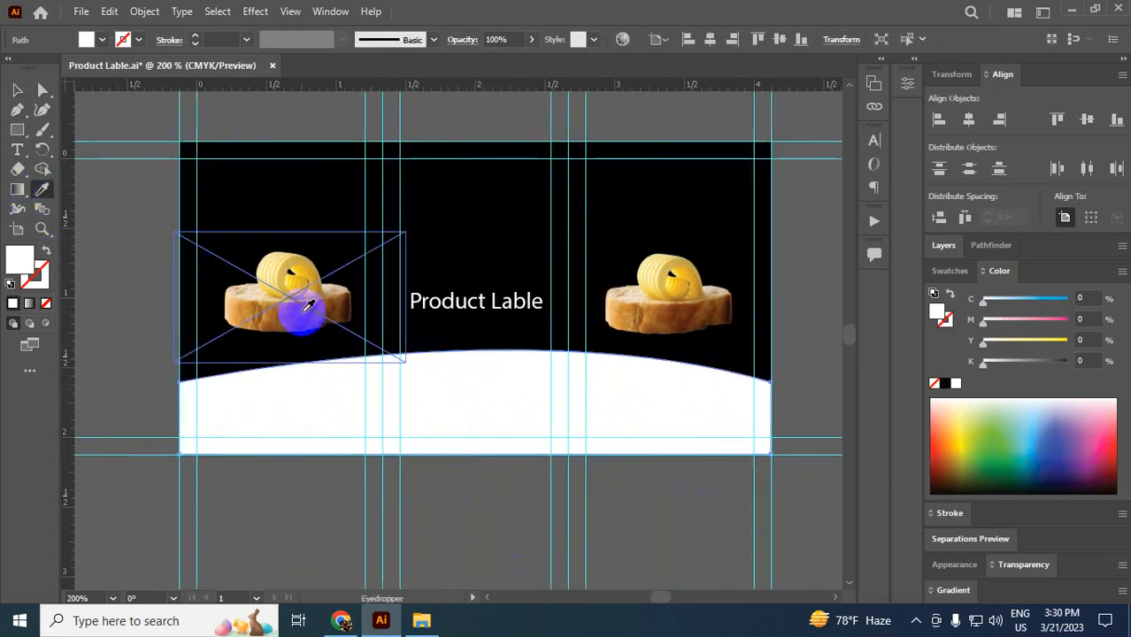
{"action": "left_click", "coordinate": [265, 252]}
{"action": "left_click", "coordinate": [282, 260]}
{"action": "left_click", "coordinate": [17, 90]}
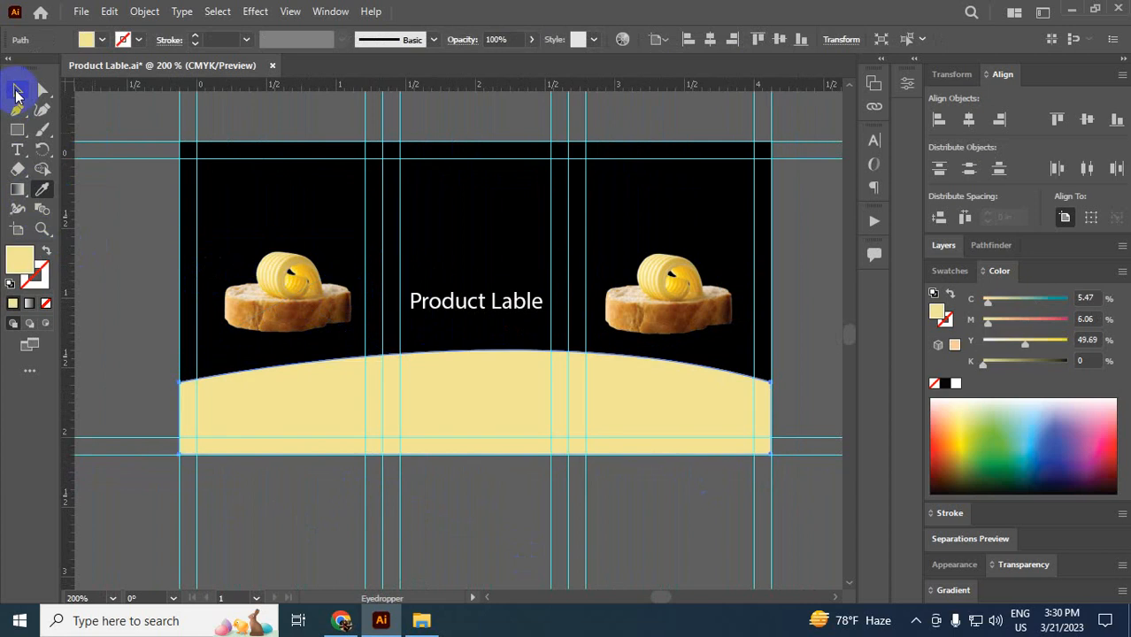
{"action": "left_click", "coordinate": [114, 206]}
- Recolour the black label background with a dark brown sampled from the bread slice in the left picture
{"action": "left_click", "coordinate": [471, 251]}
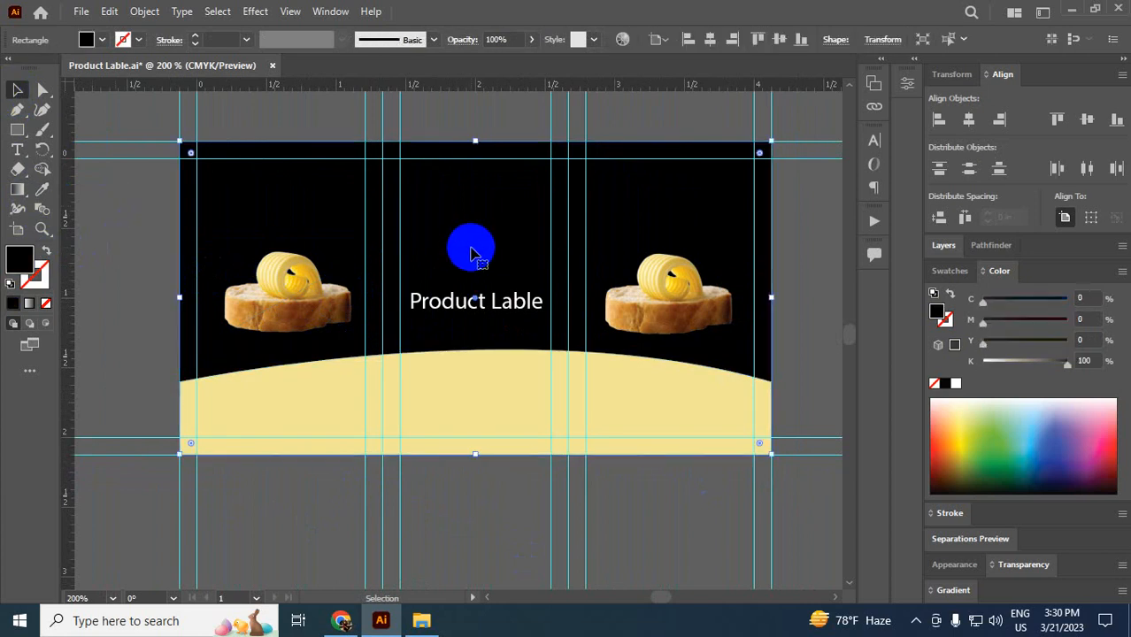
{"action": "left_click", "coordinate": [42, 189]}
{"action": "left_click_drag", "start_coordinate": [266, 314], "coordinate": [307, 311]}
{"action": "left_click", "coordinate": [17, 90]}
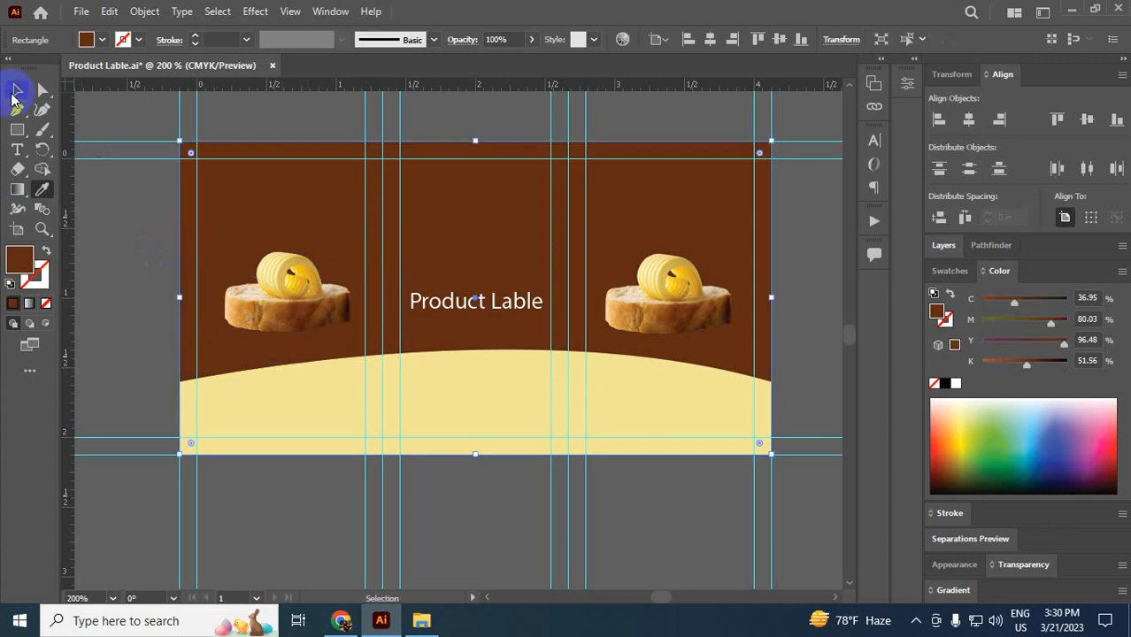
{"action": "left_click", "coordinate": [71, 215]}
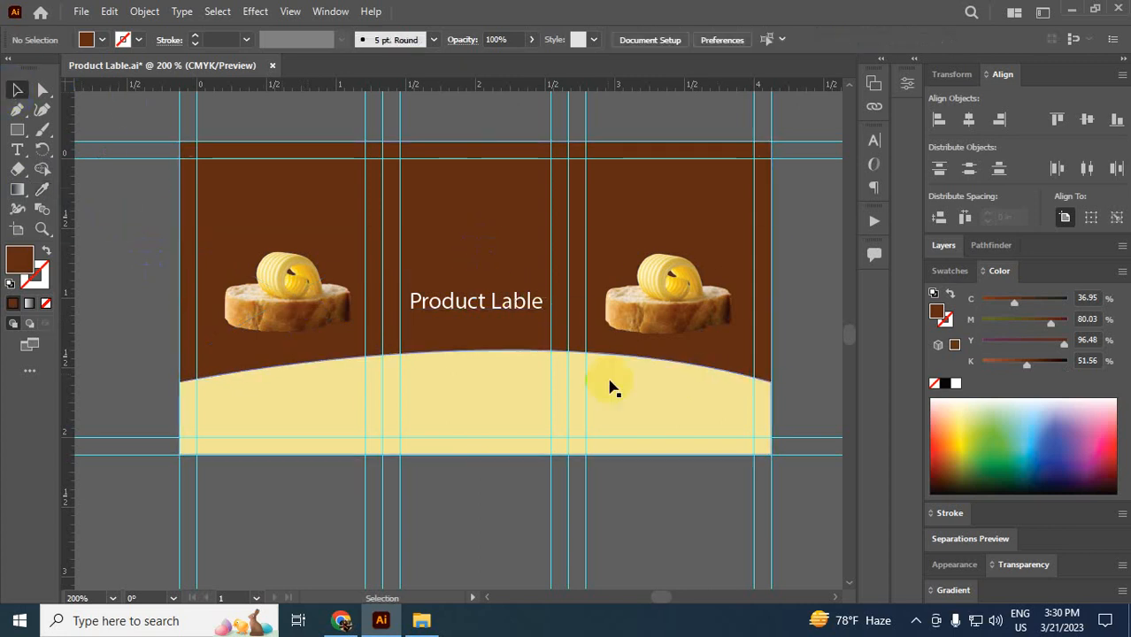
- Reshape the pale yellow shape's upper curve with its right anchor's direction handle, making the arch higher and more symmetrical
{"action": "left_click", "coordinate": [511, 393]}
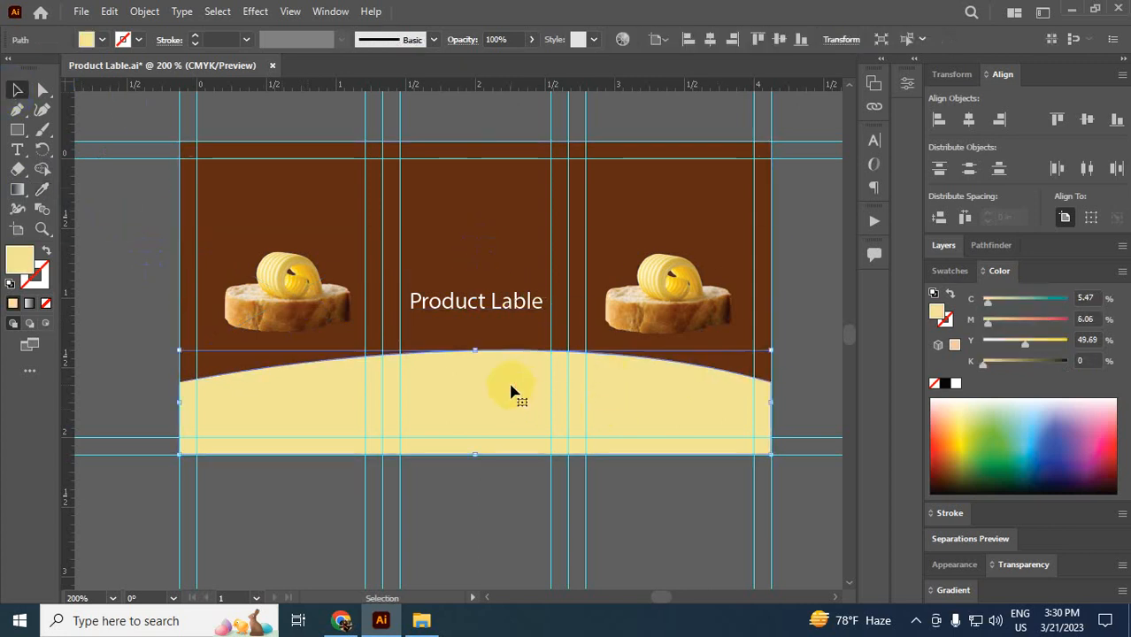
{"action": "left_click_drag", "start_coordinate": [43, 88], "coordinate": [159, 92]}
{"action": "left_click", "coordinate": [773, 391]}
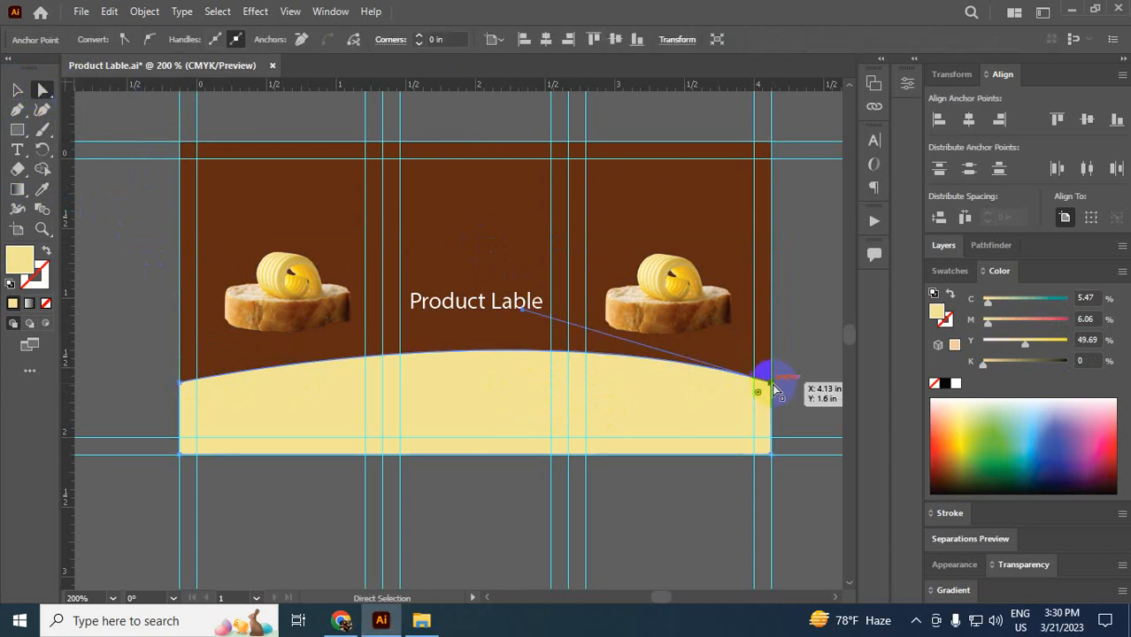
{"action": "left_click_drag", "start_coordinate": [523, 311], "coordinate": [471, 289]}
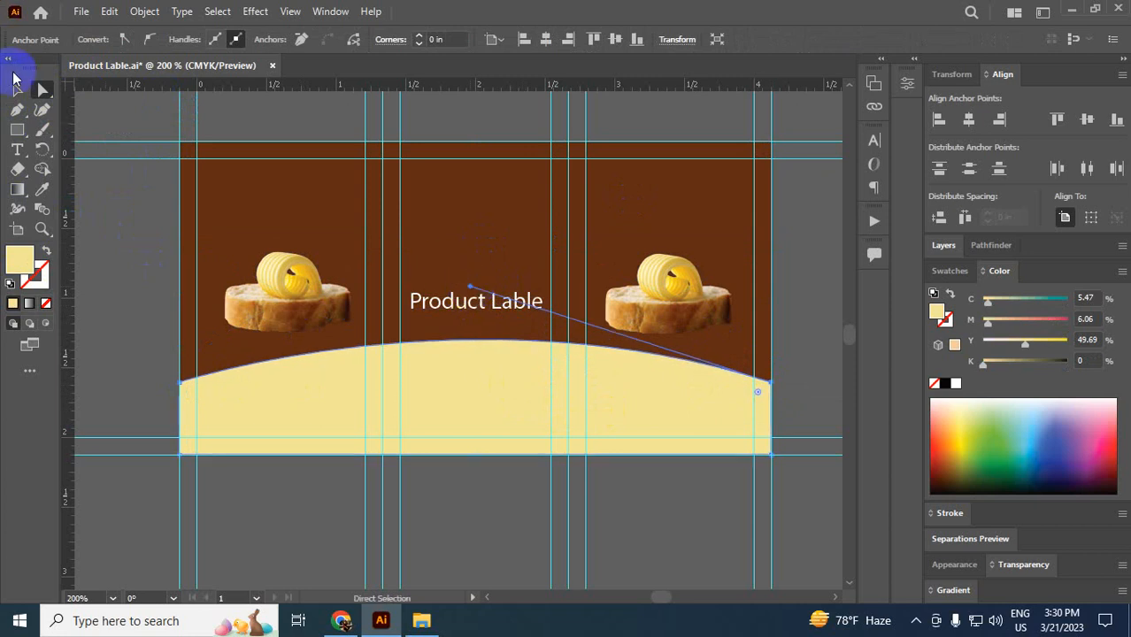
{"action": "left_click", "coordinate": [17, 86]}
{"action": "left_click", "coordinate": [101, 240]}
- Move the yellow shape aside, bring the QR code to the front, and return the shape to the label's bottom edge
{"action": "left_click_drag", "start_coordinate": [472, 391], "coordinate": [460, 515]}
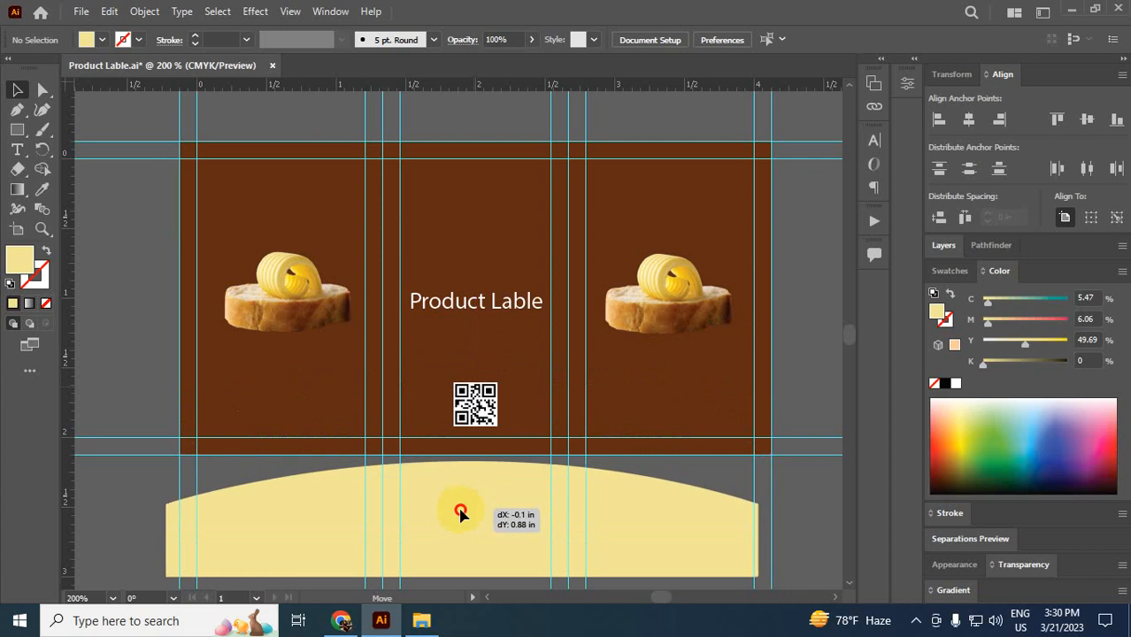
{"action": "left_click", "coordinate": [476, 407]}
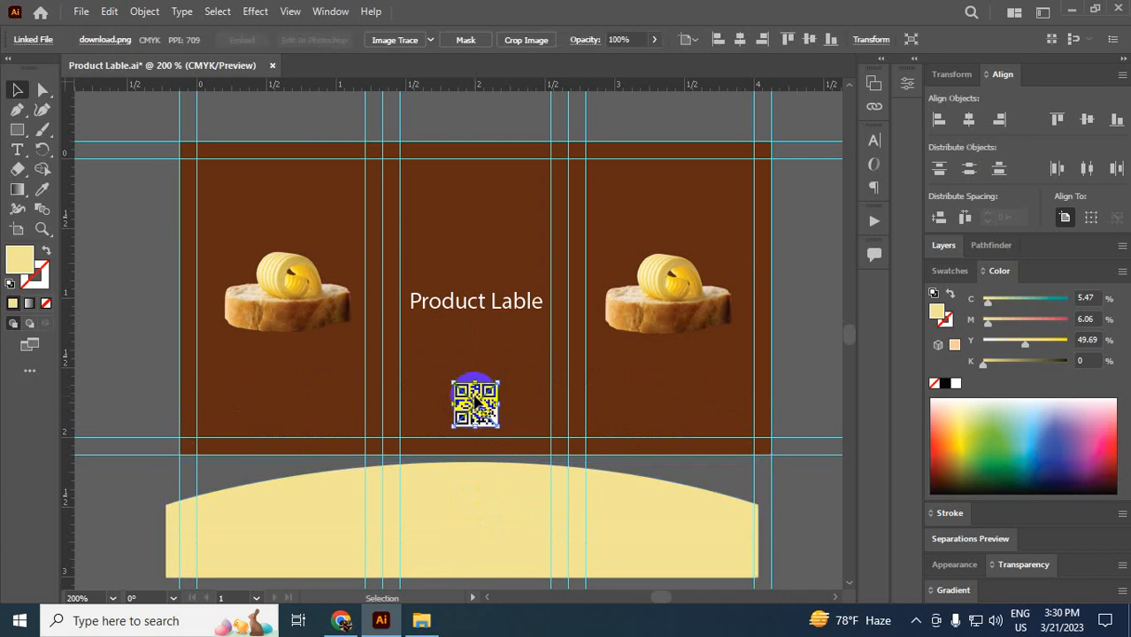
{"action": "right_click", "coordinate": [475, 400]}
{"action": "mouse_move", "coordinate": [532, 280]}
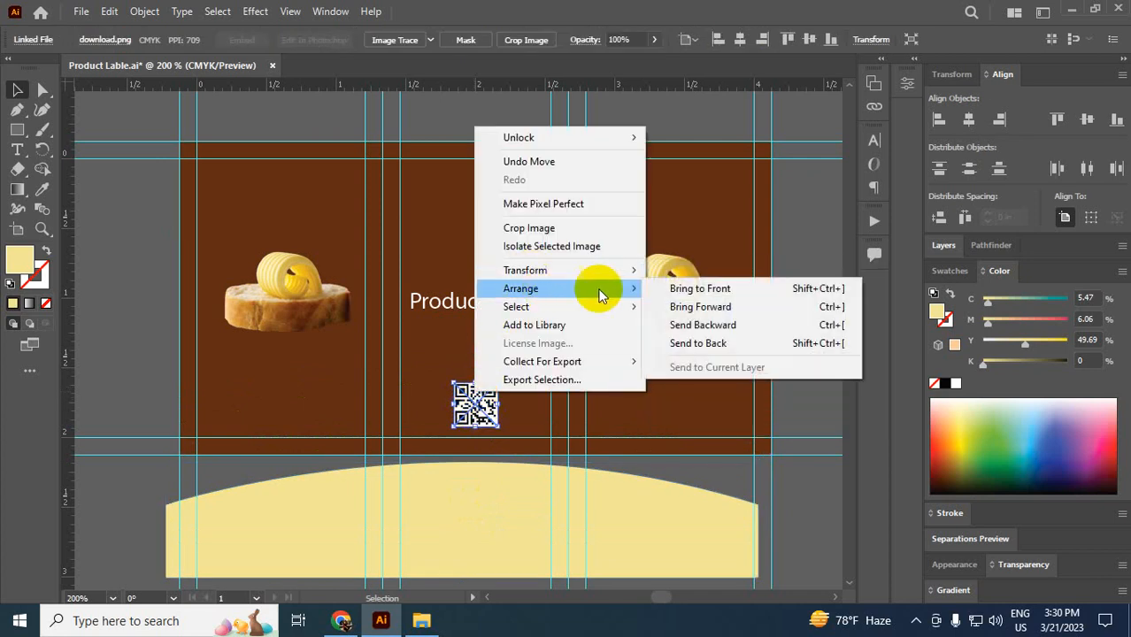
{"action": "left_click", "coordinate": [706, 297]}
{"action": "left_click_drag", "start_coordinate": [511, 524], "coordinate": [523, 397]}
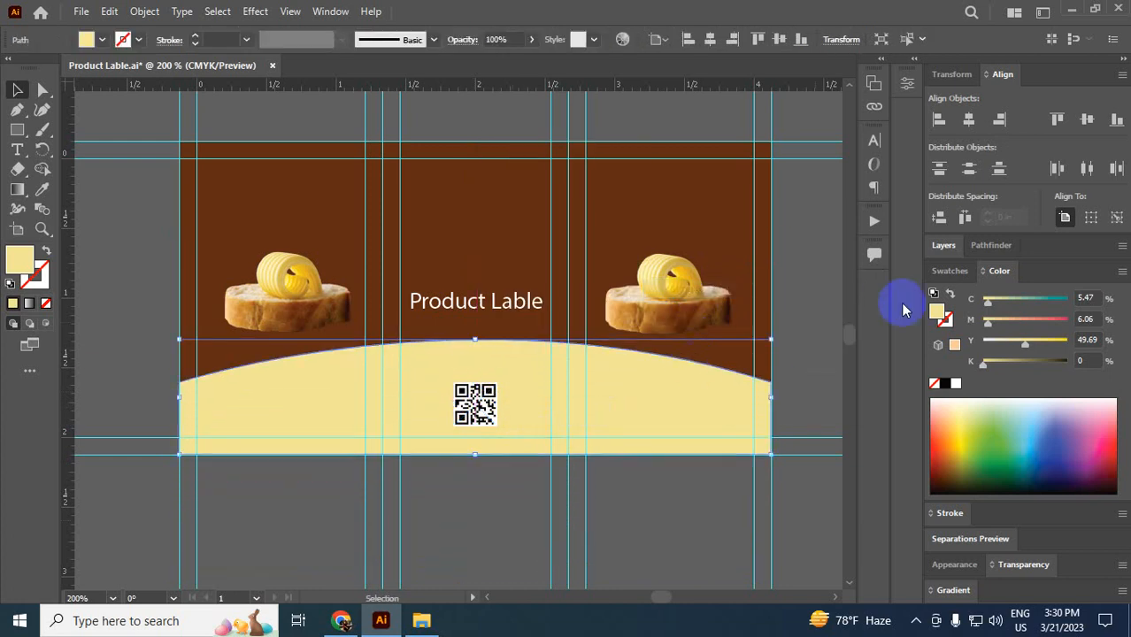
{"action": "left_click", "coordinate": [806, 298]}
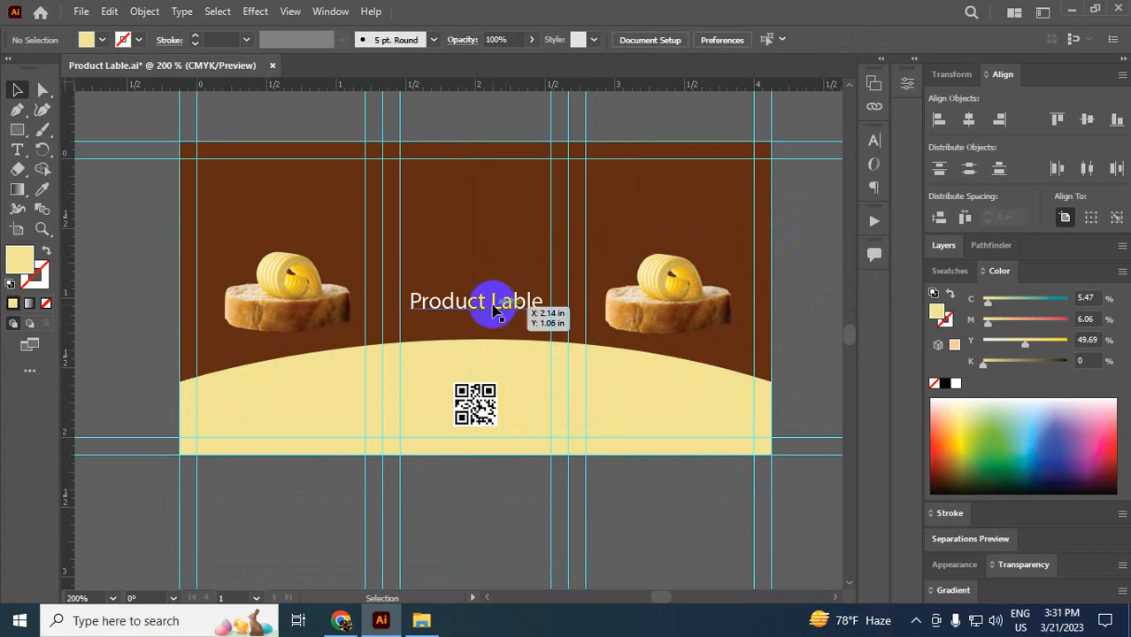
- Copy the Product Lable title above the left panel's butter picture and change the copy's text to "Best Quality Product"
{"action": "scroll", "coordinate": [494, 306], "scroll_direction": "up", "scroll_amount": 3}
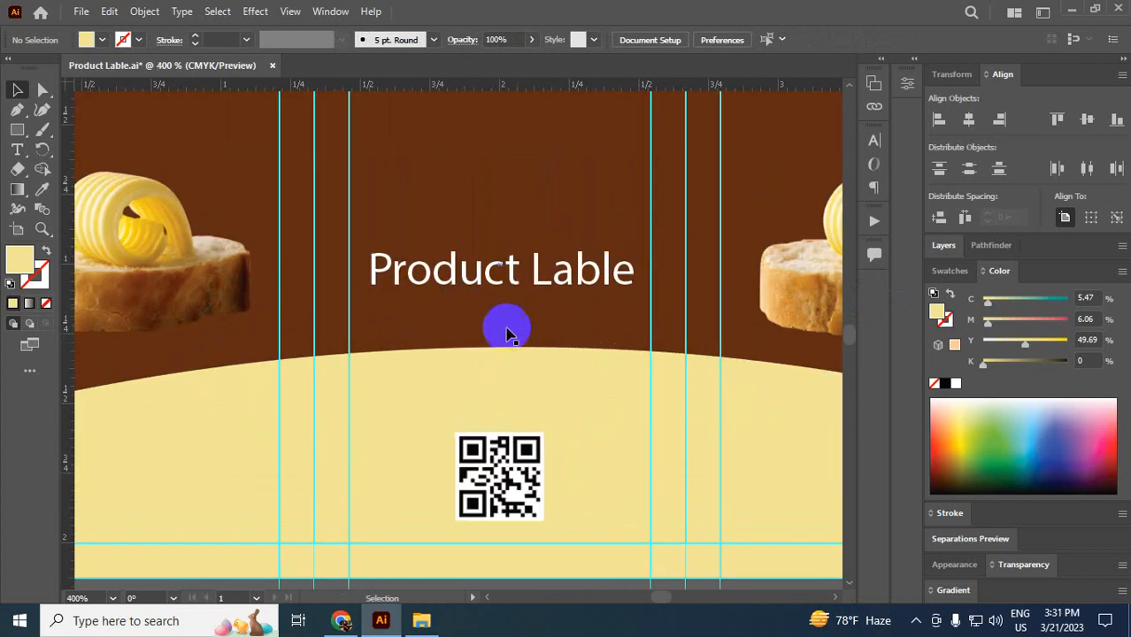
{"action": "scroll", "coordinate": [522, 345], "scroll_direction": "up", "scroll_amount": 2}
{"action": "left_click_drag", "start_coordinate": [386, 381], "coordinate": [560, 266]}
{"action": "scroll", "coordinate": [655, 416], "scroll_direction": "up", "scroll_amount": 3}
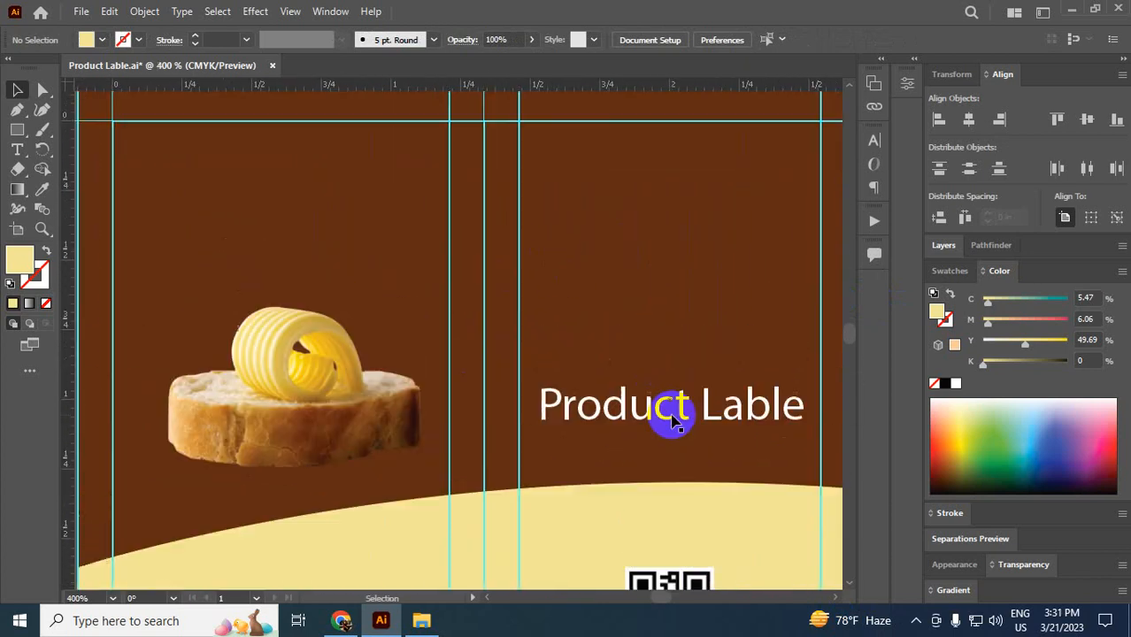
{"action": "left_click_drag", "start_coordinate": [626, 426], "coordinate": [245, 230]}
{"action": "left_click_drag", "start_coordinate": [17, 149], "coordinate": [79, 144]}
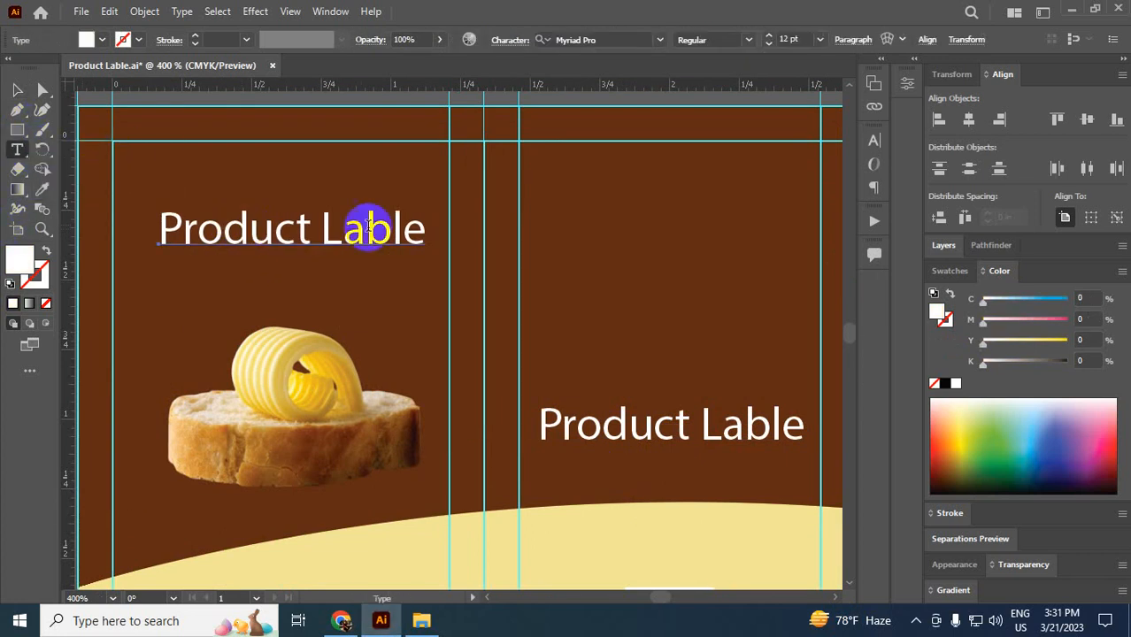
{"action": "left_click_drag", "start_coordinate": [412, 233], "coordinate": [162, 226]}
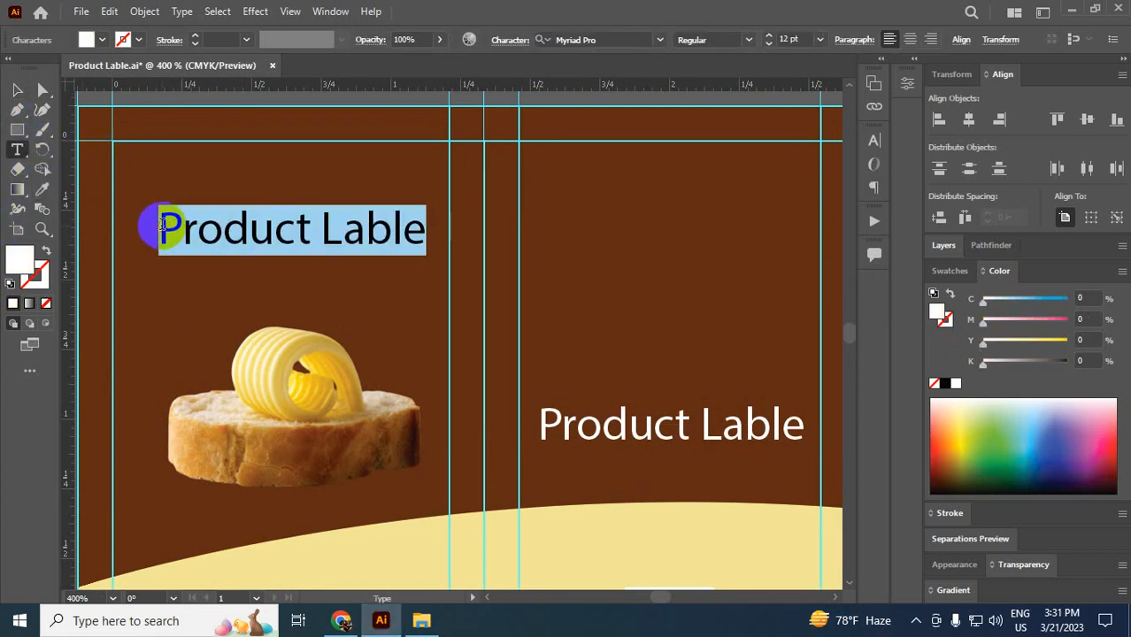
{"action": "type", "text": "Best Quality"}
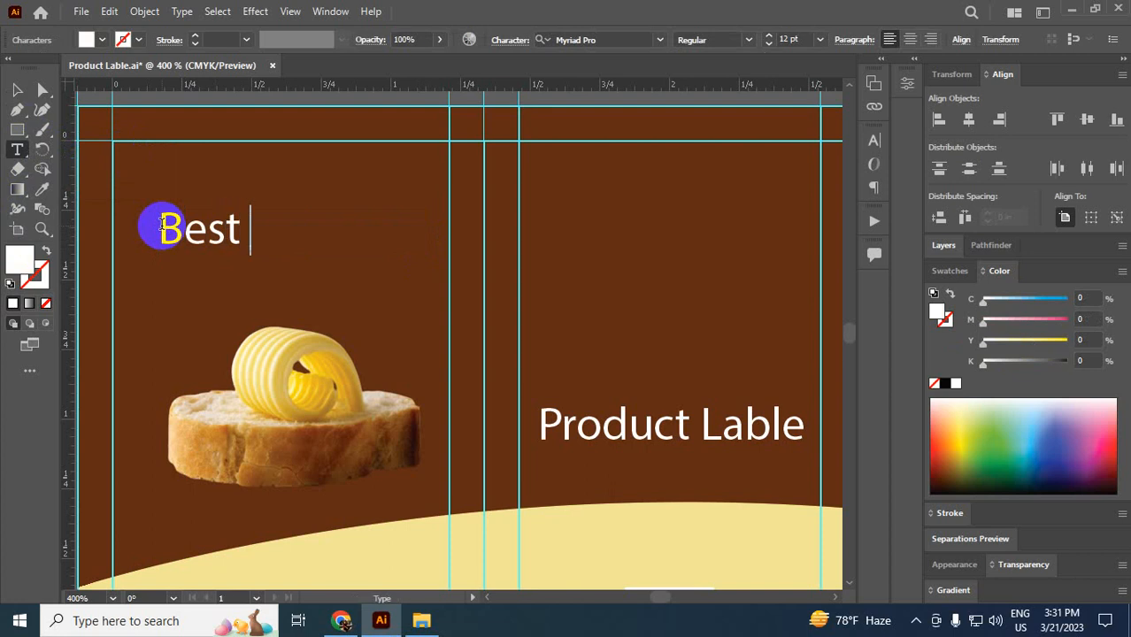
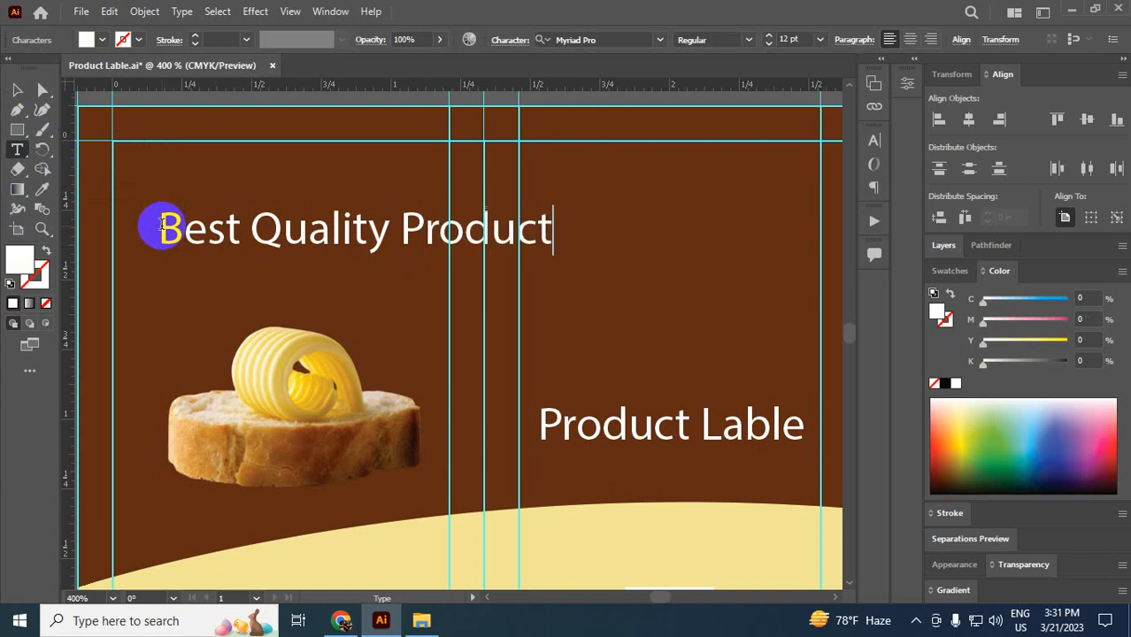
- Scale the Best Quality Product text down to 9.24 pt and centre it above the butter picture in the left panel
{"action": "left_click", "coordinate": [17, 89]}
{"action": "left_click_drag", "start_coordinate": [553, 255], "coordinate": [472, 245]}
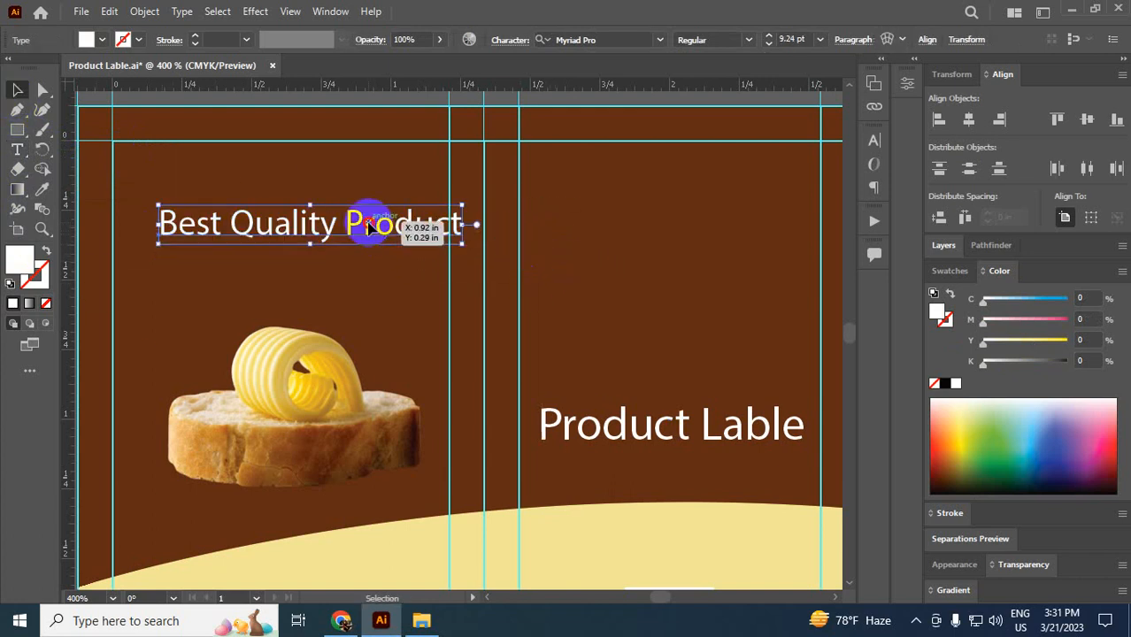
{"action": "left_click_drag", "start_coordinate": [369, 219], "coordinate": [349, 248]}
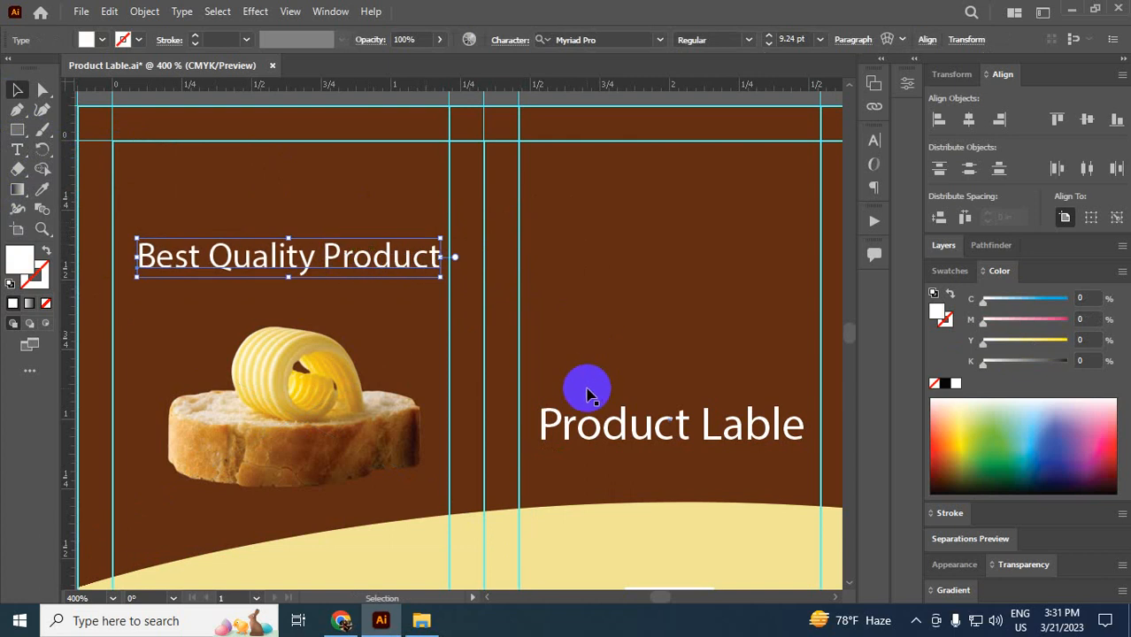
- Place a copy of the Best Quality Product text at the same height above the right panel's butter picture
{"action": "key", "text": "ctrl+minus"}
{"action": "key", "text": "ctrl+minus"}
{"action": "scroll", "coordinate": [505, 395], "scroll_direction": "left", "scroll_amount": 5}
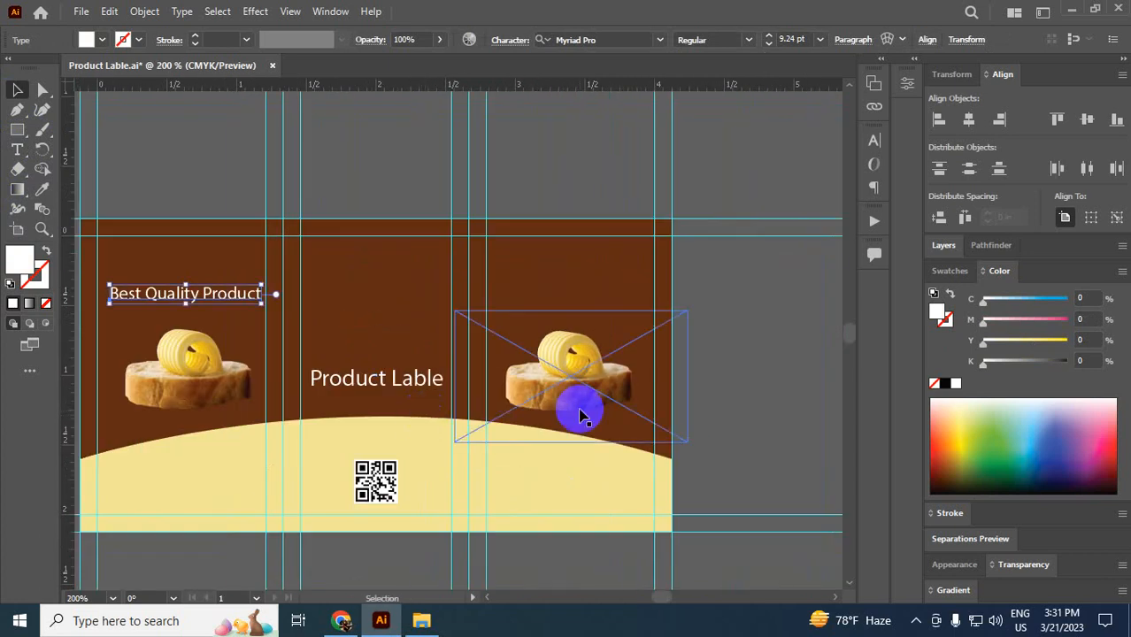
{"action": "left_click_drag", "start_coordinate": [174, 300], "coordinate": [555, 297]}
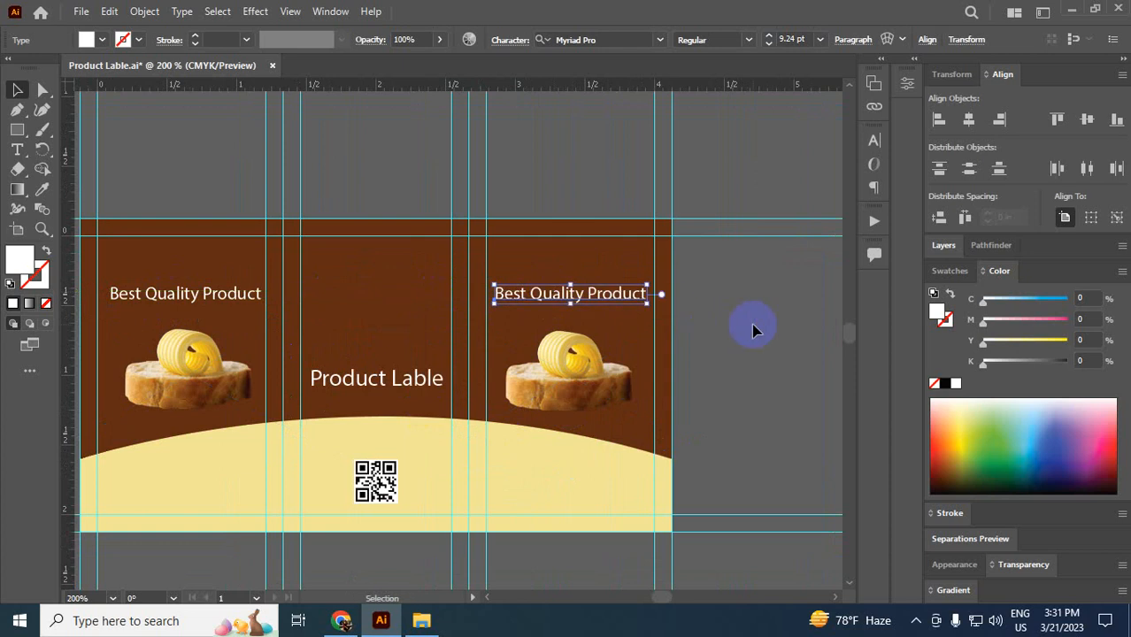
- Align the left and right panels' butter pictures with each other by their vertical centres
{"action": "left_click", "coordinate": [752, 329]}
{"action": "scroll", "coordinate": [556, 450], "scroll_direction": "left", "scroll_amount": 3}
{"action": "scroll", "coordinate": [556, 442], "scroll_direction": "down", "scroll_amount": 1}
{"action": "left_click", "coordinate": [653, 363]}
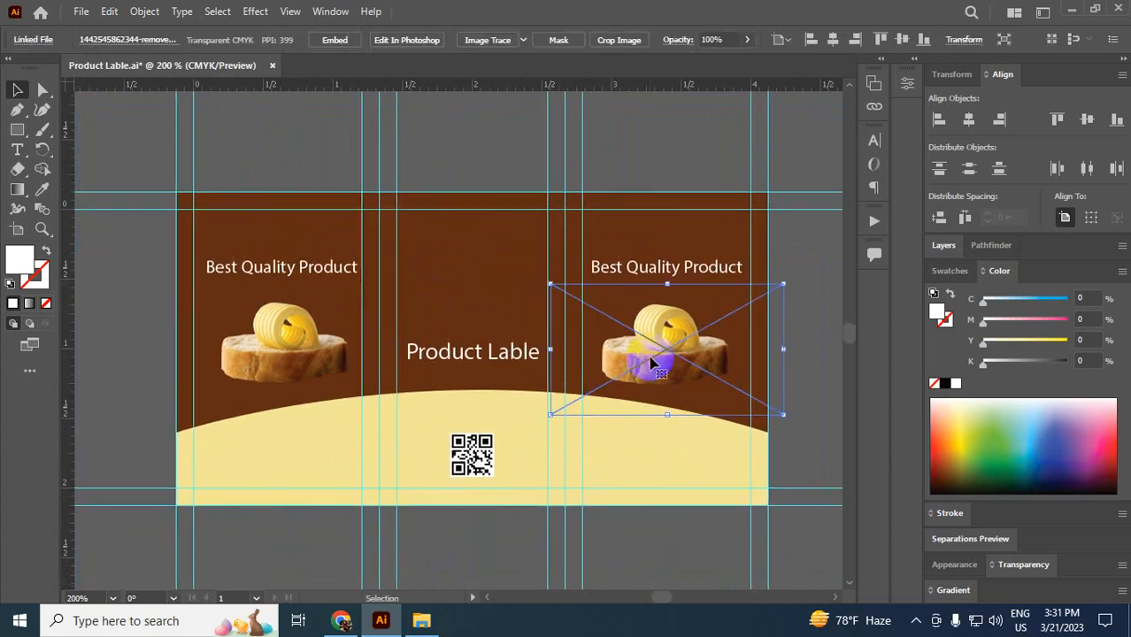
{"action": "left_click", "coordinate": [273, 366], "text": "shift"}
{"action": "left_click", "coordinate": [776, 40]}
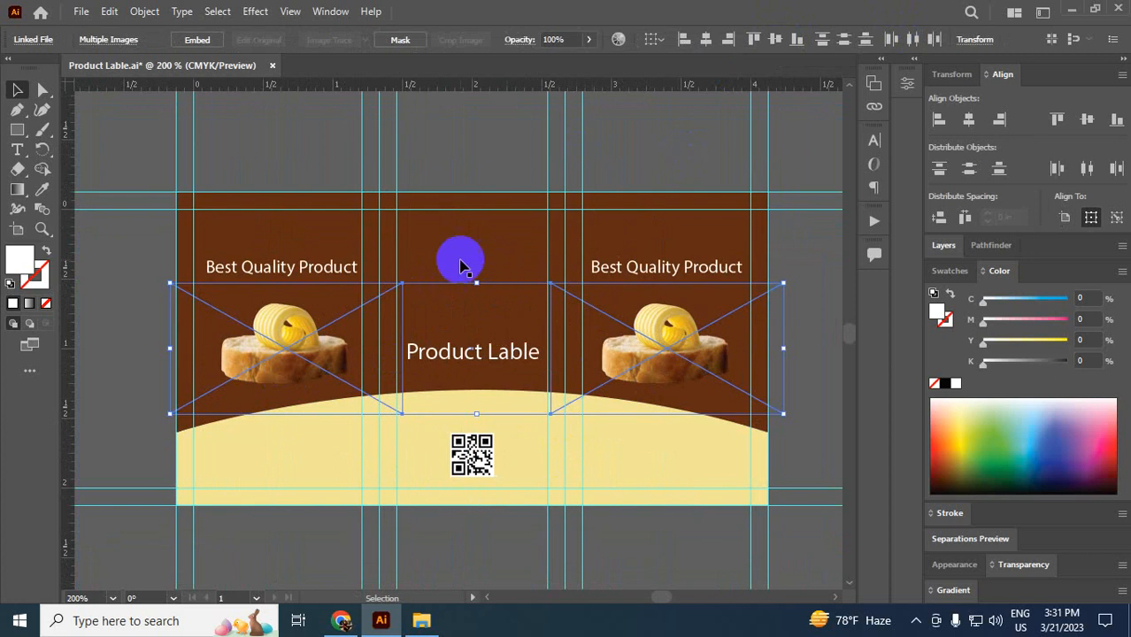
{"action": "left_click", "coordinate": [443, 133]}
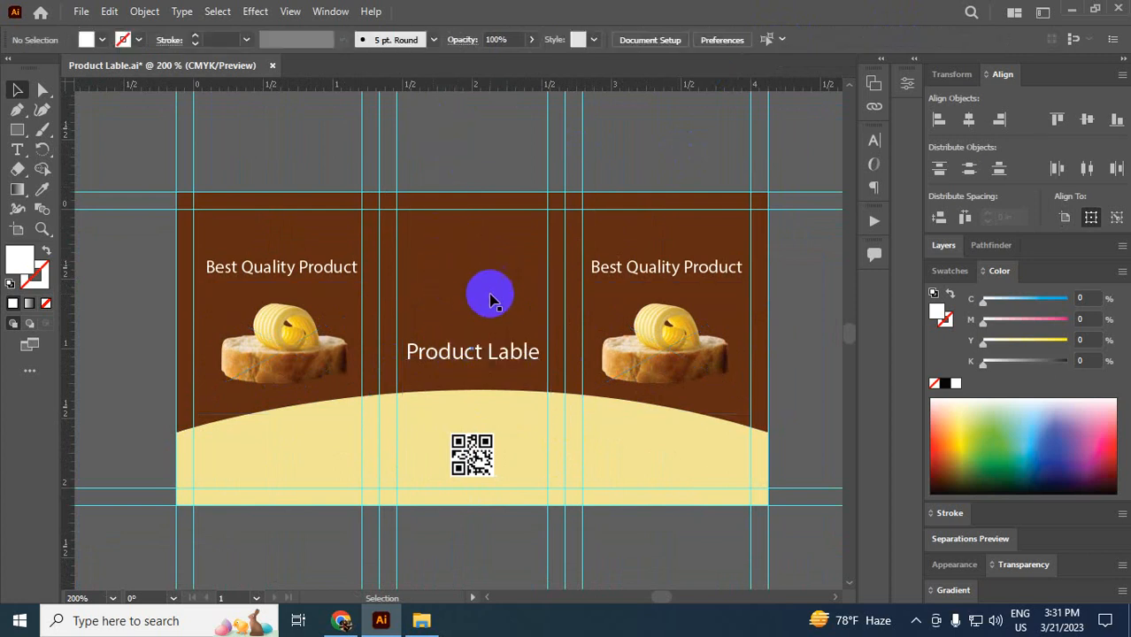
- Move the Product Lable title up in the middle panel and replace its text with "Fresh Butter" on two lines
{"action": "key", "text": "ctrl+plus"}
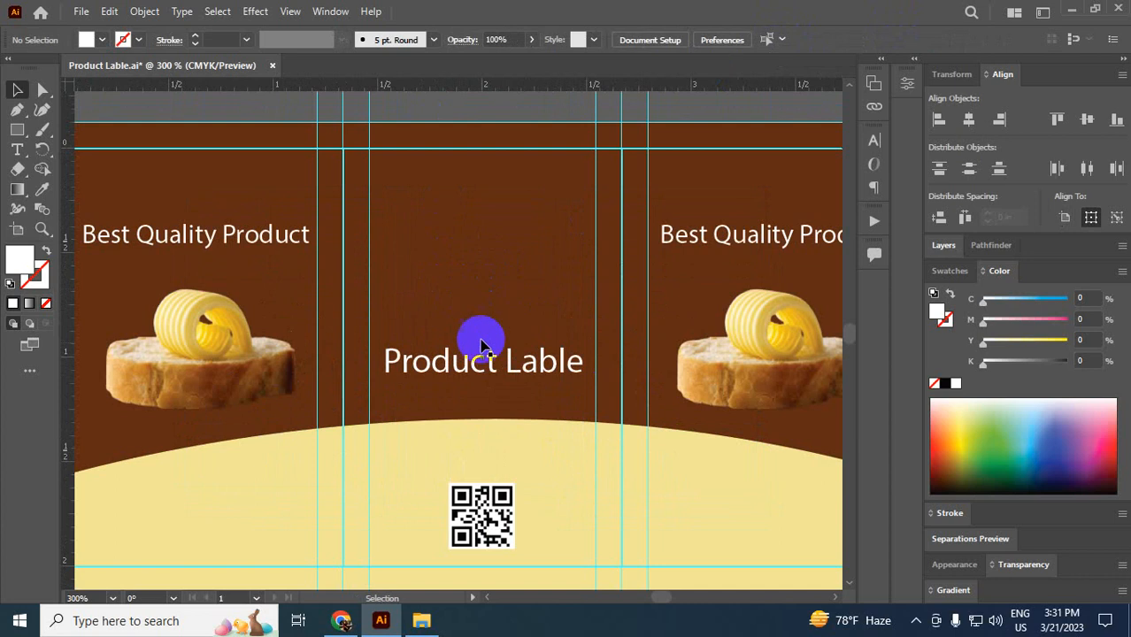
{"action": "left_click_drag", "start_coordinate": [472, 366], "coordinate": [476, 234]}
{"action": "left_click_drag", "start_coordinate": [17, 150], "coordinate": [106, 146]}
{"action": "left_click", "coordinate": [592, 235]}
{"action": "left_click_drag", "start_coordinate": [587, 226], "coordinate": [388, 221]}
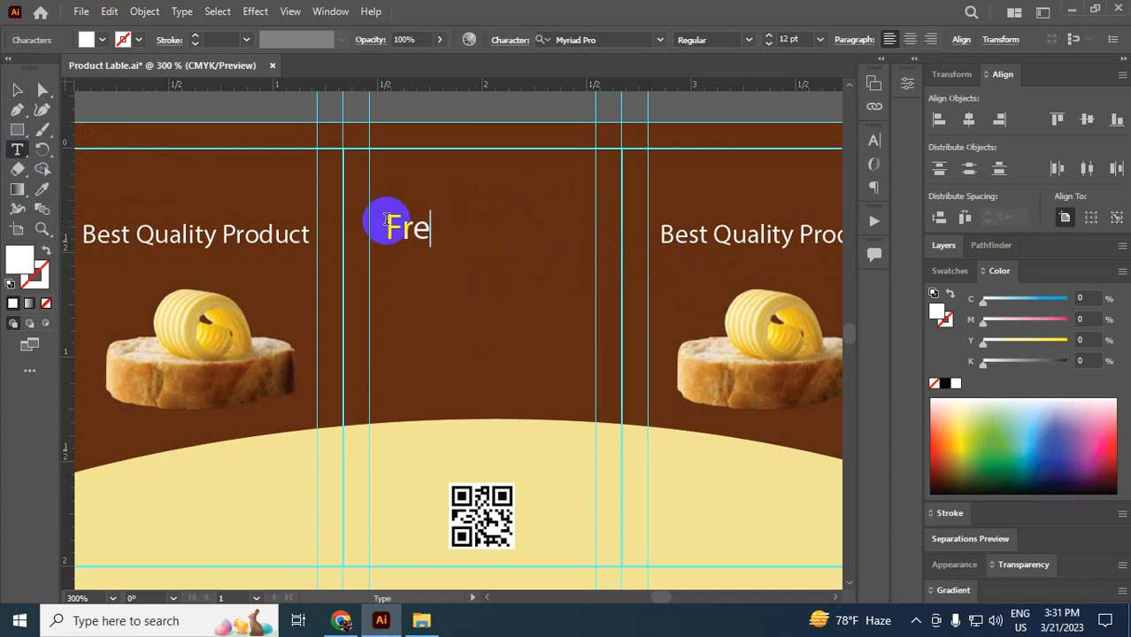
{"action": "type", "text": "B"}
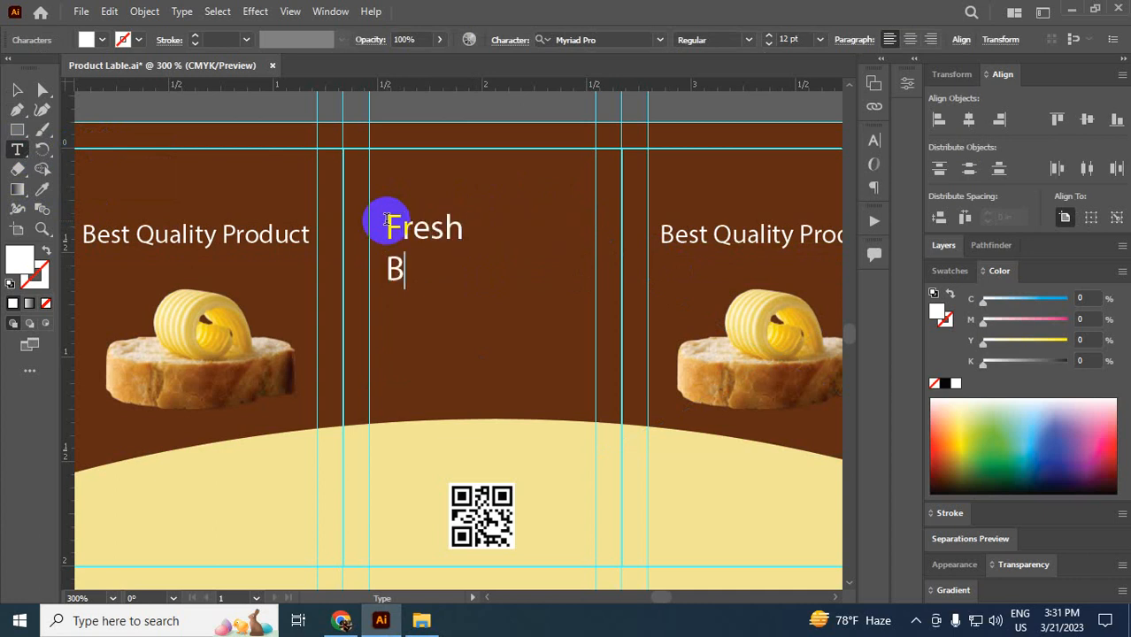
{"action": "type", "text": "utter"}
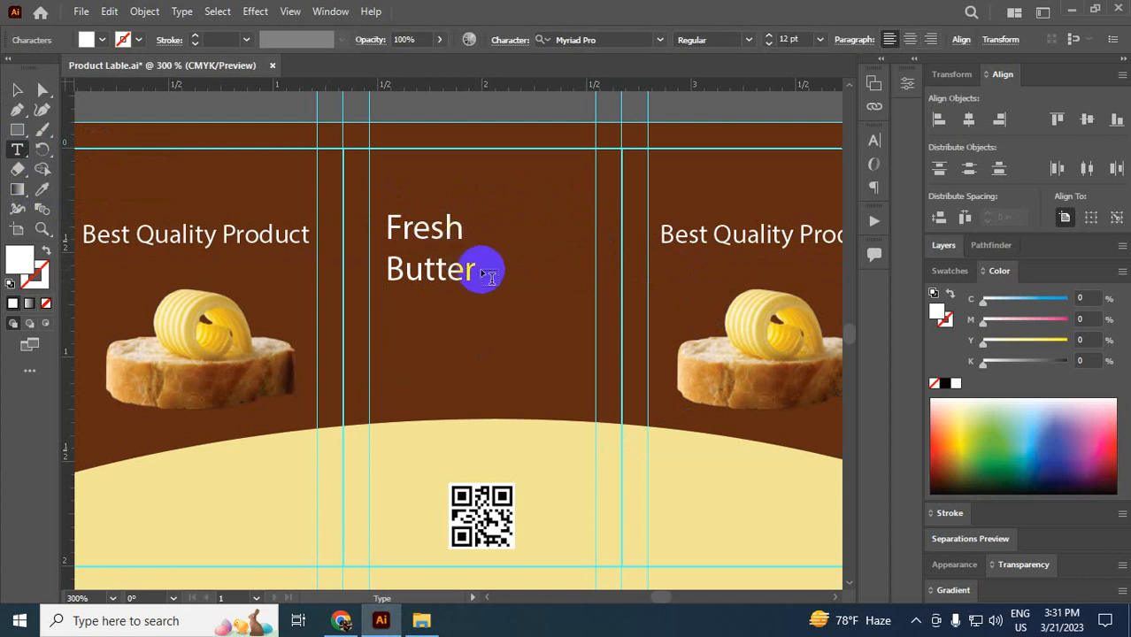
- Set the word Butter in the middle panel's title to 23 pt
{"action": "left_click_drag", "start_coordinate": [489, 277], "coordinate": [375, 298]}
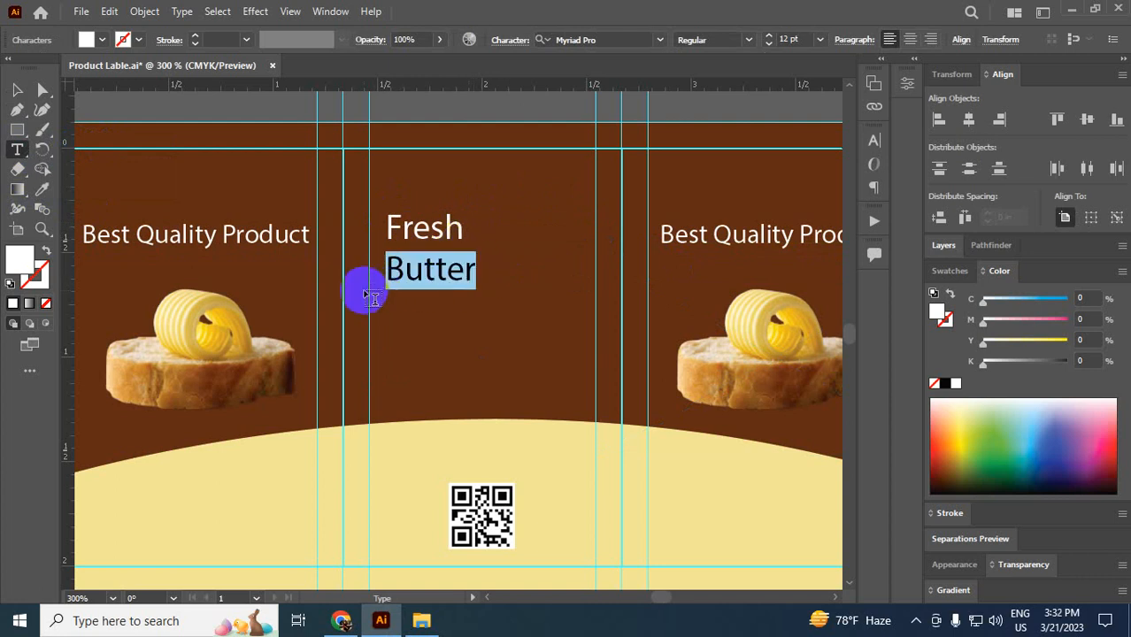
{"action": "left_click", "coordinate": [805, 38]}
{"action": "key", "text": "Up"}
{"action": "key", "text": "Up"}
{"action": "key", "text": "Up"}
{"action": "key", "text": "Up"}
{"action": "key", "text": "Up"}
{"action": "key", "text": "Up"}
{"action": "key", "text": "Up"}
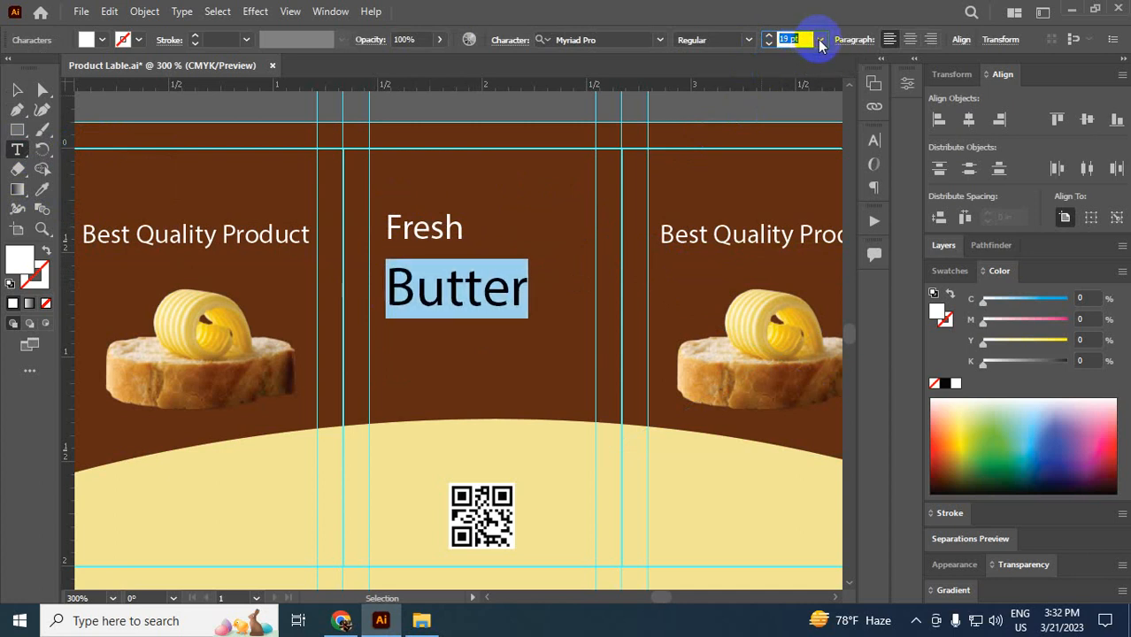
{"action": "key", "text": "Up"}
{"action": "key", "text": "Up"}
{"action": "key", "text": "Up"}
{"action": "key", "text": "Up"}
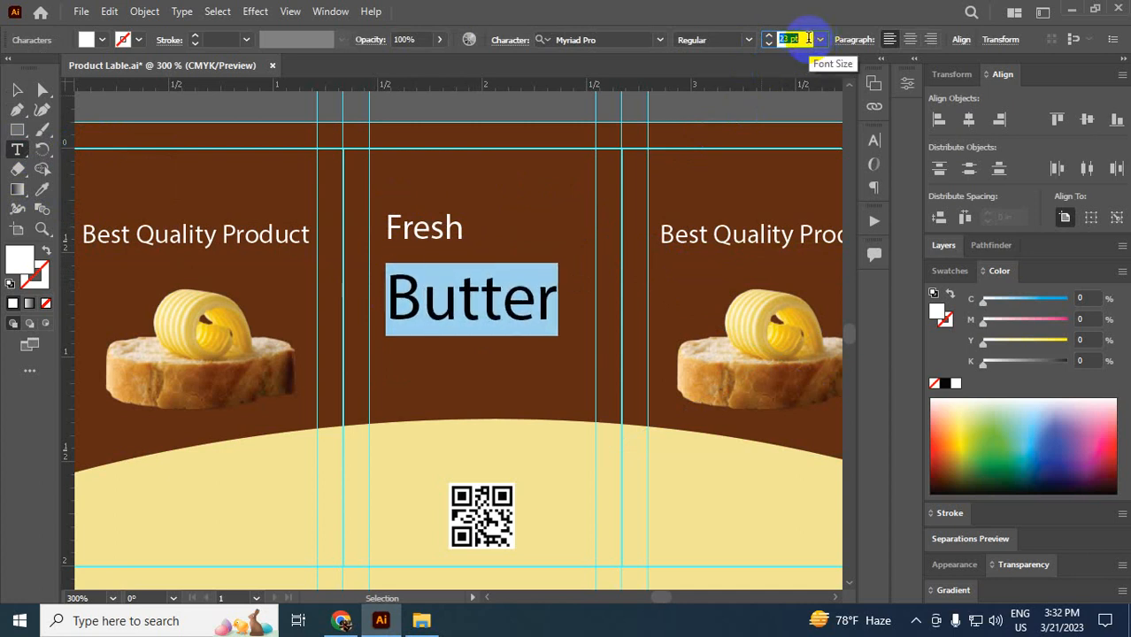
- Set the word Fresh in the middle panel's title to 16 pt
{"action": "left_click_drag", "start_coordinate": [462, 228], "coordinate": [379, 228]}
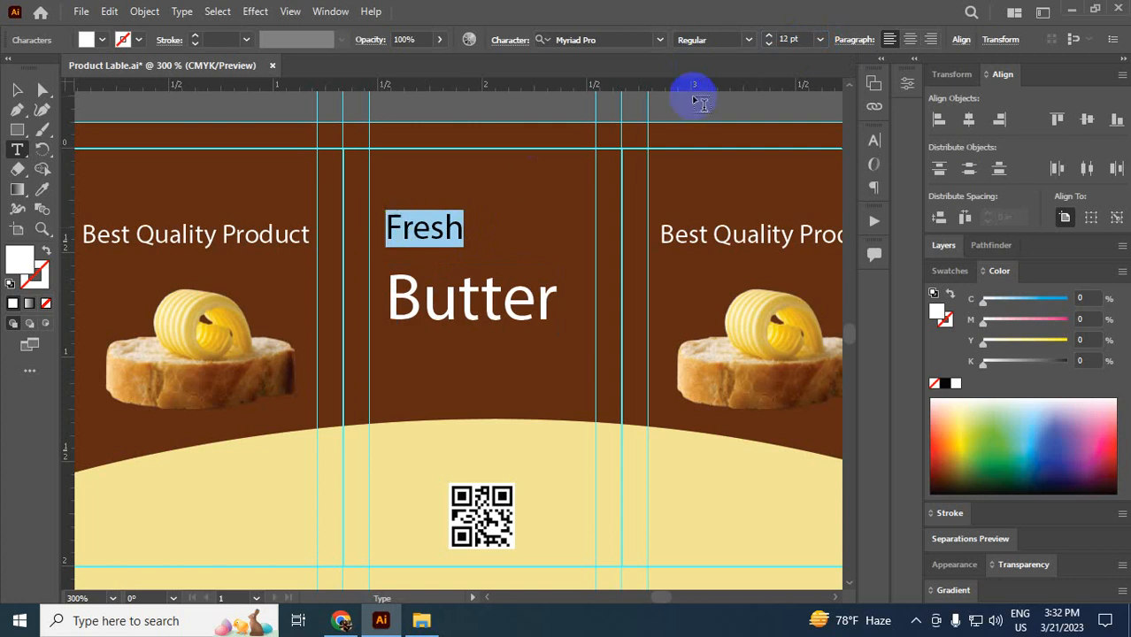
{"action": "left_click", "coordinate": [792, 39]}
{"action": "key", "text": "Up"}
{"action": "key", "text": "Up"}
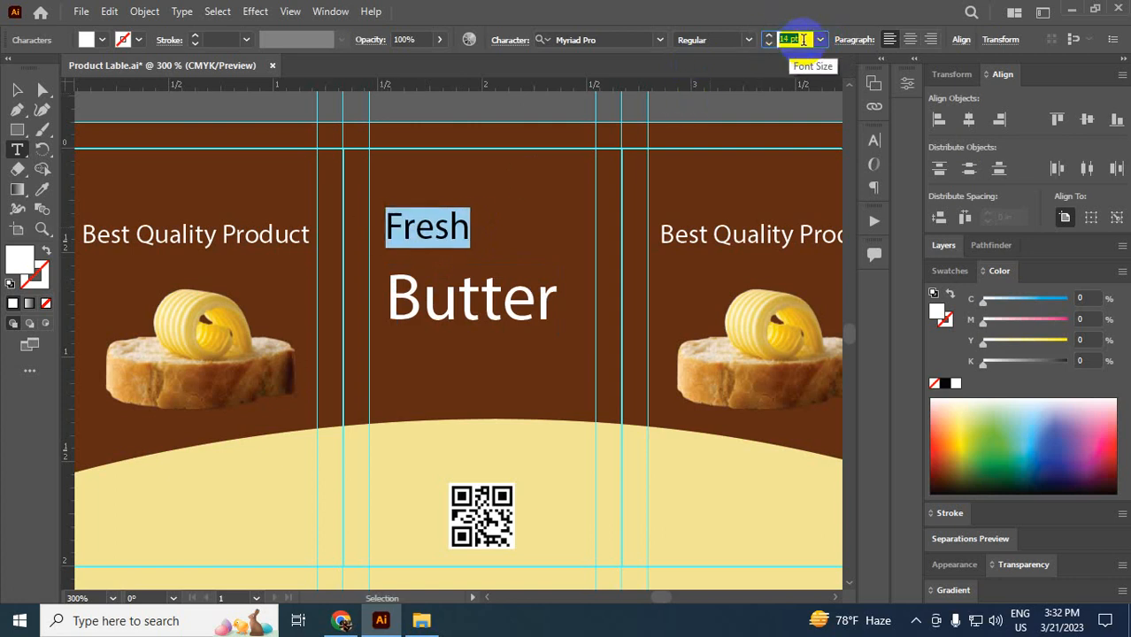
{"action": "key", "text": "Up"}
{"action": "key", "text": "Up"}
{"action": "left_click", "coordinate": [19, 91]}
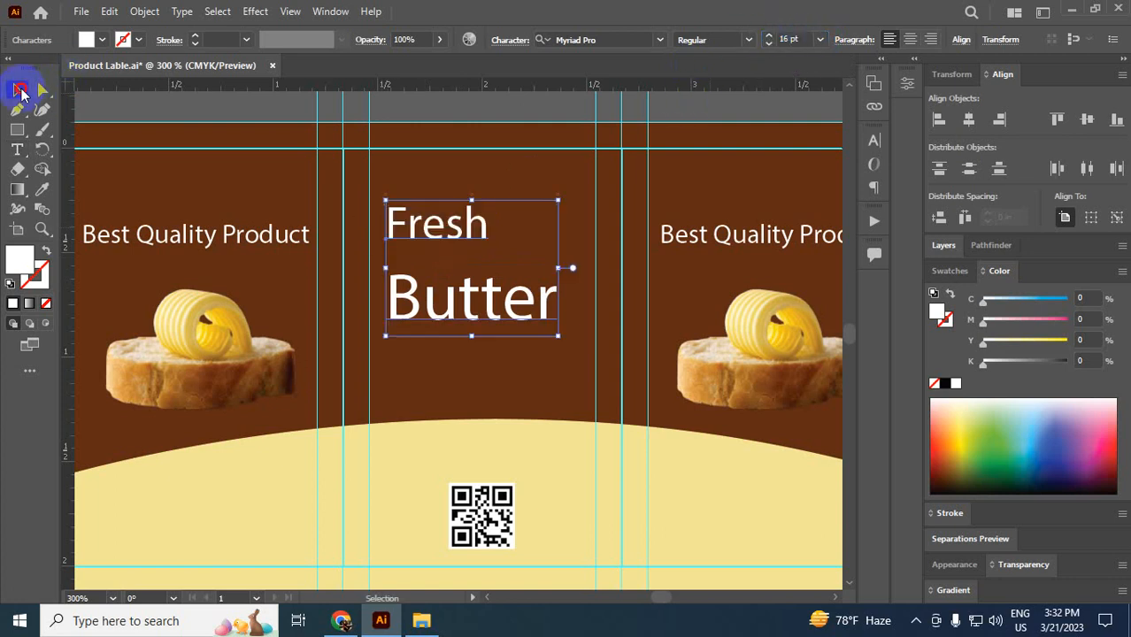
- Set the leading of the Fresh Butter title to 18 pt
{"action": "left_click", "coordinate": [874, 141]}
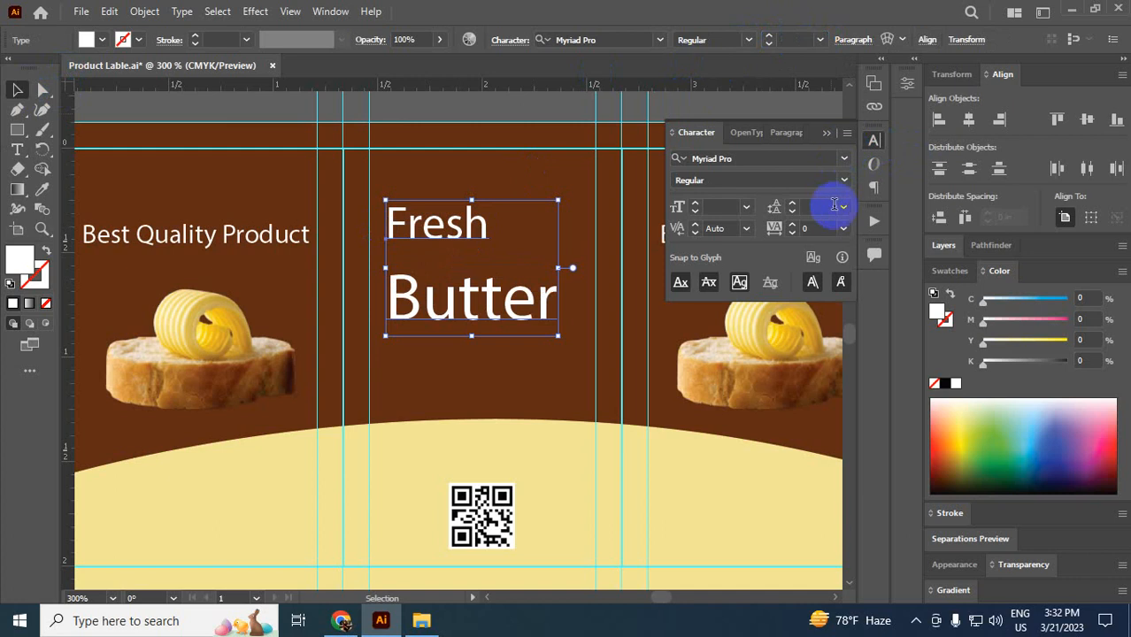
{"action": "left_click", "coordinate": [844, 207]}
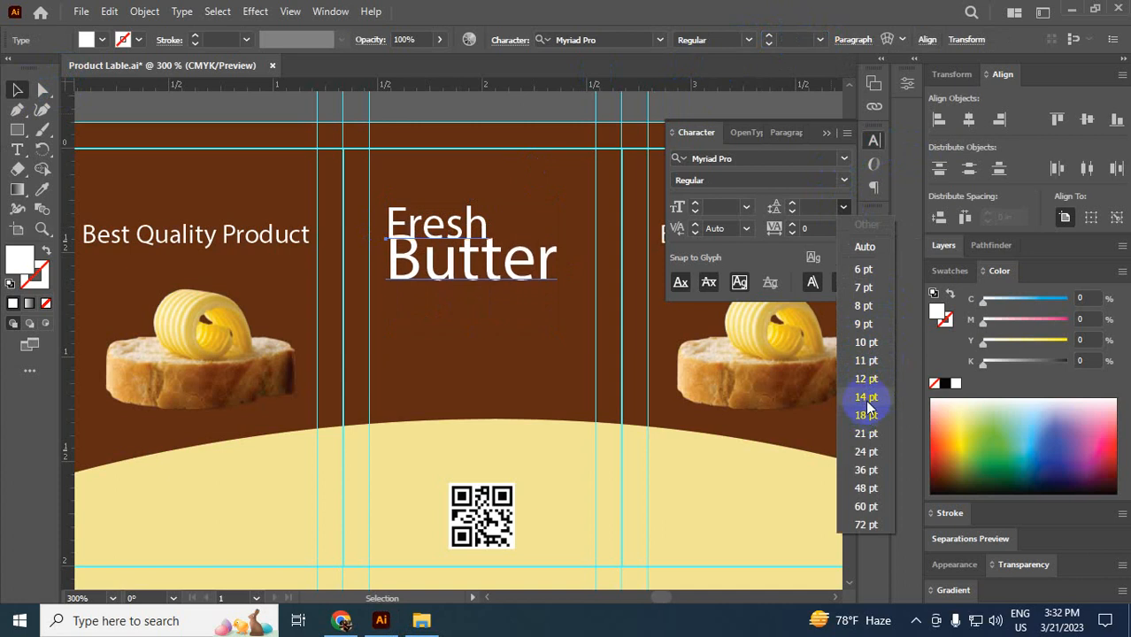
{"action": "left_click", "coordinate": [866, 416]}
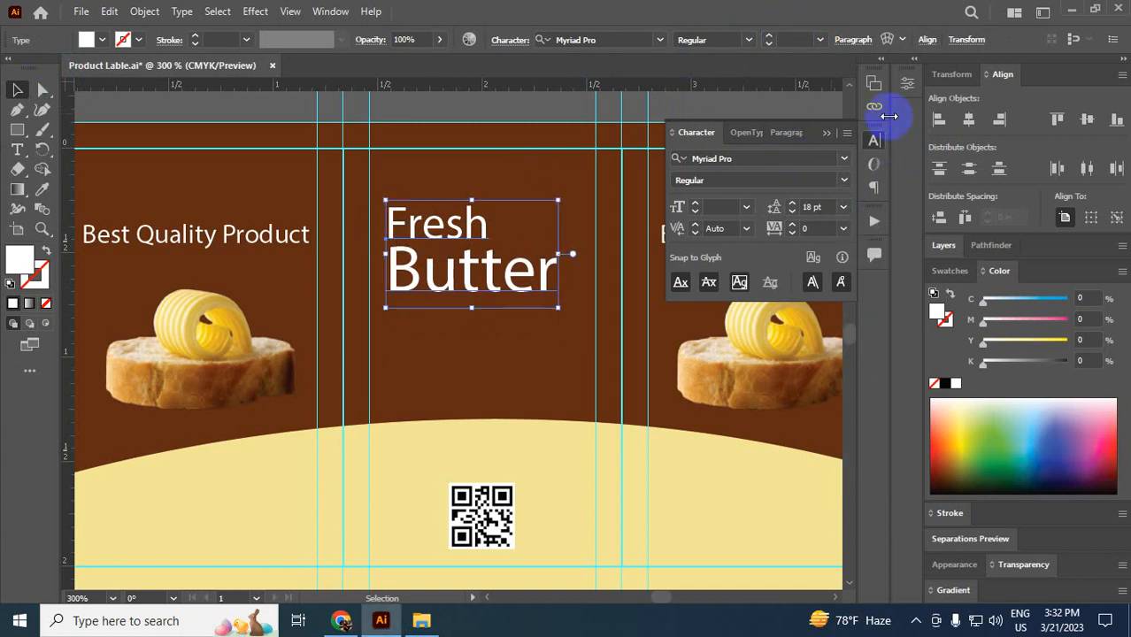
{"action": "left_click", "coordinate": [827, 133]}
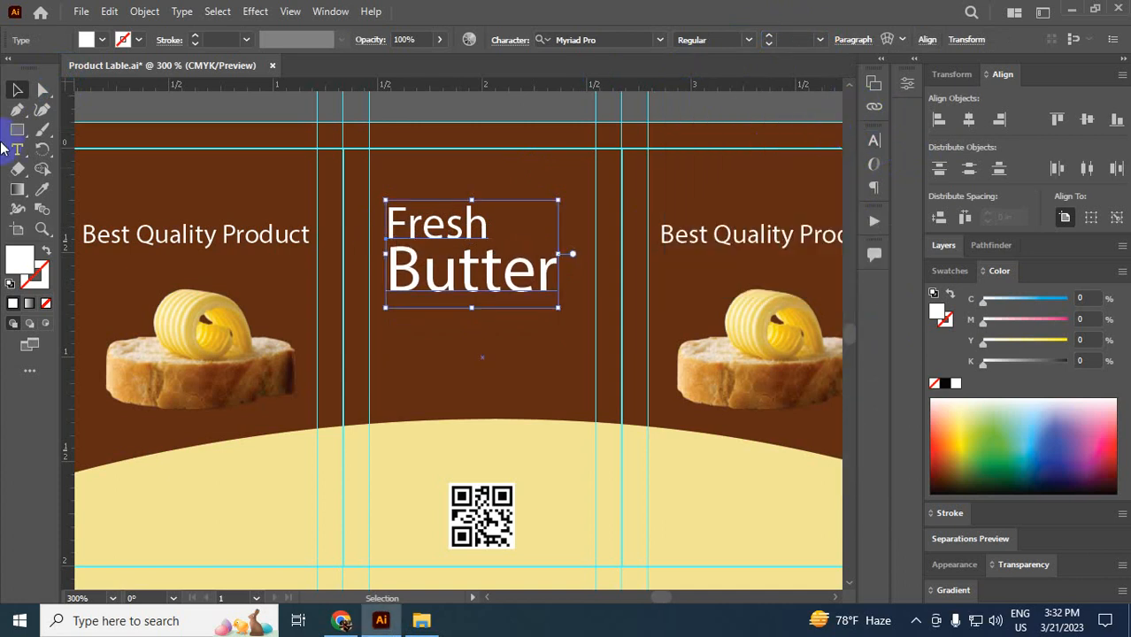
- Centre-align both lines of the Fresh Butter title
{"action": "left_click_drag", "start_coordinate": [17, 149], "coordinate": [76, 144]}
{"action": "left_click", "coordinate": [563, 272]}
{"action": "left_click_drag", "start_coordinate": [555, 270], "coordinate": [380, 218]}
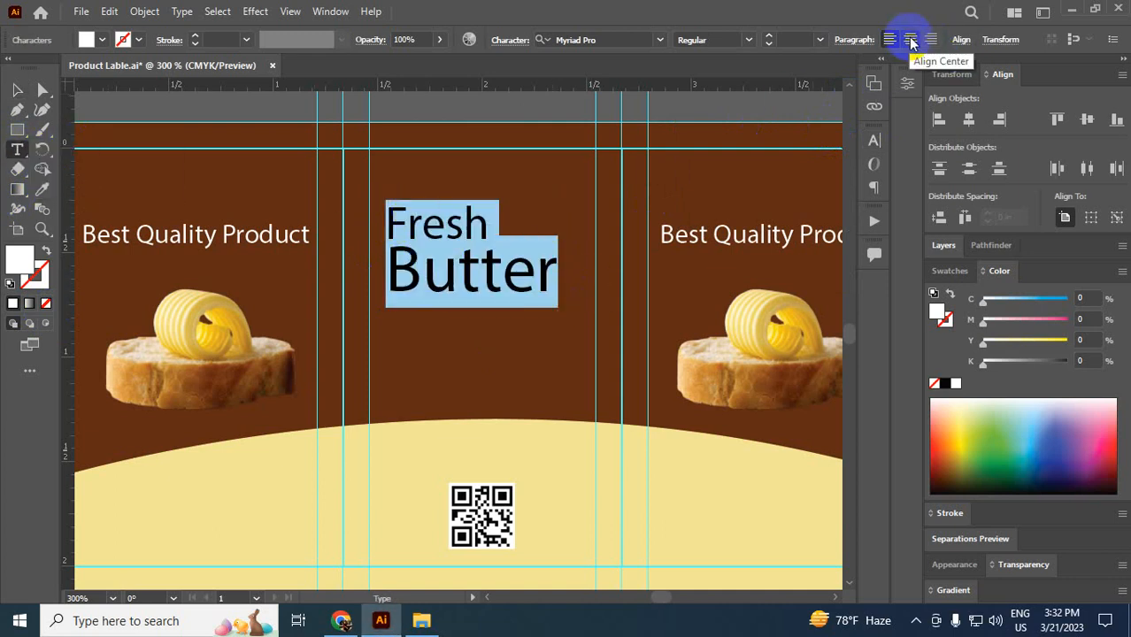
{"action": "left_click", "coordinate": [911, 40]}
{"action": "left_click", "coordinate": [17, 90]}
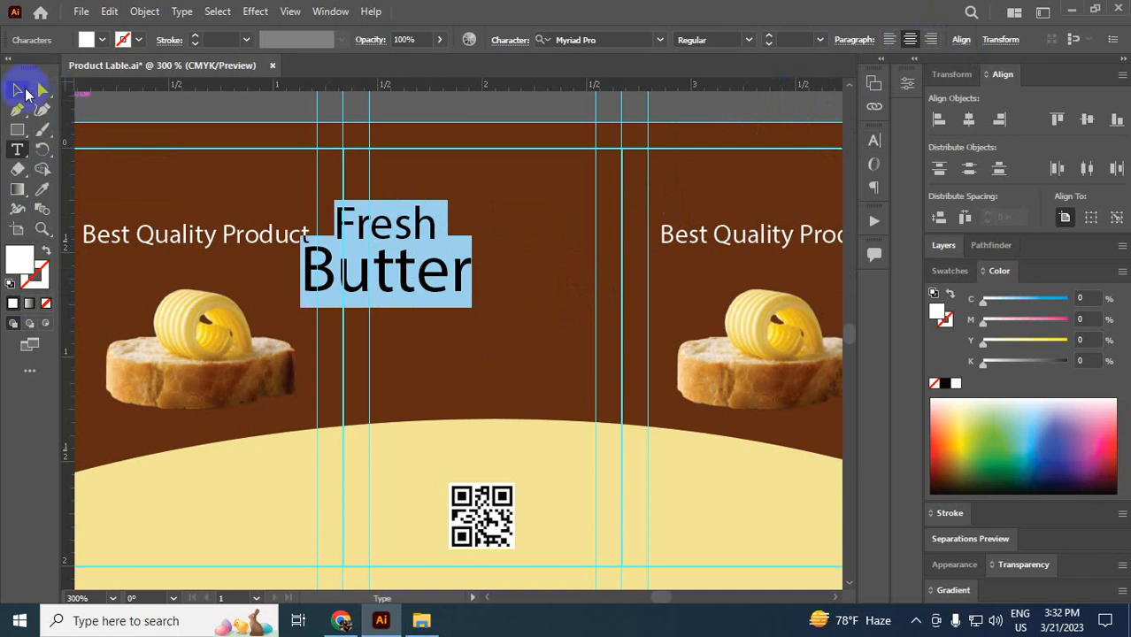
- Move the Fresh Butter title back into the middle panel, enlarge it to nearly the panel's width and centre it between the guides
{"action": "left_click_drag", "start_coordinate": [434, 224], "coordinate": [518, 257]}
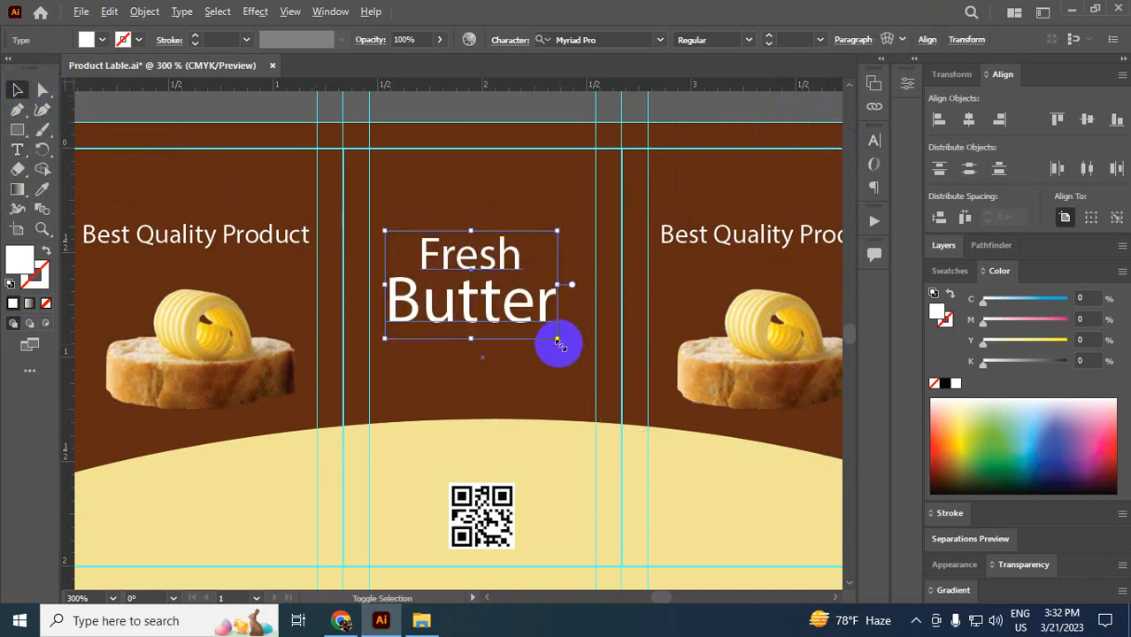
{"action": "mouse_move", "coordinate": [557, 341]}
{"action": "left_mouse_down"}
{"action": "mouse_move", "coordinate": [575, 361]}
{"action": "mouse_move", "coordinate": [575, 350]}
{"action": "left_mouse_up"}
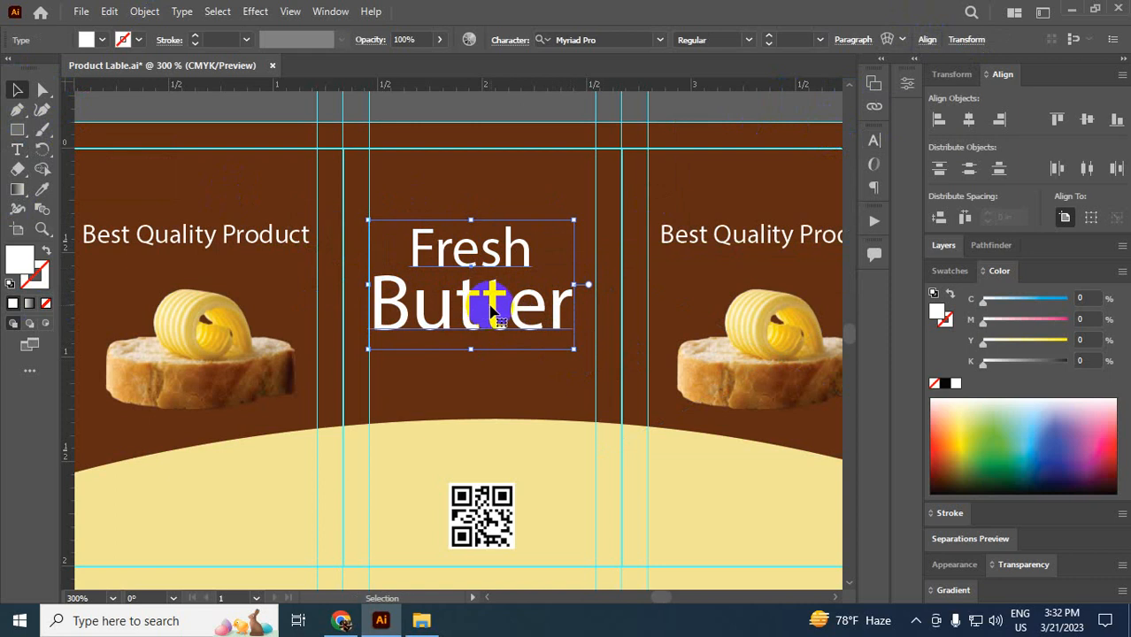
{"action": "left_click_drag", "start_coordinate": [491, 306], "coordinate": [503, 317]}
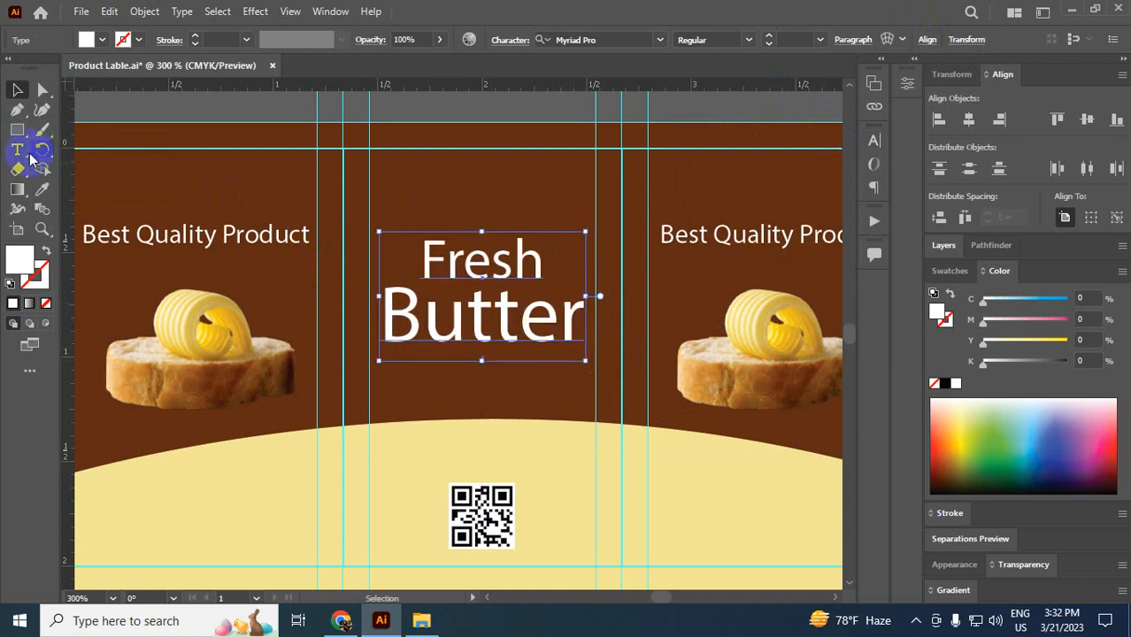
- Recolour the word Butter with the pale yellow sampled from the label's arched base
{"action": "left_click", "coordinate": [31, 156]}
{"action": "left_click", "coordinate": [71, 146]}
{"action": "left_click_drag", "start_coordinate": [582, 320], "coordinate": [379, 316]}
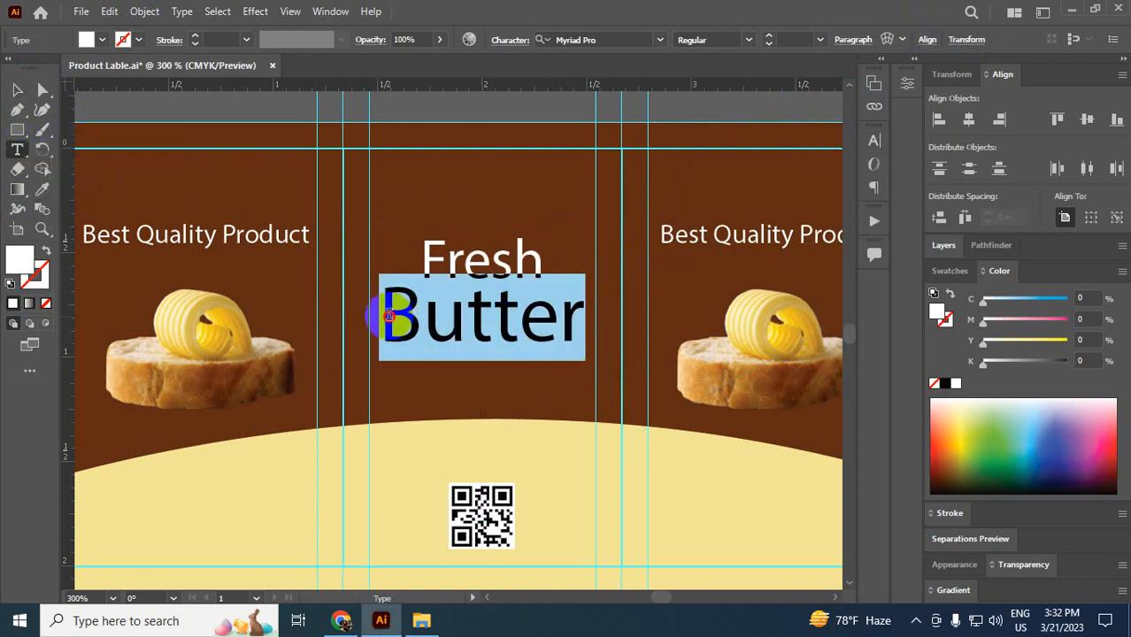
{"action": "left_click", "coordinate": [41, 189]}
{"action": "left_click", "coordinate": [320, 494]}
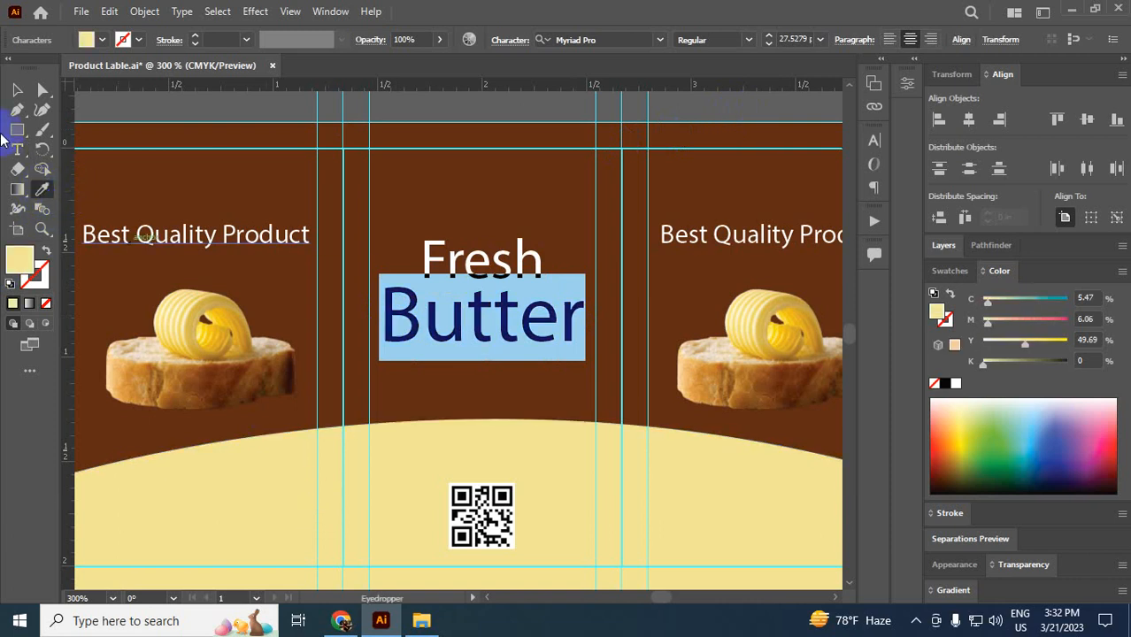
{"action": "left_click", "coordinate": [17, 89]}
{"action": "left_click", "coordinate": [193, 110]}
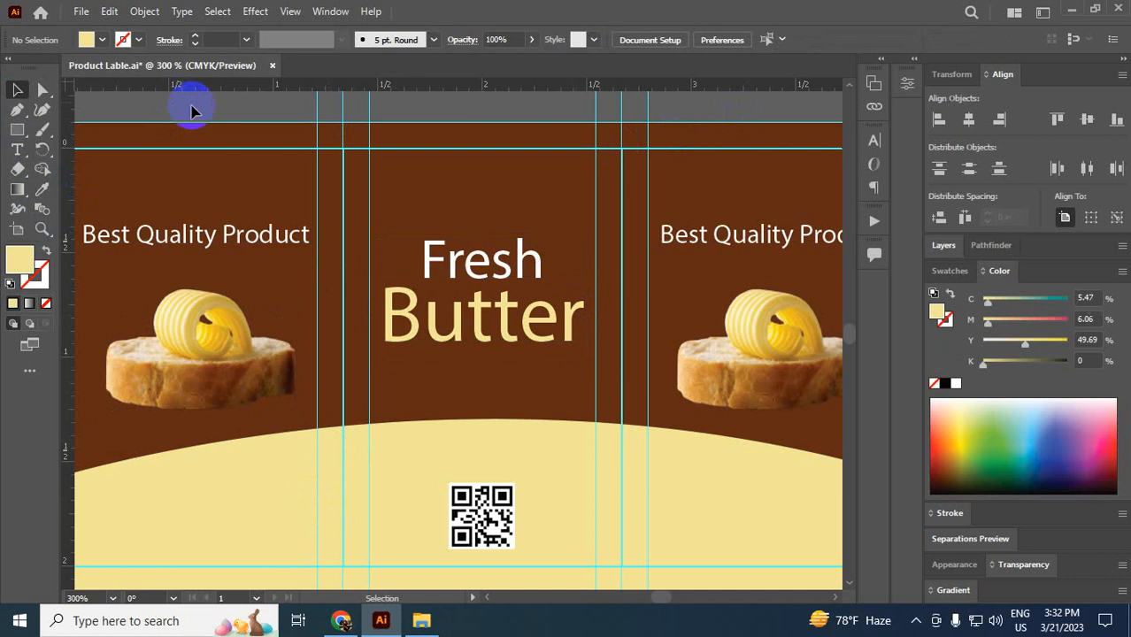
- Enlarge the QR code to about 0.5 in wide and centre it on the yellow arch in the middle panel
{"action": "key", "text": "ctrl+minus"}
{"action": "key", "text": "ctrl+minus"}
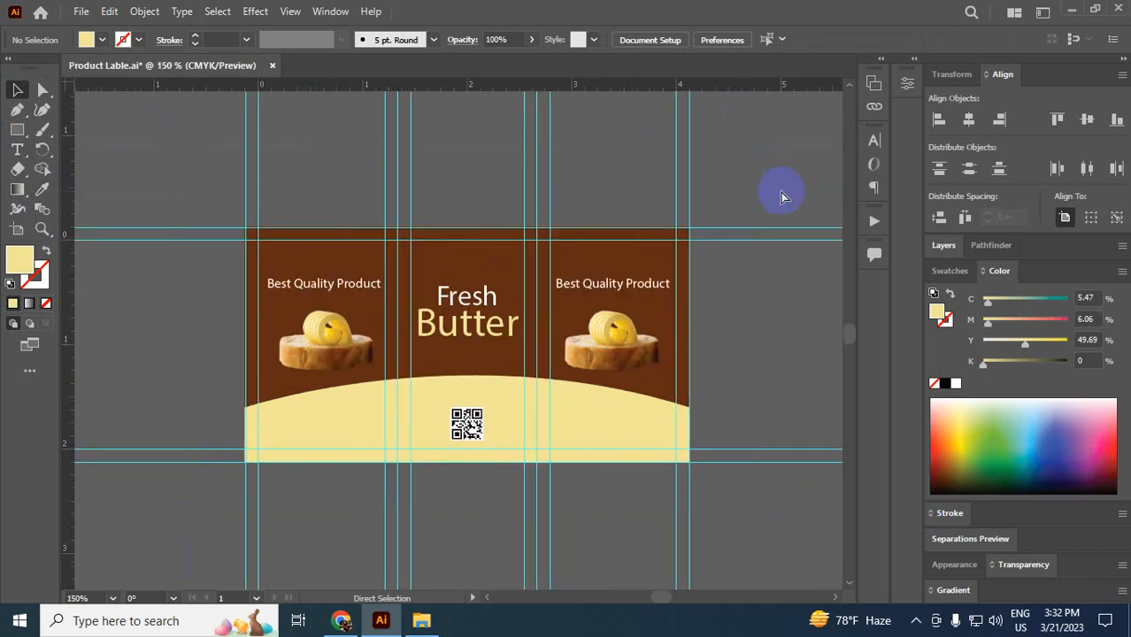
{"action": "key", "text": "ctrl+plus"}
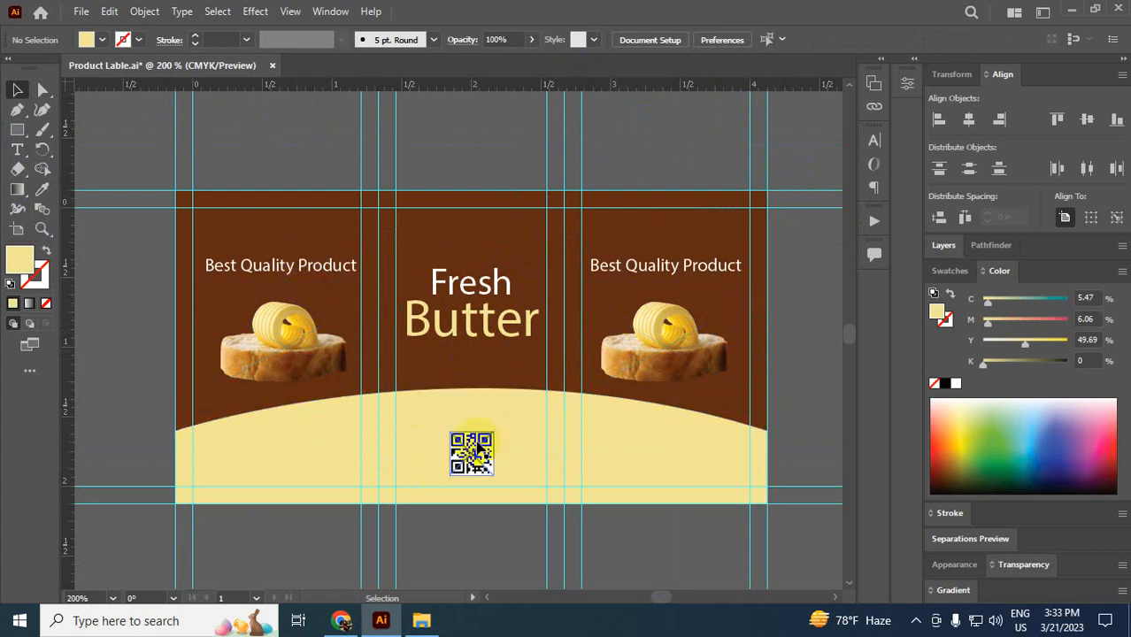
{"action": "left_click_drag", "start_coordinate": [475, 439], "coordinate": [510, 479]}
{"action": "left_click", "coordinate": [280, 558]}
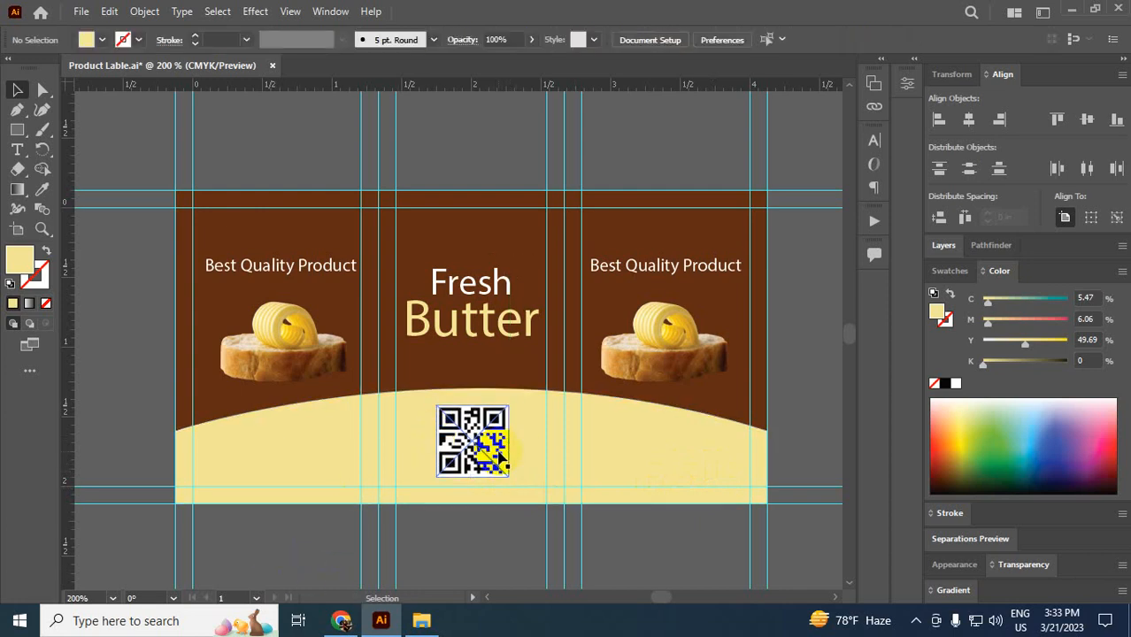
{"action": "left_click", "coordinate": [493, 453]}
{"action": "left_click", "coordinate": [283, 536]}
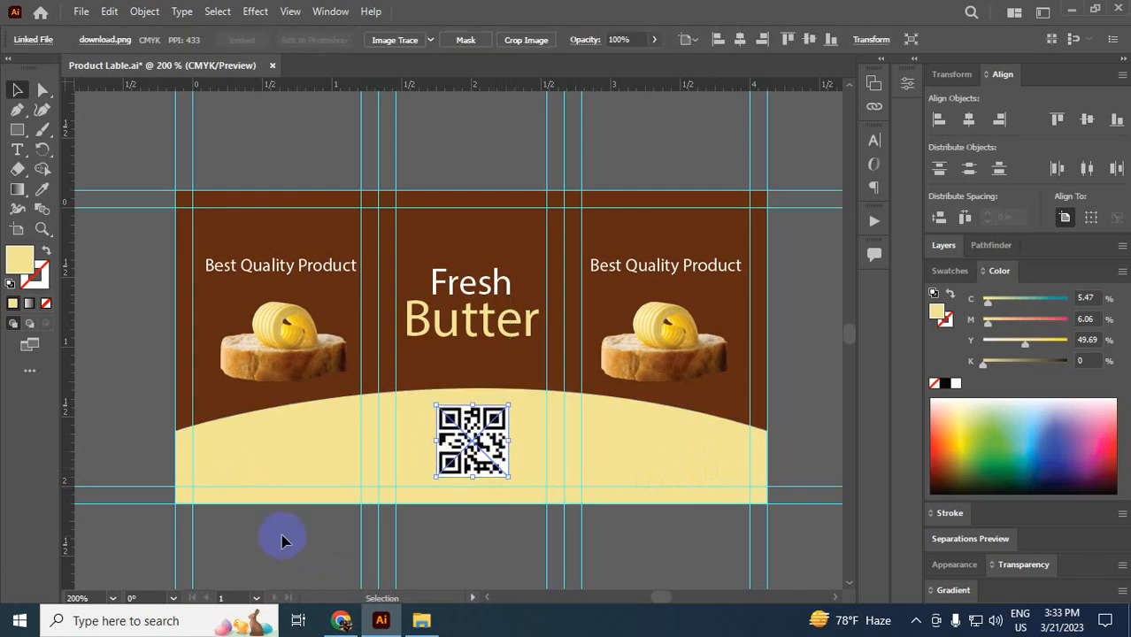
{"action": "left_click_drag", "start_coordinate": [403, 393], "coordinate": [299, 237]}
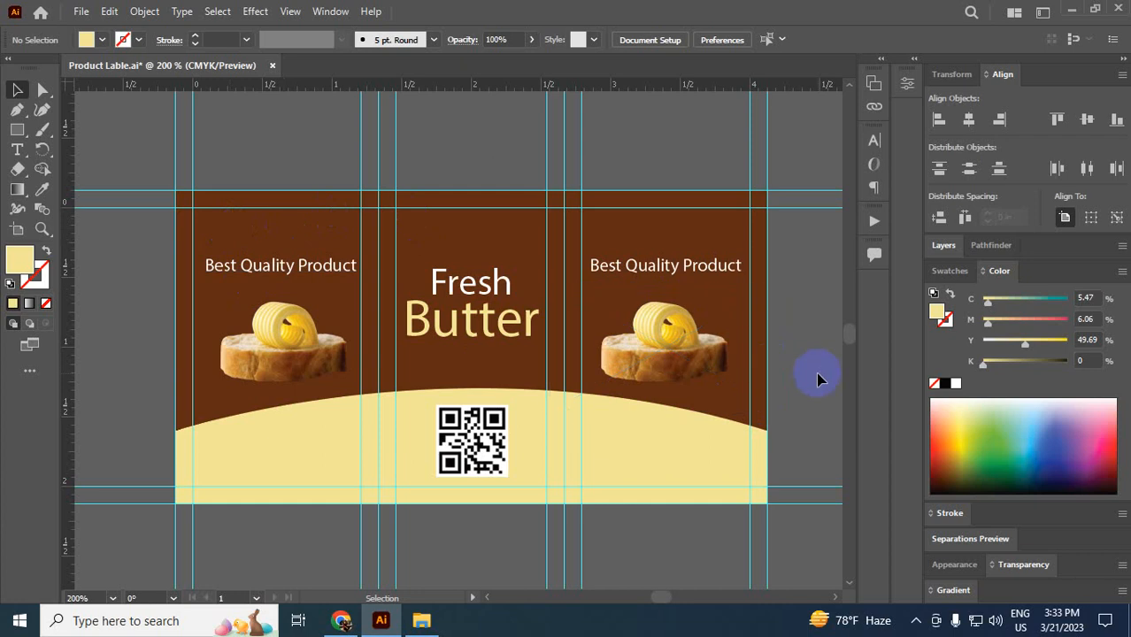
{"action": "left_click", "coordinate": [664, 351]}
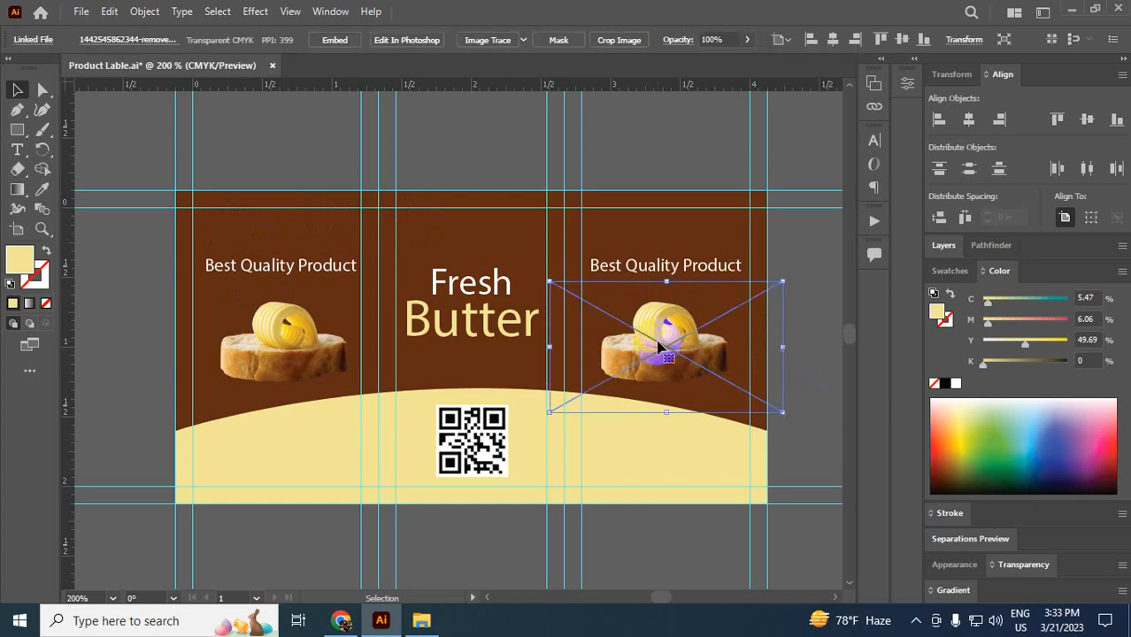
{"action": "left_click", "coordinate": [297, 347]}
{"action": "left_click", "coordinate": [595, 297]}
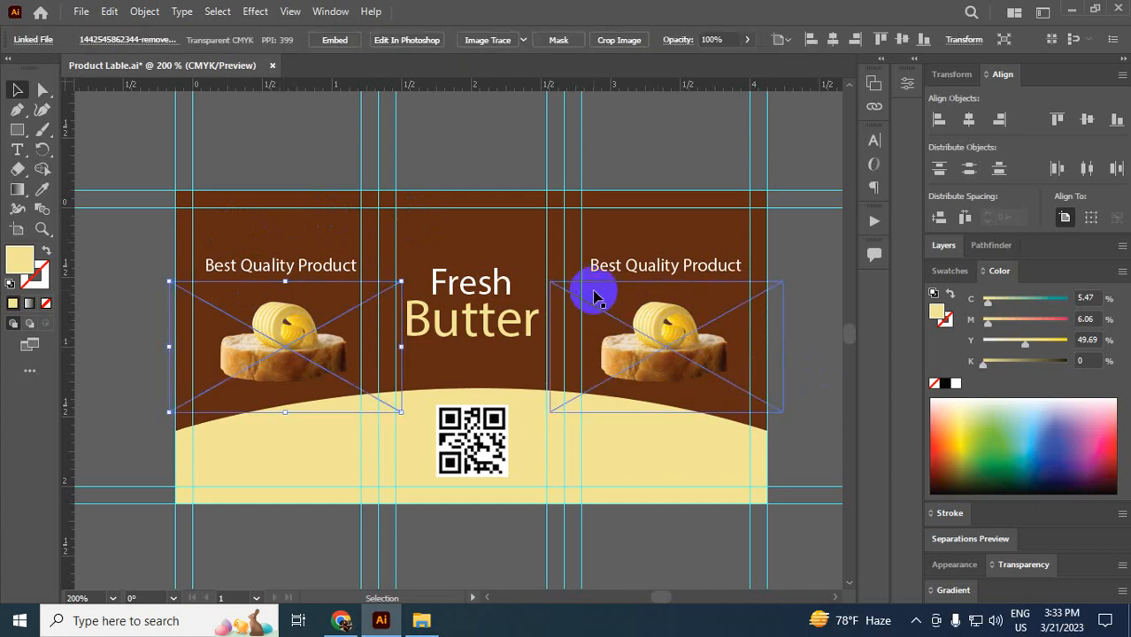
{"action": "left_click", "coordinate": [292, 171]}
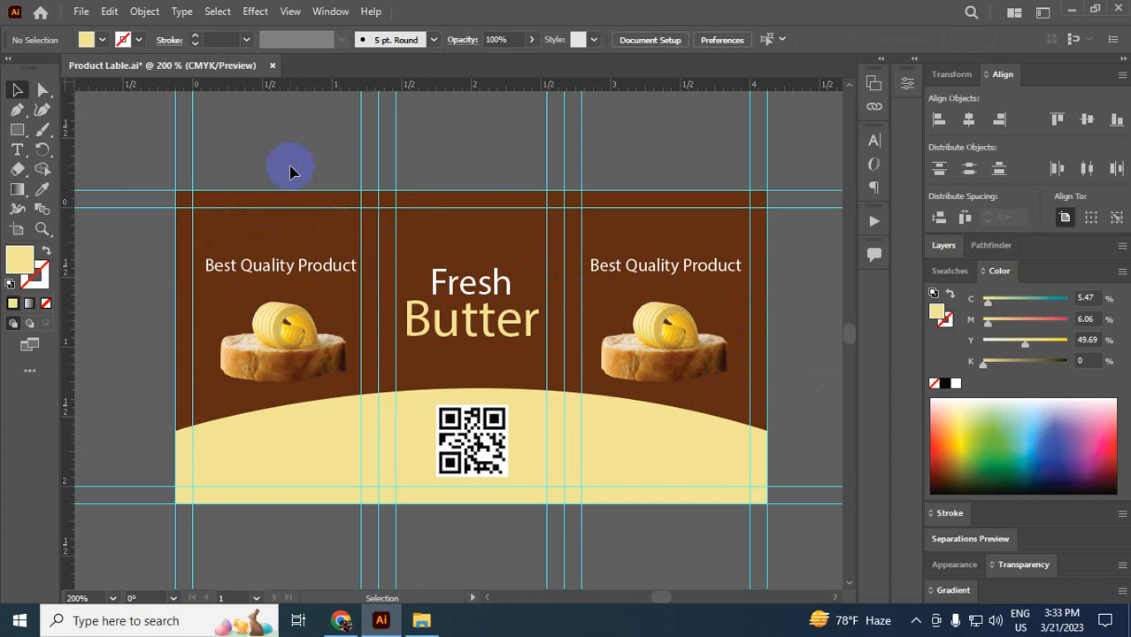
{"action": "left_click", "coordinate": [283, 336]}
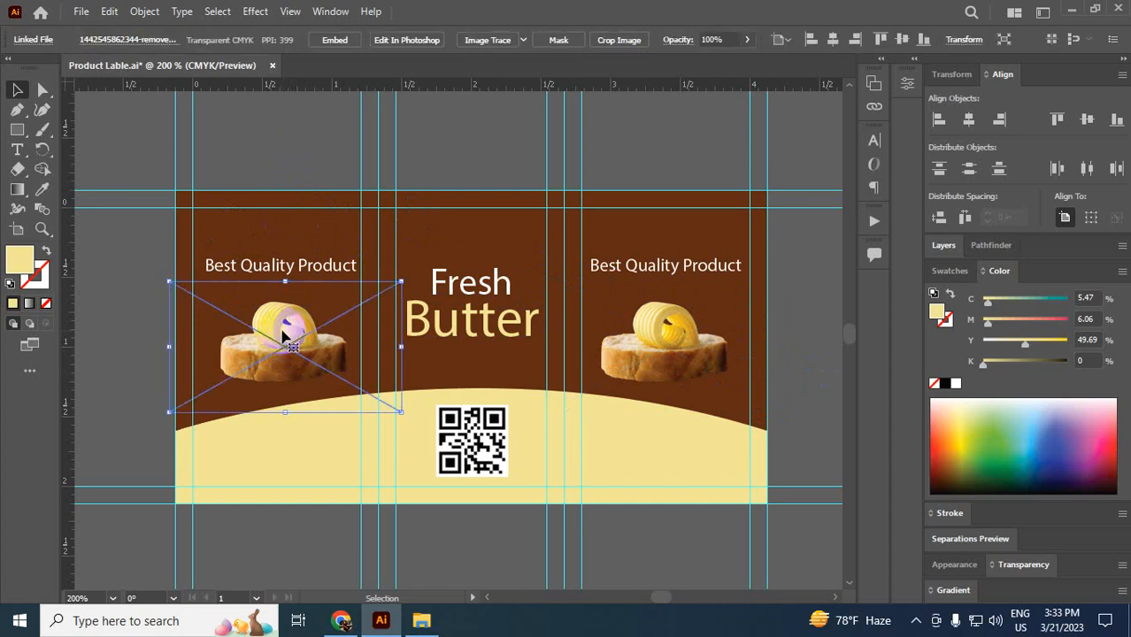
{"action": "left_click", "coordinate": [609, 157]}
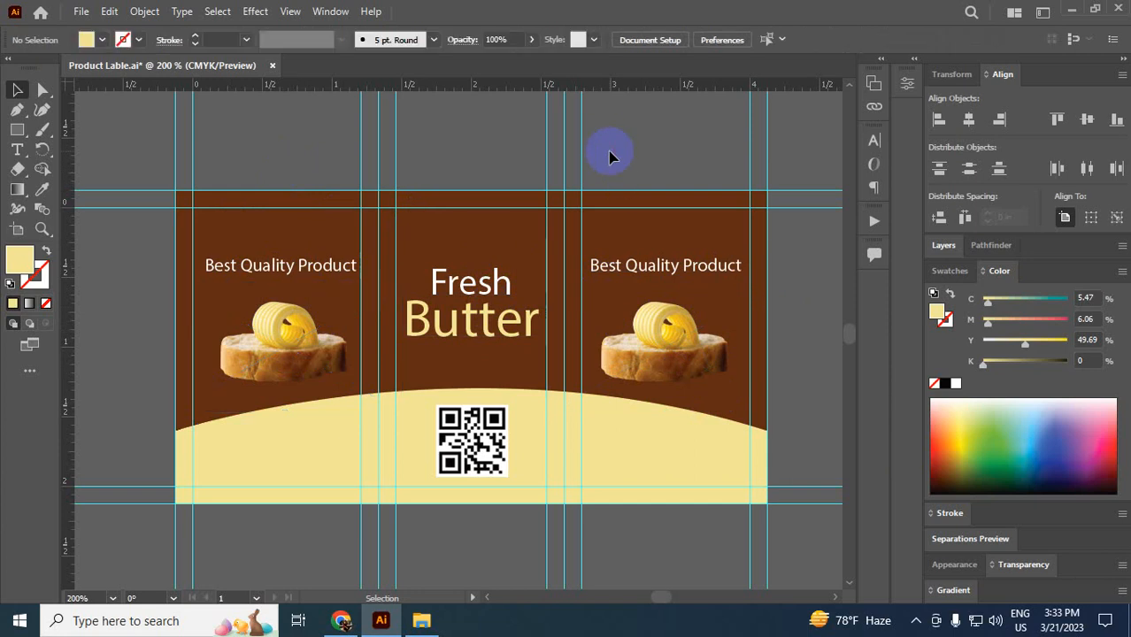
{"action": "left_click", "coordinate": [453, 251]}
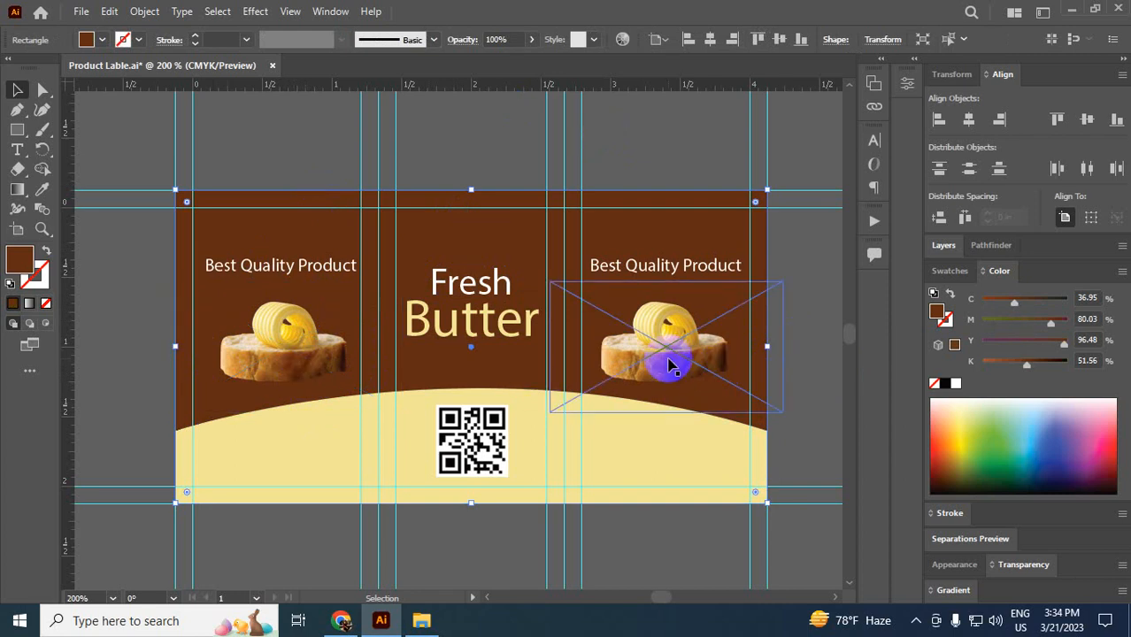
{"action": "left_click", "coordinate": [459, 137]}
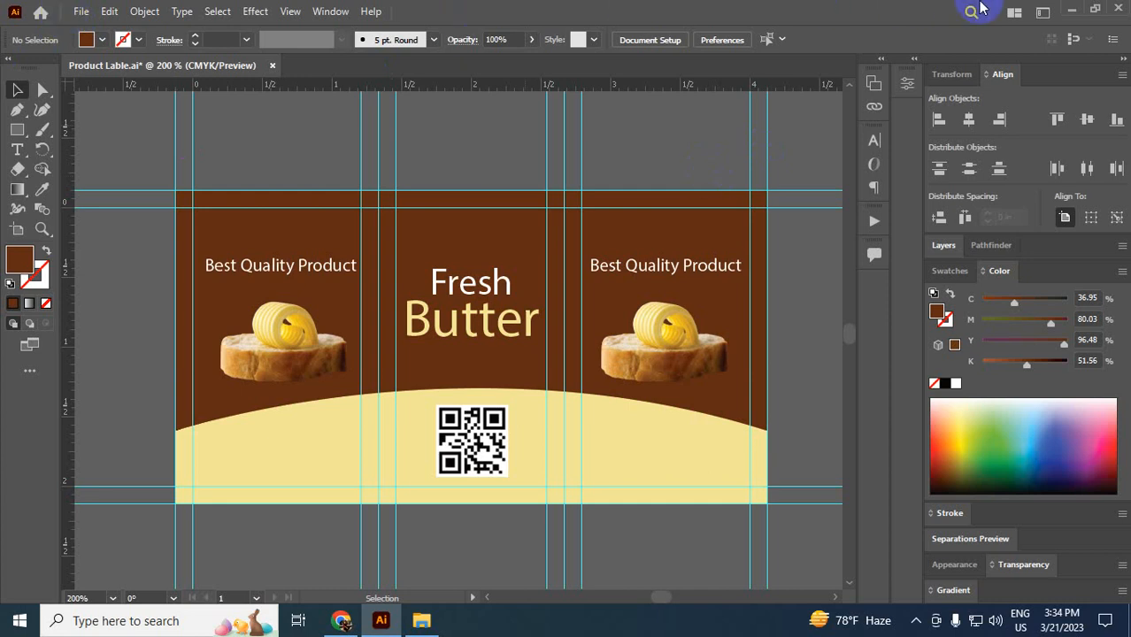
- Switch to the Windows desktop and empty the Recycle Bin, confirming the deletion
{"action": "left_click", "coordinate": [1071, 8]}
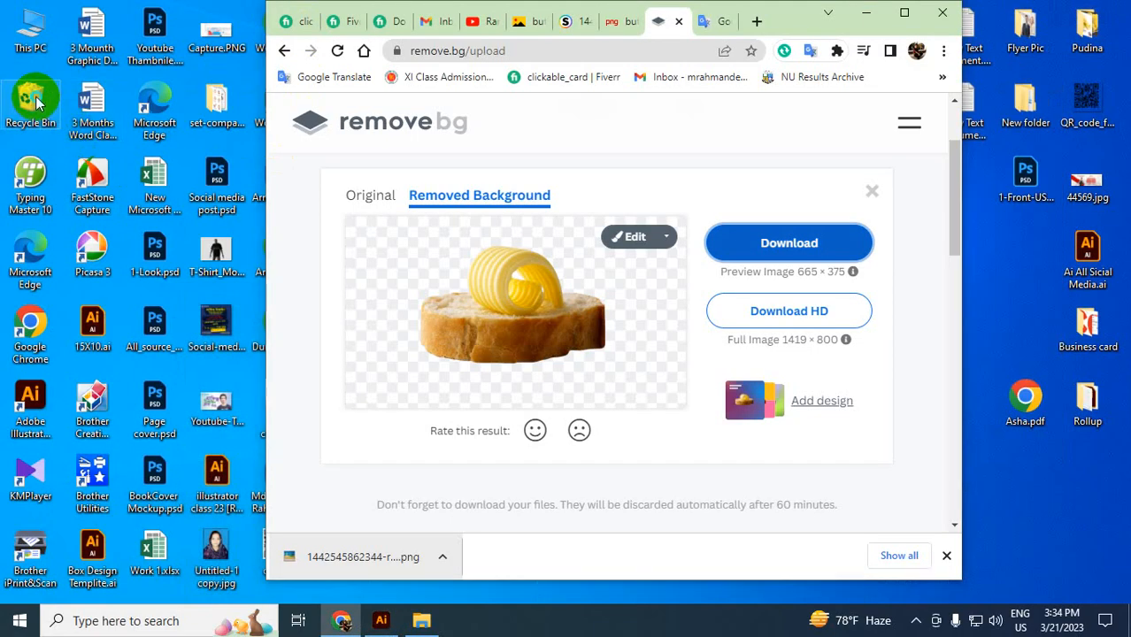
{"action": "right_click", "coordinate": [41, 92]}
{"action": "left_click", "coordinate": [85, 126]}
{"action": "left_click", "coordinate": [632, 325]}
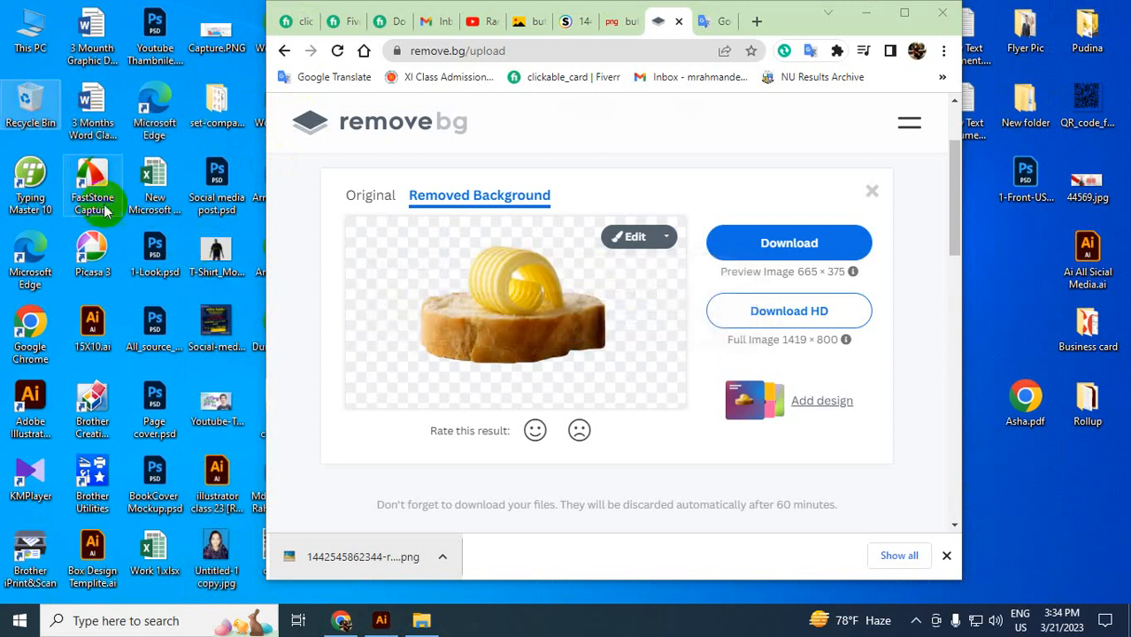